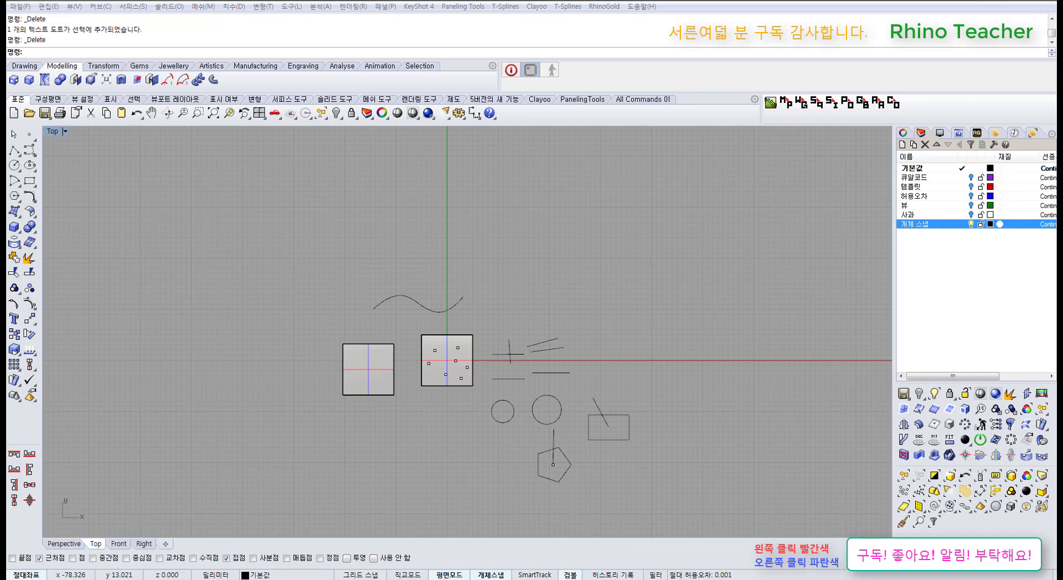
Step: Float the Object Snap (개체 스냅) toolbar over the Top viewport, above the wavy curve
click(469, 423)
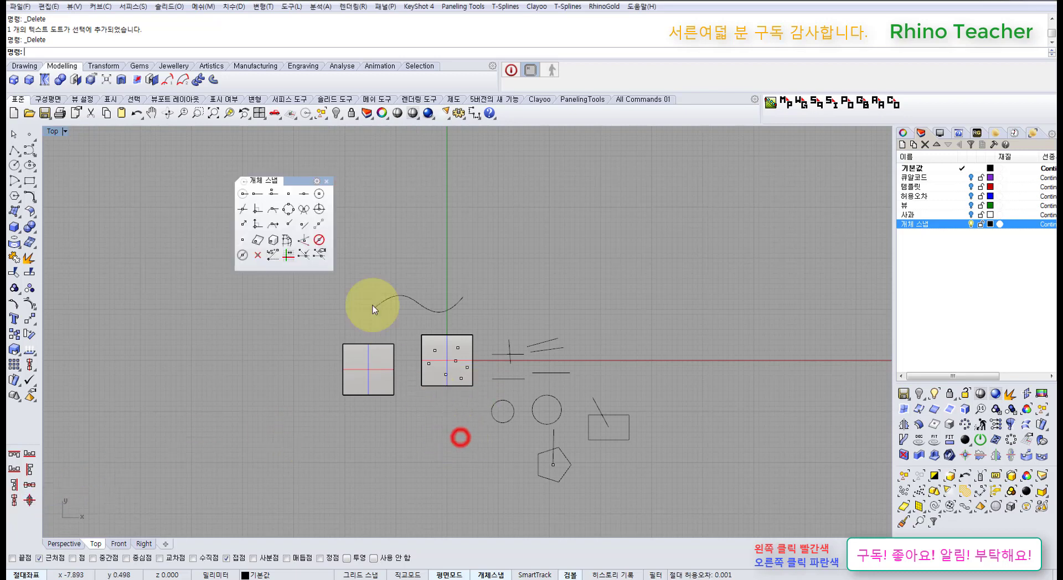
click(290, 113)
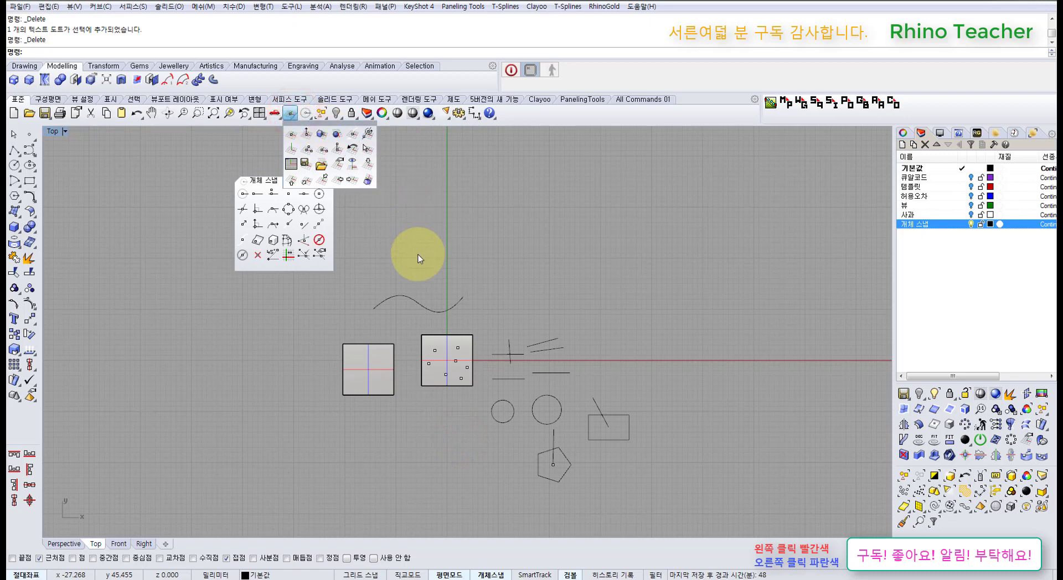
right_drag(413, 253, 425, 259)
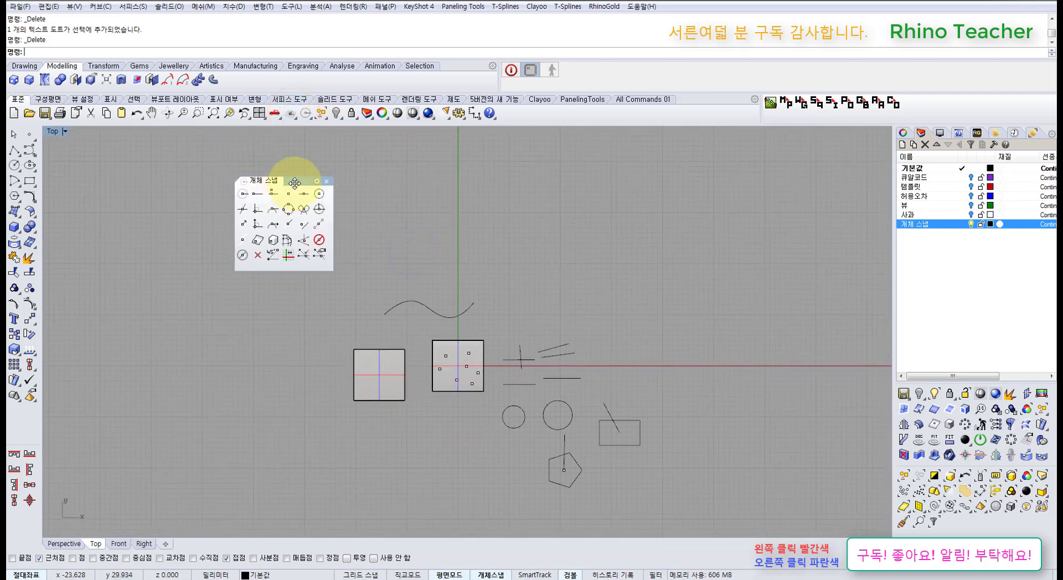
drag(294, 183, 337, 205)
click(303, 118)
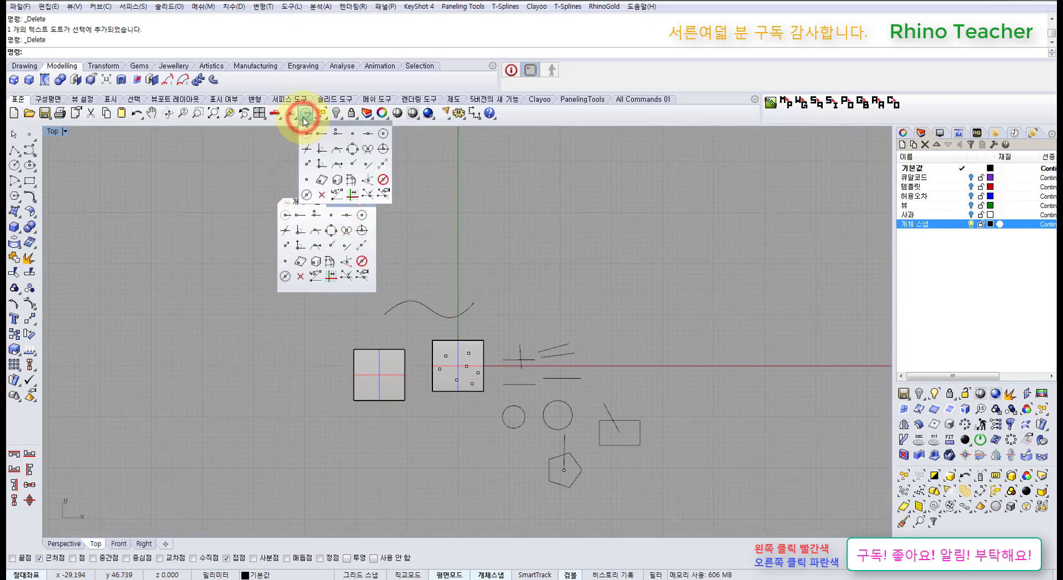
drag(330, 125, 313, 175)
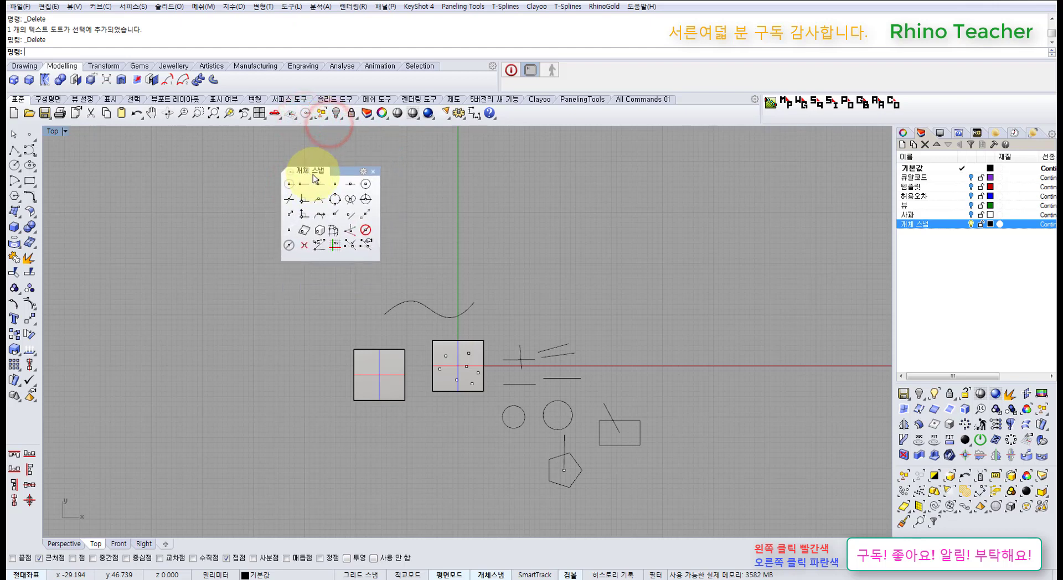
click(408, 228)
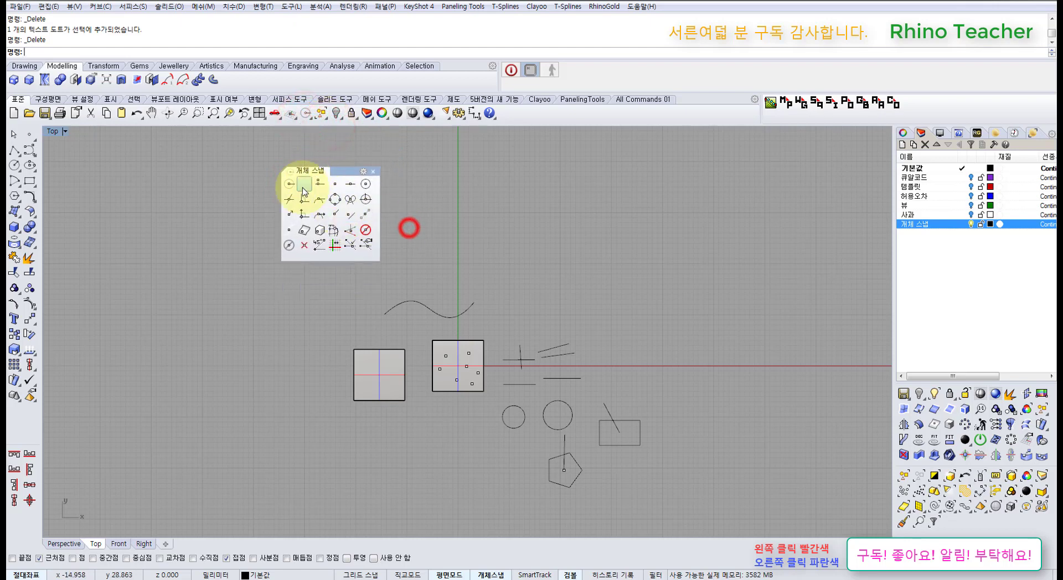
Step: Float the Undo (실행취소) toolbar beside the Object Snap toolbar in the Top viewport
click(136, 114)
drag(145, 126, 168, 225)
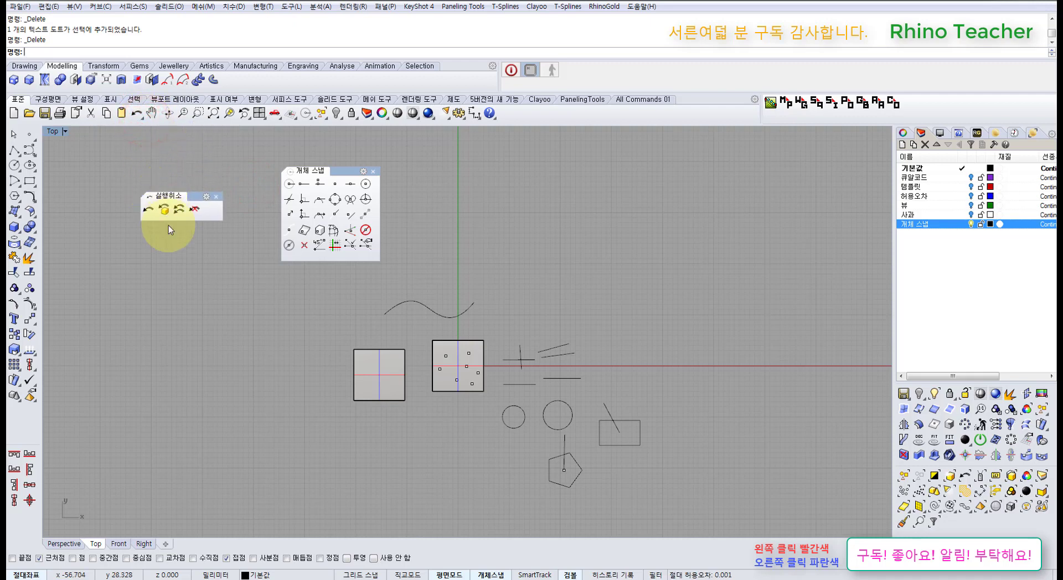
click(181, 253)
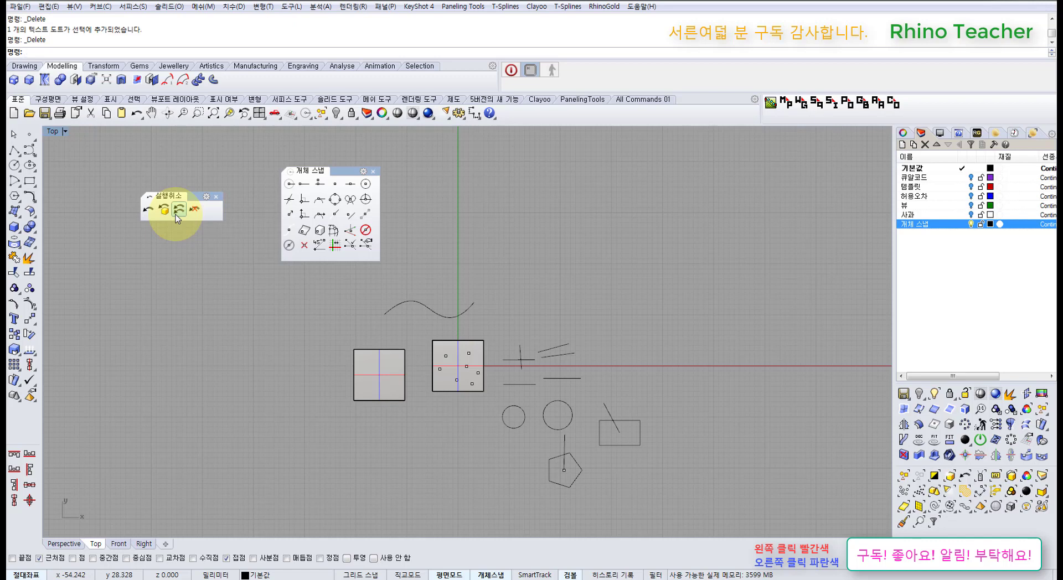
Step: Examine the minimum undo count and maximum undo memory in the General (일반) page of Rhino Options and leave without saving
click(458, 114)
drag(487, 173, 670, 169)
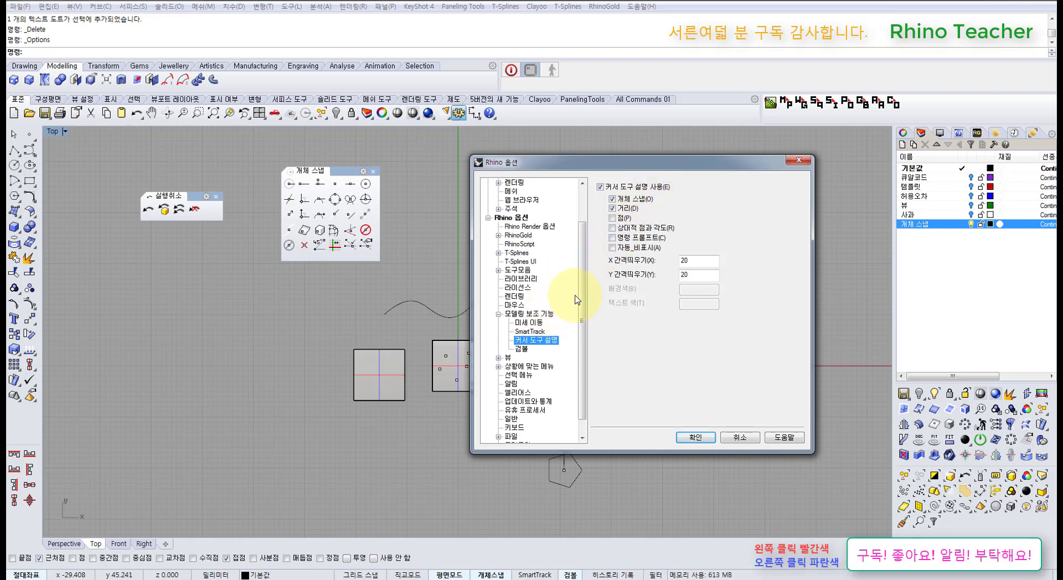
drag(579, 292, 583, 318)
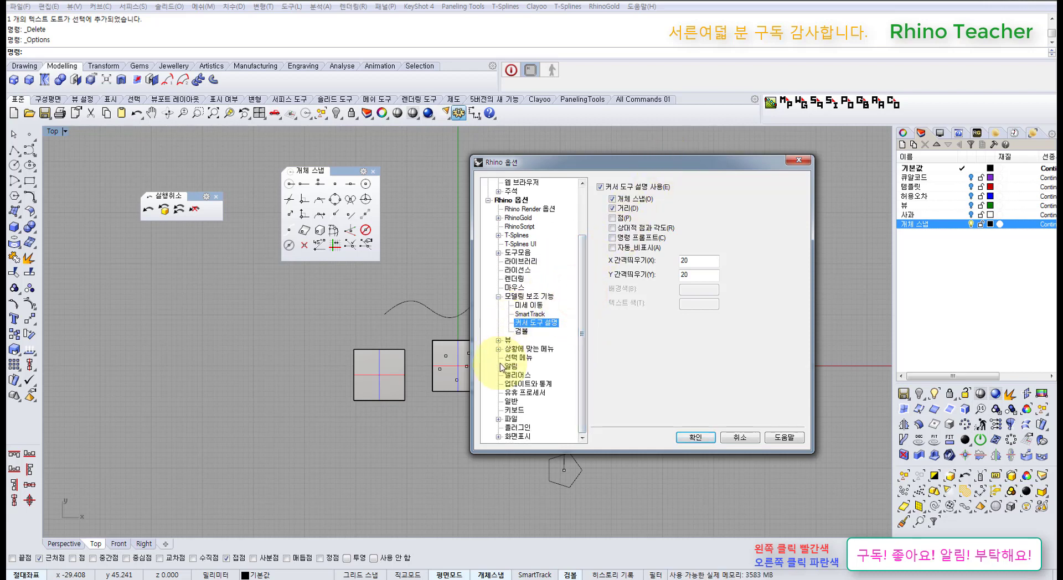
click(510, 402)
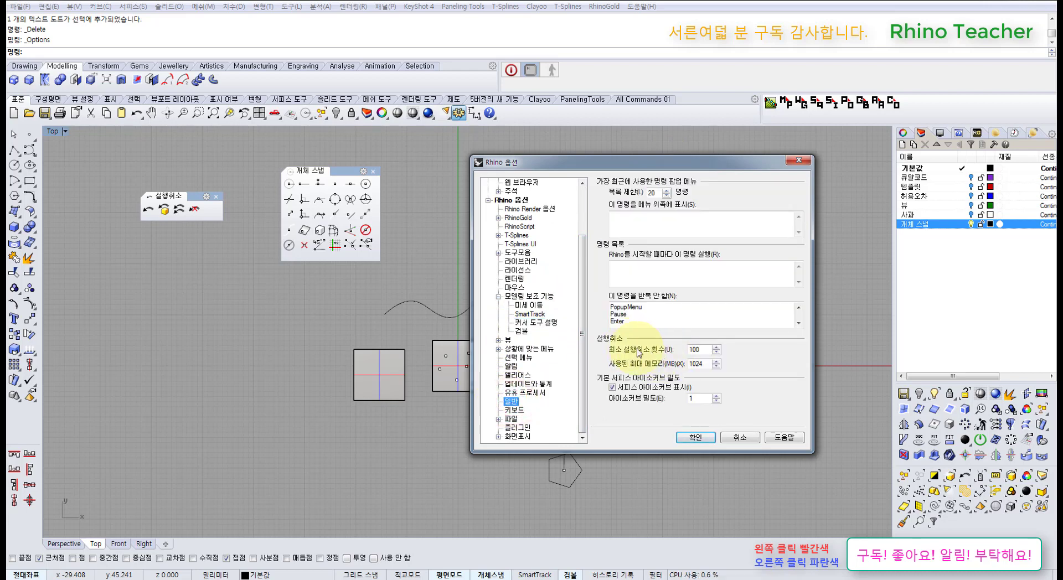
click(707, 364)
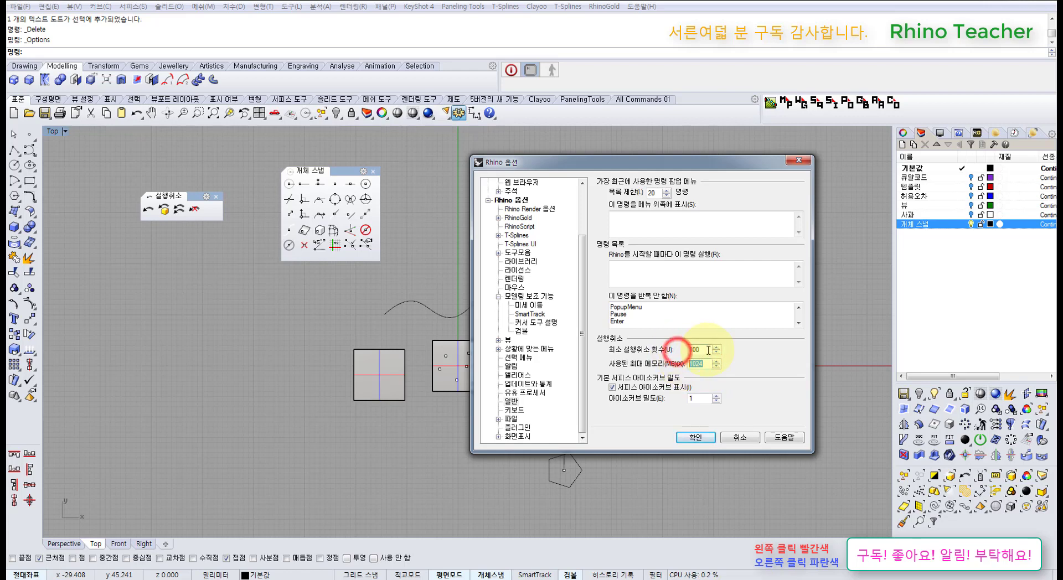
click(702, 349)
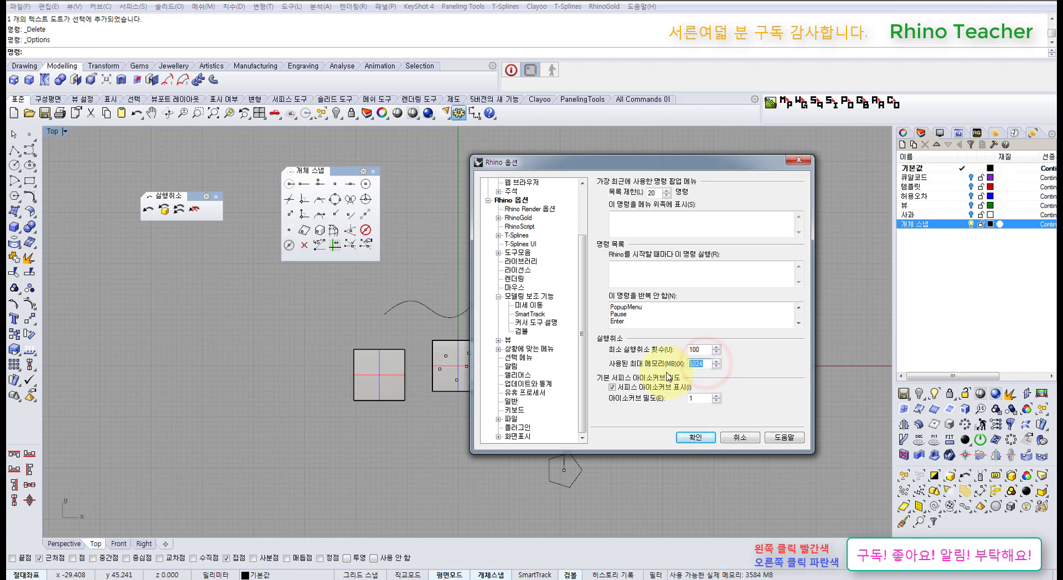
click(703, 352)
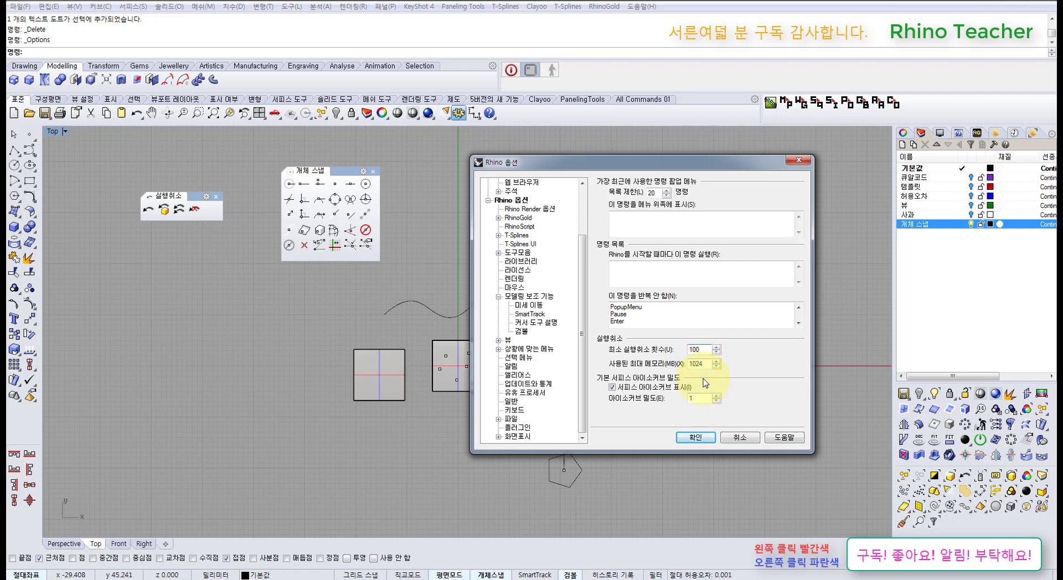
click(737, 440)
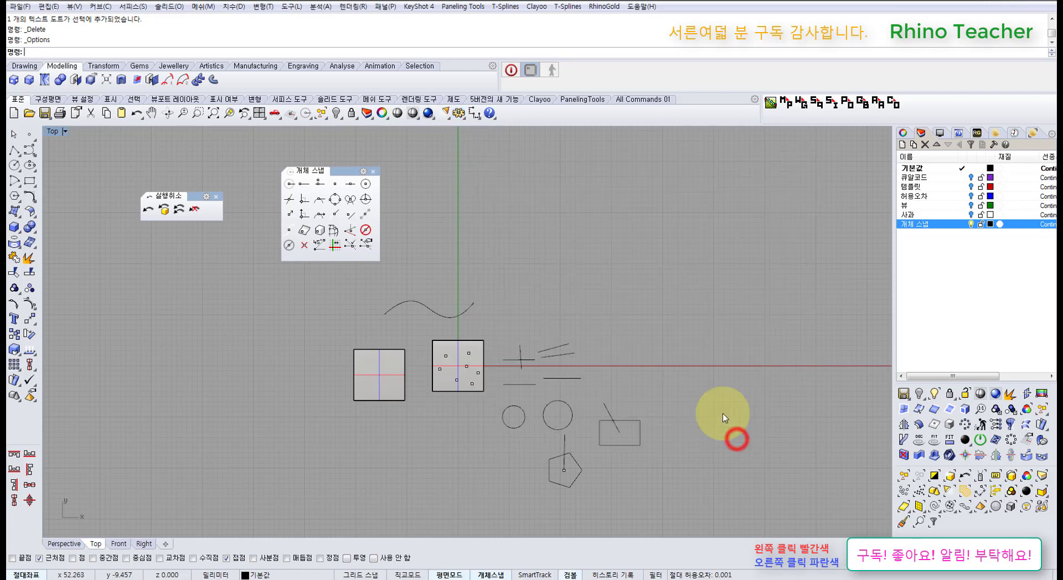
Step: Close the floating Undo and Object Snap toolbars
click(559, 279)
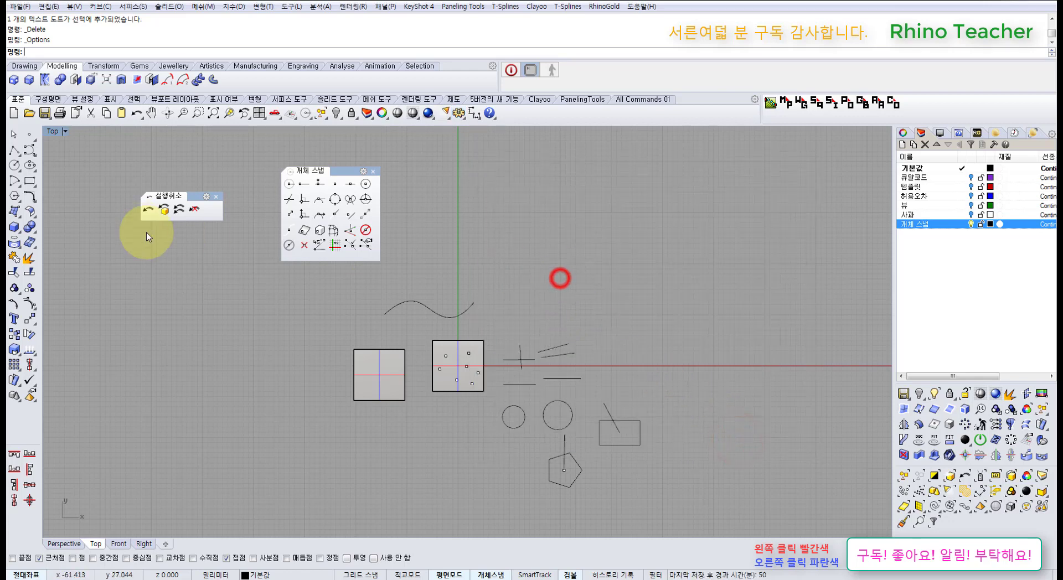
click(215, 196)
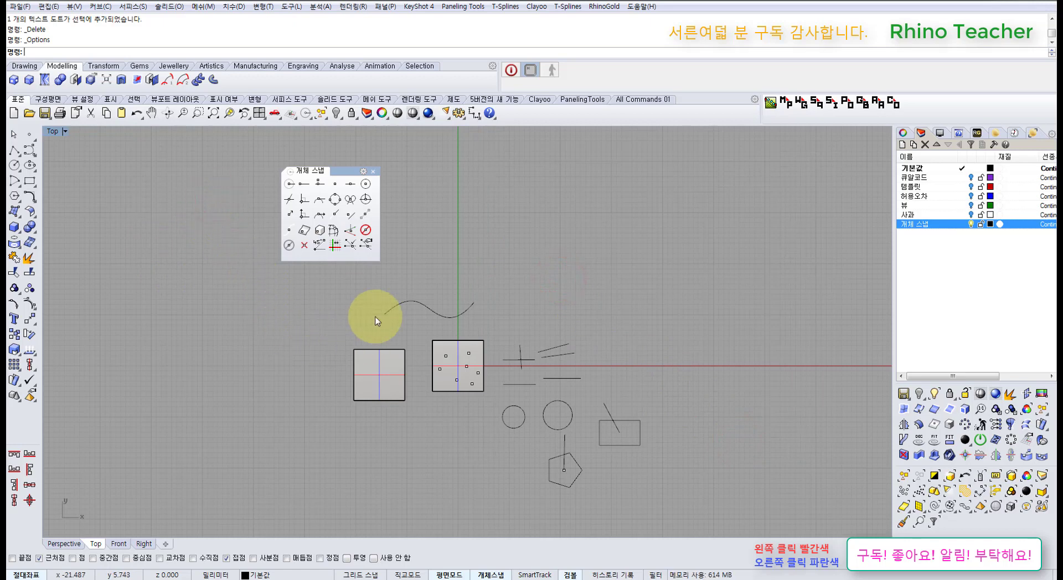
right_drag(389, 299, 353, 266)
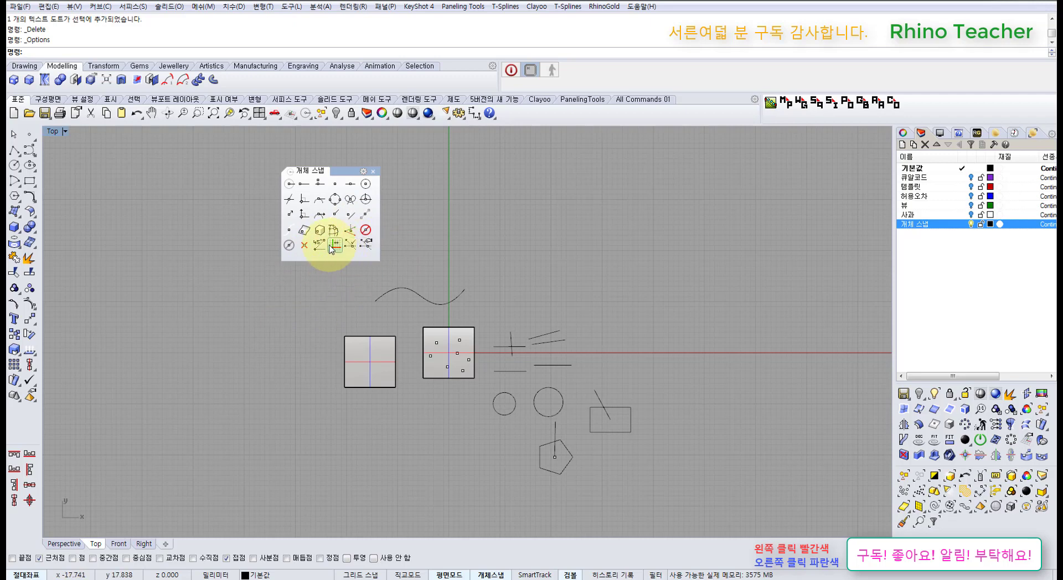
click(276, 332)
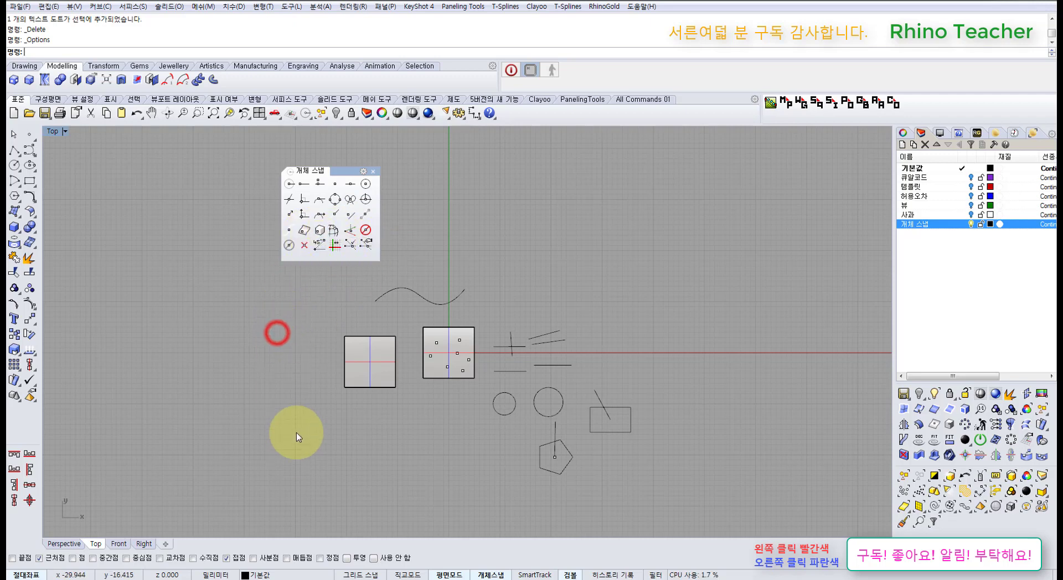
click(339, 498)
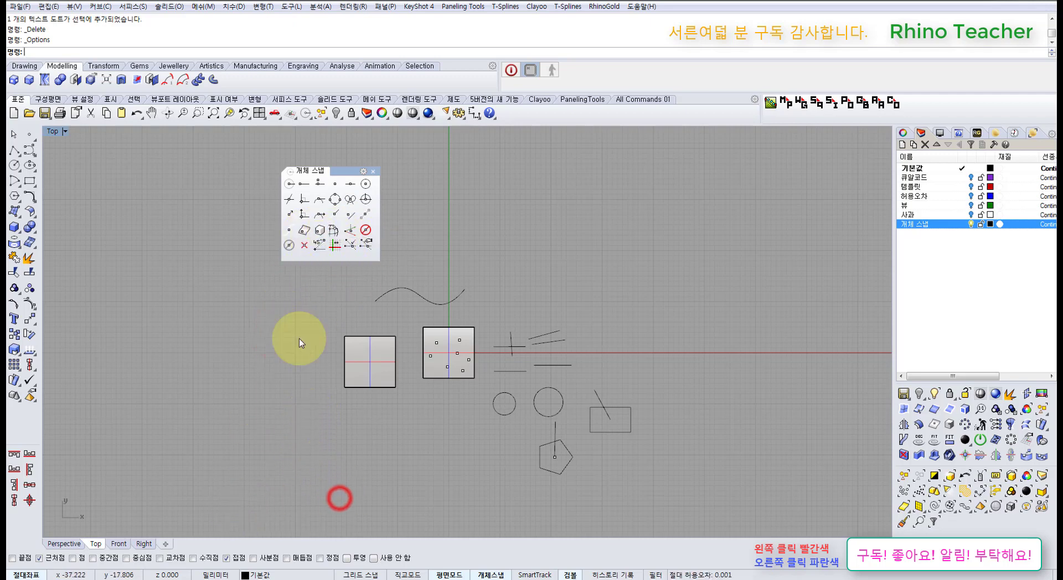
click(373, 173)
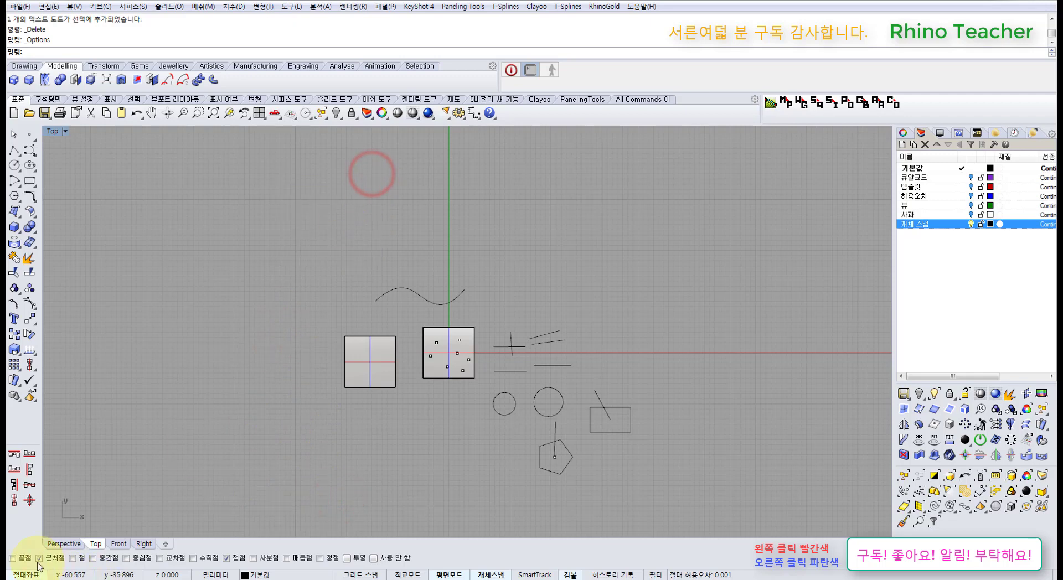
Step: Make End (끝점) the only active object snap, turning off Near (근처점) and Tangent (접점)
right_click(16, 560)
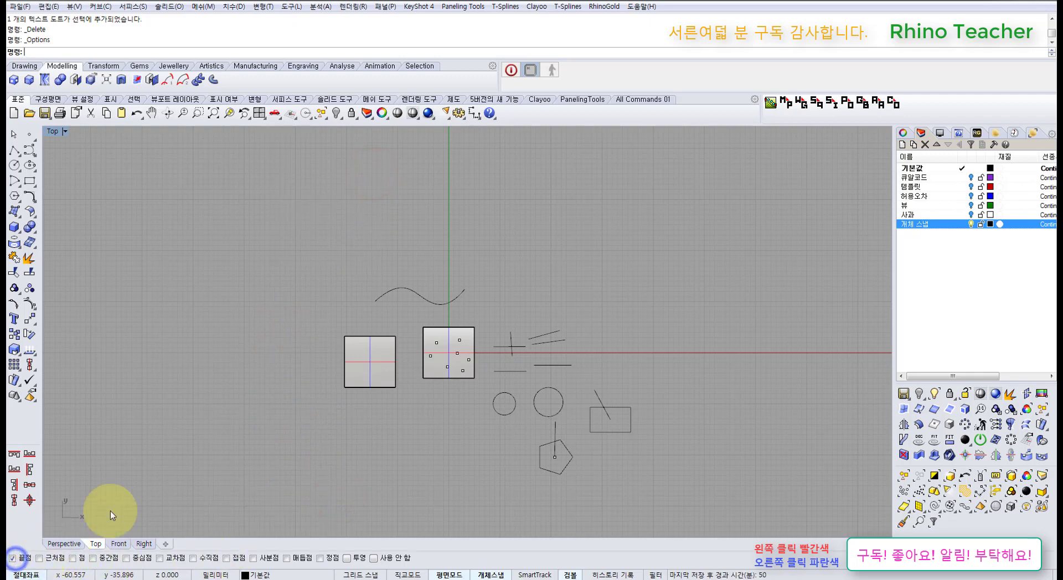
click(165, 468)
right_drag(328, 437, 354, 417)
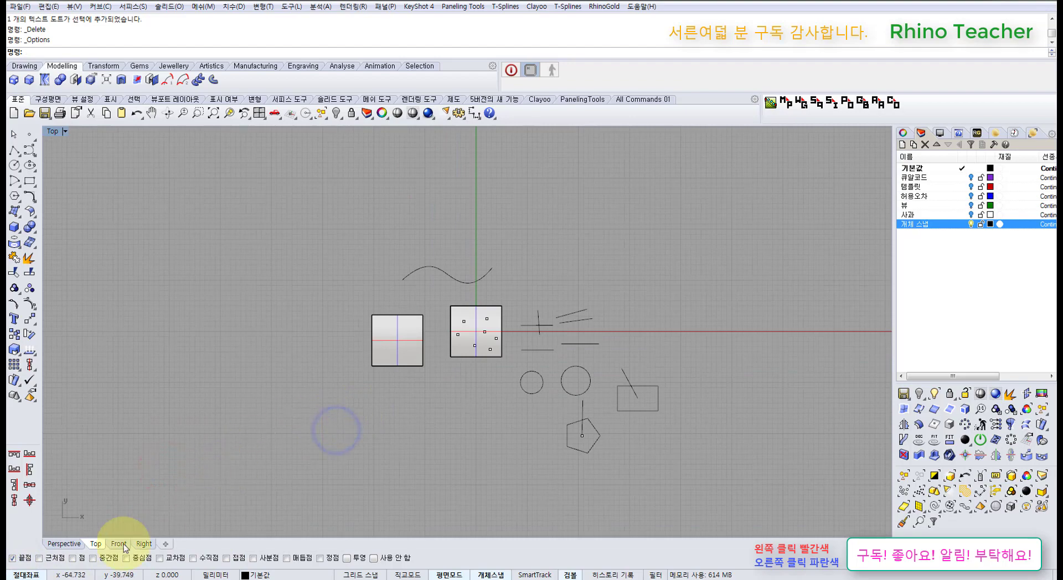
right_drag(380, 281, 344, 310)
scroll(351, 330, up, 3)
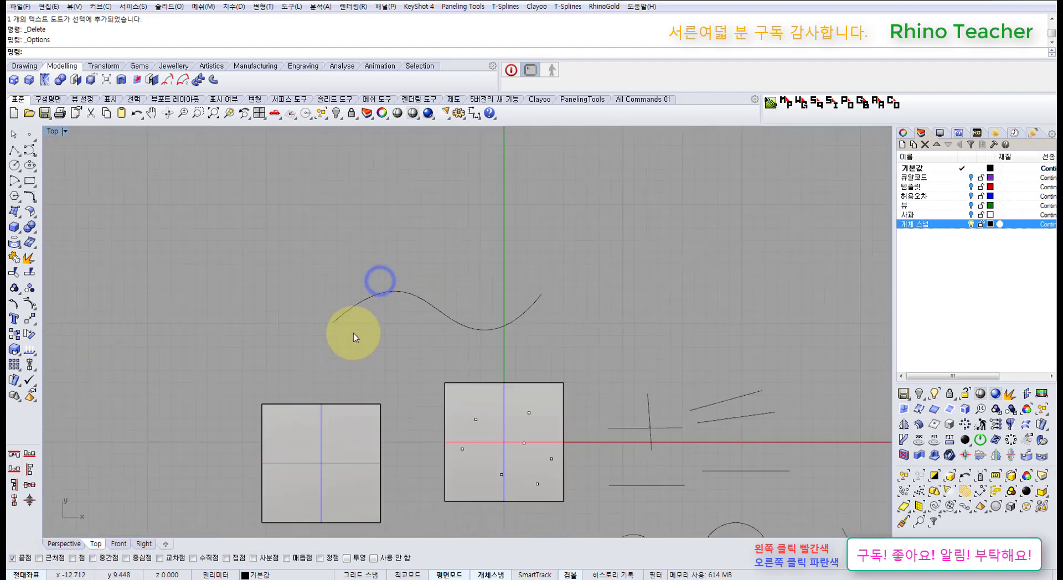
Step: Select the wavy curve above the two squares
drag(391, 366, 327, 295)
scroll(327, 294, up, 2)
click(356, 266)
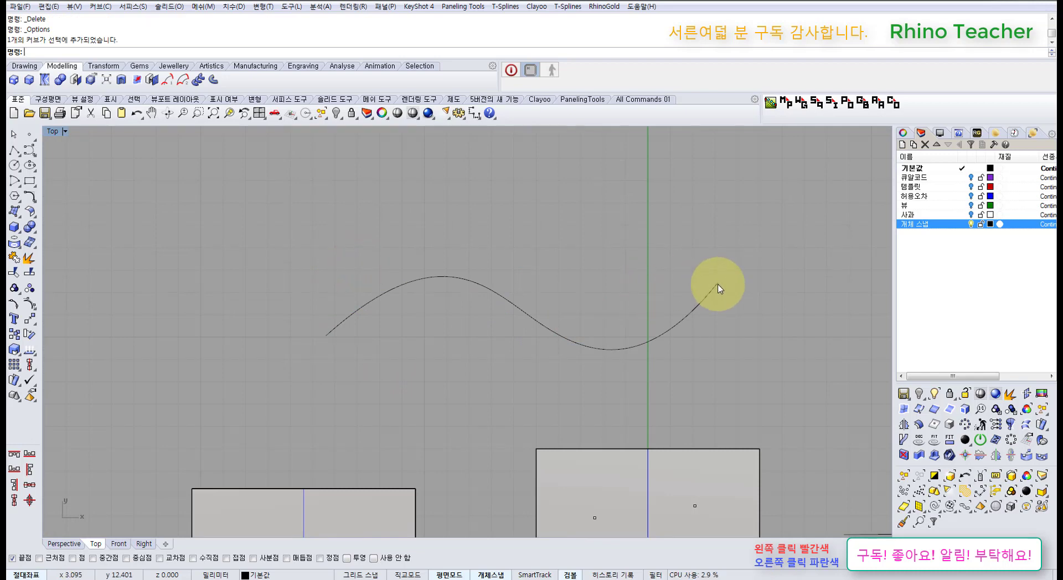
right_drag(560, 358, 541, 341)
mouse_move(440, 353)
mouse_down()
mouse_move(356, 231)
mouse_move(343, 236)
mouse_up()
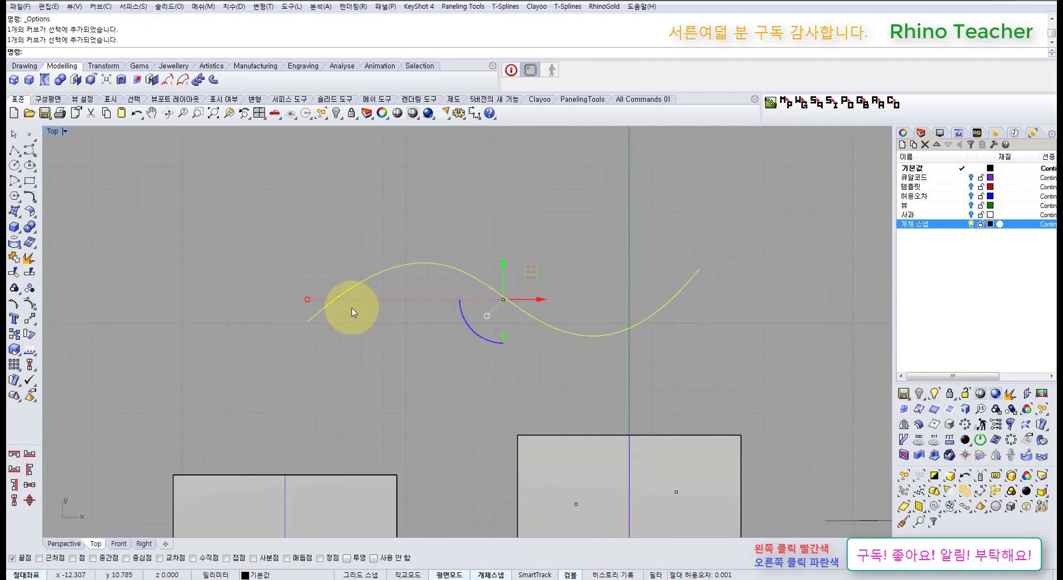
right_drag(490, 215, 468, 242)
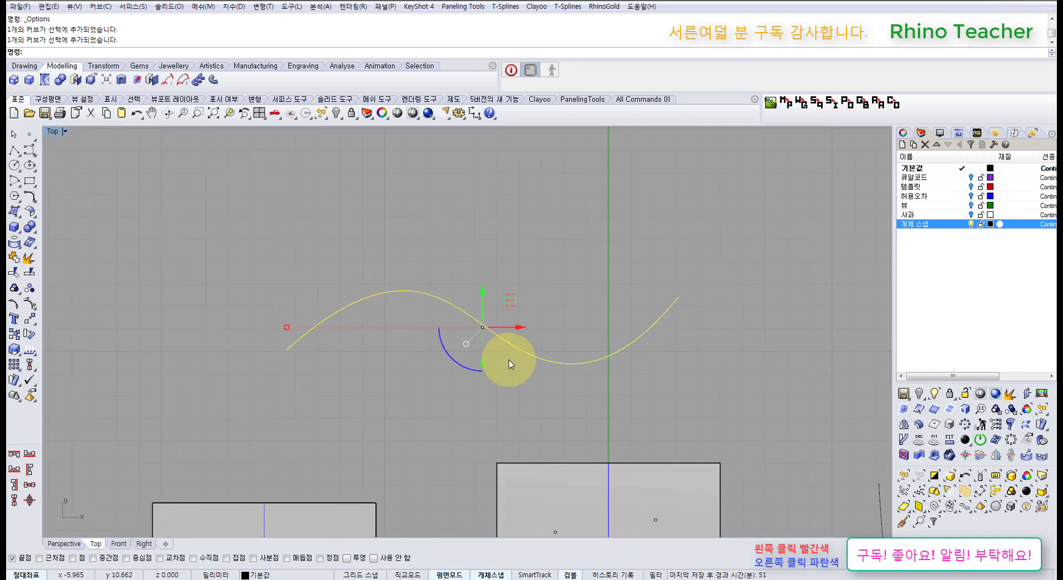
right_drag(557, 357, 559, 255)
Step: Select the left square surface, switch the selection to the wavy curve, and clear the selection
click(283, 464)
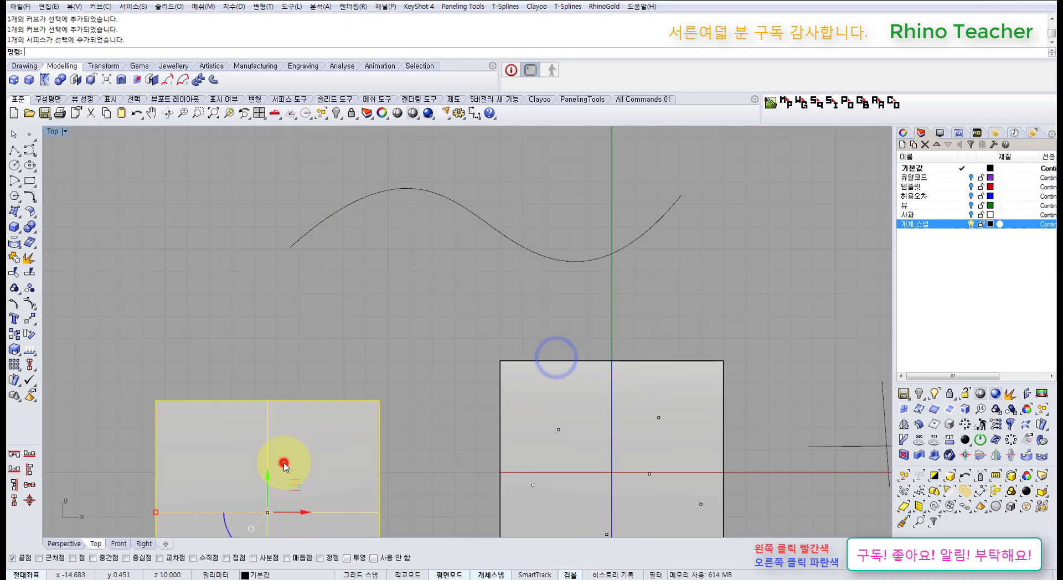
click(350, 325)
drag(365, 259, 306, 201)
right_drag(238, 263, 321, 234)
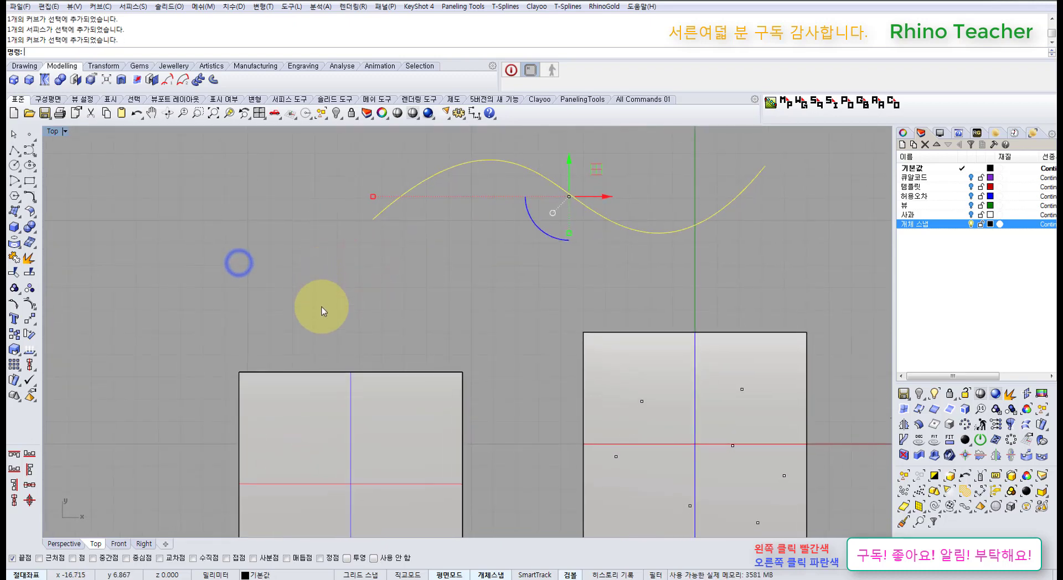
scroll(322, 307, down, 6)
click(304, 294)
Step: Select the wavy curve and check its direction from start to end with the Dir command, without flipping it
scroll(308, 377, up, 8)
right_drag(352, 409, 349, 295)
scroll(493, 397, down, 3)
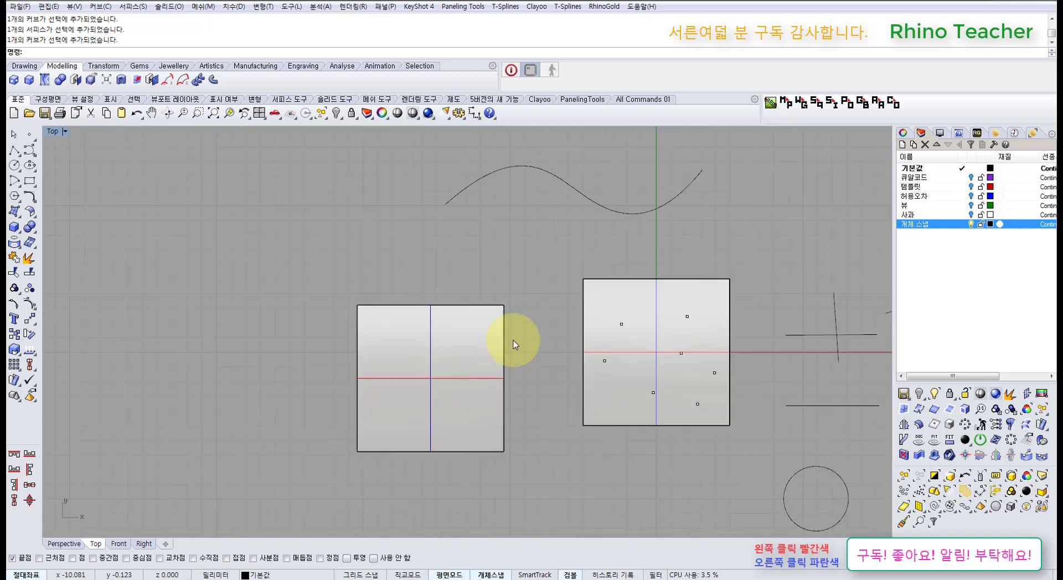
right_drag(514, 344, 452, 396)
right_drag(457, 340, 427, 360)
drag(429, 359, 339, 306)
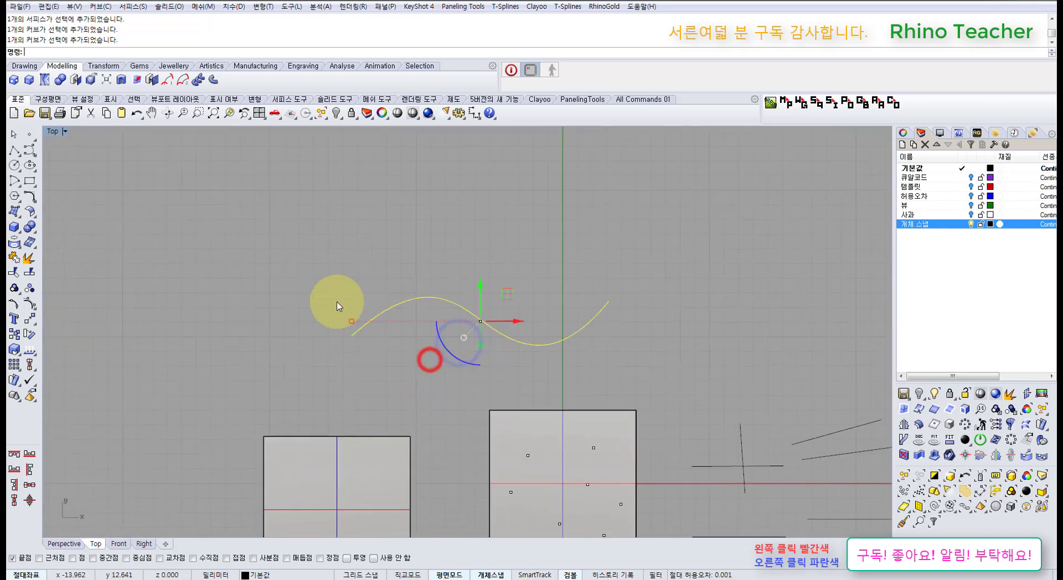
click(30, 351)
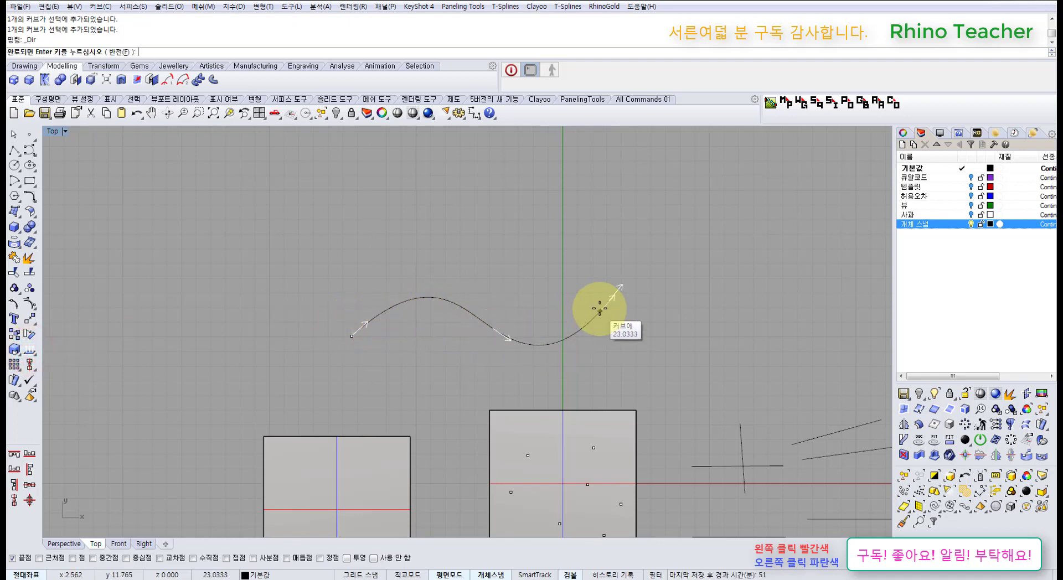
right_click(459, 351)
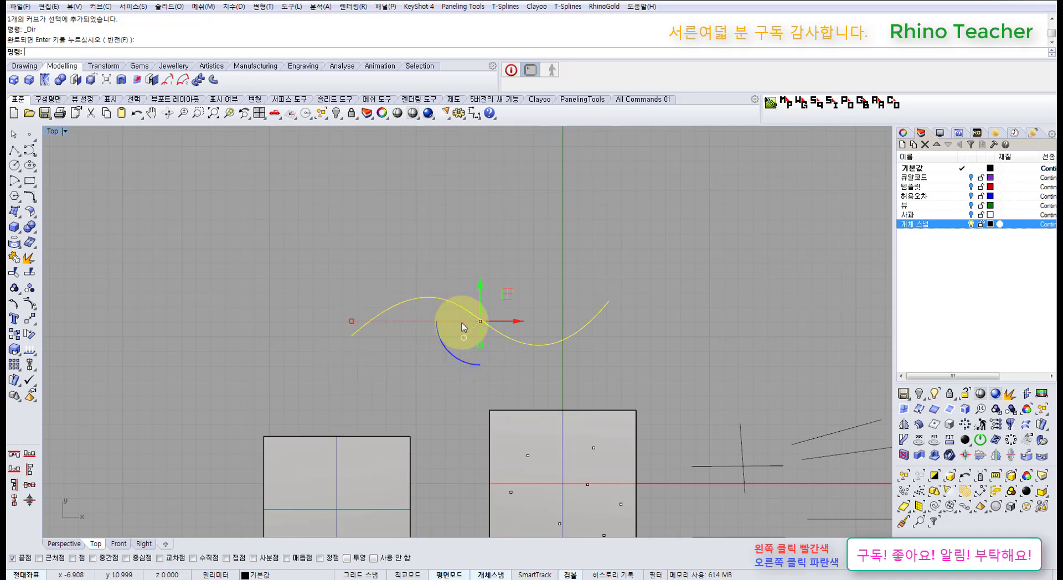
right_drag(386, 362, 416, 356)
scroll(377, 336, up, 6)
scroll(469, 334, down, 6)
right_drag(620, 336, 466, 369)
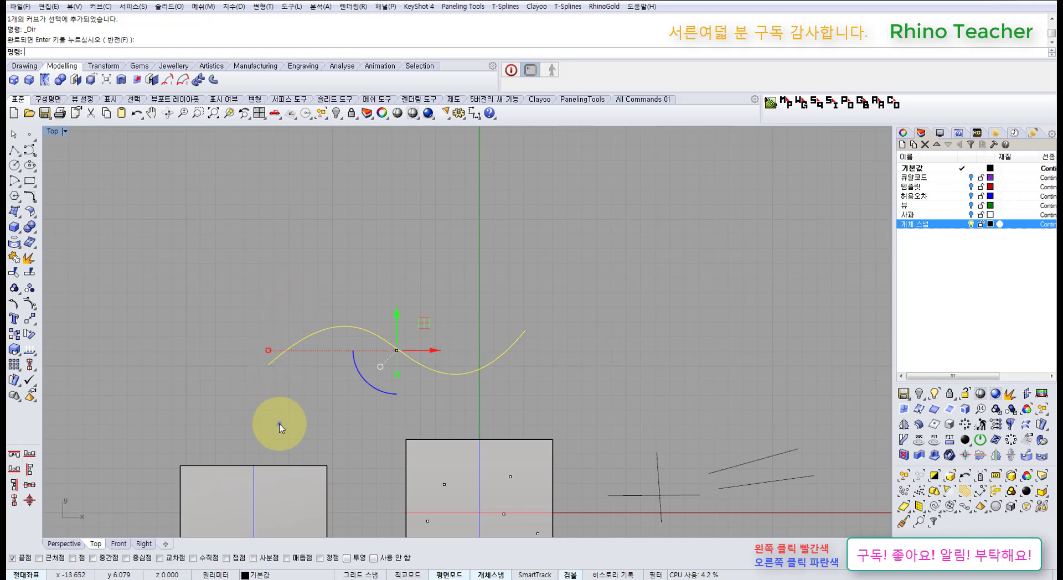
right_drag(277, 426, 314, 380)
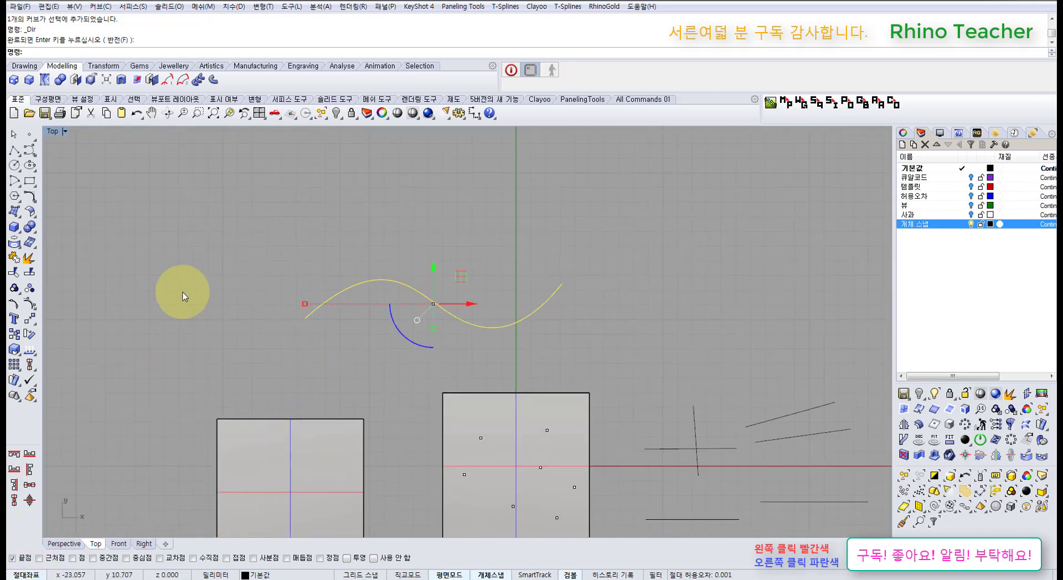
Step: Draw a single-segment polyline from the wavy curve's left end point, using the End snap, up and outward to the left
right_drag(185, 290, 206, 306)
click(16, 154)
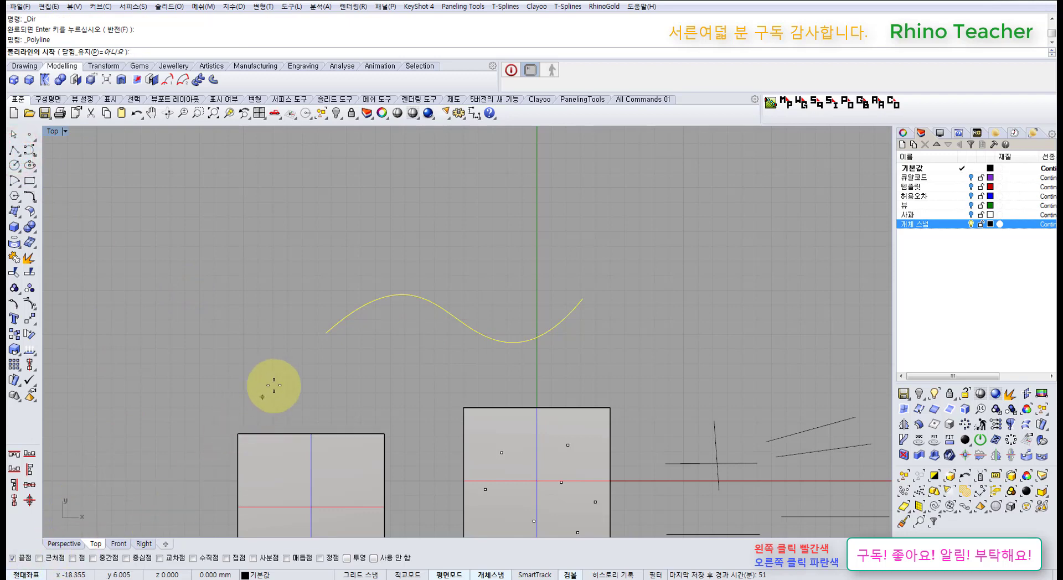
click(326, 333)
click(204, 247)
right_click(205, 247)
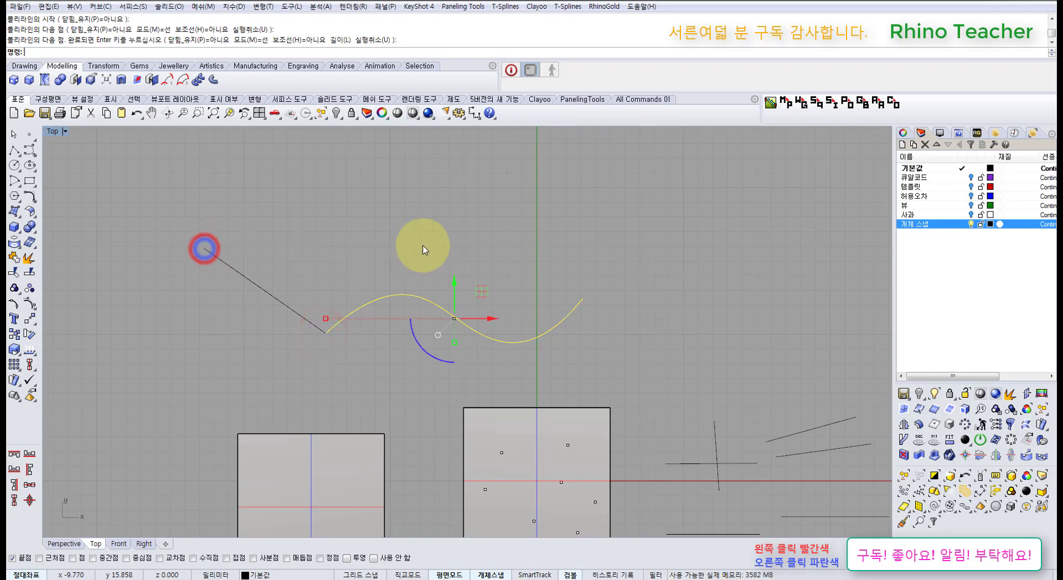
Step: Draw a second single-segment polyline from the wavy curve's right end point up and outward to the right, and clear the selection
right_click(429, 246)
click(582, 299)
right_drag(623, 217, 517, 330)
click(538, 315)
right_click(538, 314)
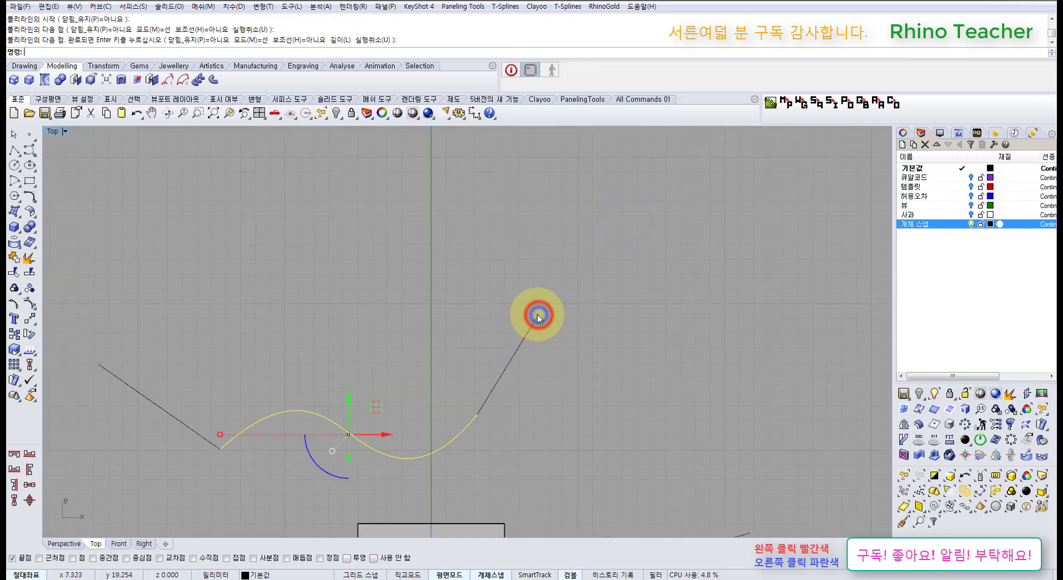
click(484, 301)
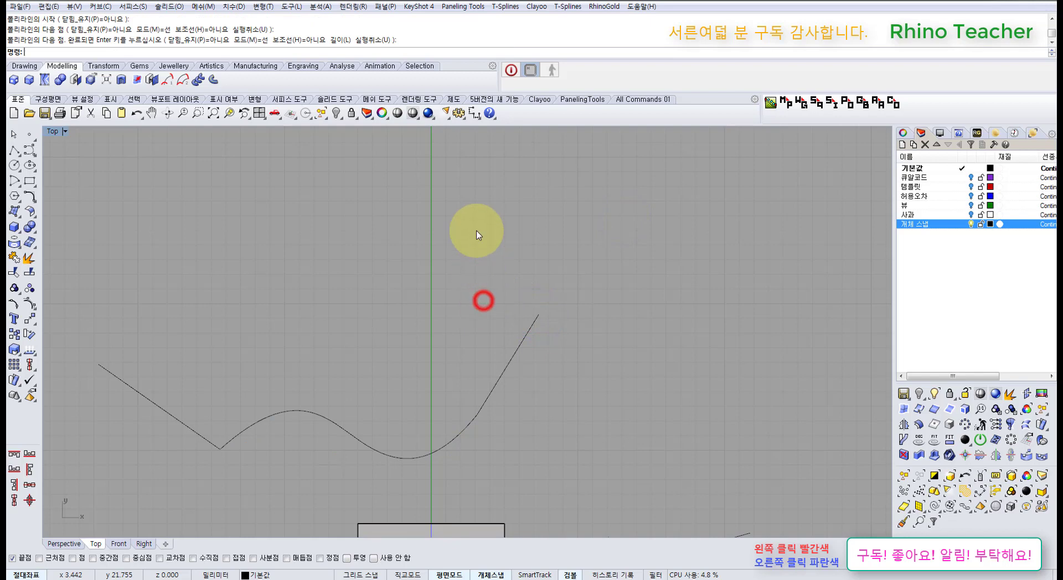
Step: Open the cursor tooltip settings (커서 도구 설명) under modelling aids (모델링 보조 기능) in the Rhino options
click(457, 114)
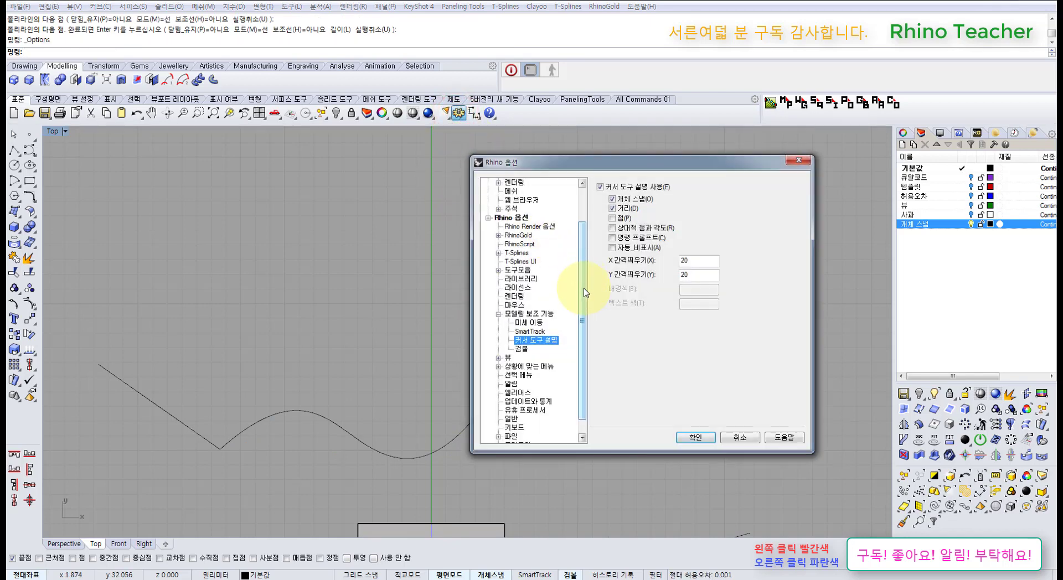
drag(584, 289, 579, 254)
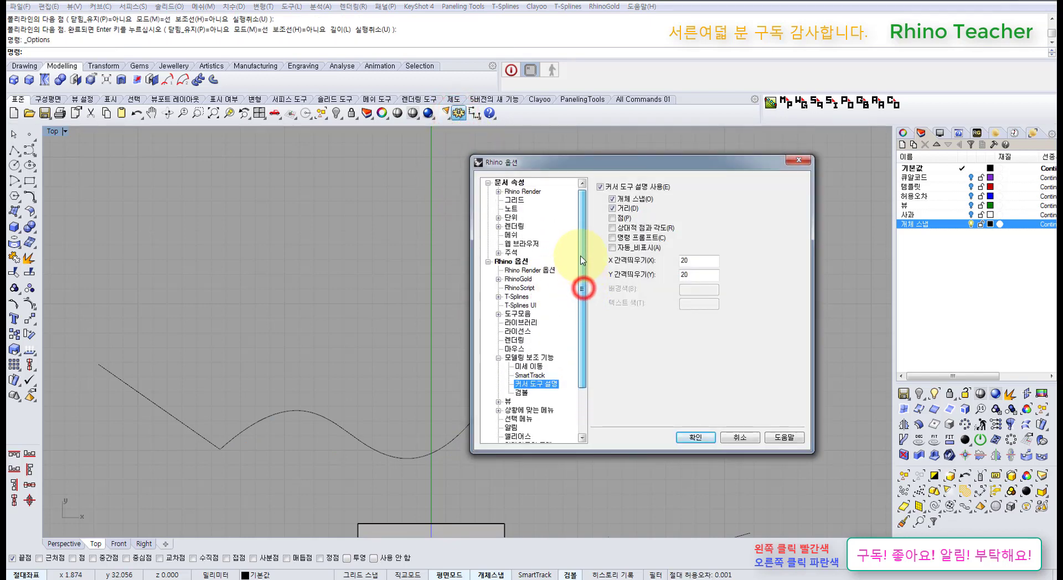
click(498, 359)
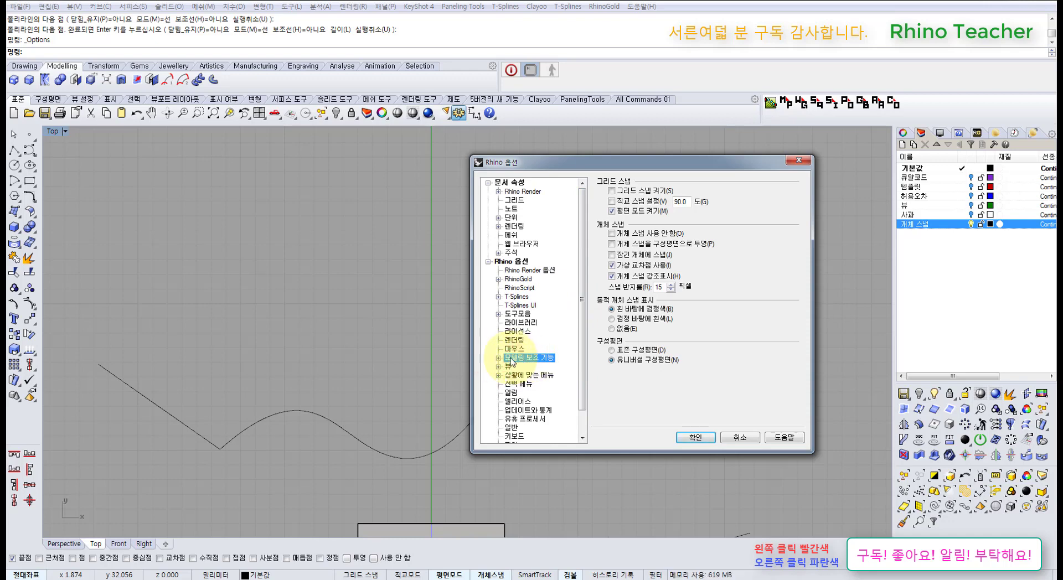
click(498, 358)
click(521, 383)
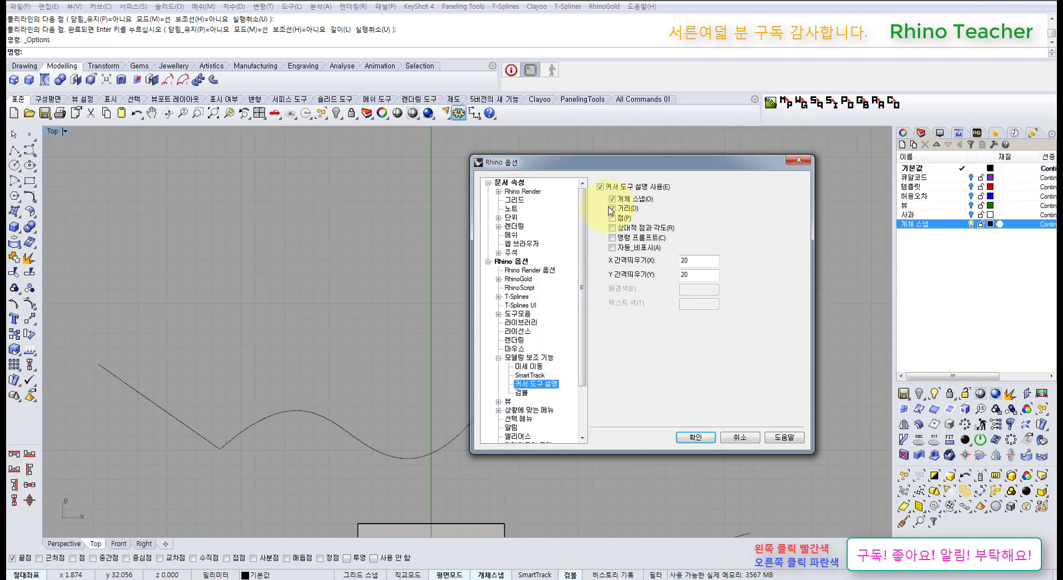
Step: Switch cursor tooltips off and on again, leave object snap (개체 스냅) and distance (거리) checked, and accept the options
click(600, 186)
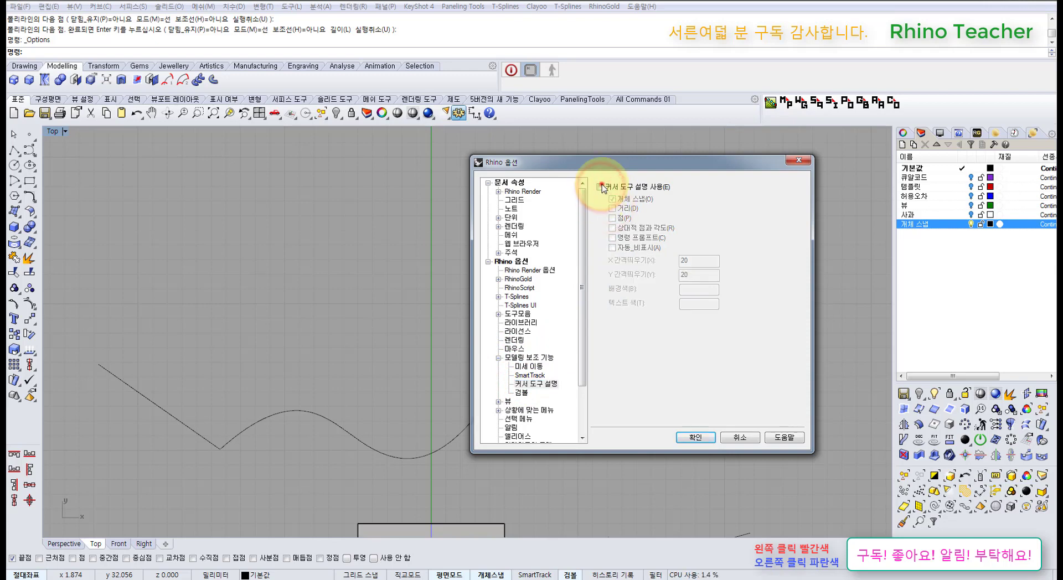
click(599, 187)
click(613, 209)
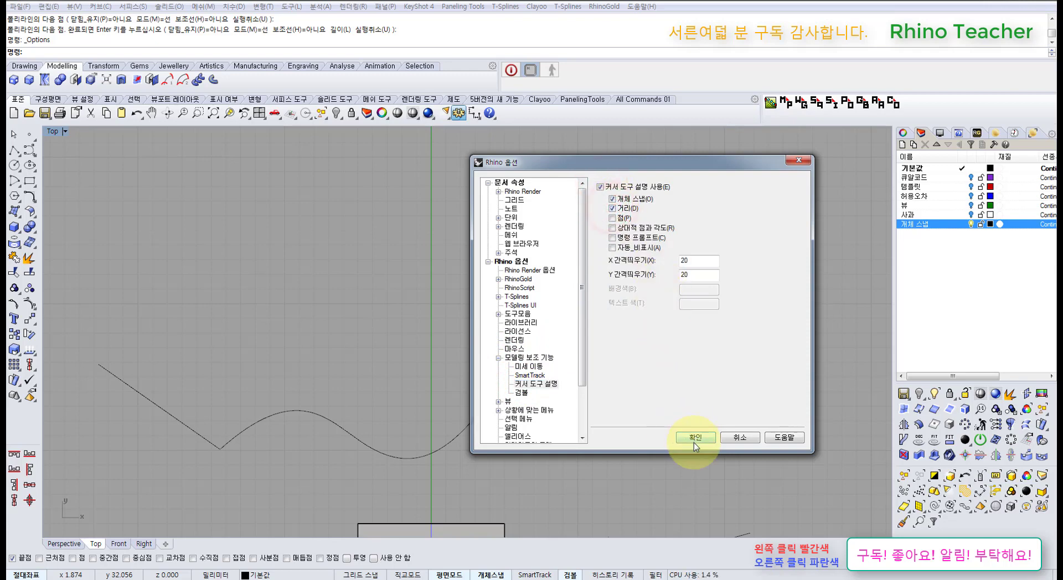
click(691, 436)
Step: Select the straight line at the wavy curve's right end and clear the selection
right_drag(493, 409, 522, 400)
drag(571, 356, 516, 327)
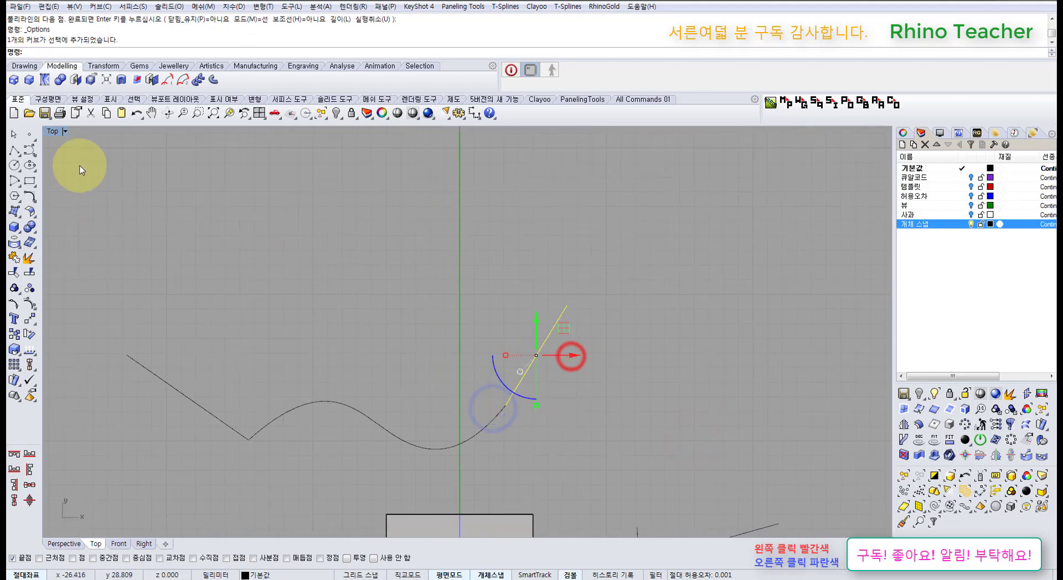
click(92, 170)
Step: Place a horizontal dimension about 15.75 mm wide in the empty area above the wavy curve, and delete it
click(15, 151)
click(475, 112)
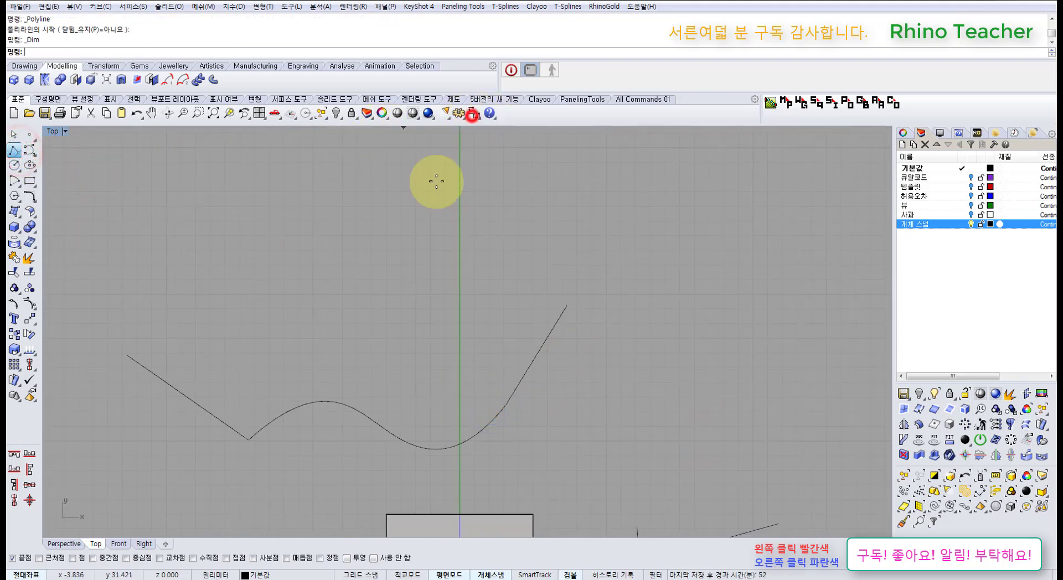
click(282, 296)
click(514, 300)
click(497, 234)
click(508, 216)
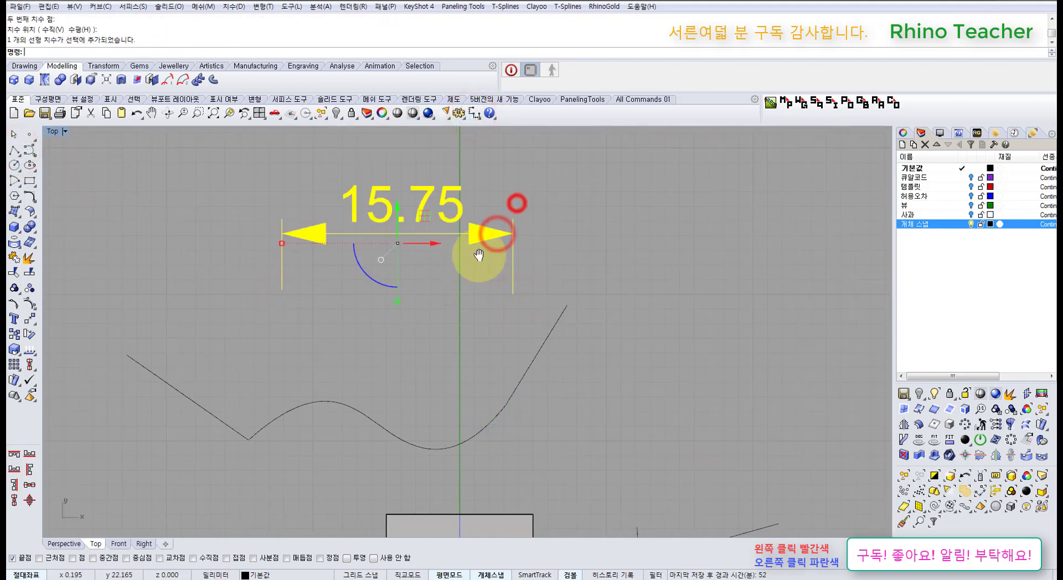
right_drag(477, 254, 451, 292)
key(Delete)
Step: Start a polyline above the wavy curve to check the distance tooltip at the cursor, and cancel it
click(14, 151)
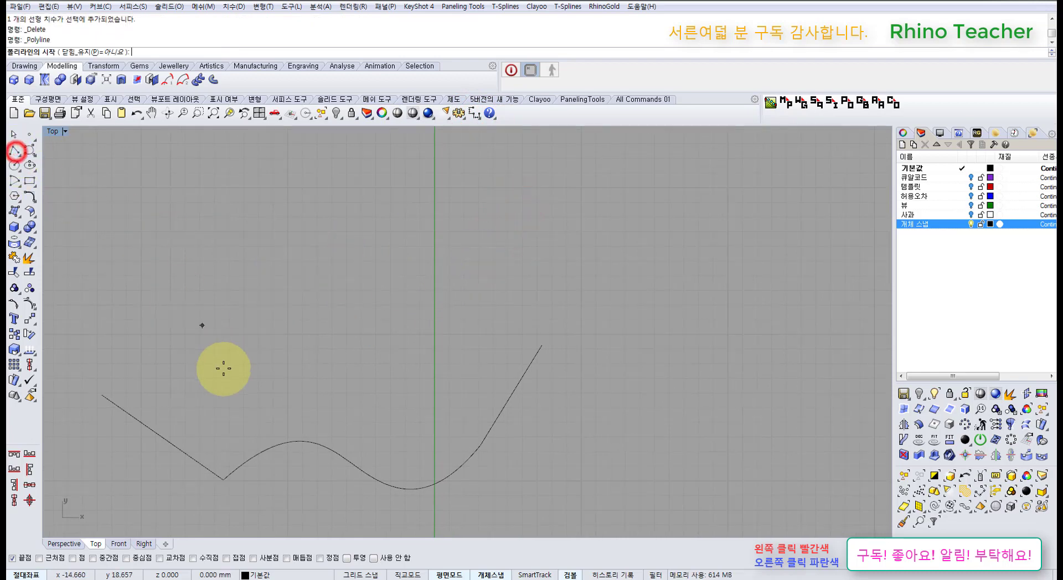
click(160, 350)
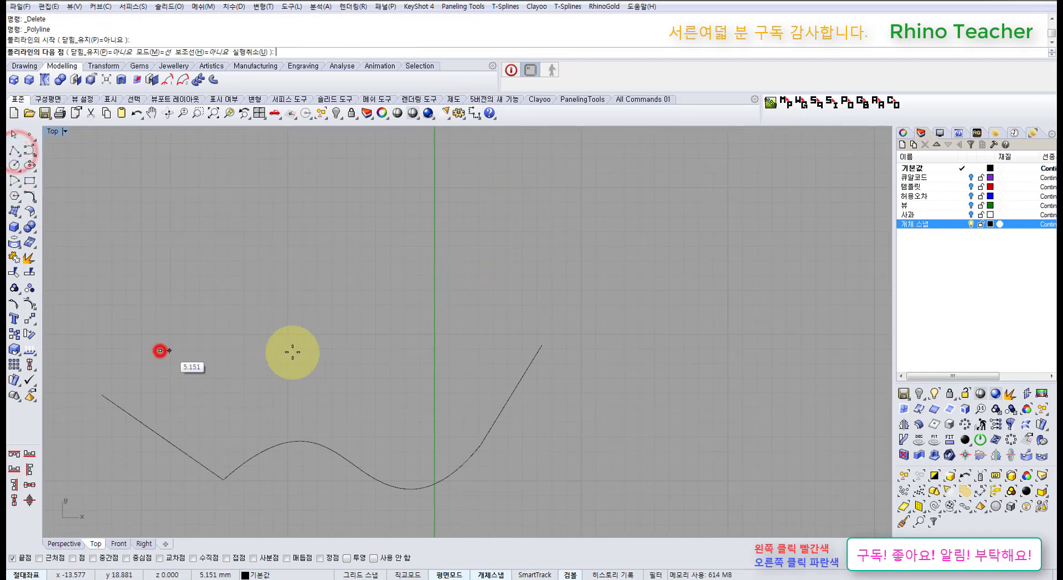
right_click(457, 357)
Step: Delete the two straight lines attached to the wavy curve's end points
right_drag(380, 420, 413, 362)
scroll(416, 370, down, 6)
drag(507, 369, 465, 333)
right_drag(408, 347, 434, 328)
key(Delete)
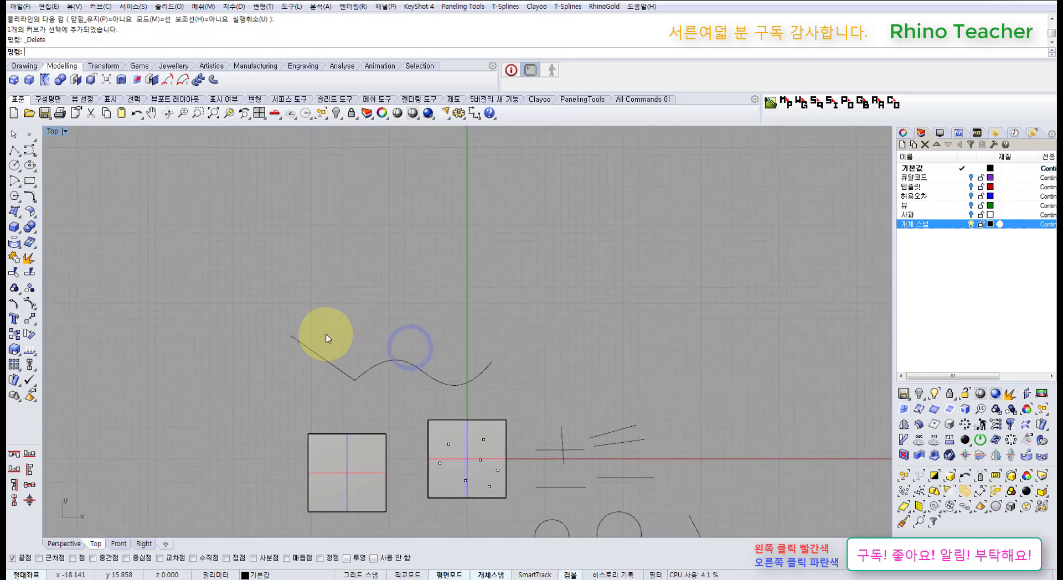
right_drag(301, 402, 336, 341)
scroll(366, 366, up, 6)
Step: Select the left square surface and clear the selection
click(369, 431)
right_drag(370, 431, 329, 303)
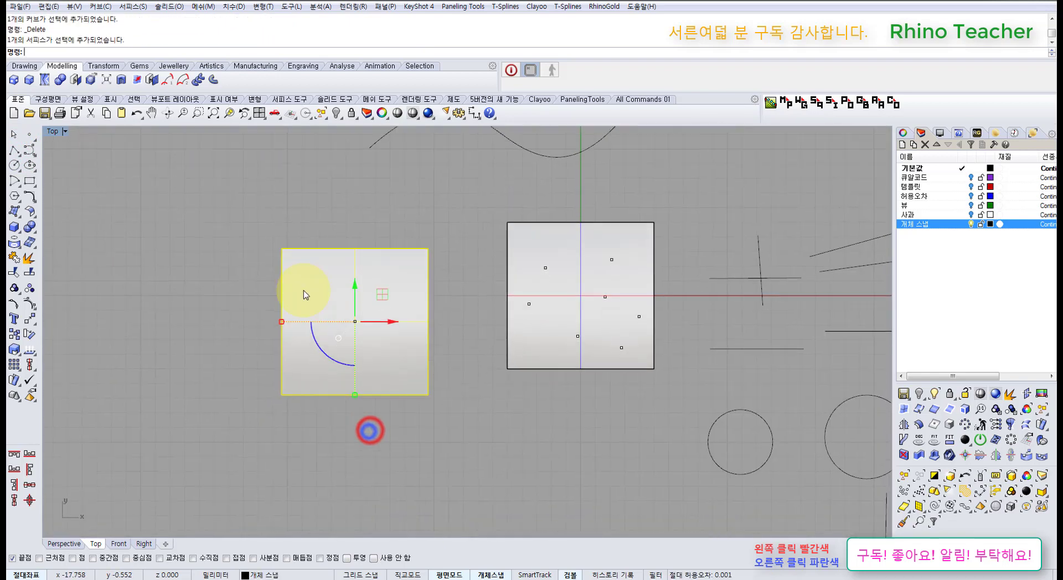
click(183, 232)
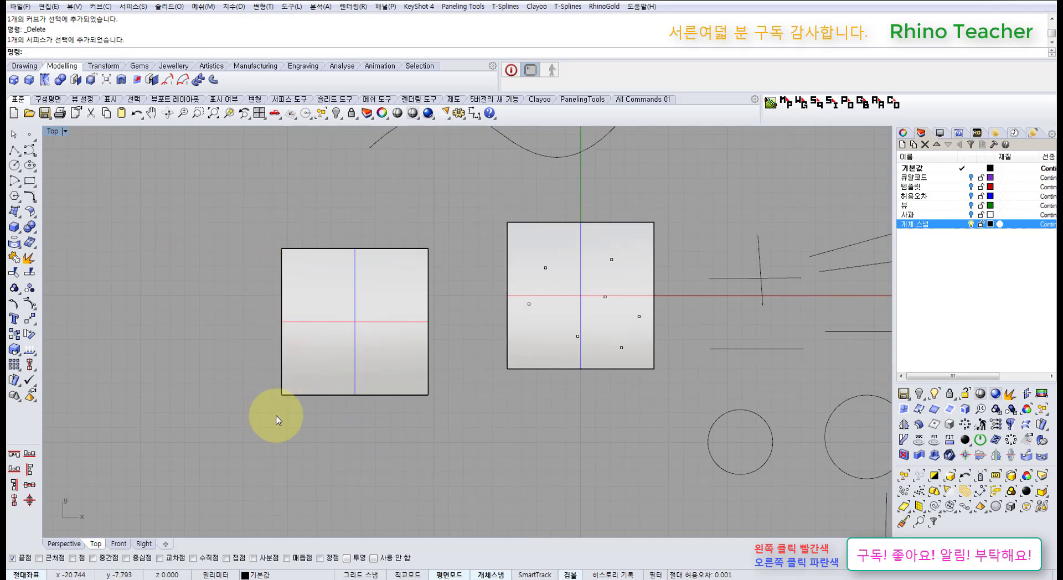
Step: Draw a single-segment polyline from the left square surface's lower-left corner, using the End snap, diagonally down to the left
click(14, 153)
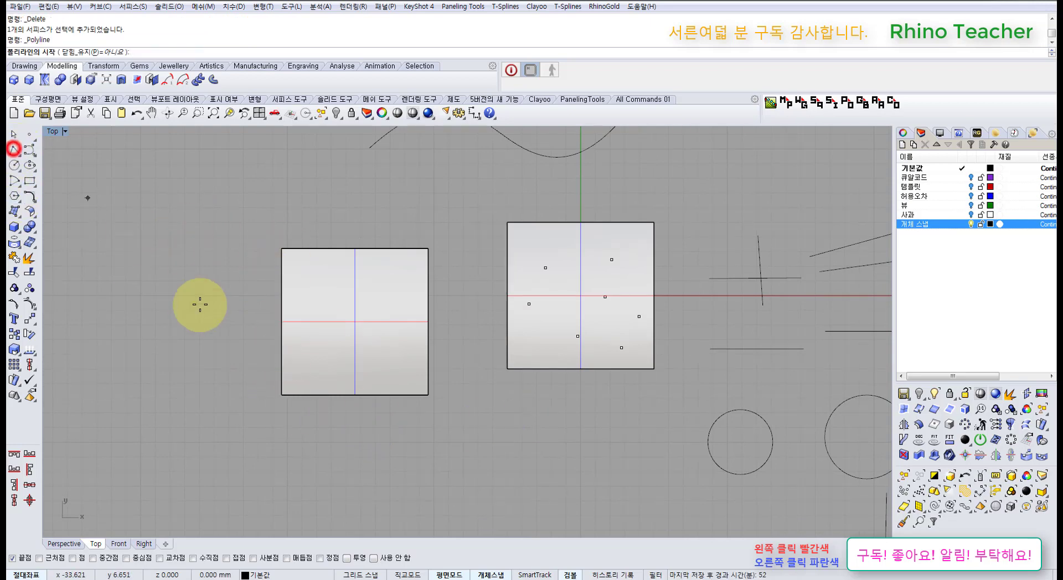
click(275, 394)
click(197, 474)
right_click(197, 475)
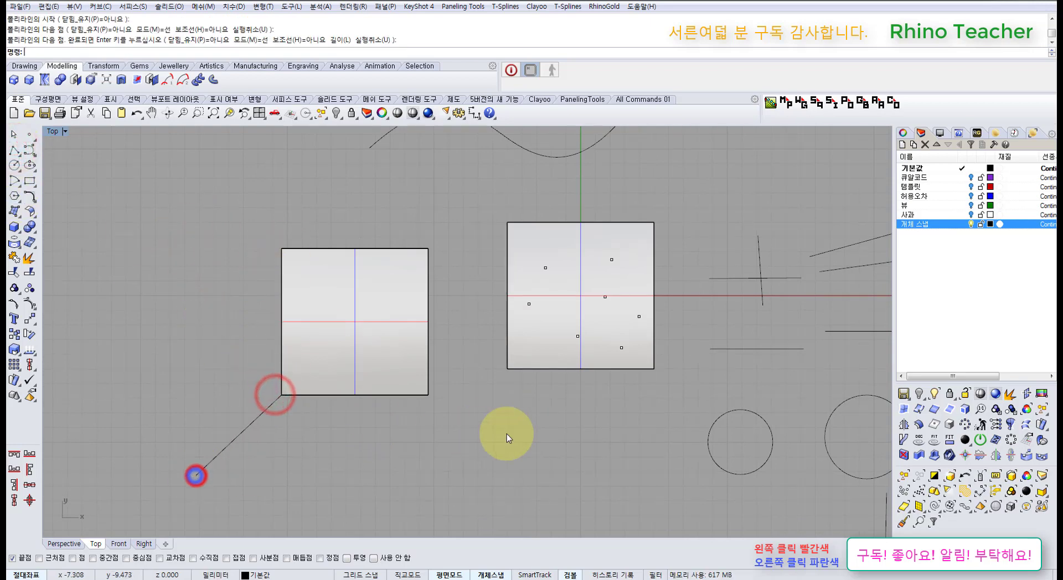
Step: Switch to the maximized Perspective viewport and draw a single-segment polyline outward from the box's lower front-left corner with the End snap
right_drag(521, 434, 439, 436)
key(ctrl+F4)
right_drag(433, 476, 211, 254)
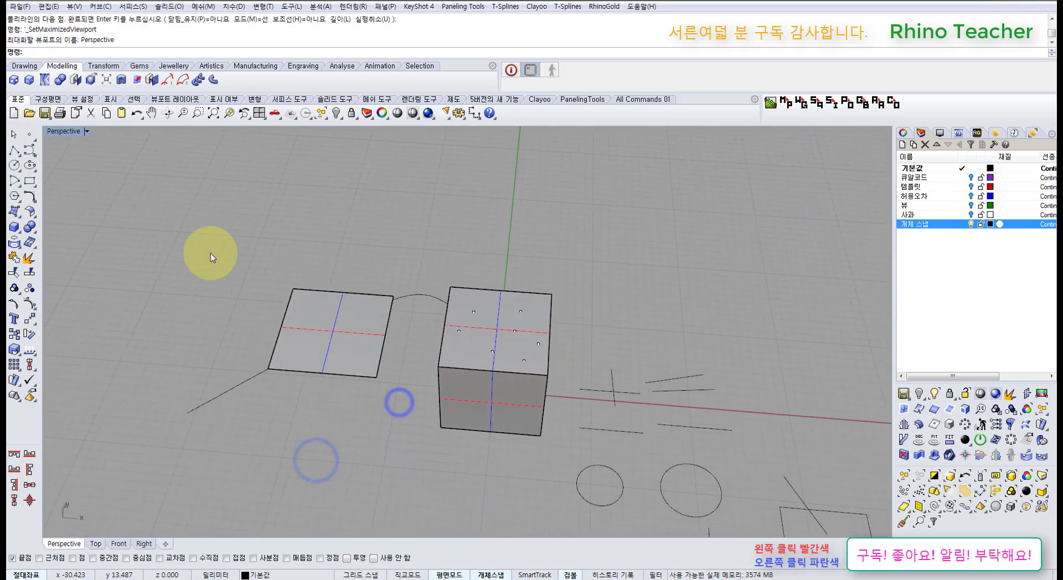
click(14, 153)
click(435, 430)
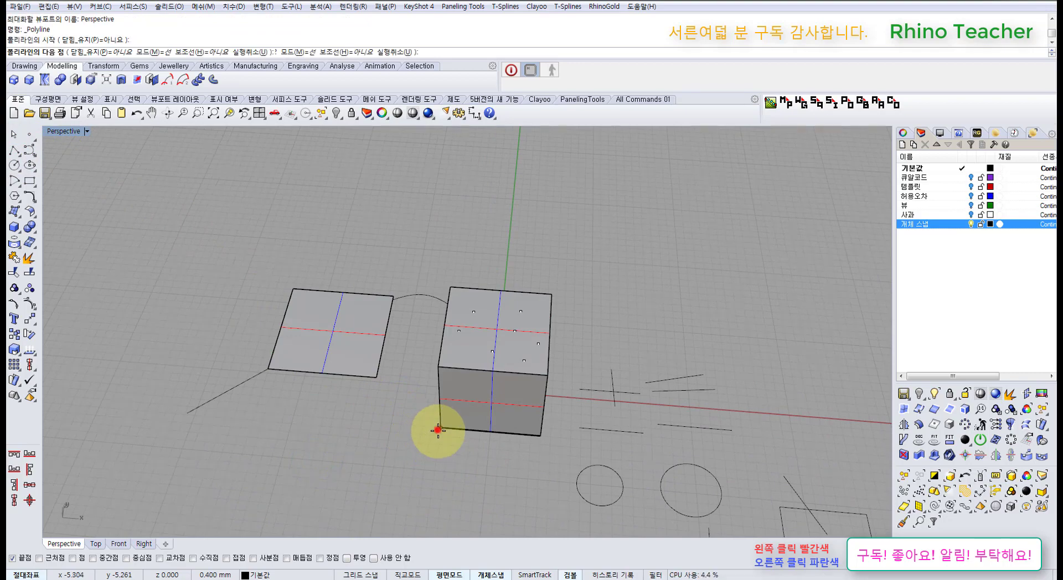
click(338, 504)
right_click(338, 504)
right_drag(335, 430, 360, 482)
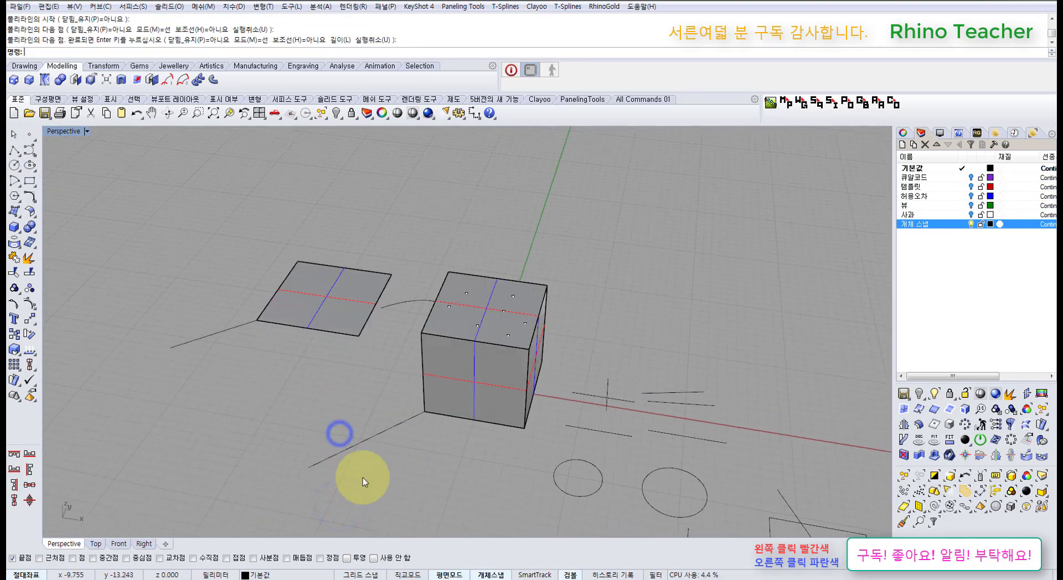
Step: Delete the two lines drawn from the corners of the box and the left square surface
right_drag(320, 356, 418, 493)
drag(416, 515, 360, 479)
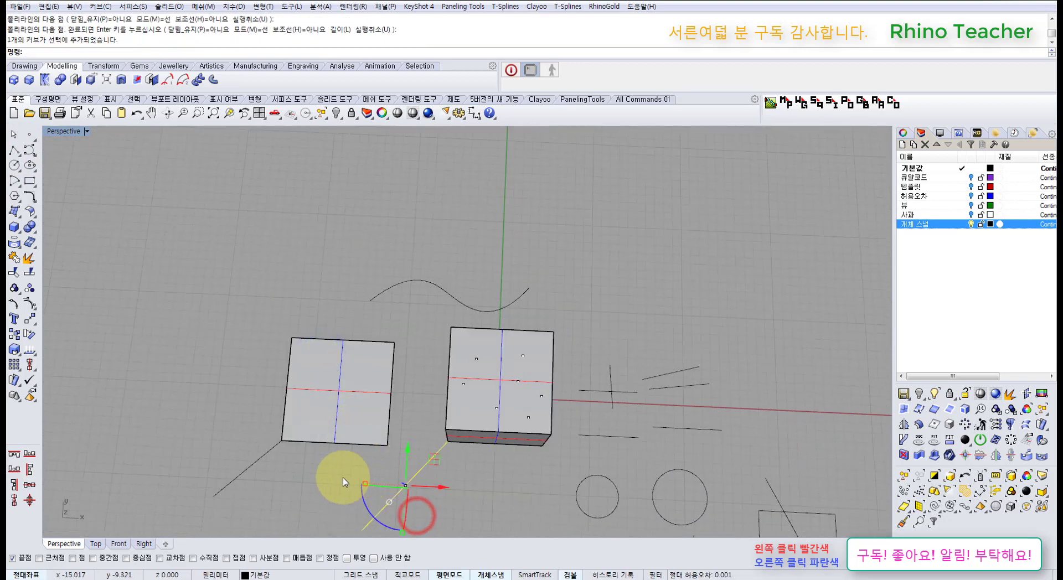
key(Delete)
drag(245, 514, 223, 485)
key(Delete)
Step: Move the left square surface a short distance away from the box and clear the selection
mouse_move(267, 453)
right_down()
mouse_move(244, 393)
mouse_move(277, 320)
mouse_move(242, 335)
right_up()
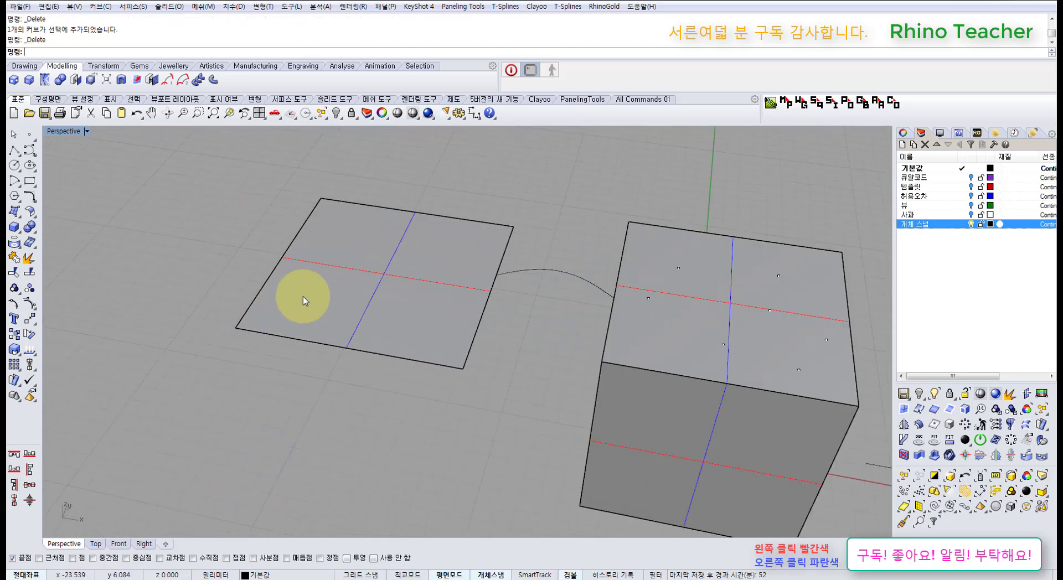
right_drag(303, 300, 337, 307)
mouse_move(358, 316)
mouse_down()
mouse_move(185, 363)
mouse_move(260, 355)
mouse_move(324, 370)
mouse_up()
click(532, 456)
Step: Select the box polysurface, clear the selection, and select the wavy curve
right_drag(568, 408, 583, 426)
click(666, 436)
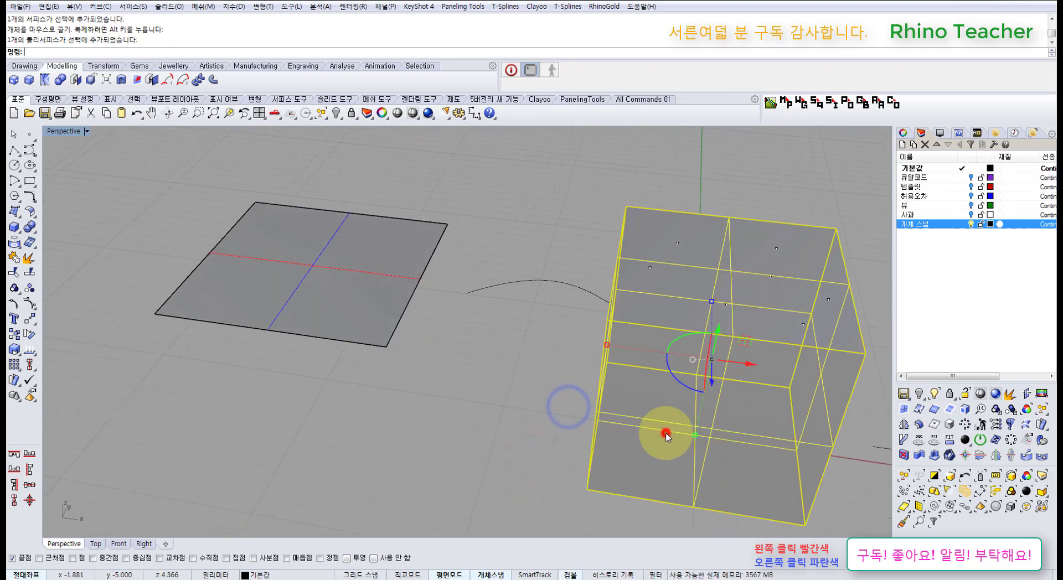
right_drag(662, 441, 520, 347)
key(Escape)
click(520, 347)
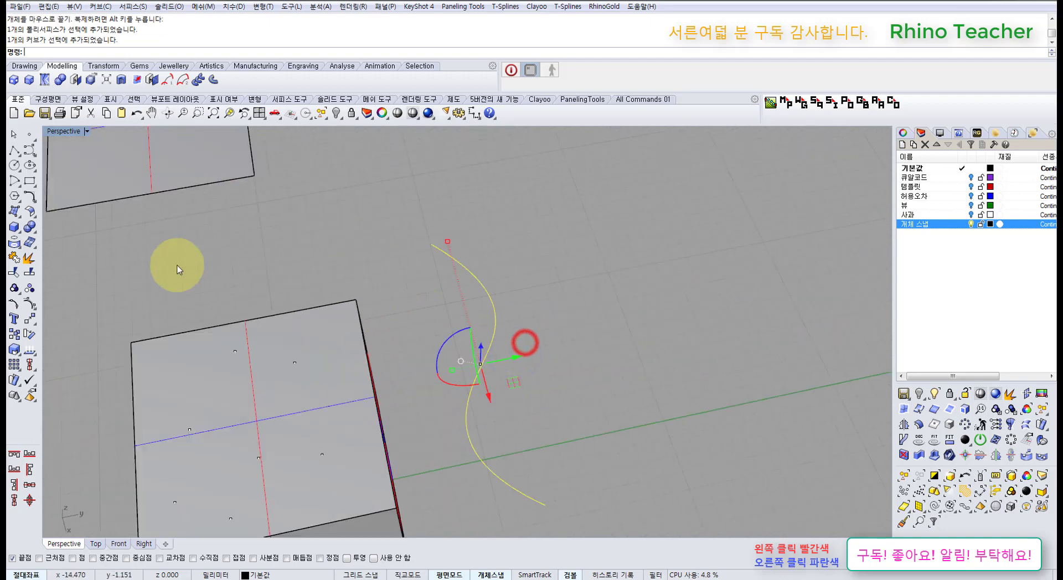
Step: Place the surface creation tools (서피스 만들기) as a floating palette over the viewport and clear the curve selection
click(16, 210)
drag(40, 206, 136, 218)
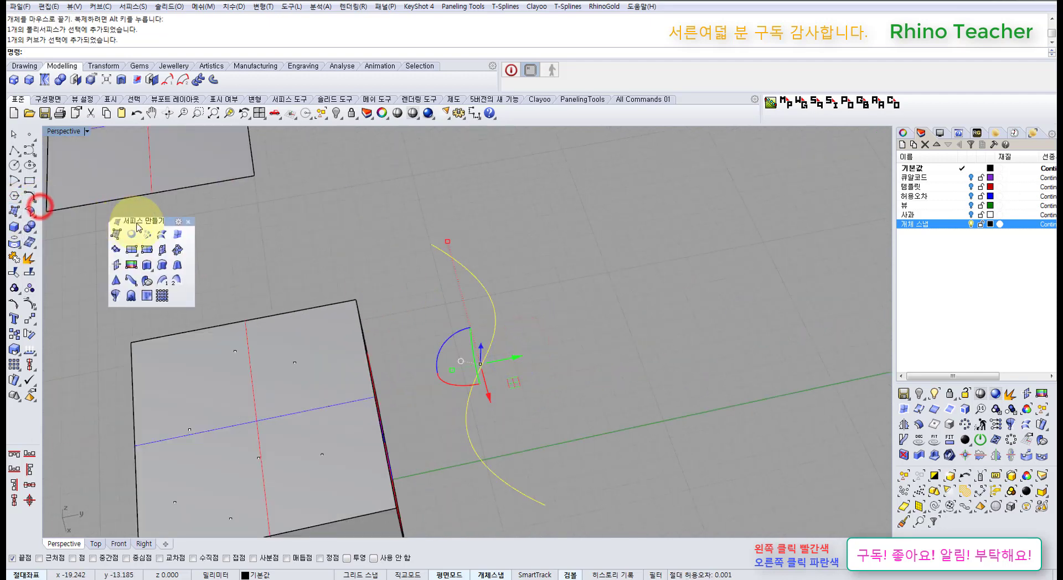
click(249, 233)
right_drag(396, 275, 503, 304)
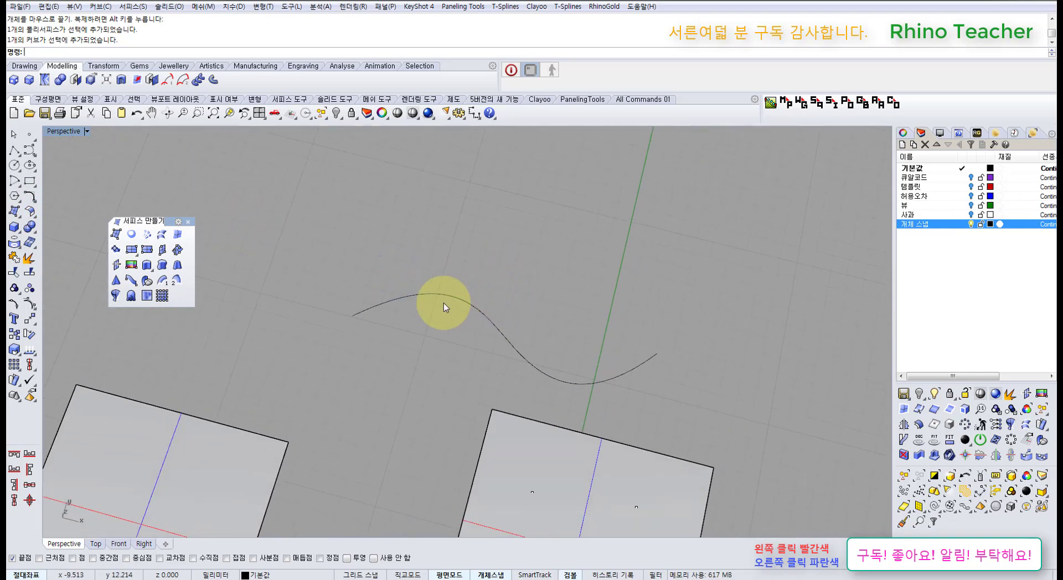
Step: Extrude the wavy curve vertically into an open surface on both sides, with the both-sides option (양쪽) set to yes
mouse_move(405, 356)
right_down()
mouse_move(427, 331)
mouse_move(418, 315)
right_up()
scroll(417, 316, up, 4)
drag(444, 360, 408, 328)
right_drag(588, 376, 202, 274)
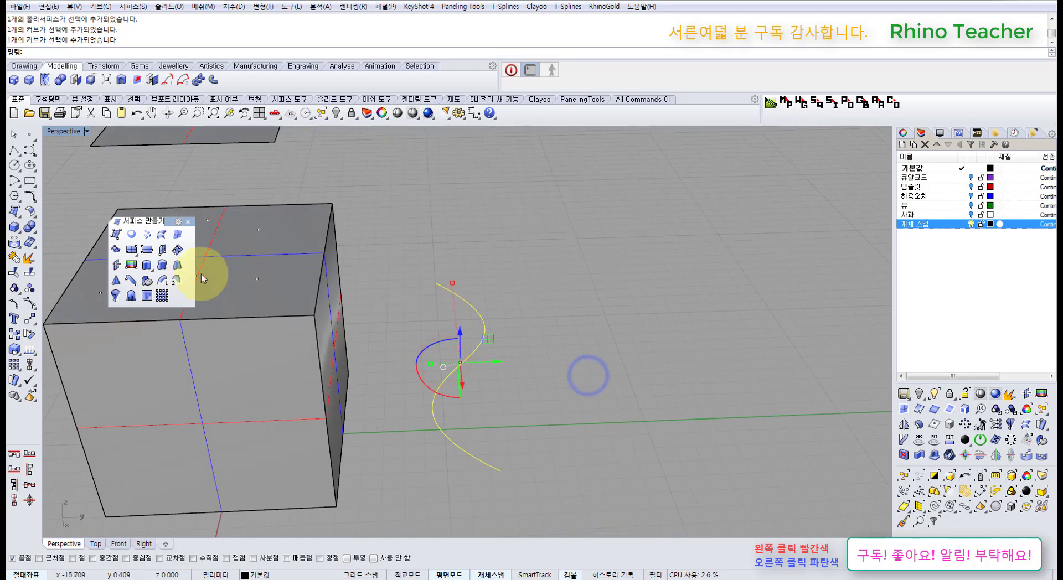
click(154, 270)
click(492, 243)
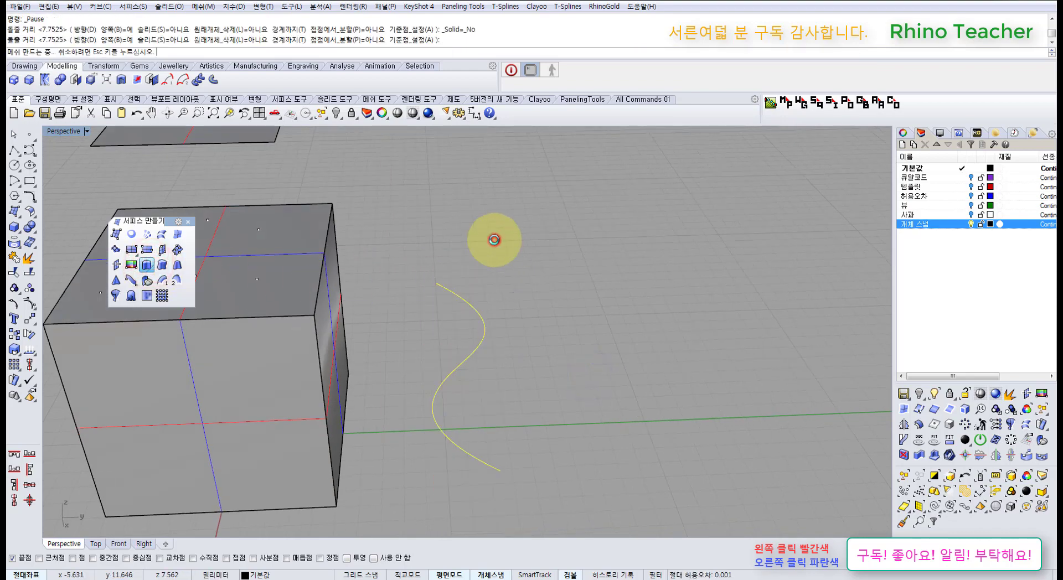
Step: Delete the surface extruded from the wavy curve, keeping the curve itself
right_drag(495, 268, 662, 315)
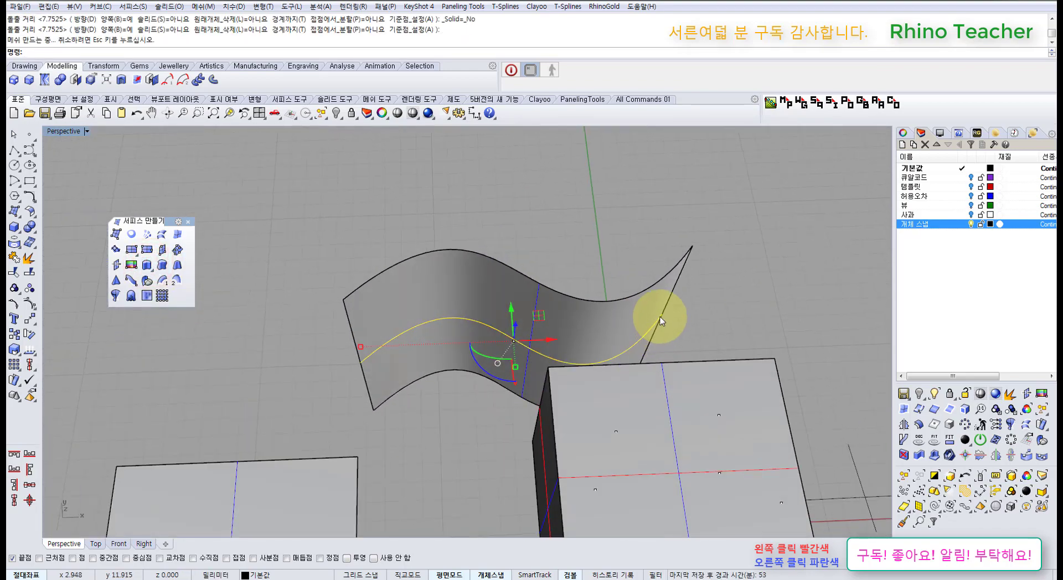
click(519, 207)
click(481, 298)
key(Delete)
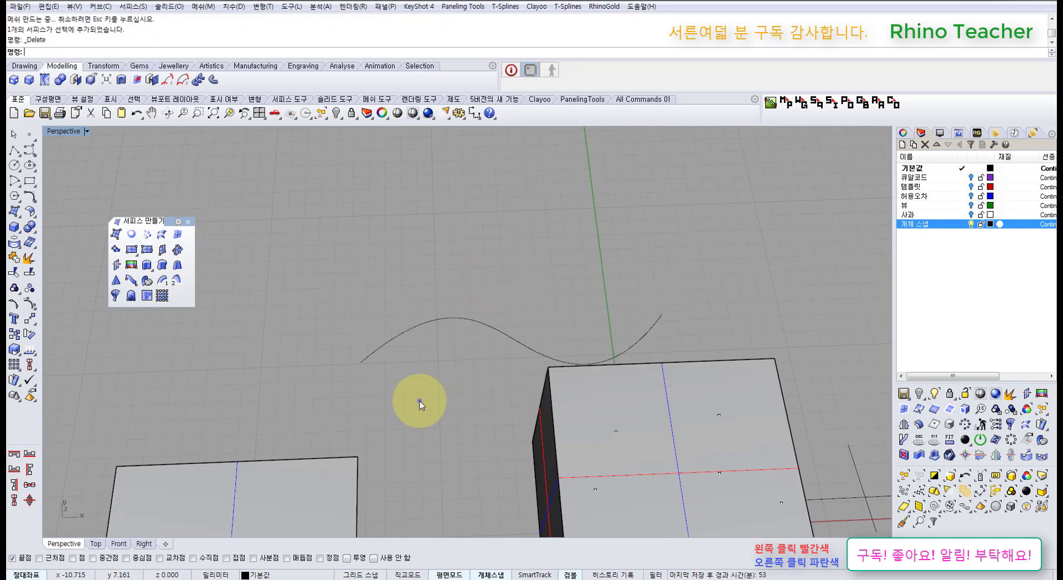
right_drag(419, 400, 345, 386)
shift+right_drag(301, 426, 557, 396)
right_drag(533, 374, 503, 386)
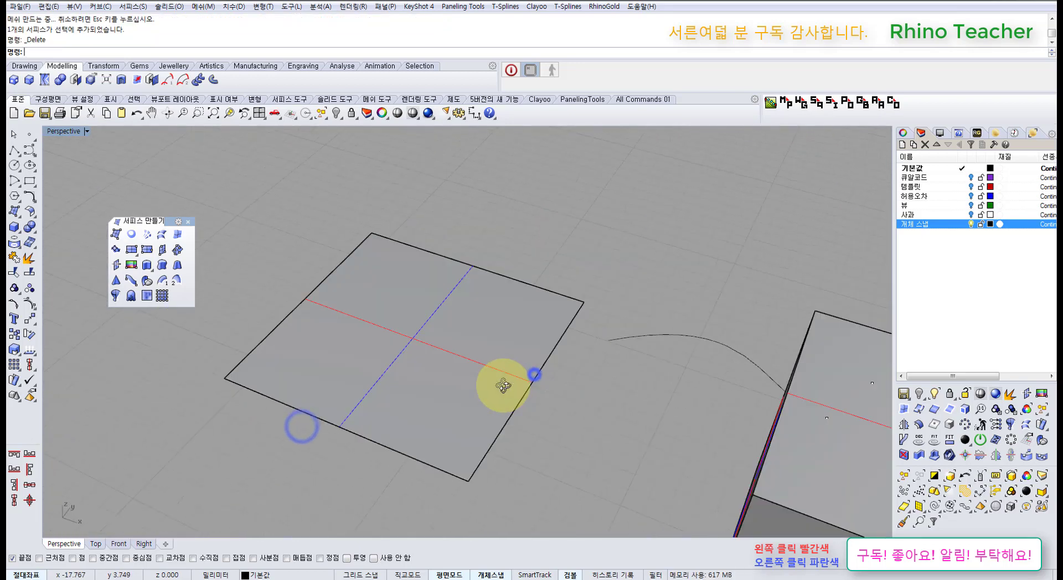
shift+right_drag(460, 424, 495, 394)
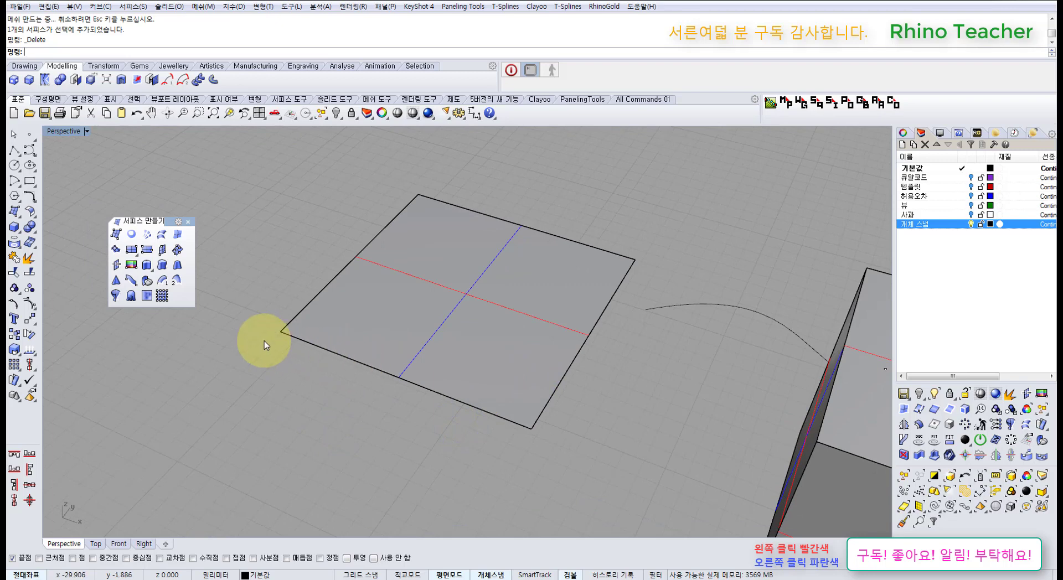
Step: Extrude the front edge of the flat square surface vertically on both sides as an open surface
click(146, 265)
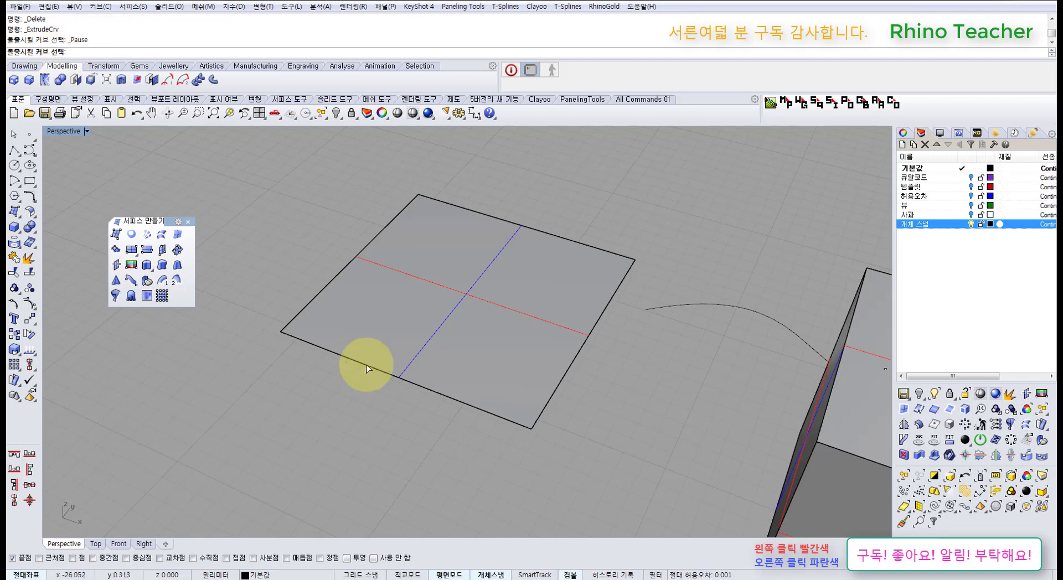
scroll(367, 367, down, 7)
right_drag(400, 380, 379, 341)
right_click(379, 341)
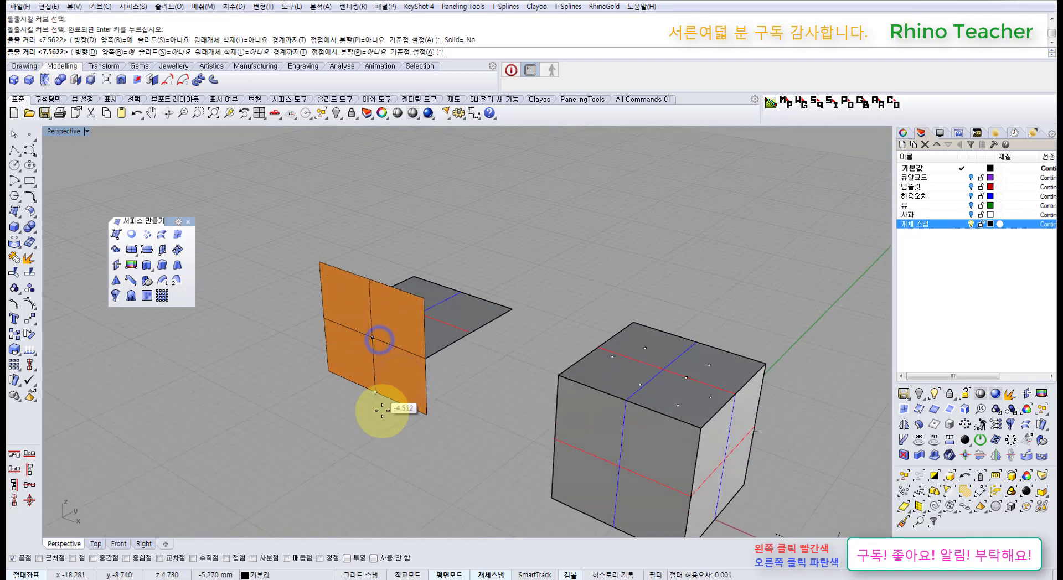
click(385, 445)
Step: Delete the vertical surface extruded from the flat surface's edge
click(381, 429)
right_drag(384, 426, 434, 372)
key(Delete)
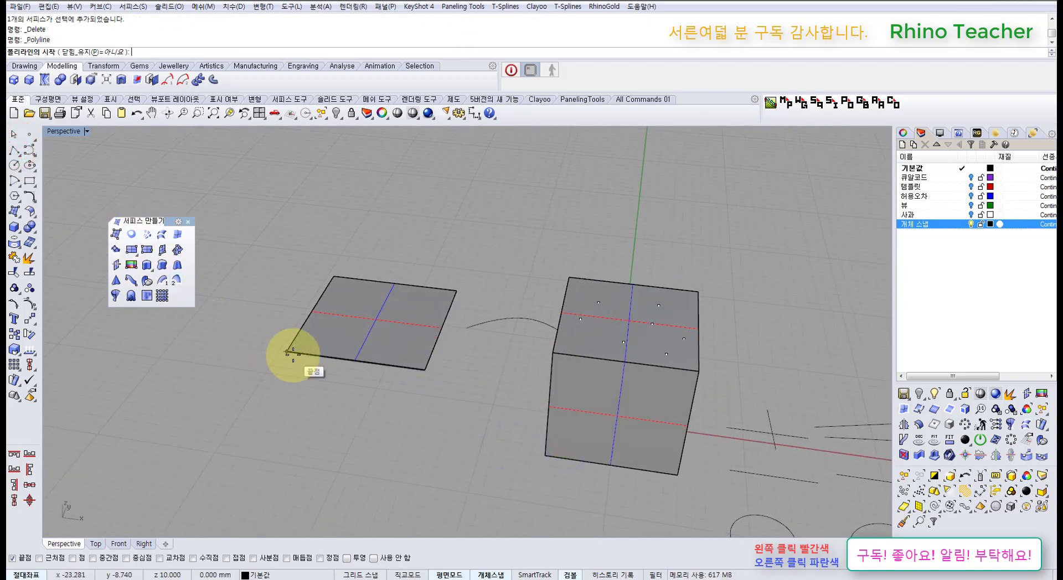
Step: Draw a single-segment polyline from the smaller circle's end point, using the End snap, across the circle to a free point outside
scroll(467, 441, down, 5)
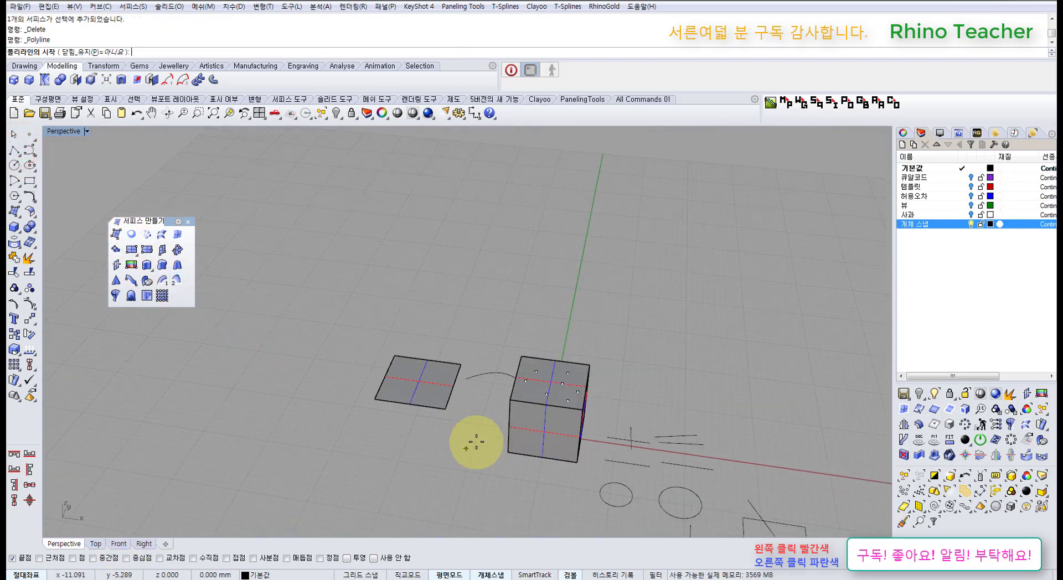
right_drag(513, 442, 541, 493)
scroll(638, 500, up, 3)
shift+right_drag(652, 496, 498, 469)
scroll(500, 403, up, 5)
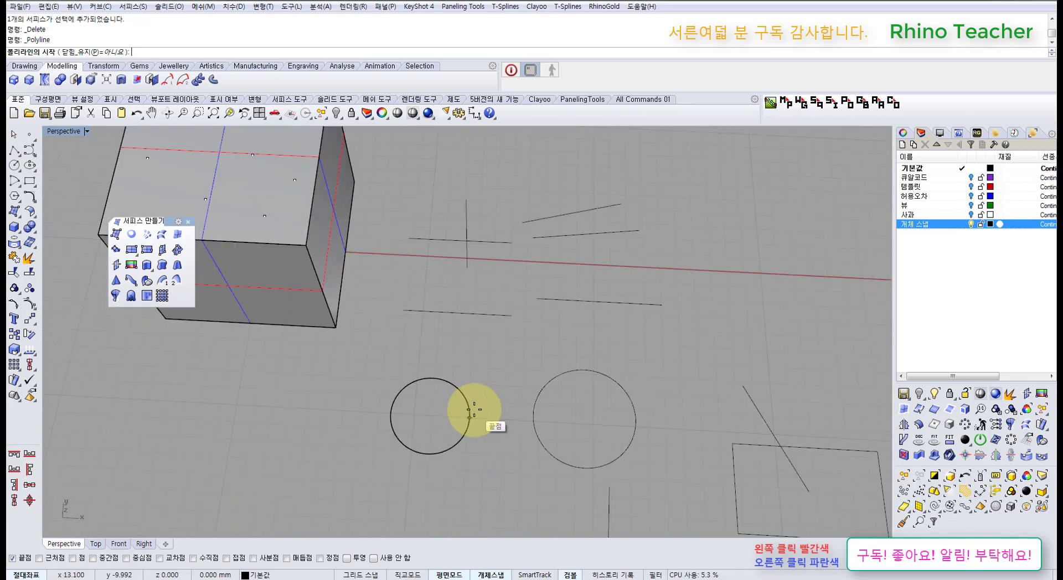
click(467, 415)
click(263, 447)
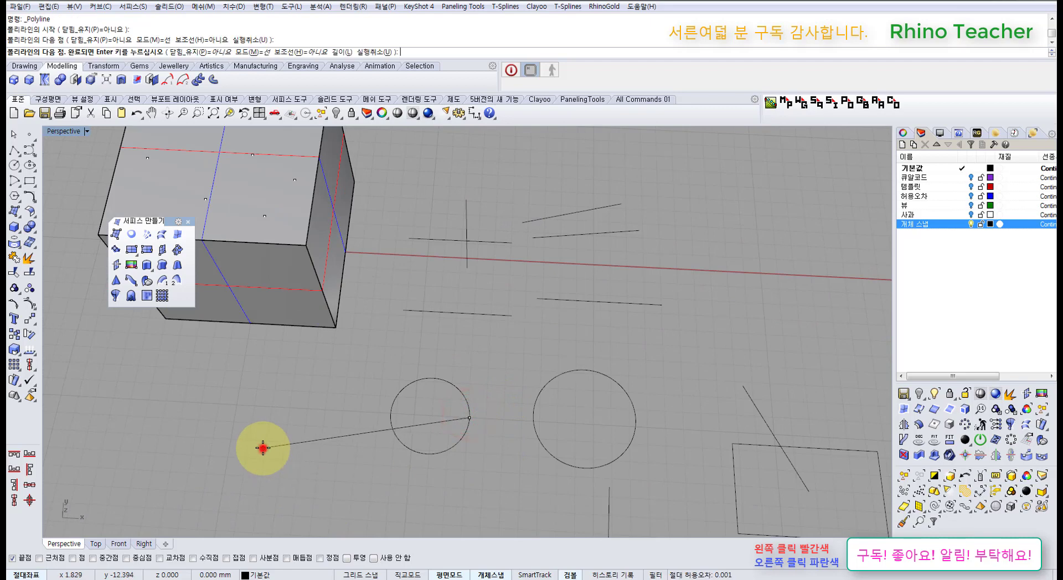
key(Return)
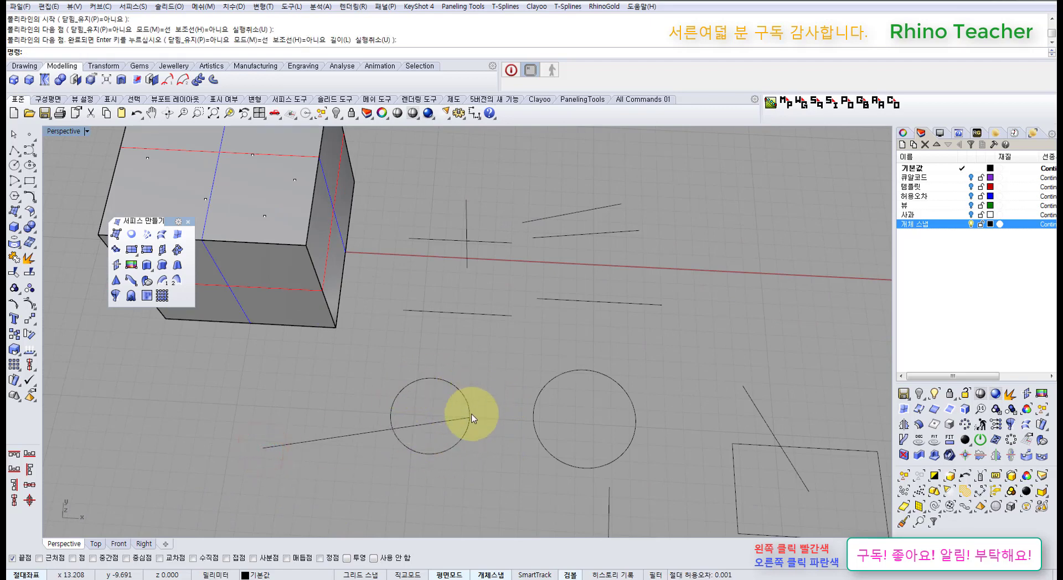
Step: Delete the polyline drawn from the smaller circle's end point
scroll(471, 418, up, 3)
click(434, 448)
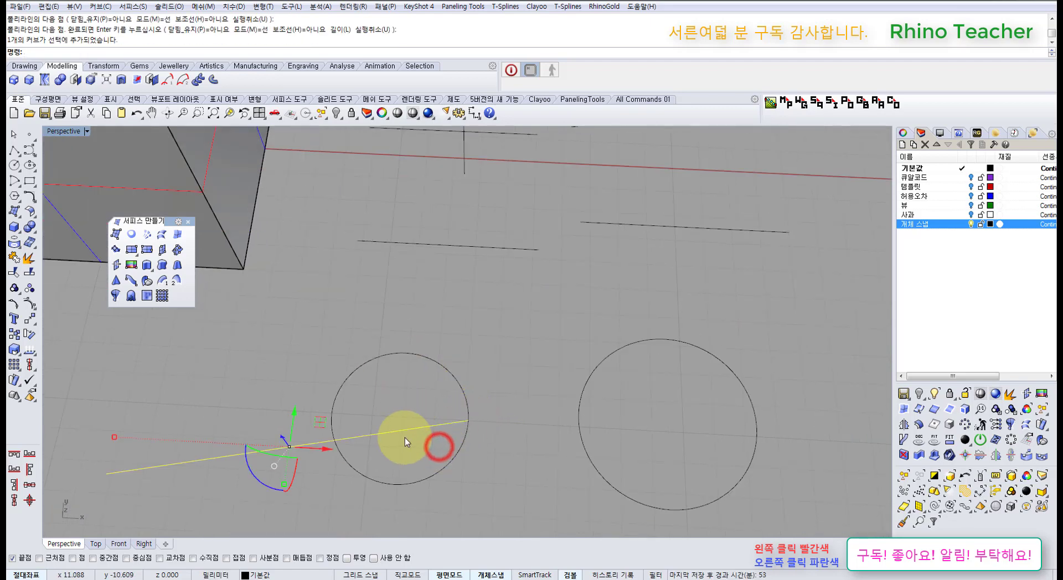
key(Delete)
Step: Select the smaller circle and display its curve direction with the Dir command, examining where the arrows start
right_drag(403, 436, 427, 432)
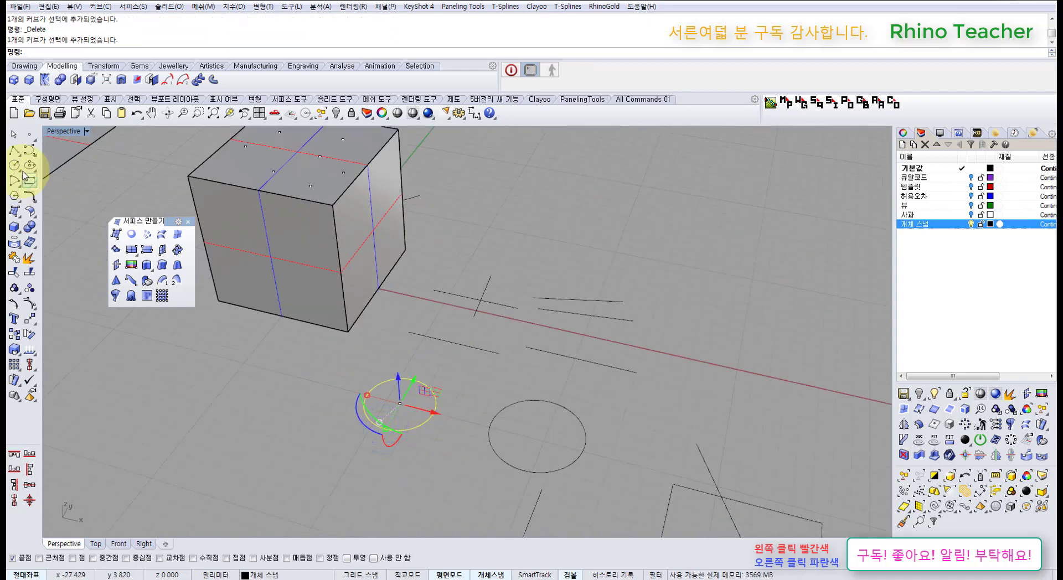
right_drag(398, 401, 404, 421)
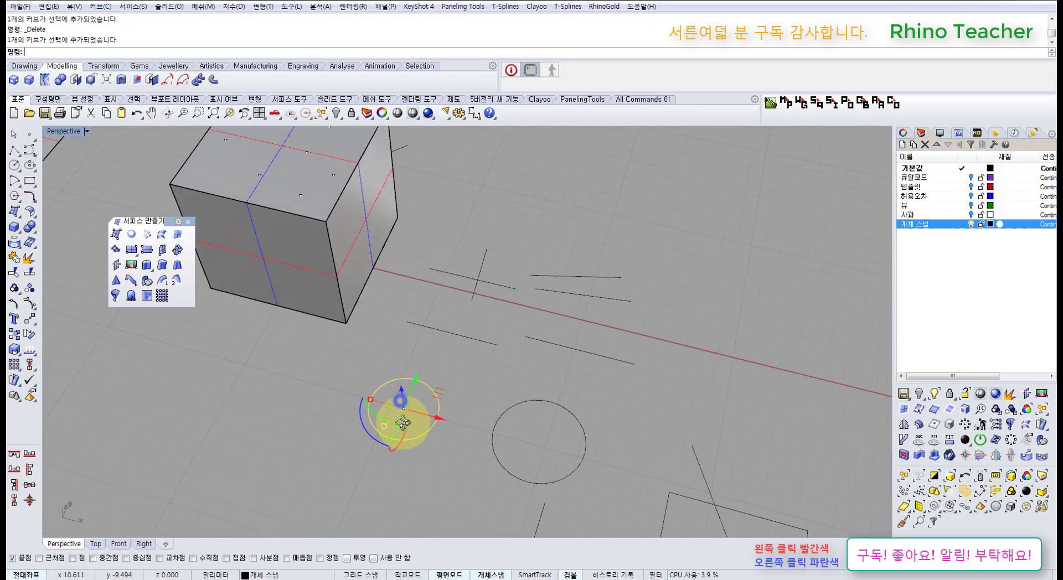
click(318, 457)
scroll(386, 405, up, 4)
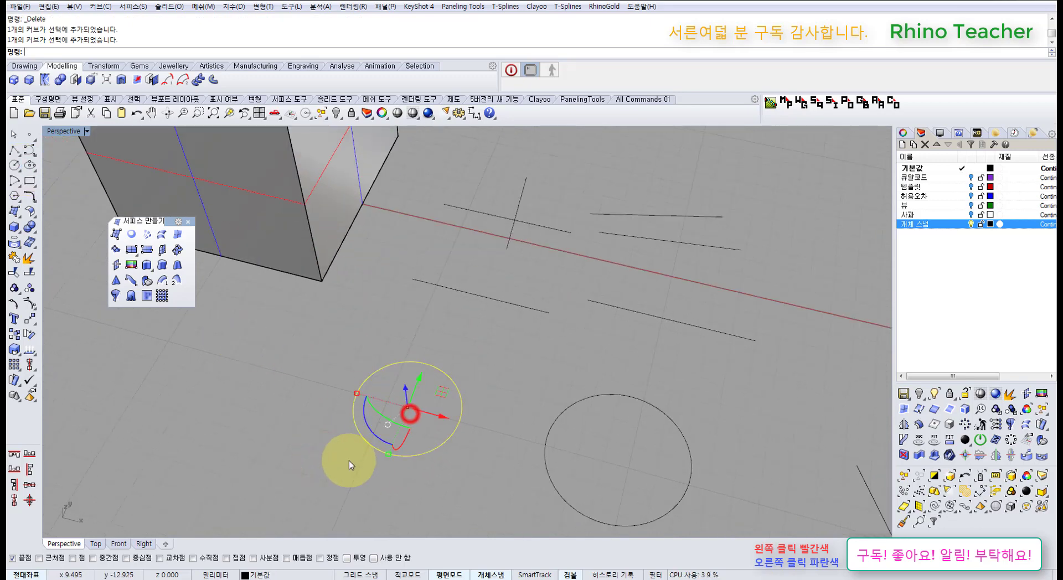
right_drag(338, 445, 375, 439)
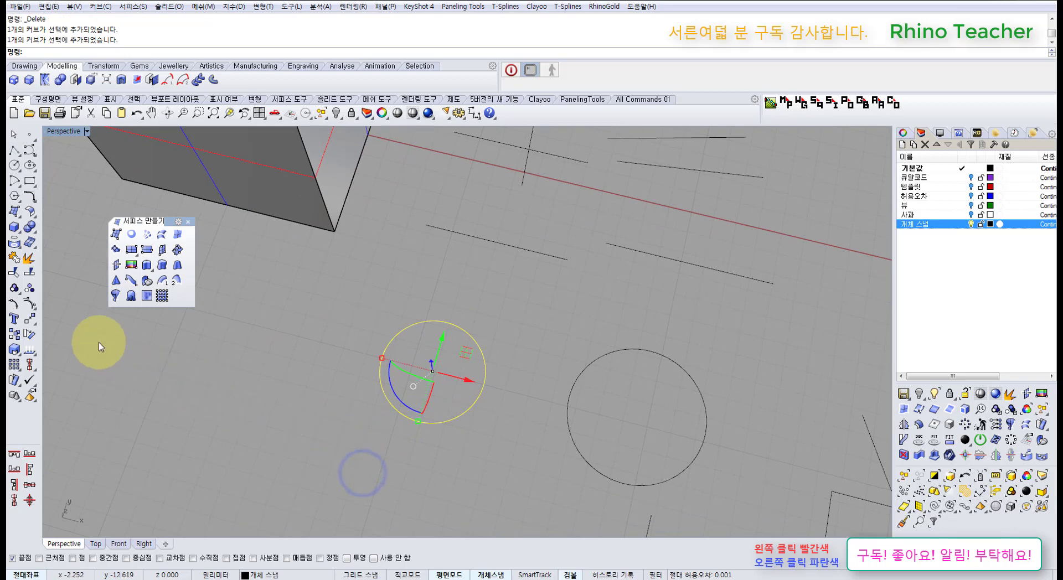
click(33, 350)
right_drag(520, 434, 473, 346)
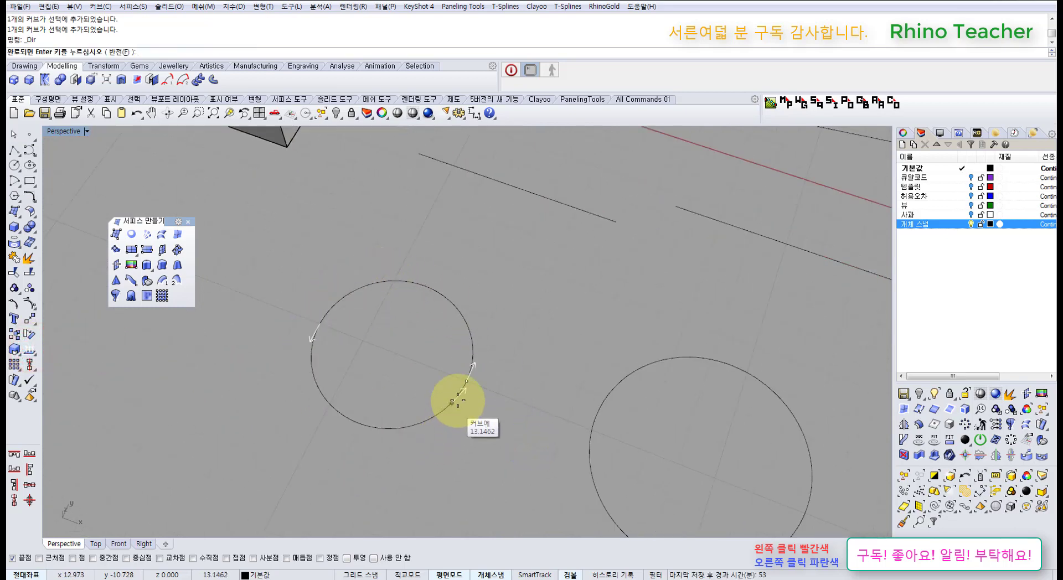
right_drag(443, 425, 473, 432)
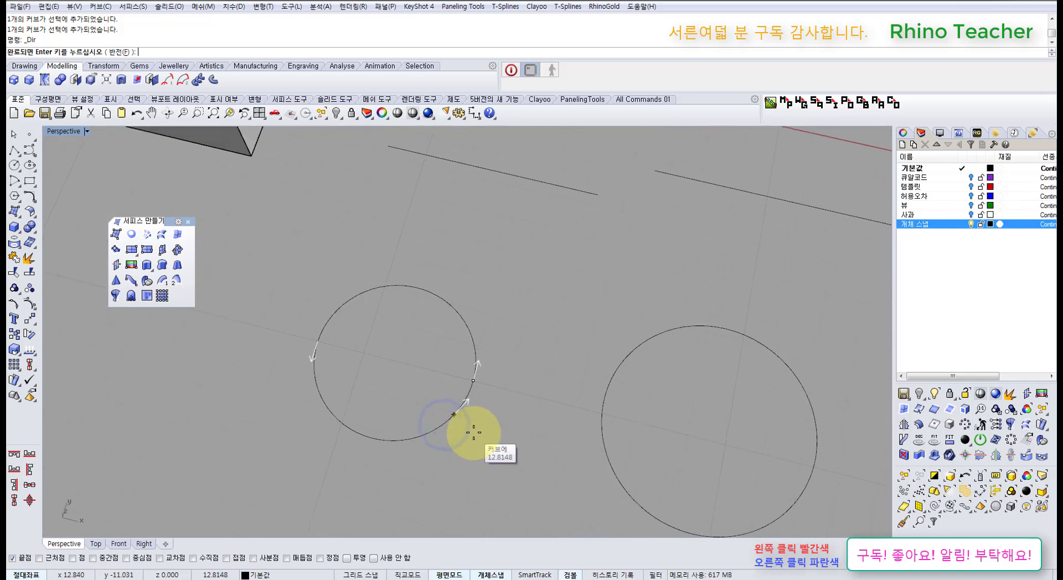
right_click(473, 433)
Step: Switch object snapping from End to Near (근처점) only and close the floating surface creation palette
scroll(473, 433, down, 6)
shift+right_drag(422, 462, 488, 436)
scroll(631, 418, down, 5)
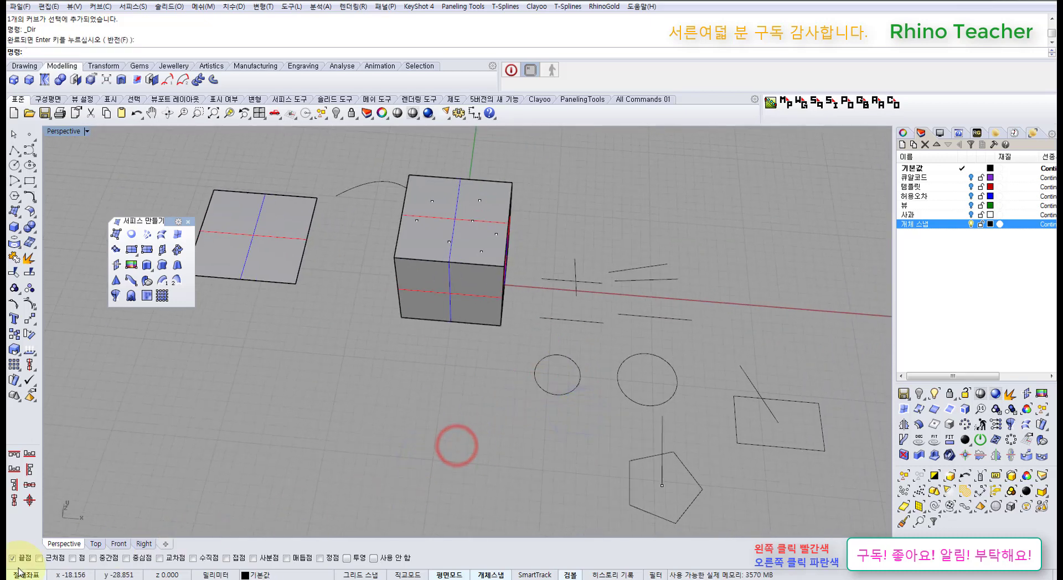
right_drag(541, 466, 562, 353)
shift+right_drag(388, 360, 431, 382)
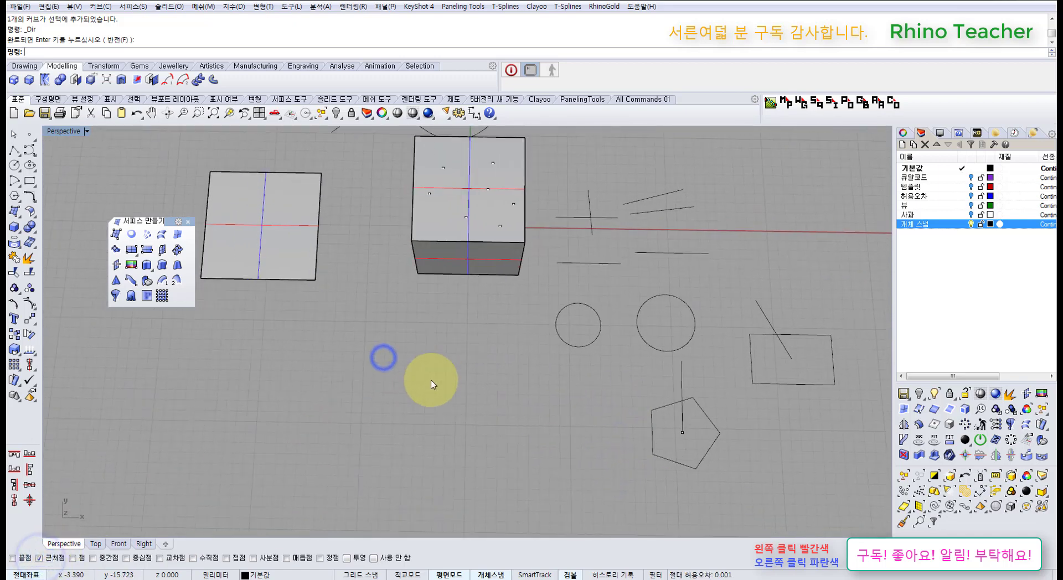
scroll(423, 260, down, 5)
mouse_move(417, 265)
shift+right_down()
mouse_move(426, 353)
mouse_move(432, 294)
shift+right_up()
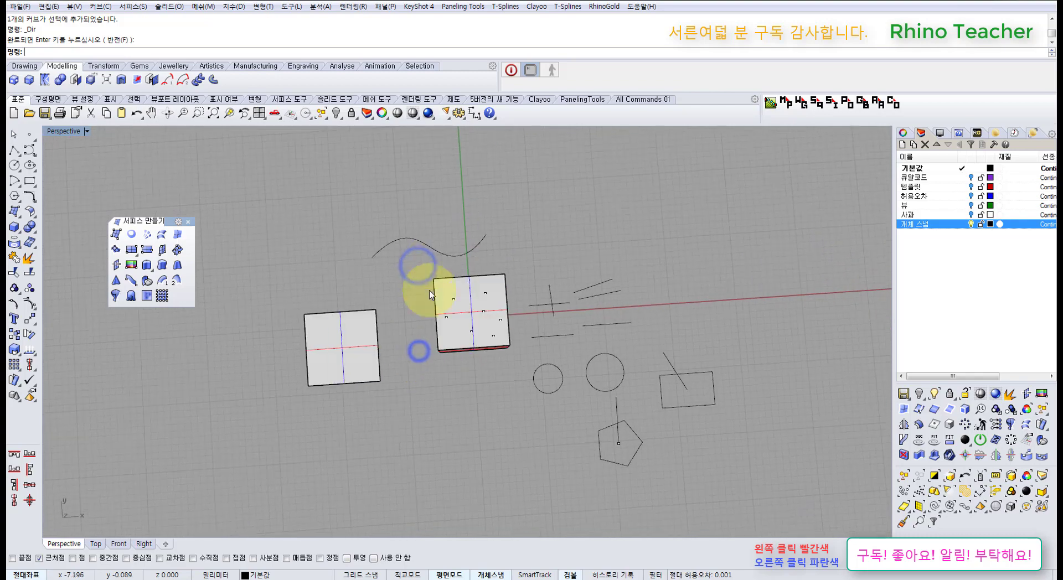
scroll(429, 267, up, 6)
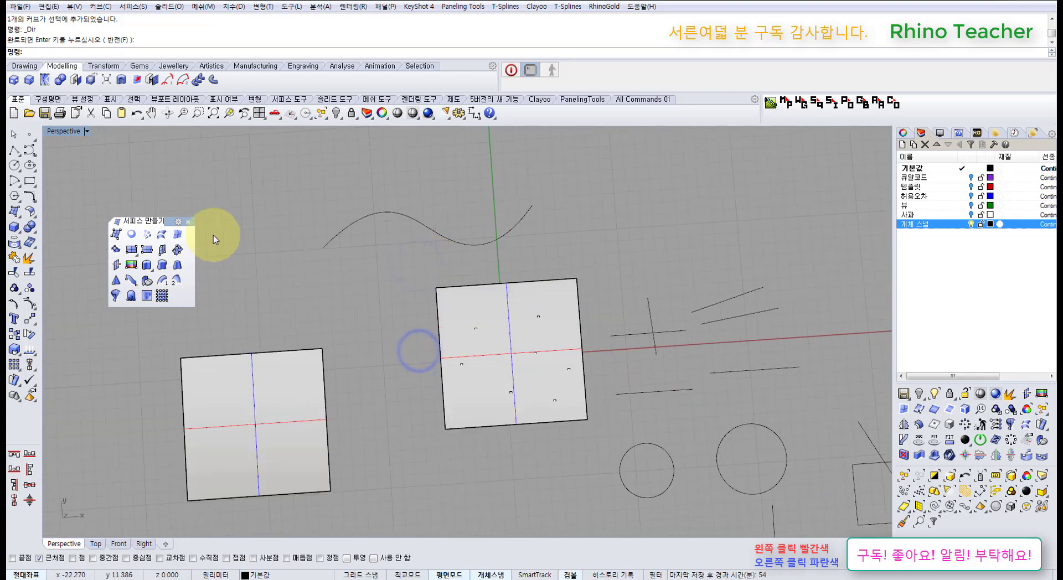
click(189, 223)
Step: Draw a single-segment polyline from a Near point on the wavy curve to a free point above it
click(20, 151)
right_drag(363, 216, 294, 301)
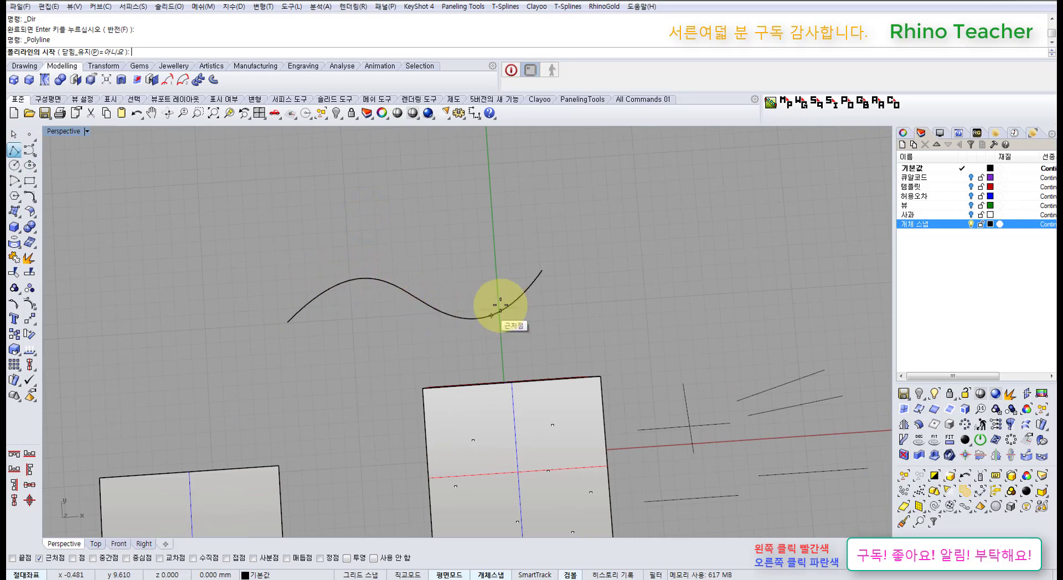
click(392, 284)
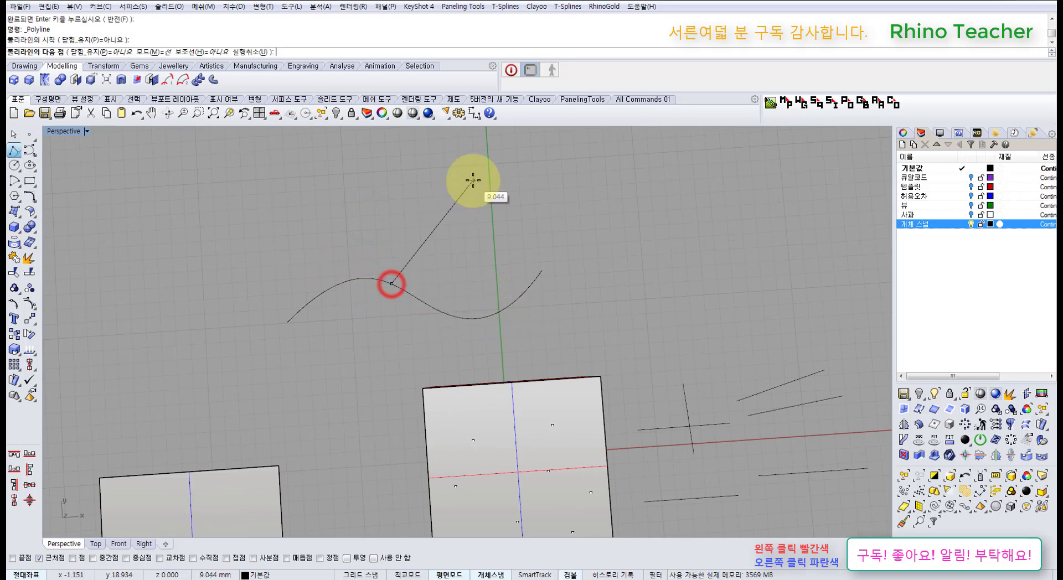
right_drag(473, 180, 361, 439)
Step: Draw two single-segment polylines using the Near snap, one from the flat surface's front edge and one from an edge of the box
click(352, 430)
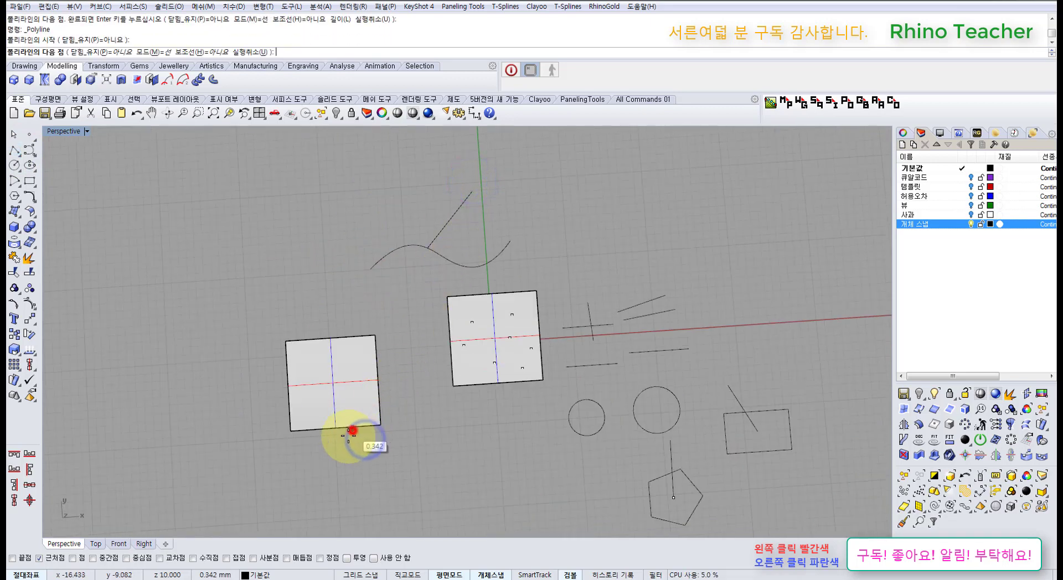
click(326, 485)
right_click(326, 486)
mouse_move(467, 439)
right_down()
mouse_move(444, 351)
mouse_move(400, 442)
right_up()
right_click(444, 354)
click(465, 390)
click(397, 450)
right_click(397, 450)
Step: Undo the three polylines drawn with the Near snap
key(ctrl+z)
key(ctrl+z)
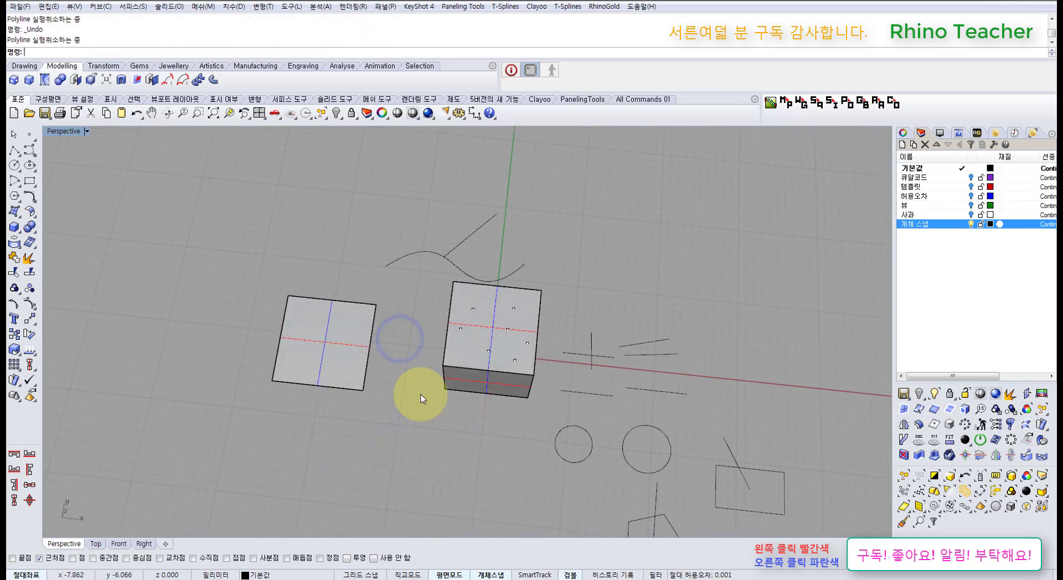
key(ctrl+z)
right_drag(356, 347, 357, 365)
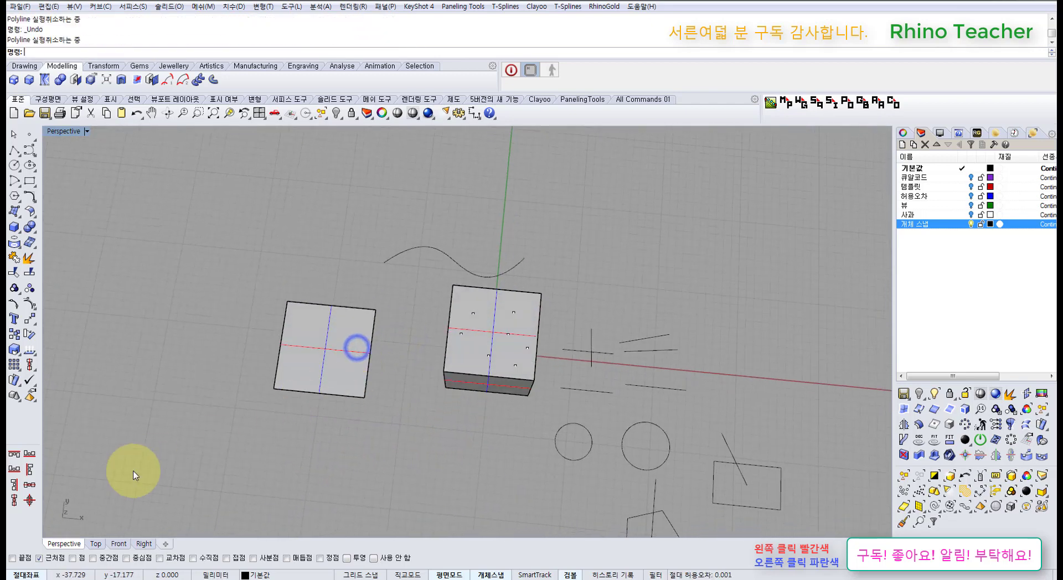
Step: Switch object snapping to Point (점) only, with the points on the box's top face in view
right_click(72, 558)
shift+right_drag(479, 384, 408, 408)
right_drag(482, 365, 472, 328)
scroll(418, 322, up, 6)
right_drag(415, 357, 286, 273)
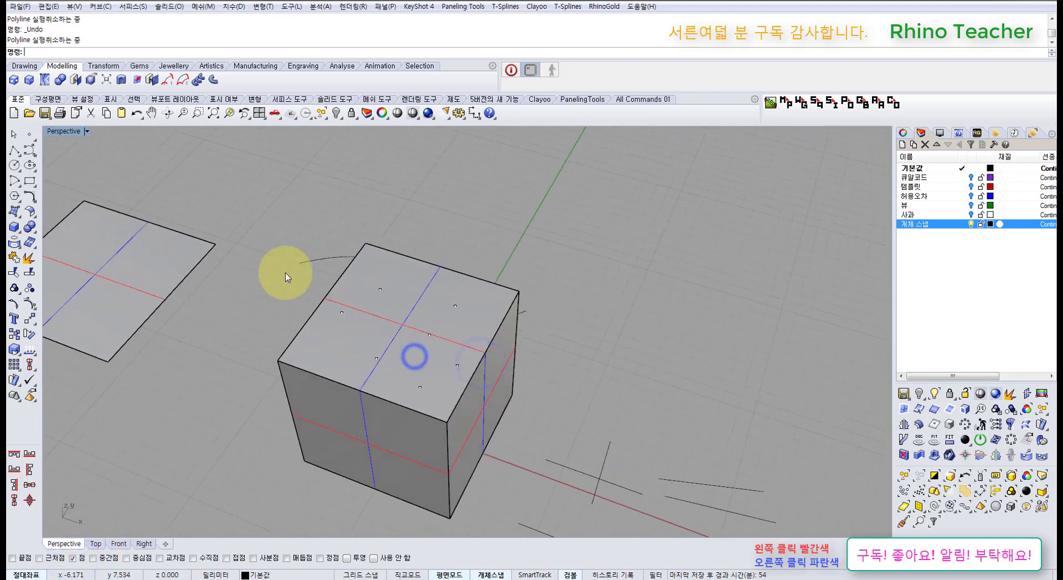
Step: Draw two polylines from the two rear points on the box's top face to a shared area behind the box, using the Point snap
click(14, 151)
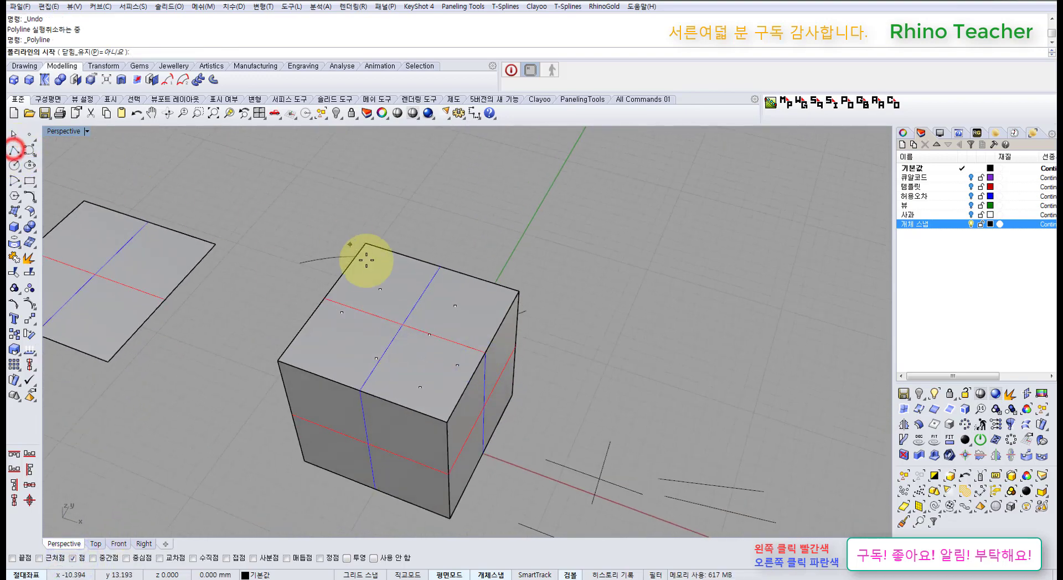
click(380, 289)
click(550, 190)
right_click(551, 191)
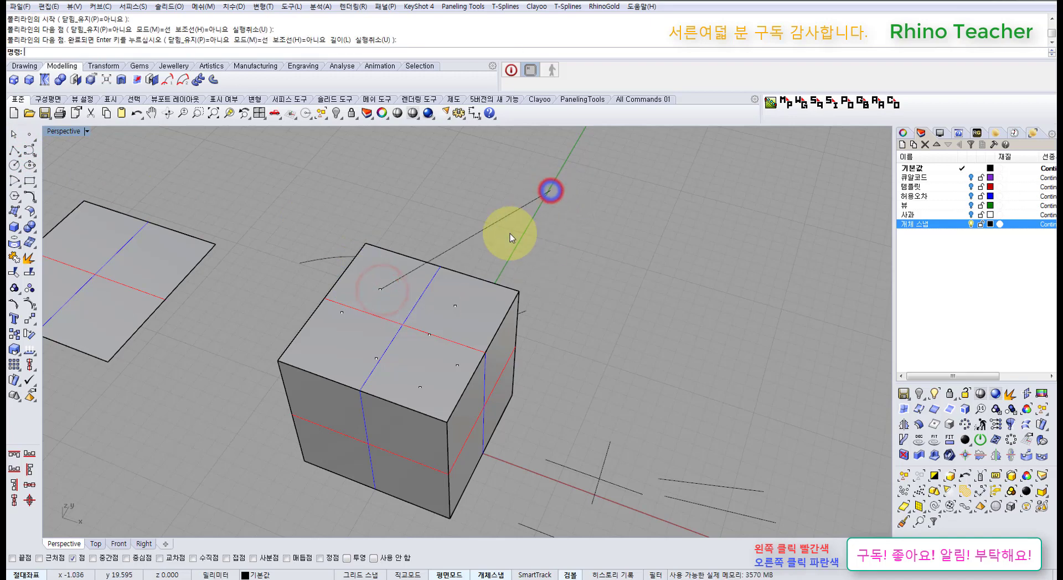
right_click(509, 233)
click(460, 305)
click(546, 194)
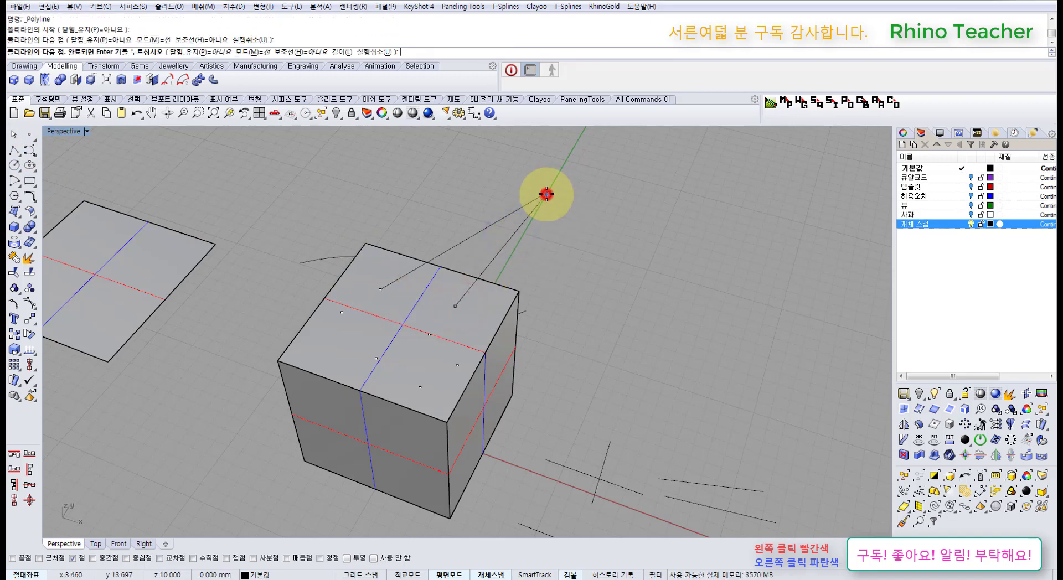
right_click(545, 194)
Step: Cancel the polyline command and delete both polylines drawn from the box's top points
scroll(527, 295, down, 3)
right_click(527, 287)
scroll(423, 333, up, 2)
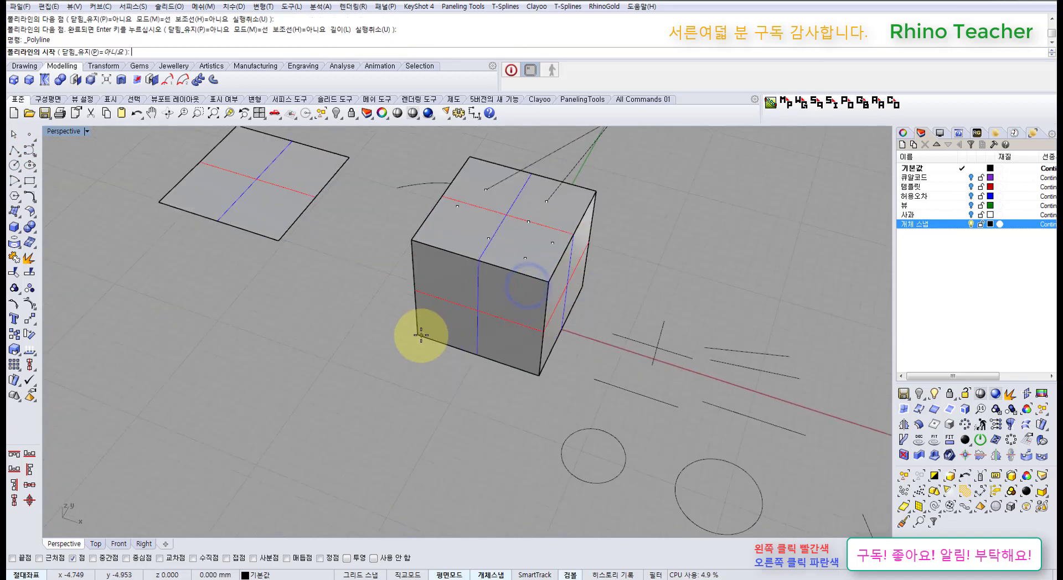
scroll(423, 333, down, 3)
right_click(477, 267)
scroll(497, 219, up, 3)
drag(567, 241, 513, 206)
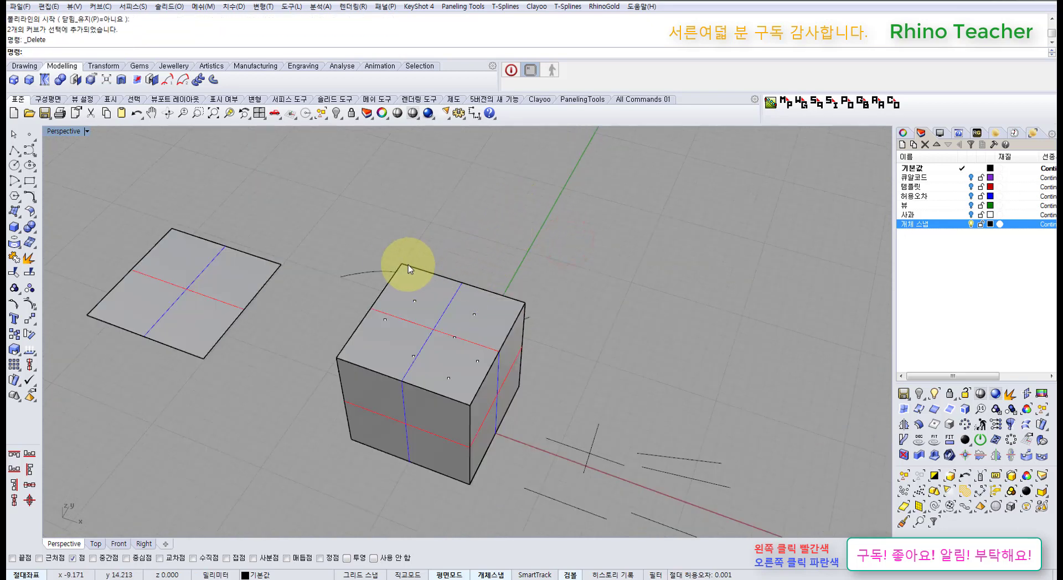
Step: Select the wavy curve to inspect it and clear the selection again
right_drag(299, 267, 334, 286)
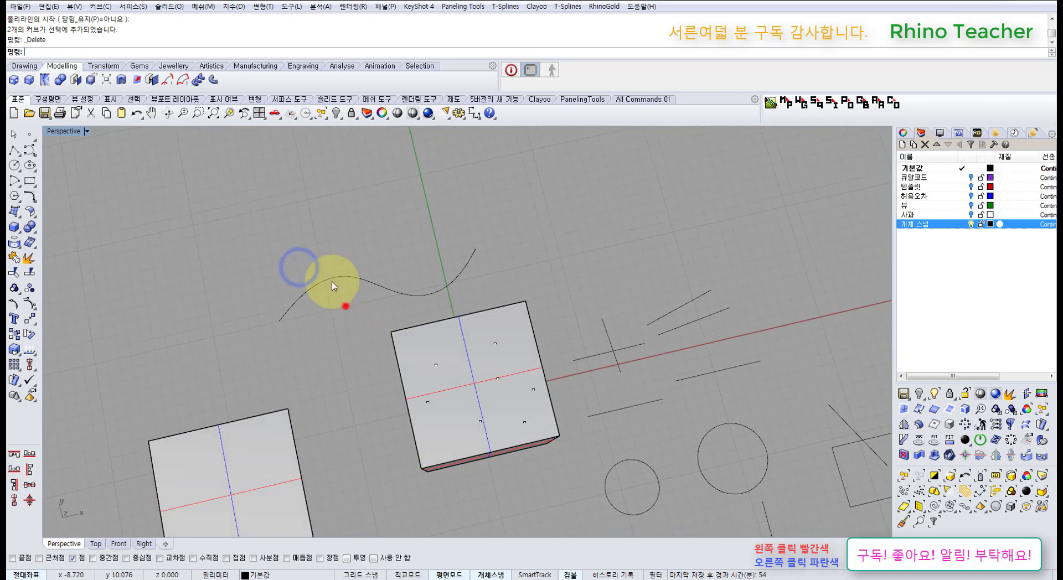
right_drag(285, 326, 325, 334)
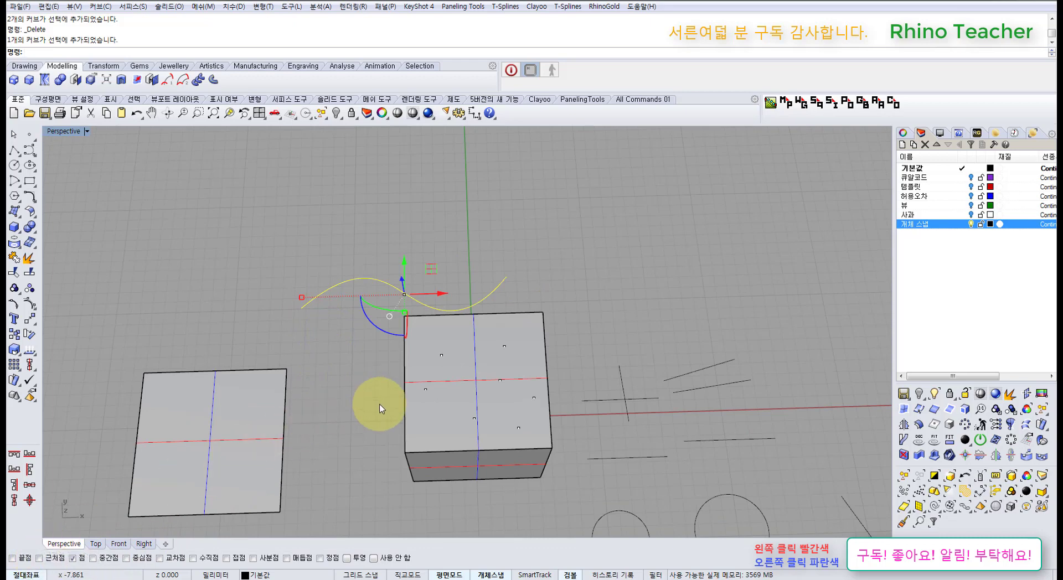
right_drag(368, 452, 370, 412)
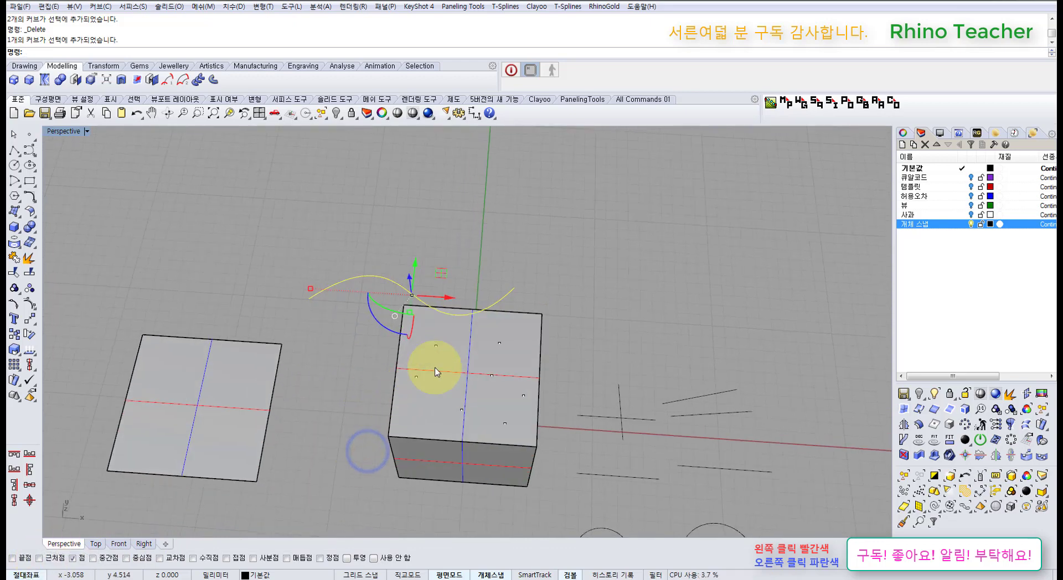
click(325, 397)
Step: Draw a polyline from a rear point on the box's top face to a free point behind the box, using the Point snap
scroll(455, 324, up, 3)
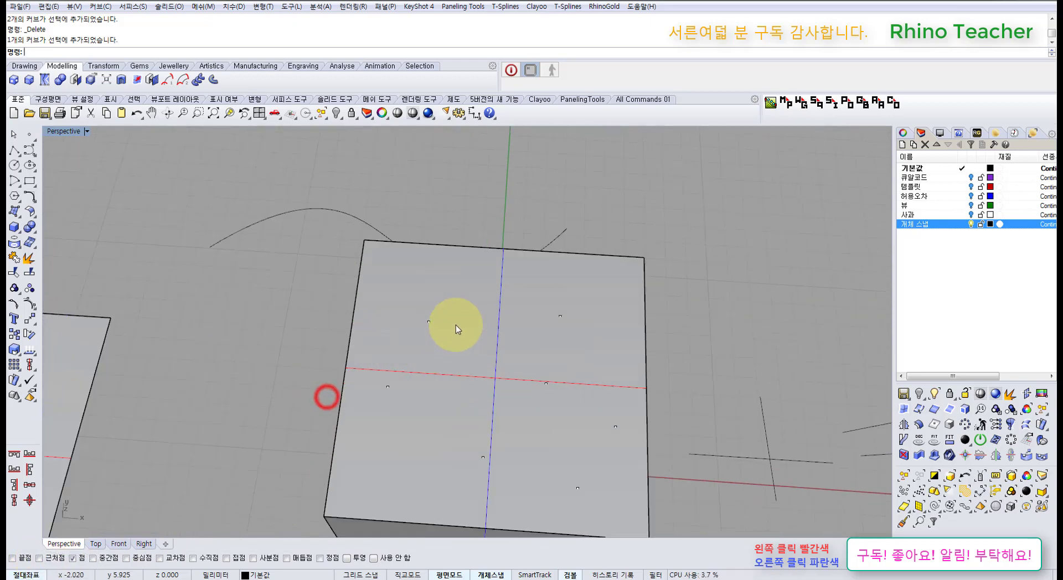
click(14, 151)
click(422, 316)
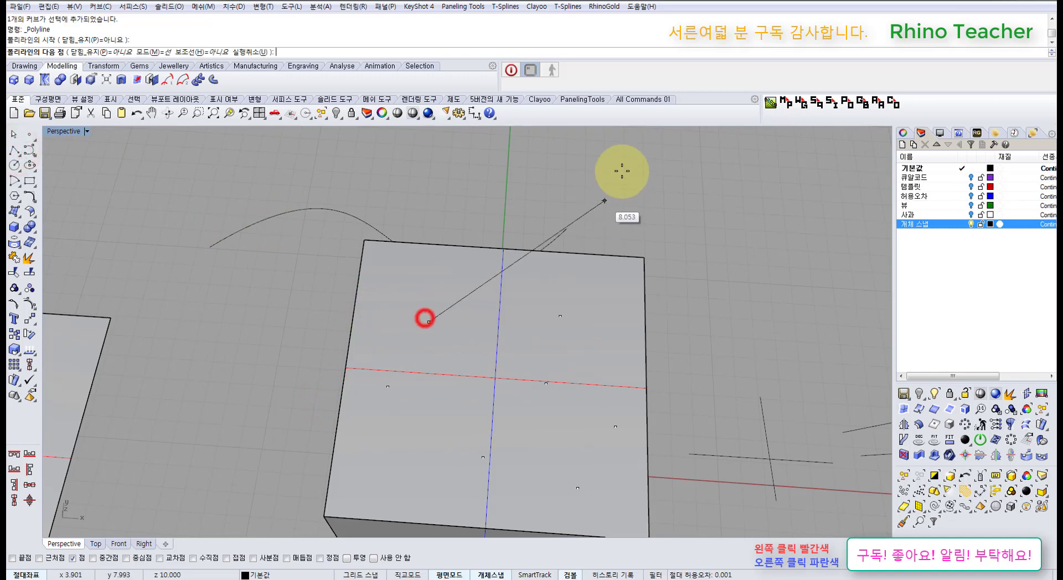
click(489, 159)
right_click(489, 159)
Step: Delete the polyline drawn from the rear point on the box's top face
scroll(493, 168, down, 4)
shift+right_drag(499, 196, 473, 253)
drag(491, 242, 431, 202)
right_drag(442, 208, 446, 253)
key(Delete)
right_drag(503, 332, 477, 292)
right_drag(482, 254, 440, 317)
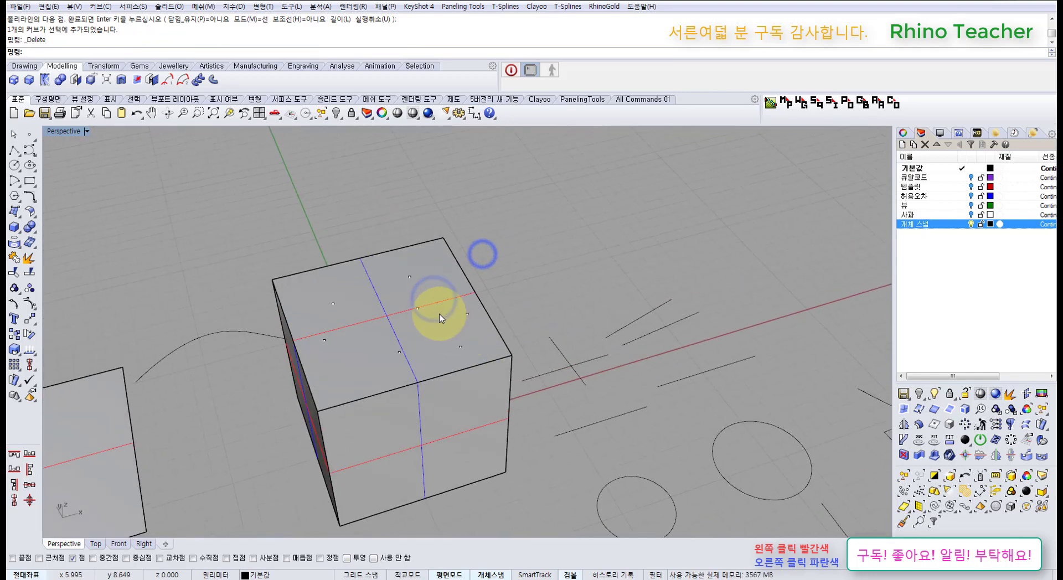
Step: Switch the active object snap from Point to Mid, and select the wavy curve briefly to show the object being used
right_drag(577, 356, 481, 305)
right_drag(474, 305, 471, 374)
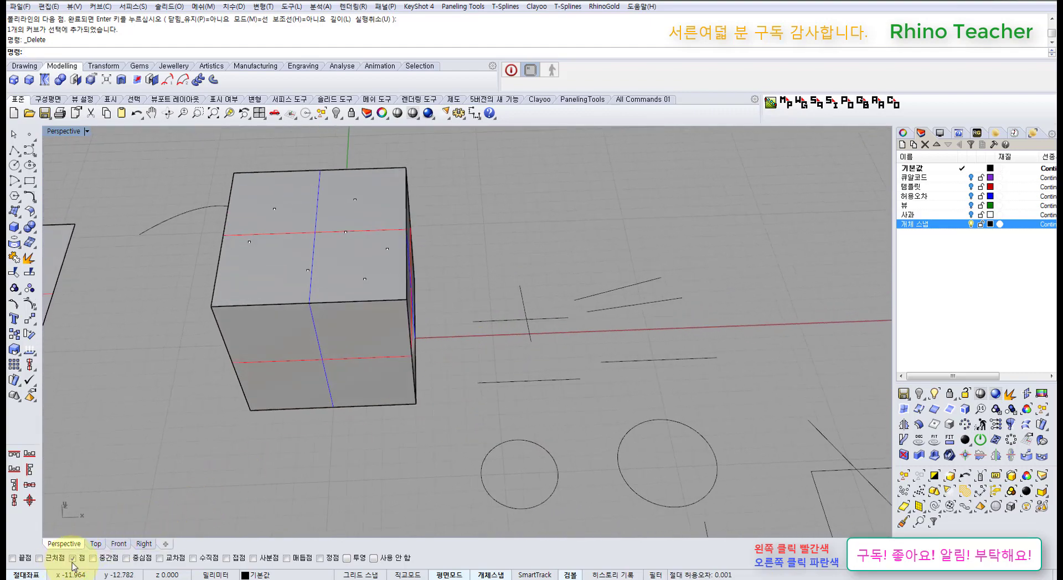
right_drag(360, 426, 432, 437)
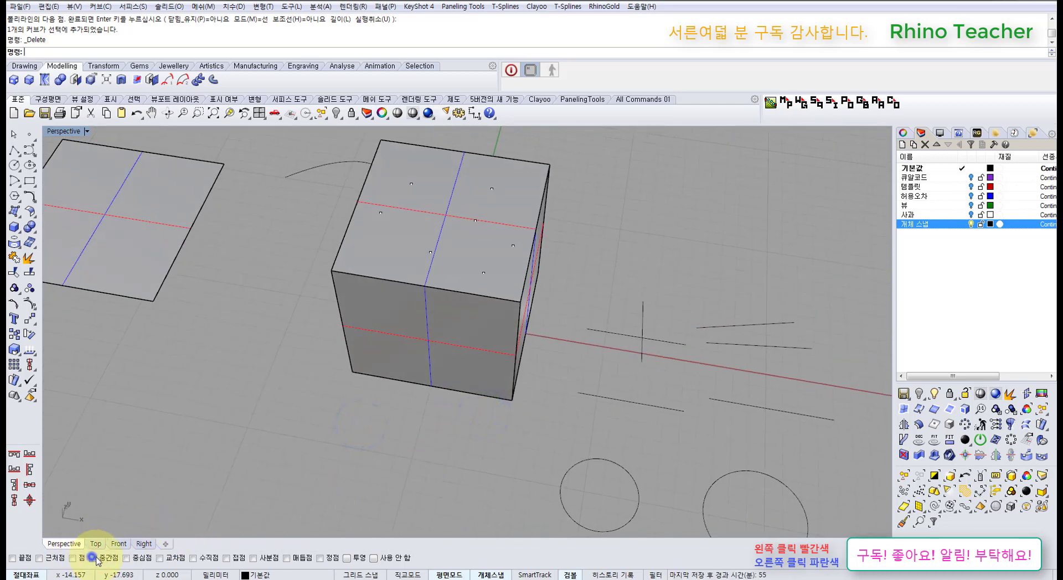
right_drag(422, 210, 391, 296)
drag(390, 332, 361, 257)
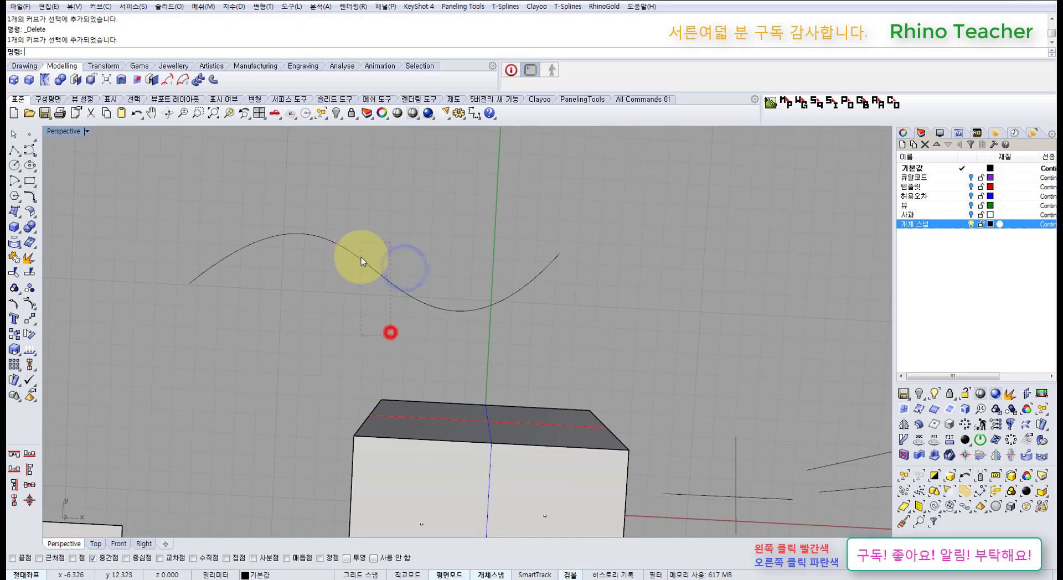
scroll(371, 268, down, 5)
click(438, 328)
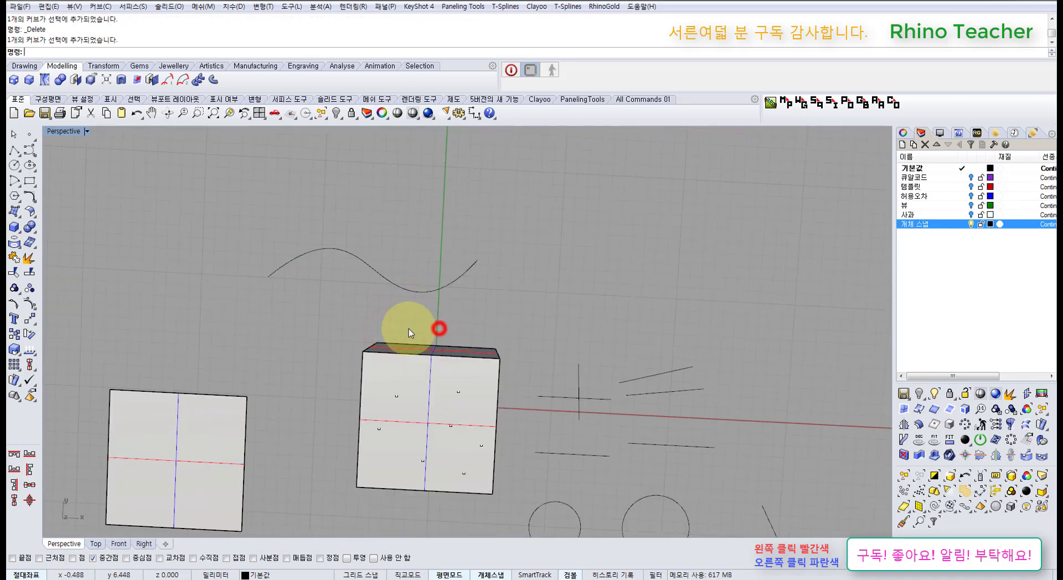
Step: Draw a polyline from the wavy curve's midpoint to a free point above the curve's right end, using the Mid snap
click(15, 151)
click(380, 268)
click(487, 186)
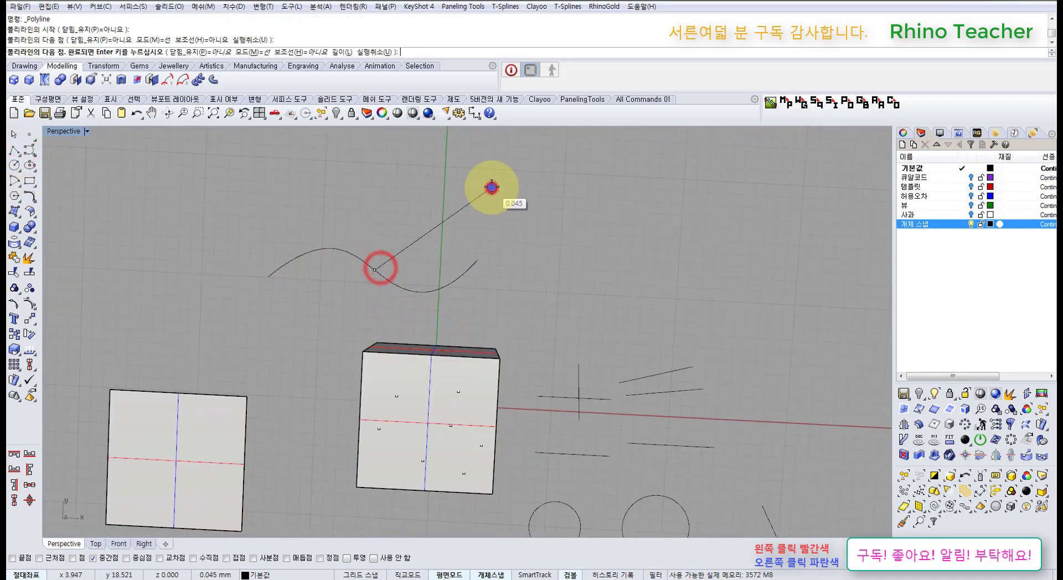
right_click(491, 187)
Step: Draw a polyline from the midpoint of the flat square surface's rear edge to a free point behind it
right_drag(278, 315, 299, 302)
right_click(299, 300)
click(338, 324)
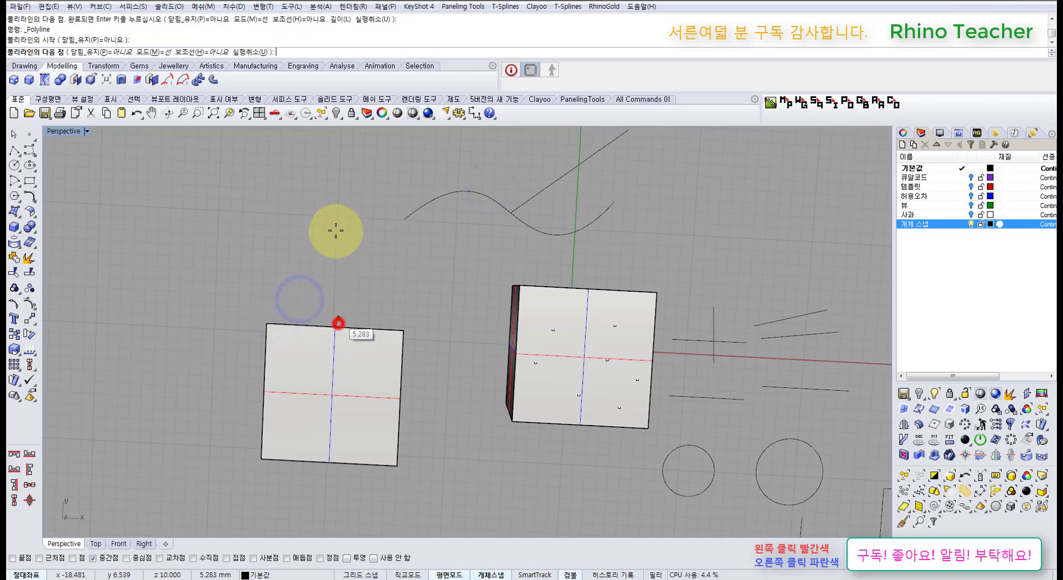
click(336, 231)
right_click(336, 231)
Step: Draw a polyline from the midpoint of the box's front edge to a free point in front of it, using the Mid snap
right_drag(481, 373, 450, 382)
mouse_move(449, 381)
right_down()
mouse_move(432, 280)
mouse_move(450, 337)
right_up()
right_click(431, 280)
click(481, 429)
click(360, 451)
right_click(361, 452)
Step: Select the wavy curve and measure its length with the Length analysis command
scroll(436, 247, down, 5)
scroll(432, 294, up, 7)
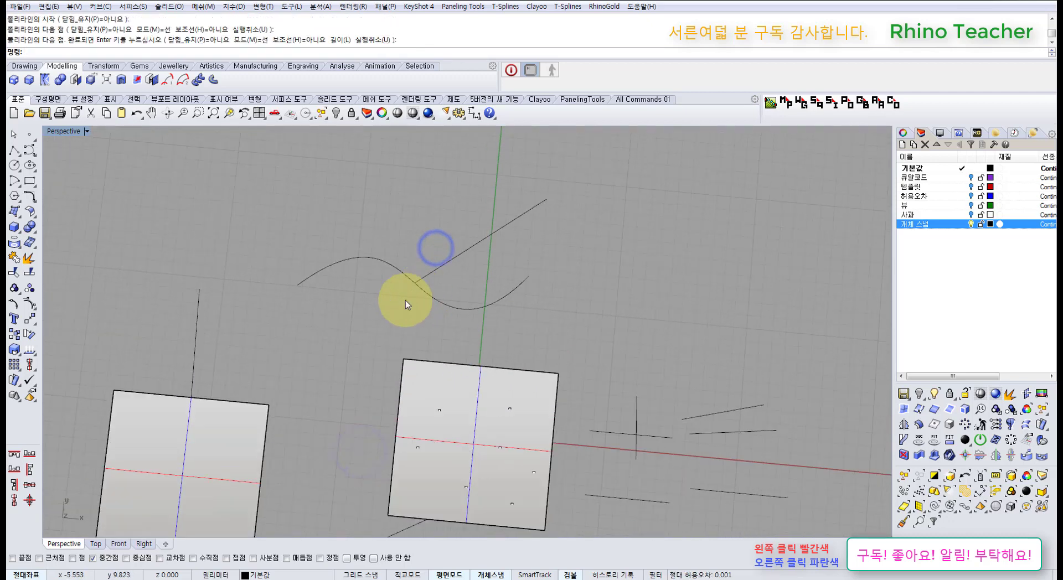
shift+right_drag(403, 280, 459, 356)
scroll(460, 356, up, 5)
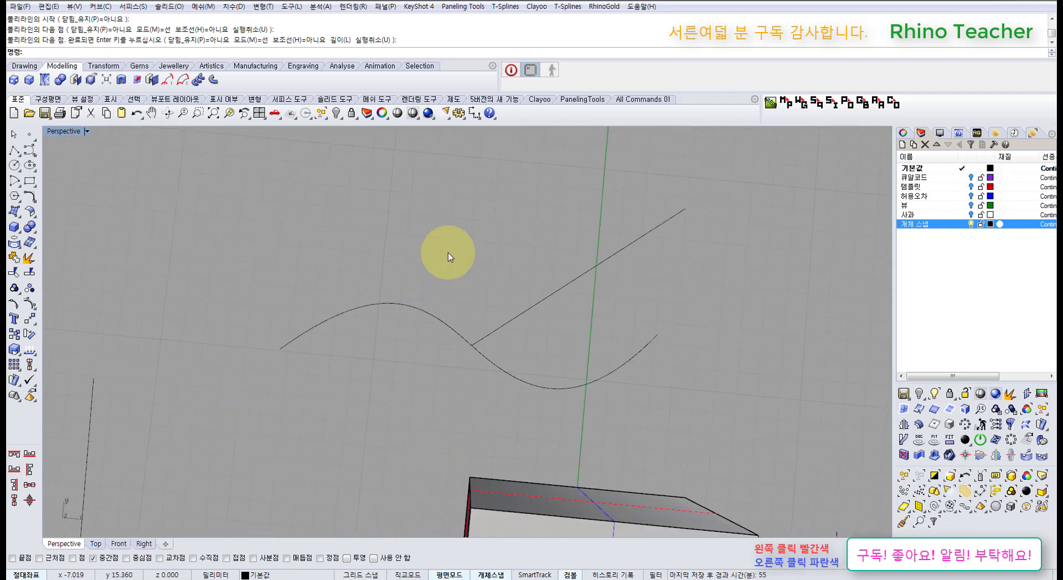
drag(448, 253, 339, 383)
right_drag(377, 395, 394, 377)
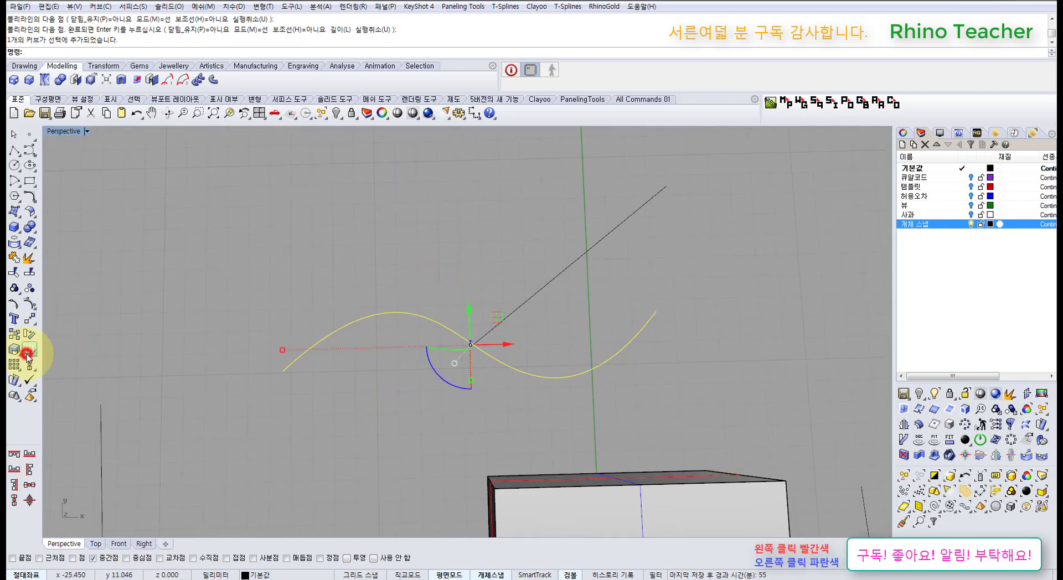
click(27, 353)
drag(61, 335, 87, 300)
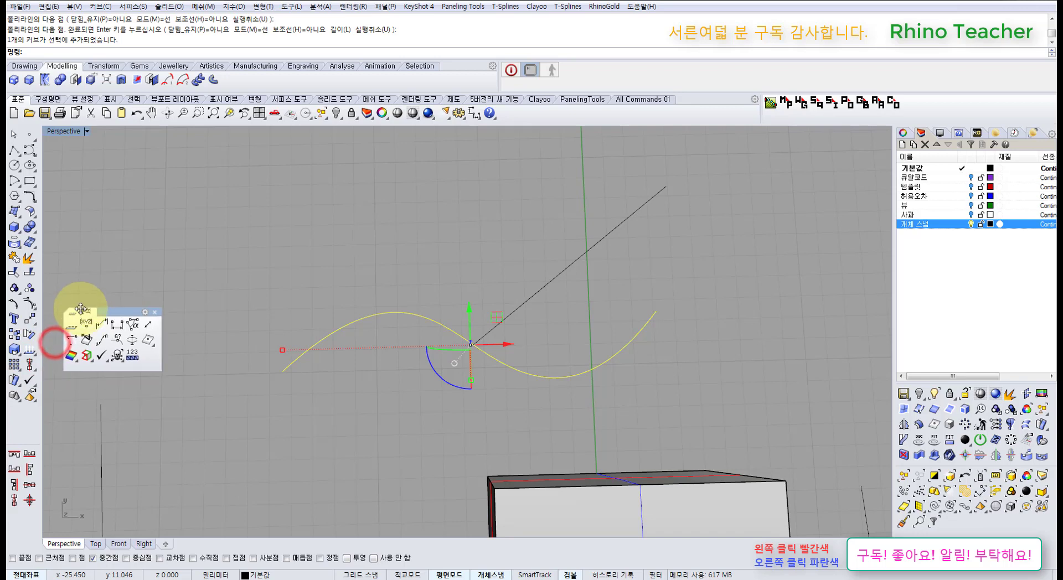
right_drag(531, 300, 387, 337)
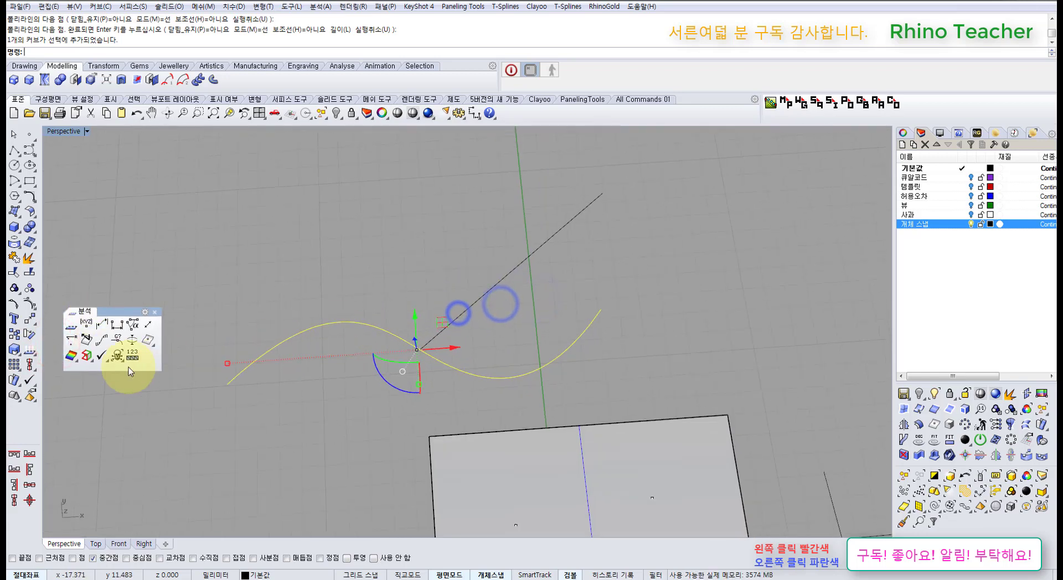
click(103, 331)
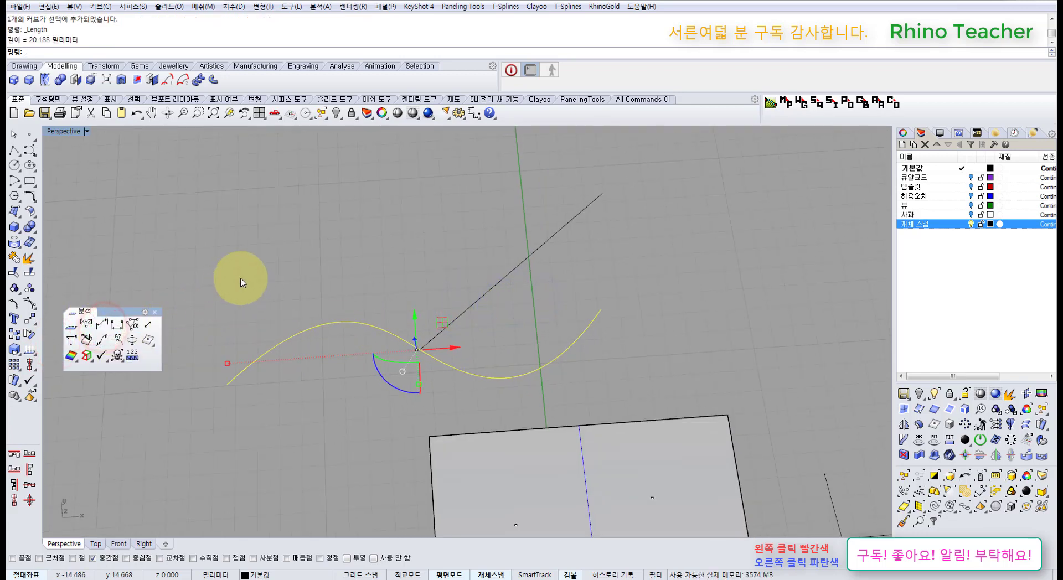
Step: Place a text dot reading 20.188, in Arial at height 14, to the right of the wavy curve
right_click(299, 246)
middle_click(713, 310)
click(701, 325)
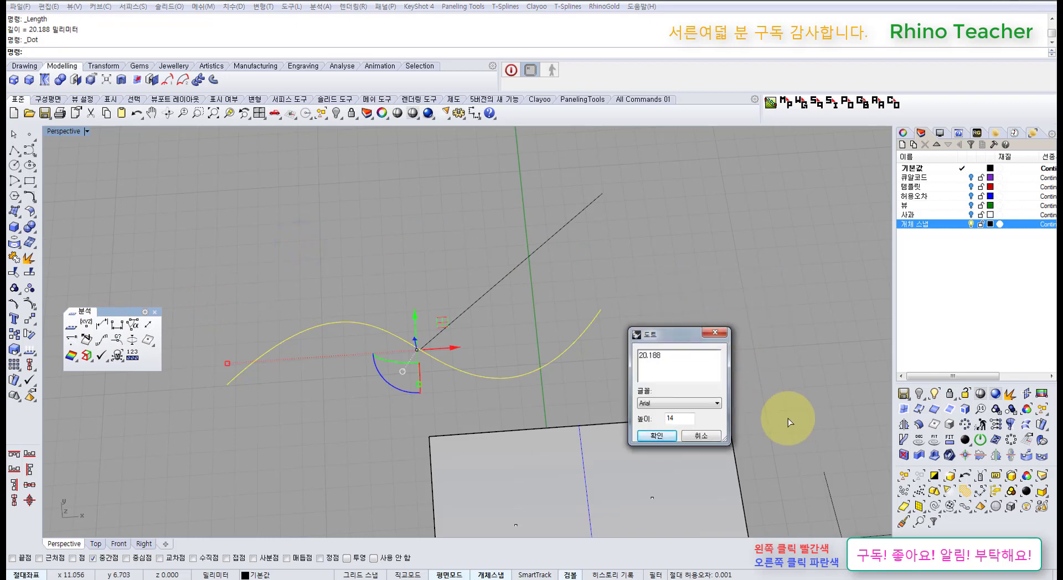
click(657, 435)
scroll(649, 288, down, 2)
scroll(649, 287, down, 3)
right_drag(629, 306, 565, 319)
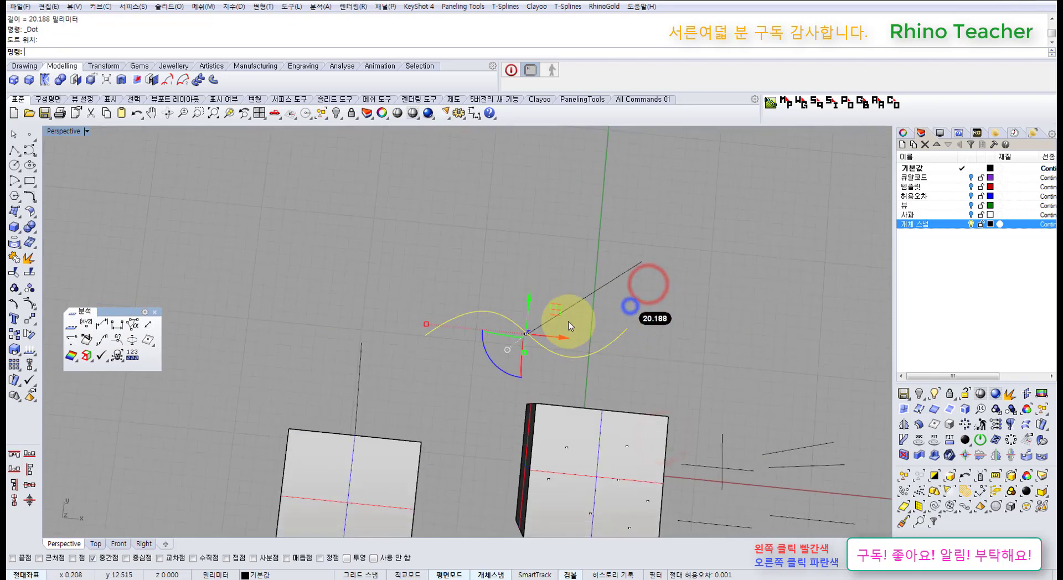
Step: Split the wavy curve, using the straight line that starts at its midpoint as the cutting object
scroll(562, 319, up, 6)
click(371, 413)
drag(408, 382, 332, 328)
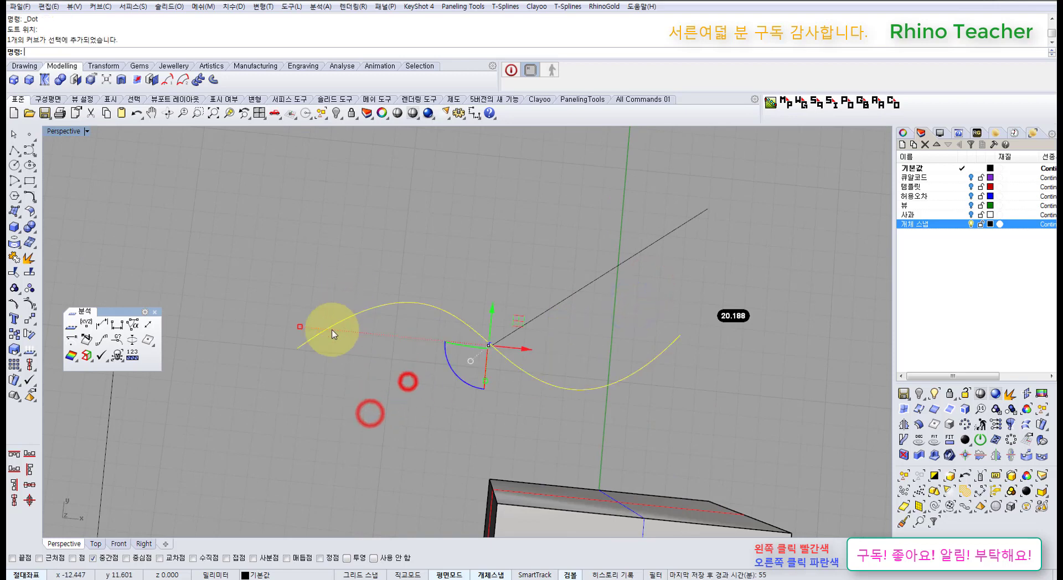
click(29, 270)
drag(592, 281, 554, 248)
right_click(553, 248)
click(531, 233)
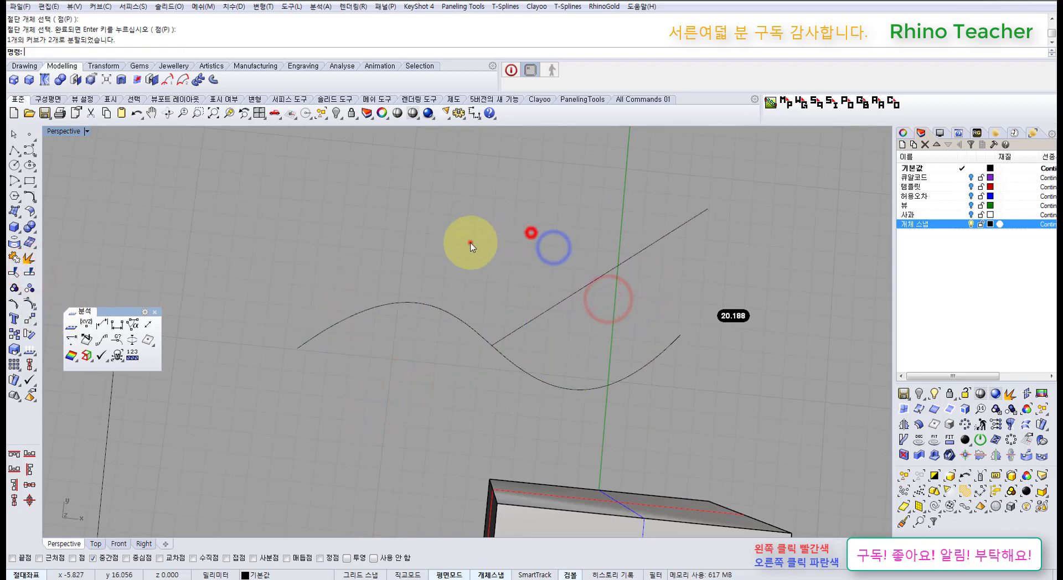
Step: Undo the split of the wavy curve and clear the selection
drag(470, 242, 376, 371)
right_drag(375, 371, 401, 355)
key(ctrl+z)
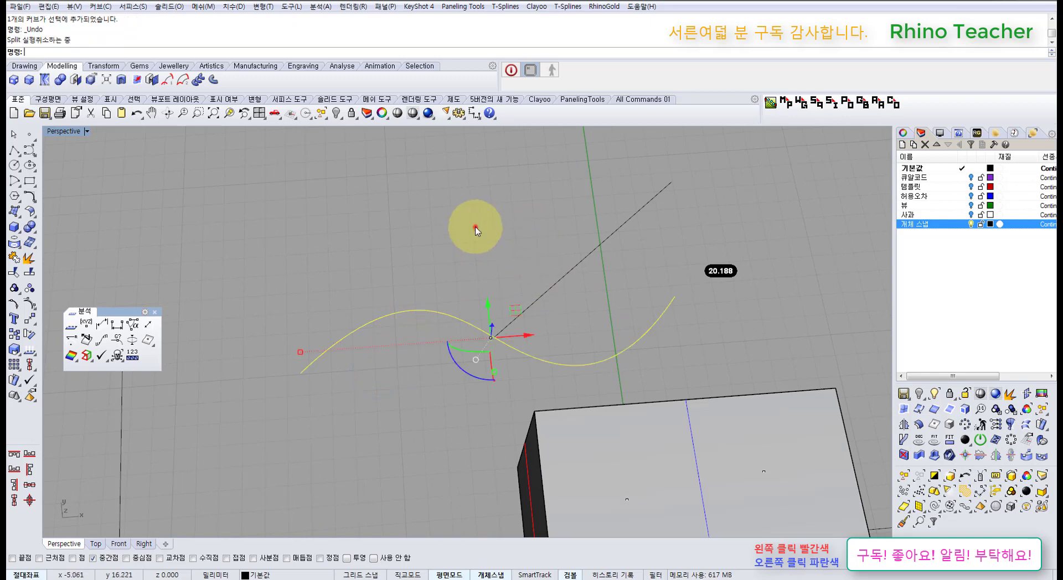
click(474, 227)
Step: Split the wavy curve again at the straight line from its midpoint and deselect everything
drag(468, 240, 387, 389)
click(30, 273)
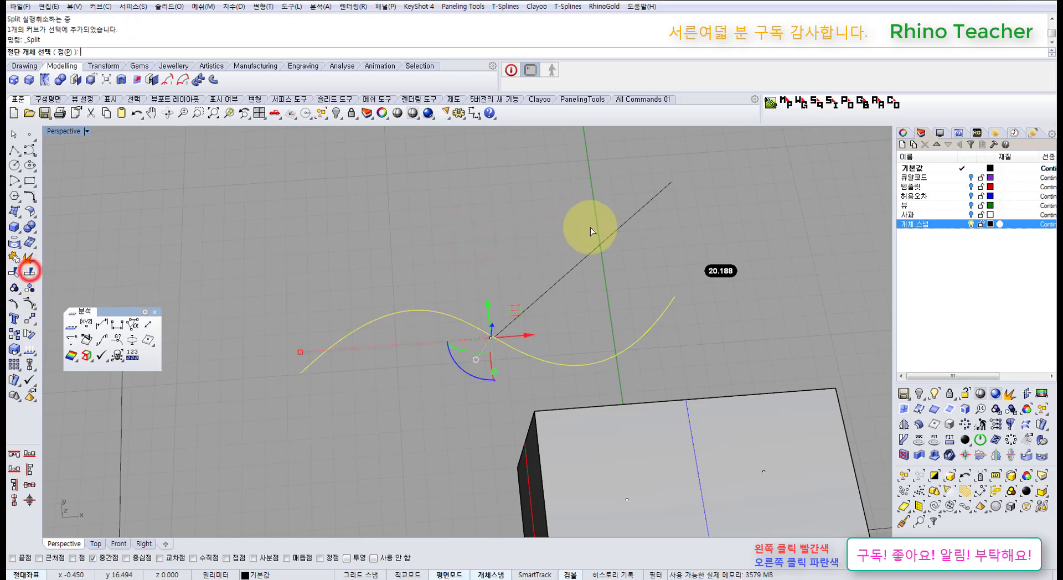
click(614, 274)
right_click(393, 226)
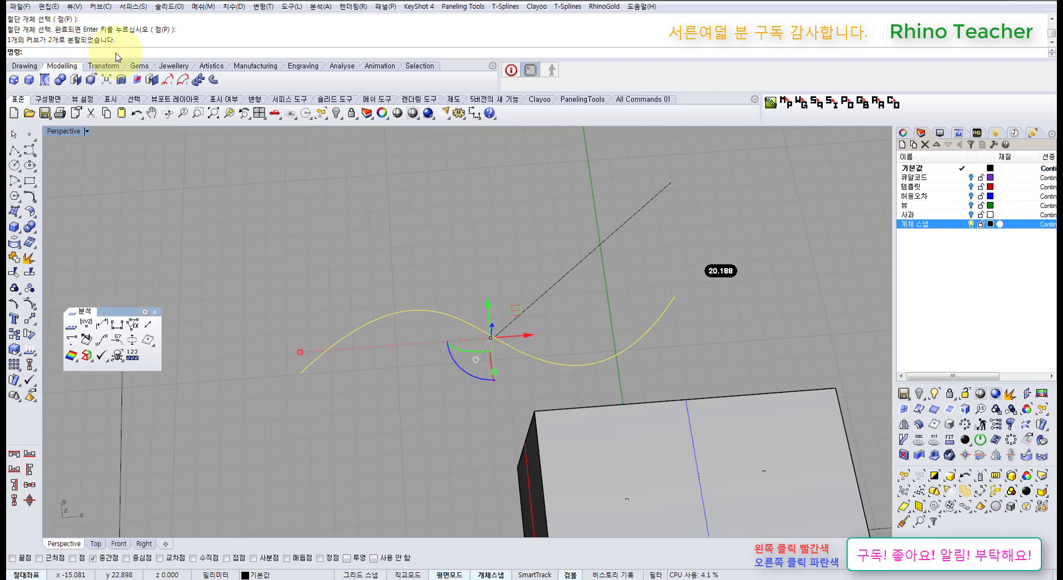
scroll(459, 256, up, 3)
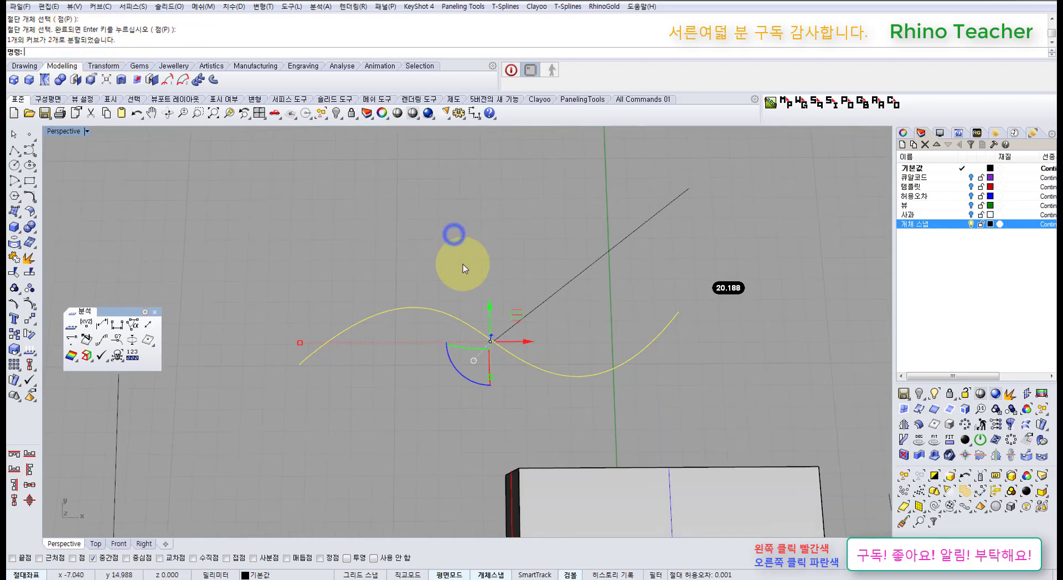
scroll(479, 281, down, 3)
click(474, 267)
right_click(477, 261)
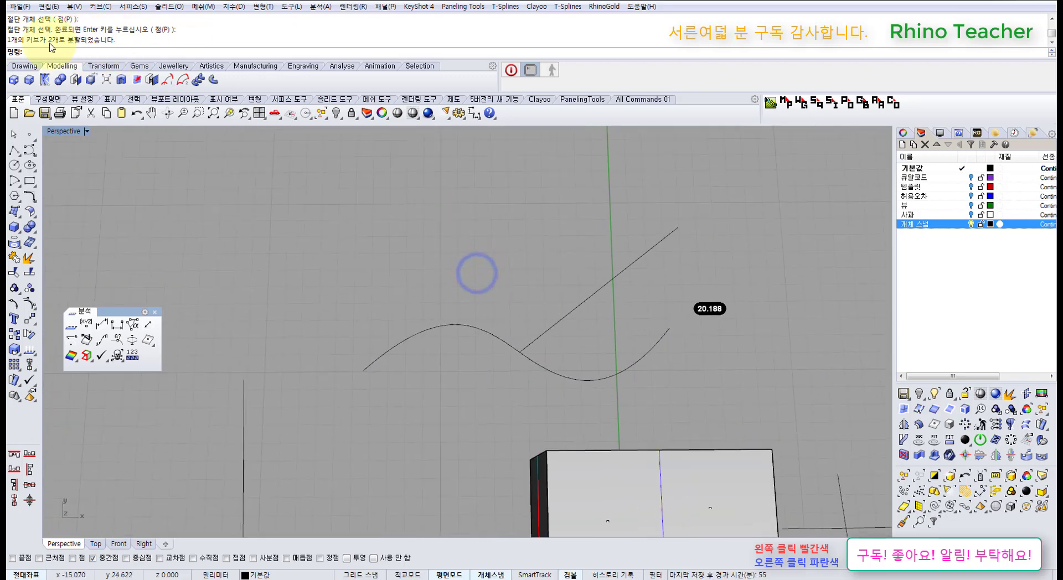
Step: Select the left half of the split wavy curve, measure its length and examine where the halves meet
mouse_move(531, 308)
right_down()
mouse_move(451, 313)
mouse_move(214, 380)
right_up()
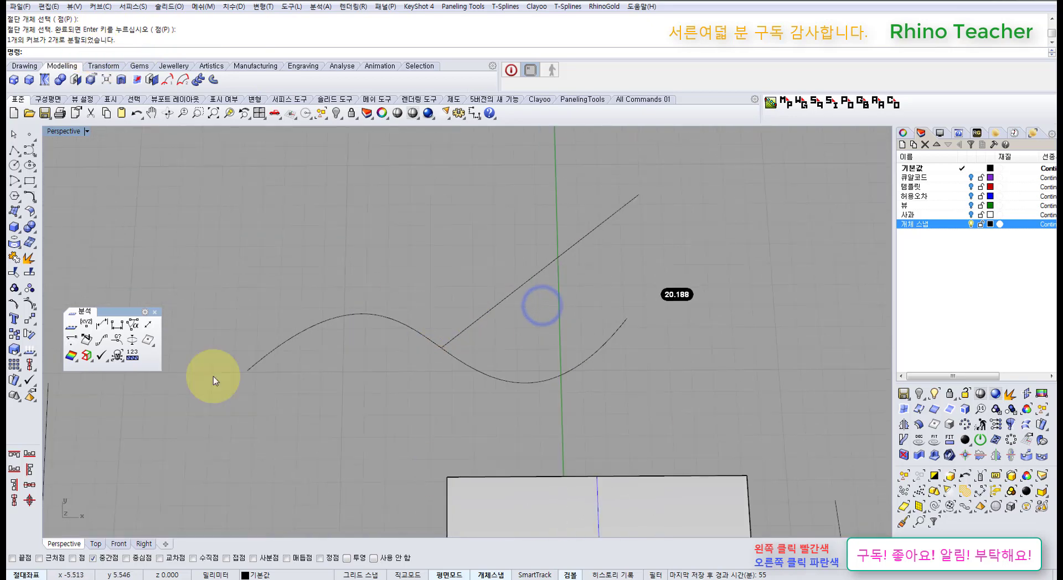
right_drag(404, 290, 465, 271)
drag(445, 235, 332, 339)
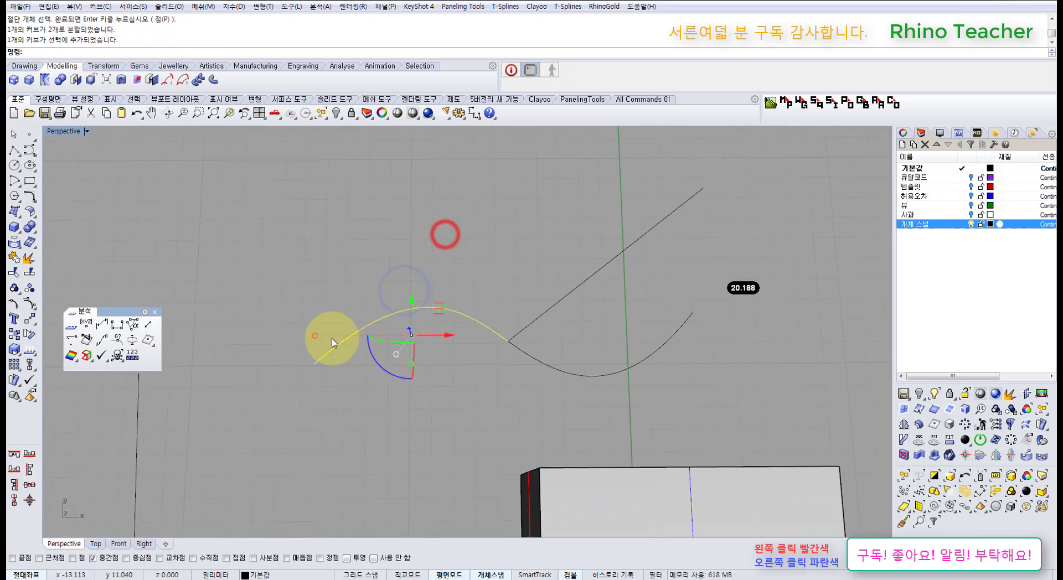
click(104, 324)
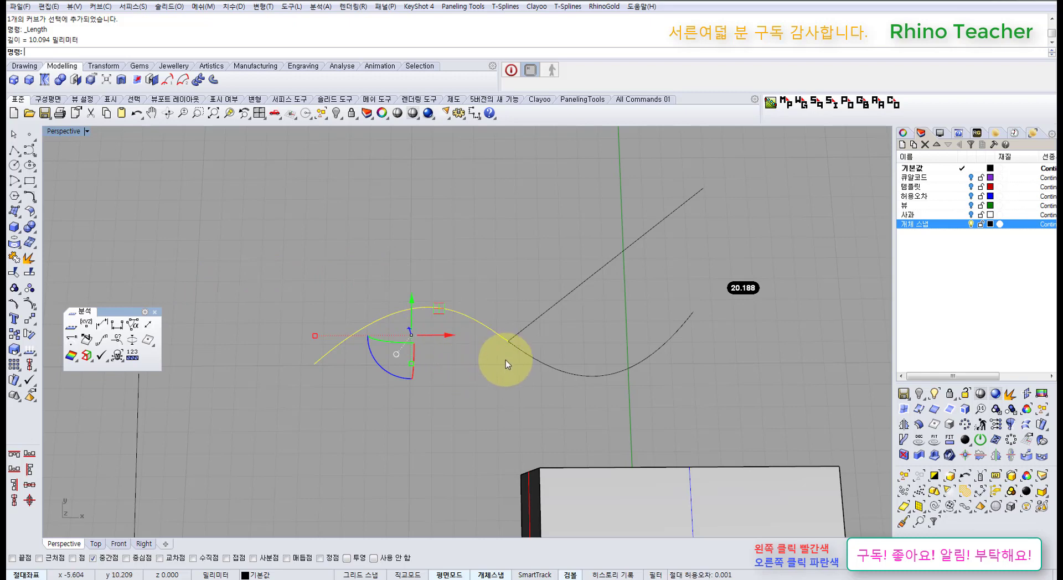
right_drag(534, 361, 364, 366)
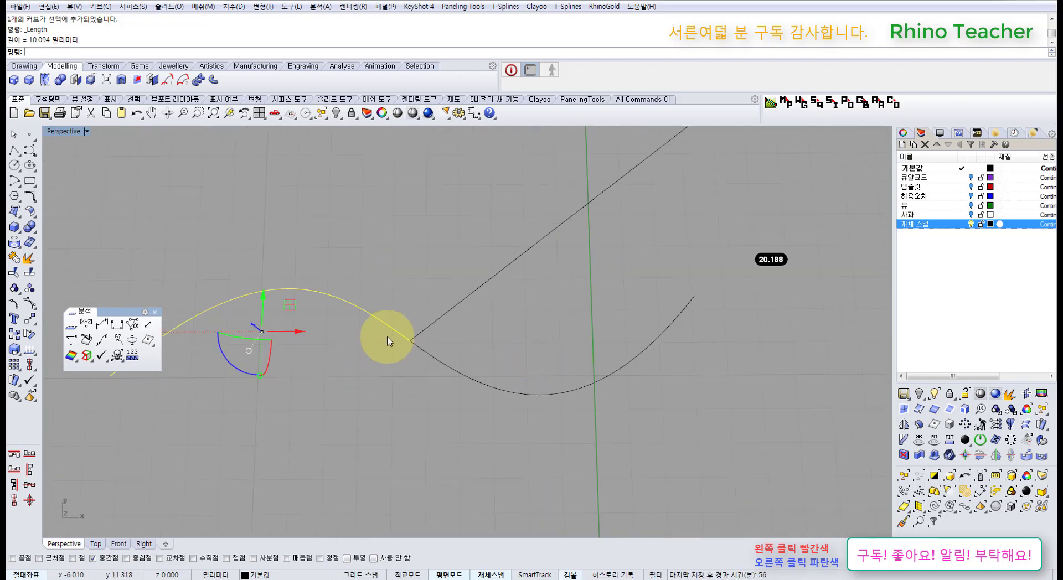
shift+right_drag(334, 365, 432, 374)
click(433, 374)
drag(432, 377, 379, 273)
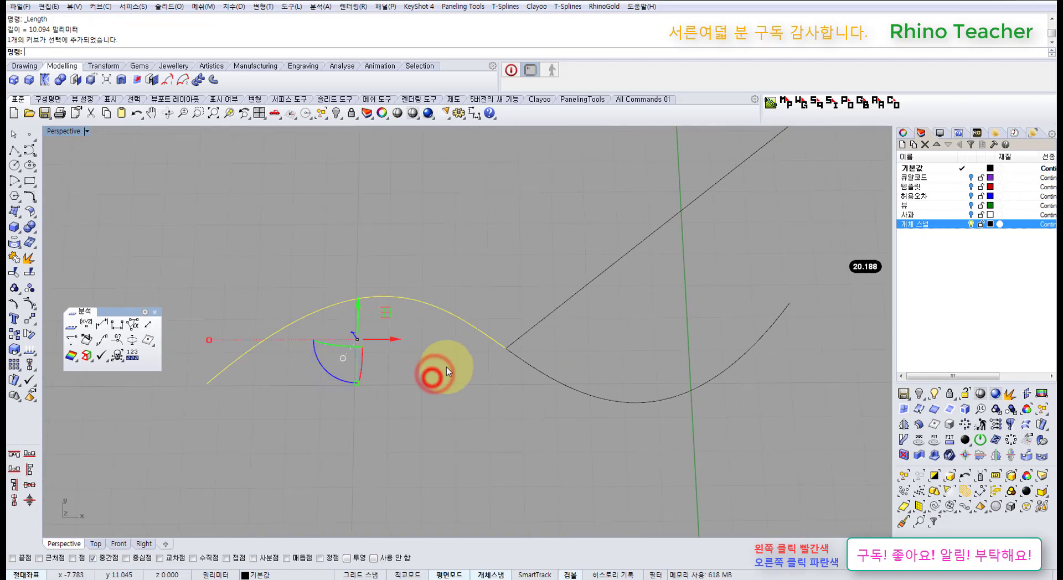
right_drag(448, 371, 450, 351)
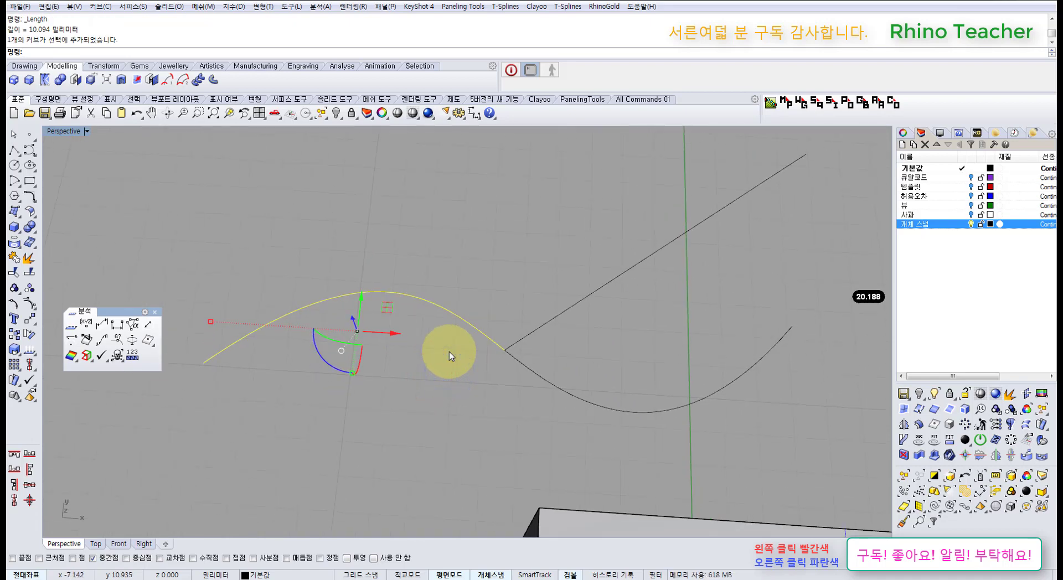
Step: Show the 템플릿 layer to examine the absolute tolerance note on the template picture, and hide the layer again
click(971, 186)
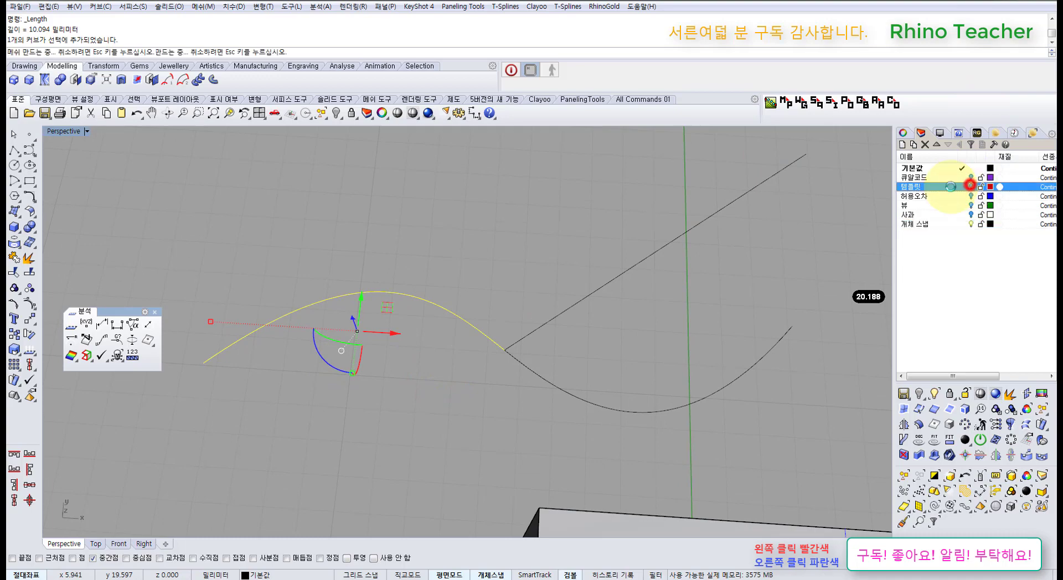
right_drag(520, 239, 522, 333)
scroll(526, 258, down, 7)
scroll(440, 262, down, 4)
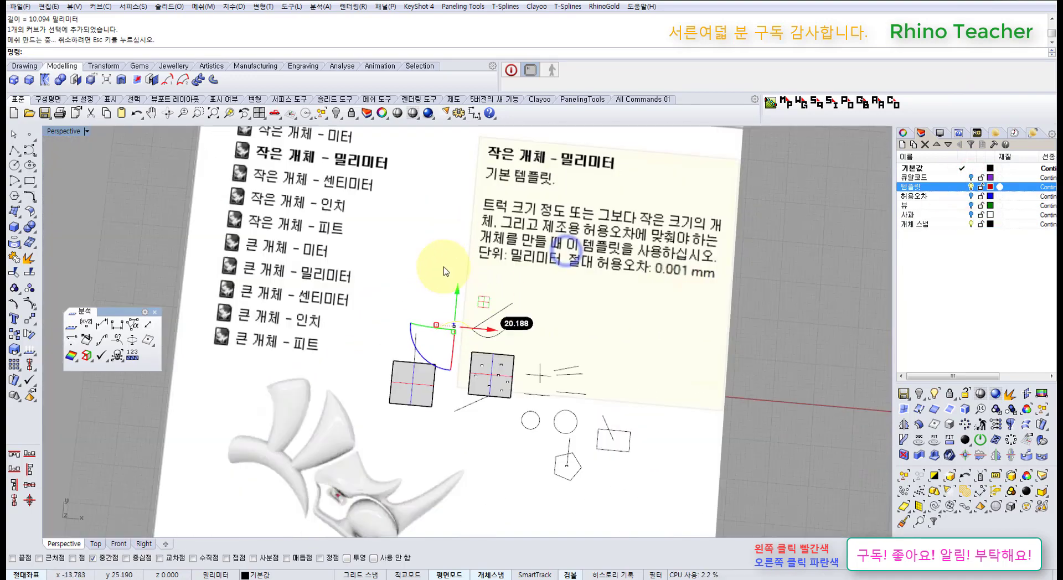
scroll(604, 299, up, 3)
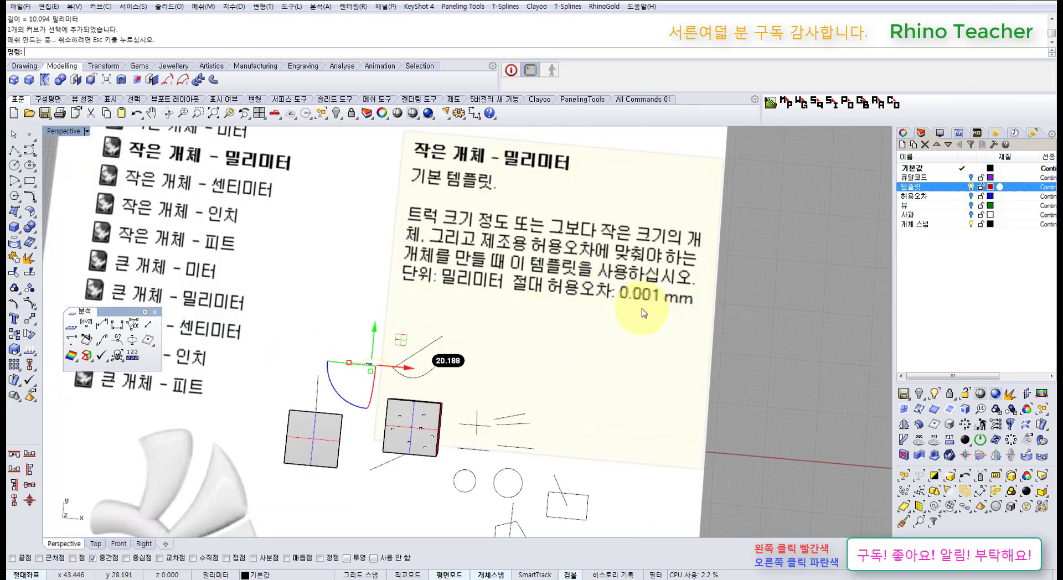
click(641, 322)
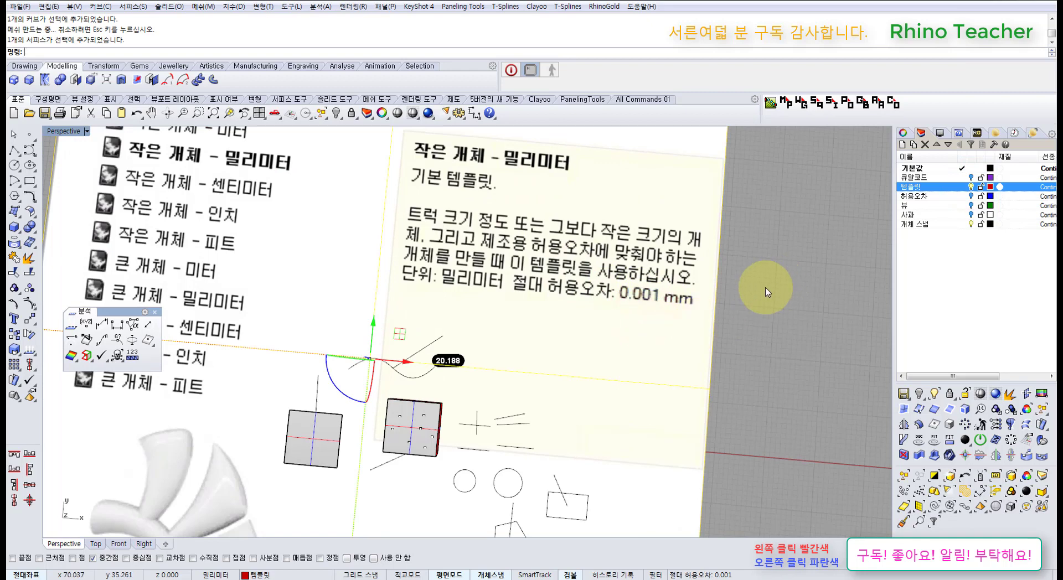
click(971, 187)
scroll(409, 366, up, 3)
scroll(389, 380, up, 5)
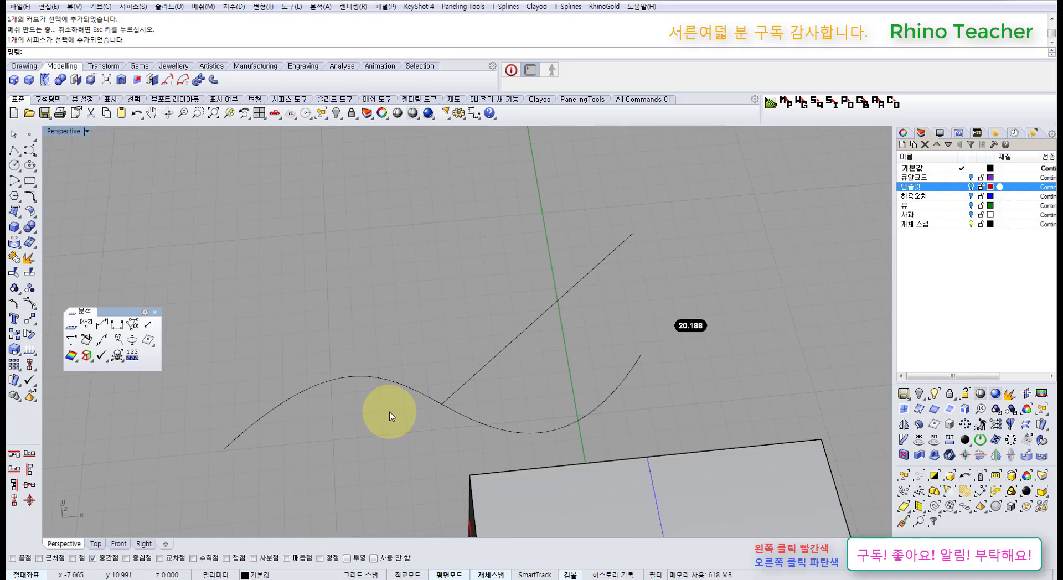
Step: Select the left half of the split curve to inspect it, and undo the last layer visibility change
drag(383, 410, 358, 372)
right_drag(357, 368, 432, 263)
scroll(443, 309, up, 4)
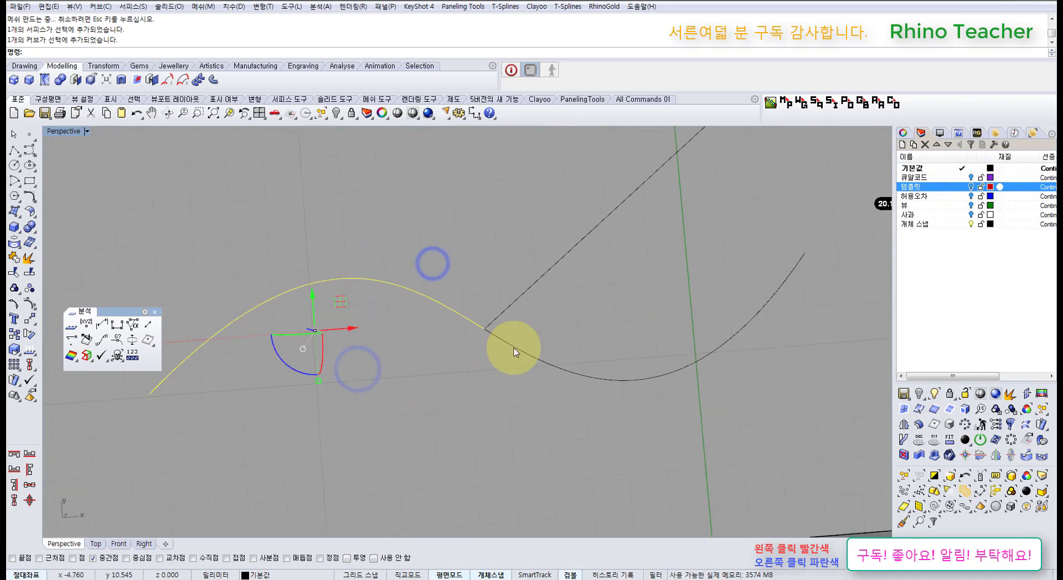
key(ctrl+z)
scroll(537, 345, down, 4)
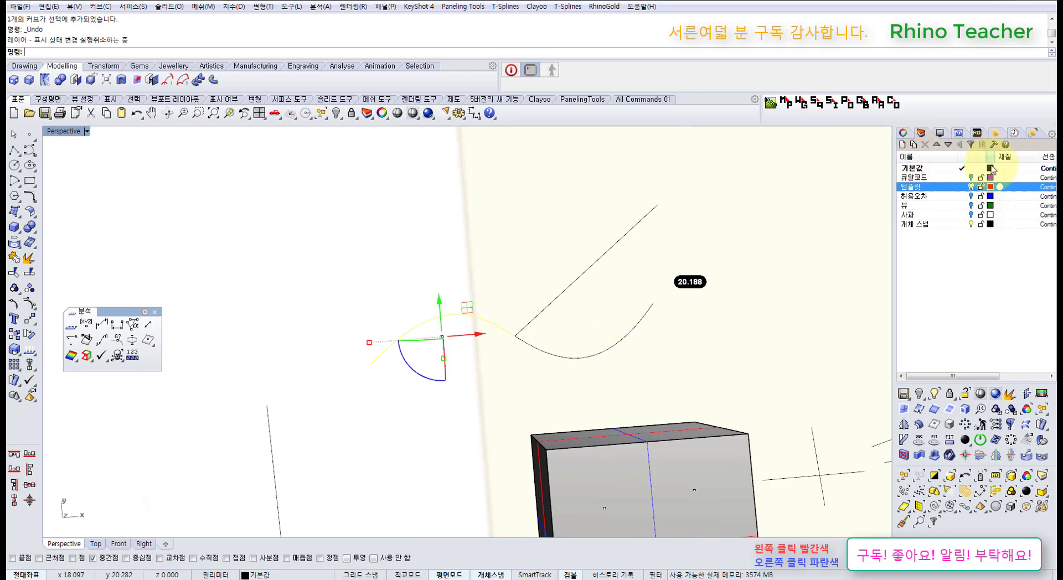
Step: Hide the 템플릿 layer and select both halves of the split wavy curve
click(971, 187)
click(487, 262)
scroll(486, 320, up, 4)
drag(488, 304, 476, 342)
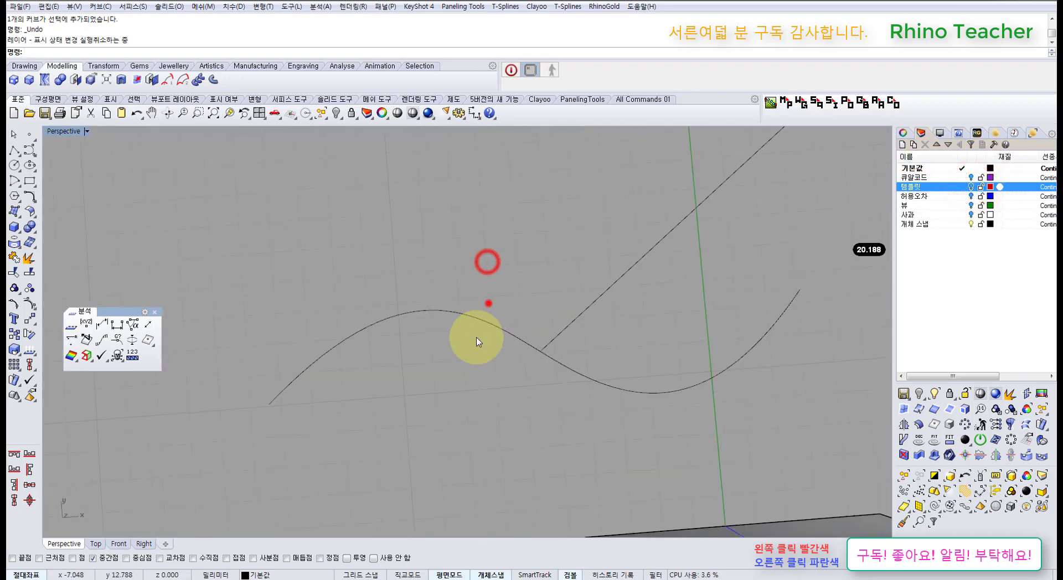
drag(603, 354, 580, 402)
click(601, 379)
shift+right_drag(671, 308, 505, 355)
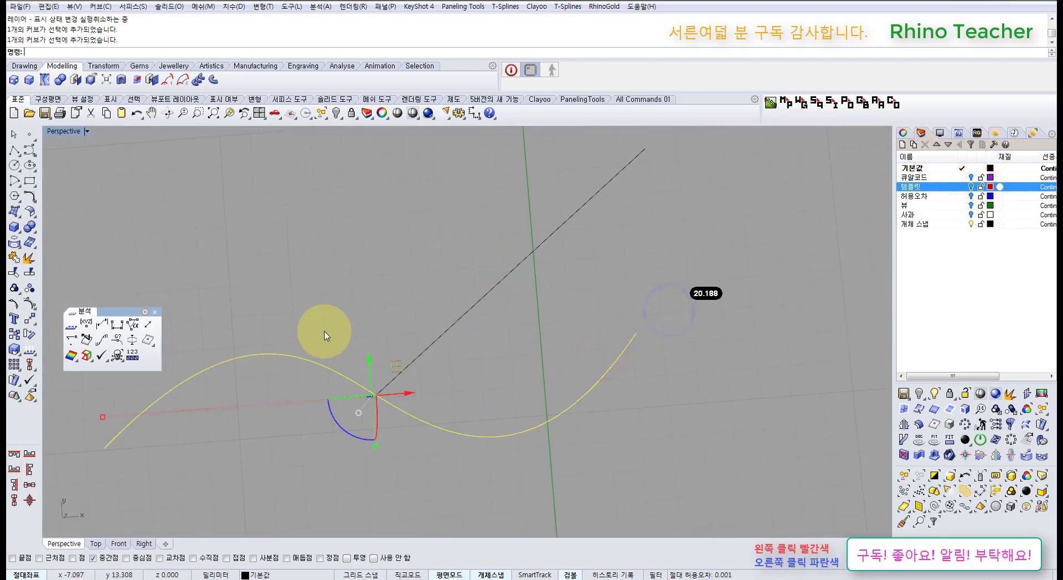
Step: Delete the straight line that starts at the wavy curve's midpoint
click(338, 327)
drag(480, 359, 434, 310)
right_drag(496, 307, 490, 303)
key(Delete)
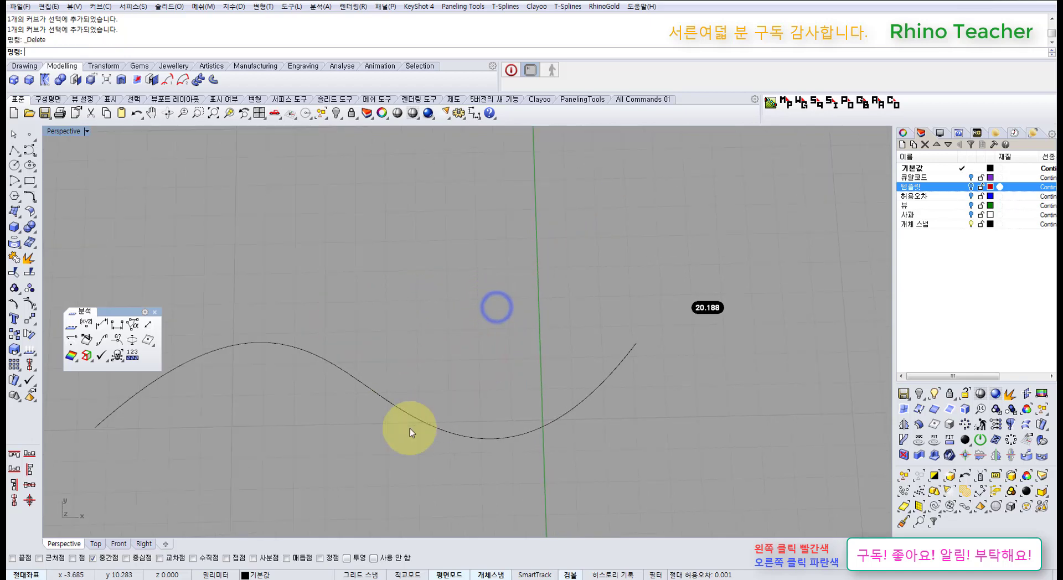
Step: Join the two halves of the wavy curve into one curve and turn on its control points
shift+right_drag(376, 462, 451, 417)
drag(451, 416, 247, 285)
click(14, 258)
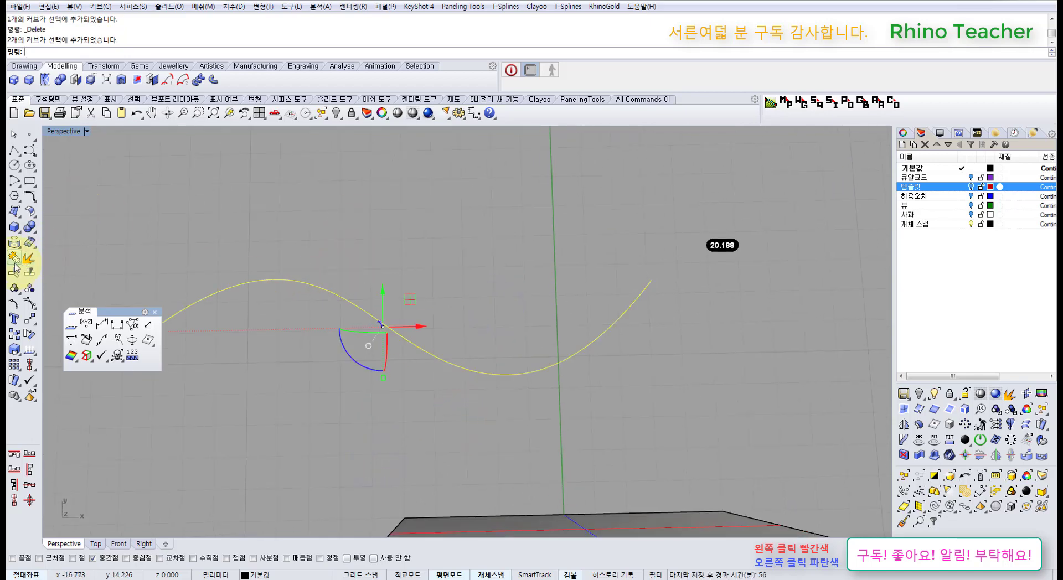
key(F10)
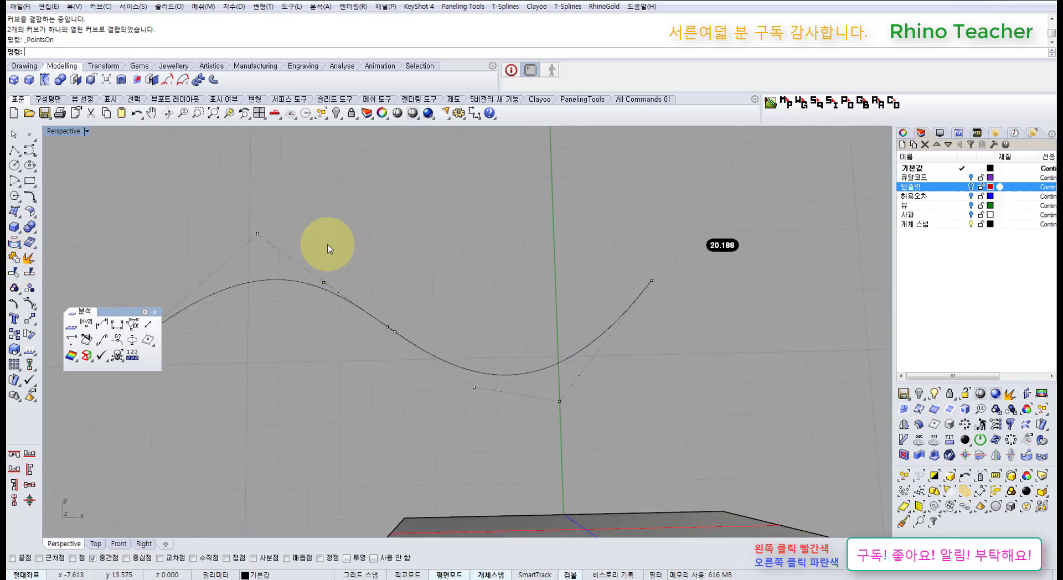
Step: Delete the diagonal line below the box and the vertical line above the flat square, and make Center the only active object snap
scroll(335, 257, down, 5)
shift+right_drag(298, 329, 352, 294)
shift+right_drag(305, 479, 293, 392)
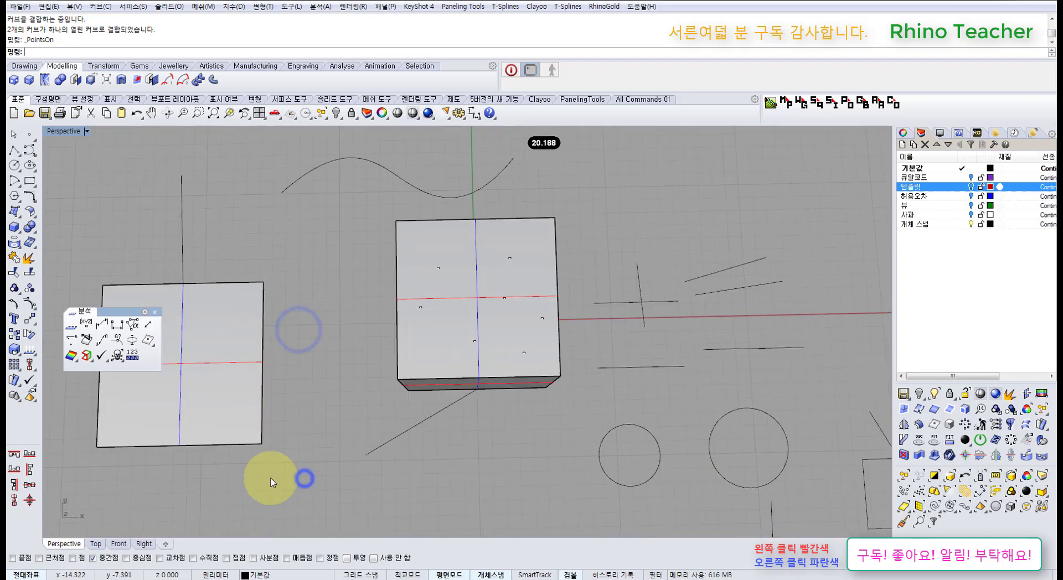
shift+right_drag(608, 482, 487, 454)
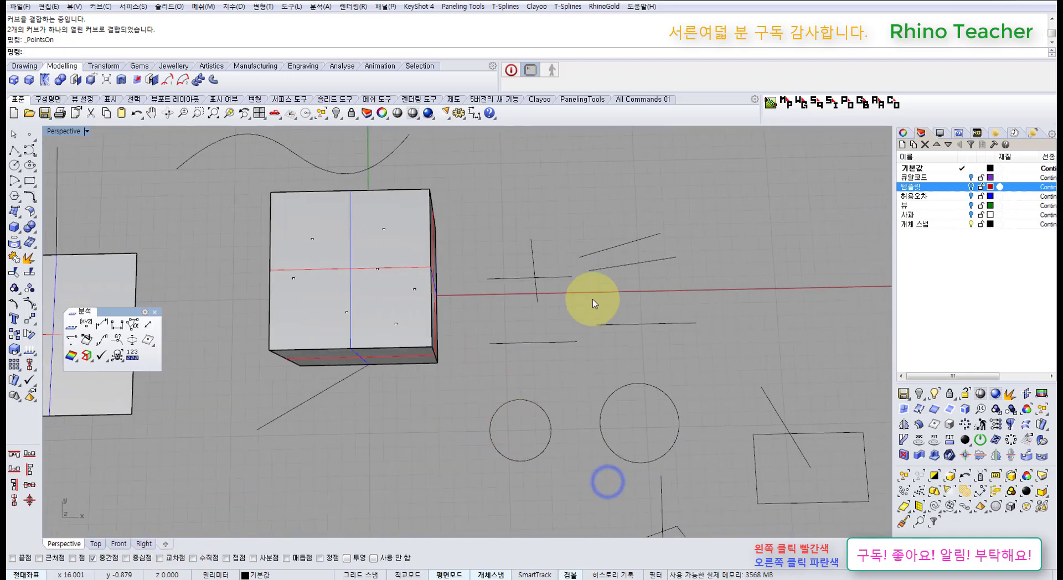
shift+right_drag(342, 408, 516, 399)
drag(472, 412, 414, 383)
scroll(415, 385, down, 6)
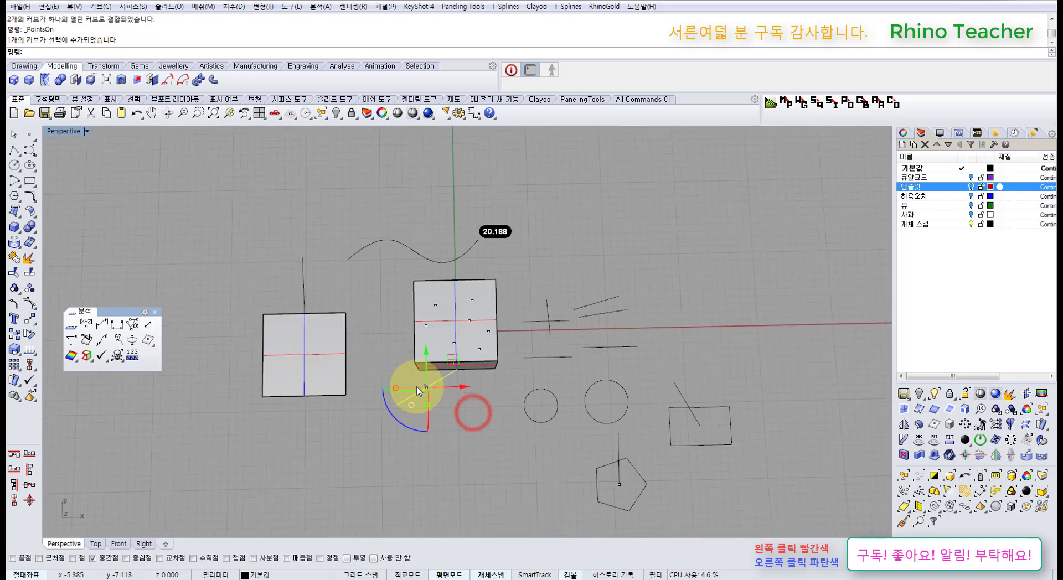
key(Delete)
click(318, 301)
key(Delete)
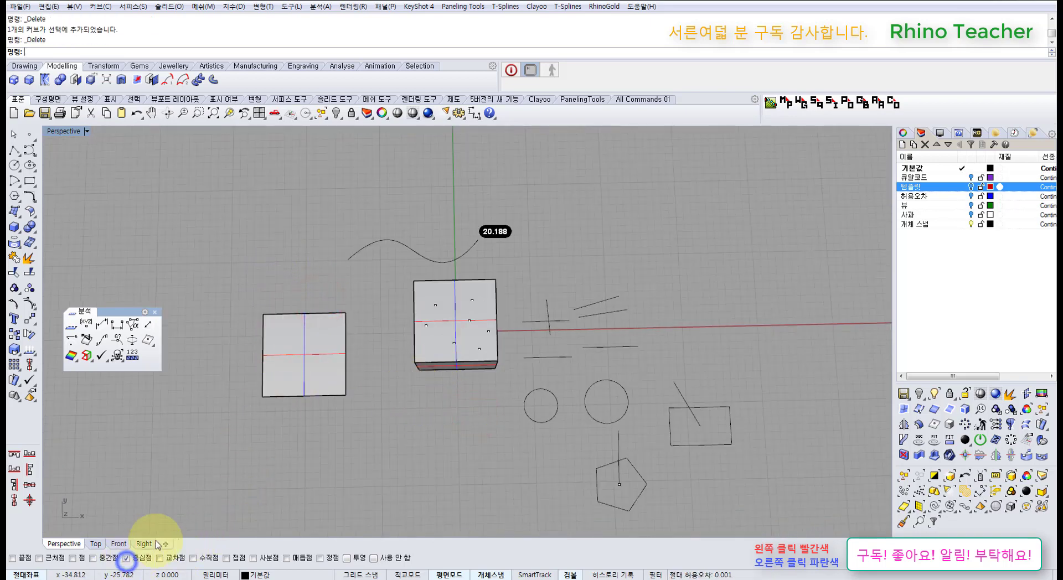
Step: Select the small circle and the large circle in turn to inspect them, and clear the selection
right_drag(451, 441, 410, 401)
scroll(471, 374, up, 6)
drag(474, 411, 456, 388)
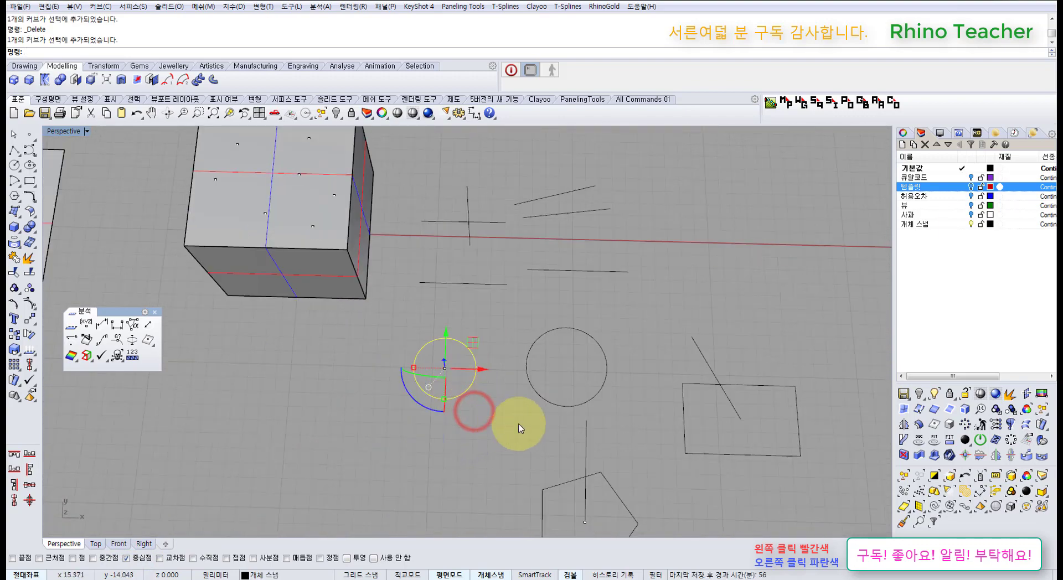
drag(557, 432, 540, 394)
shift+right_drag(603, 471, 524, 402)
click(585, 429)
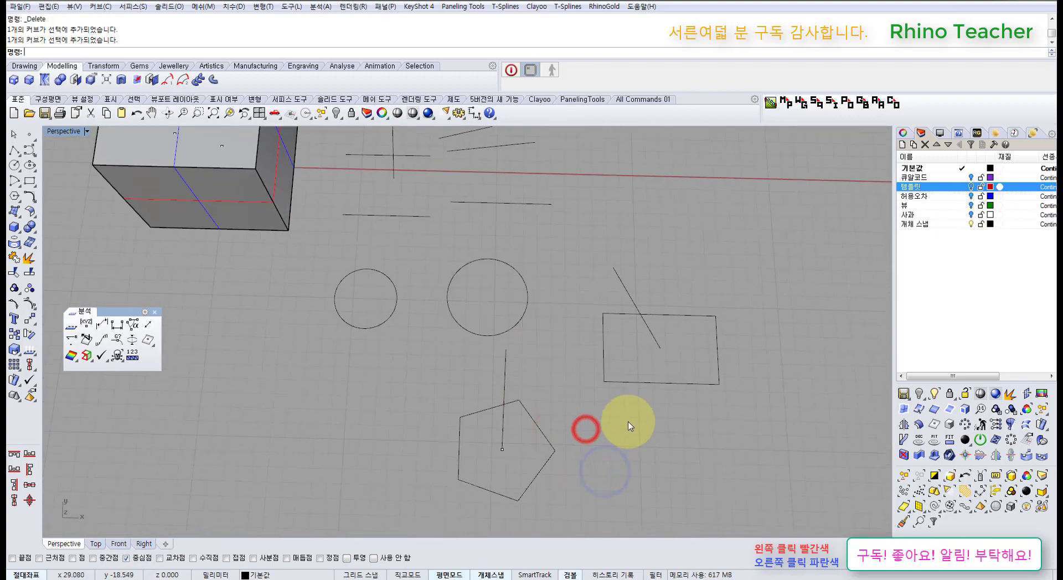
Step: Delete the straight lines that end inside the rectangle and inside the pentagon
shift+right_drag(617, 402, 533, 432)
shift+drag(548, 343, 542, 344)
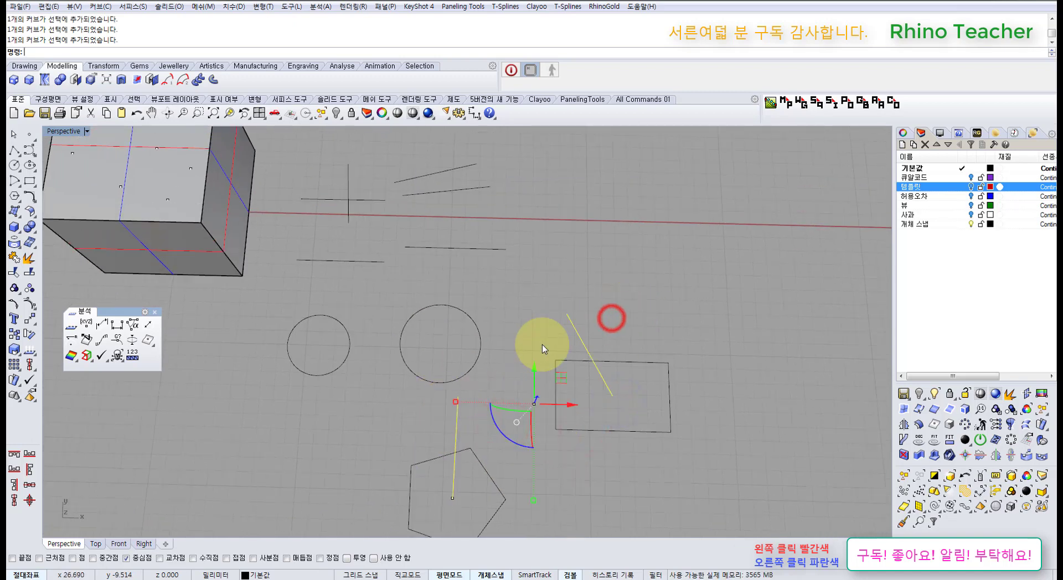
right_drag(476, 456, 484, 442)
scroll(484, 447, up, 6)
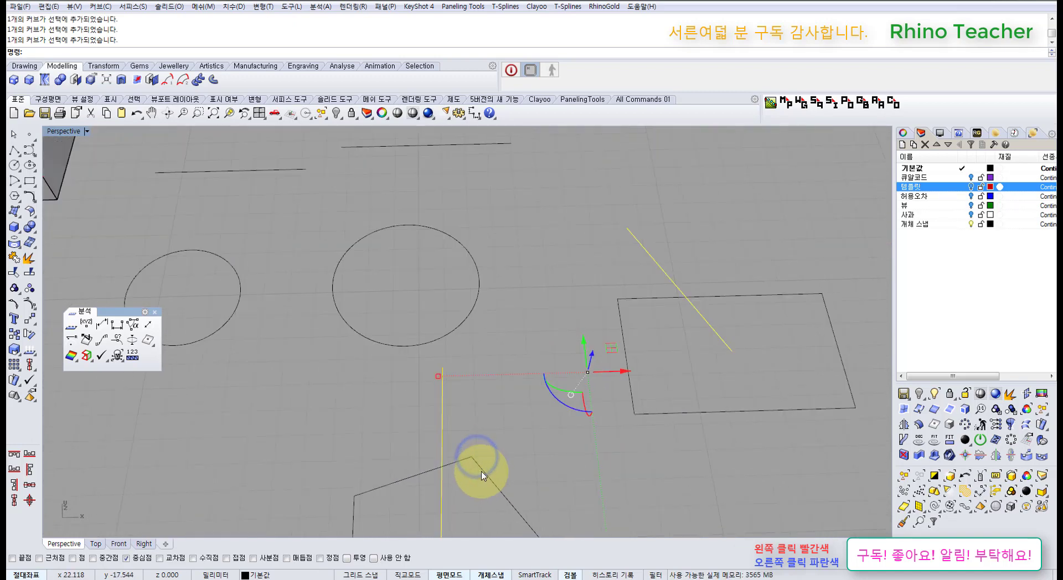
key(Delete)
Step: Delete the point object at the pentagon's center
scroll(485, 473, down, 8)
shift+right_drag(485, 489, 503, 409)
scroll(487, 426, up, 6)
click(480, 434)
key(Delete)
scroll(503, 412, down, 4)
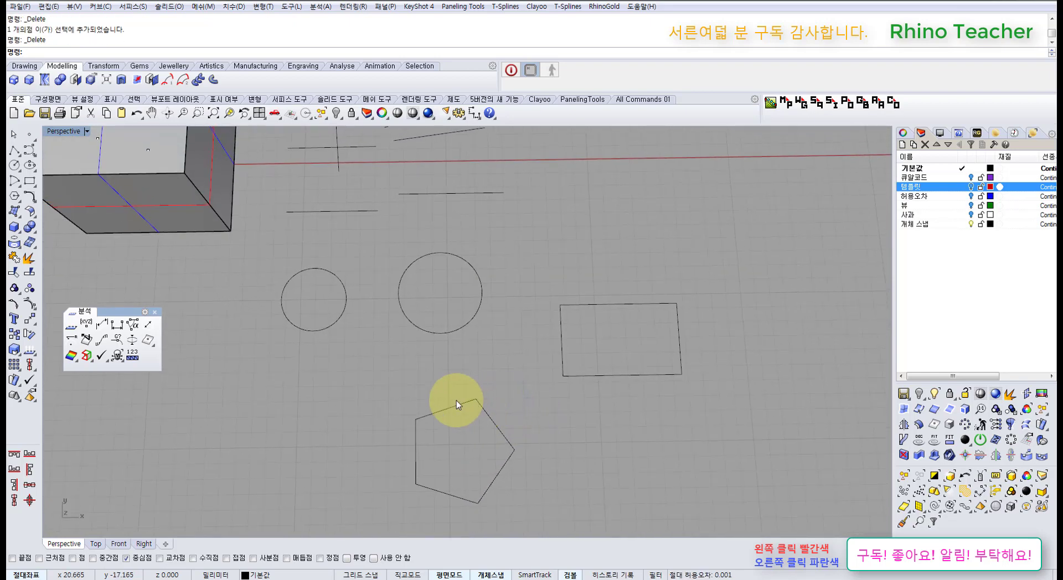
Step: Examine the sample circles, rectangle and pentagon, switching to the four-view layout and back to a maximized Perspective view
right_drag(452, 366, 491, 359)
scroll(459, 341, down, 6)
scroll(457, 350, up, 8)
scroll(495, 358, down, 6)
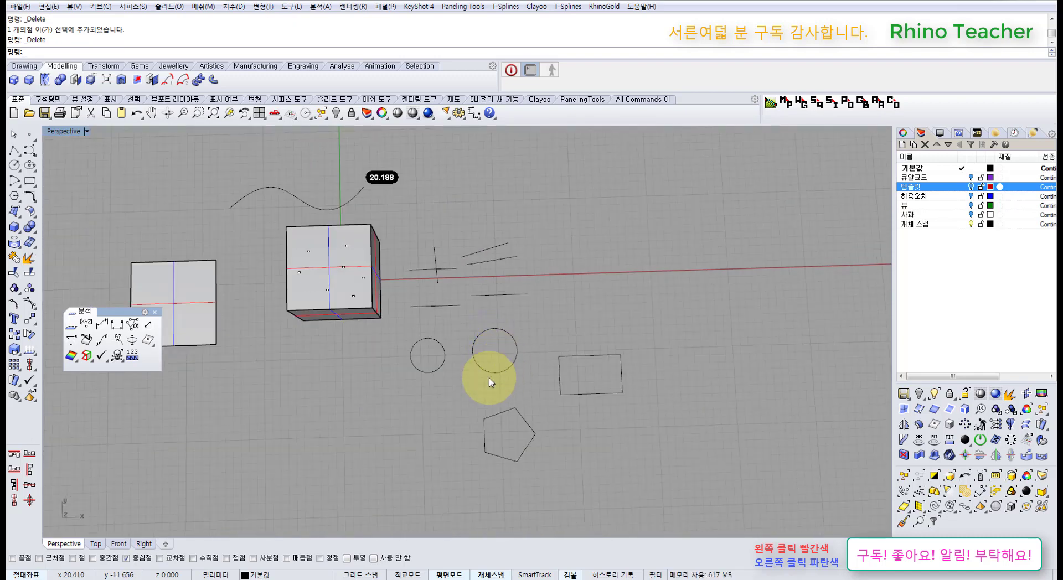
mouse_move(475, 391)
right_down()
mouse_move(540, 398)
mouse_move(550, 379)
mouse_move(479, 375)
mouse_move(488, 392)
right_up()
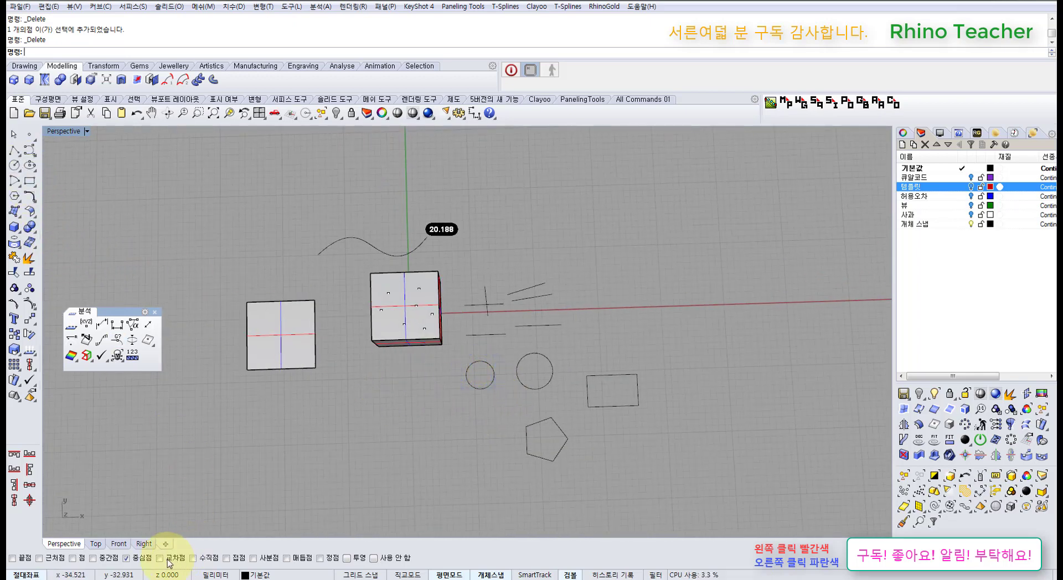
scroll(456, 403, up, 8)
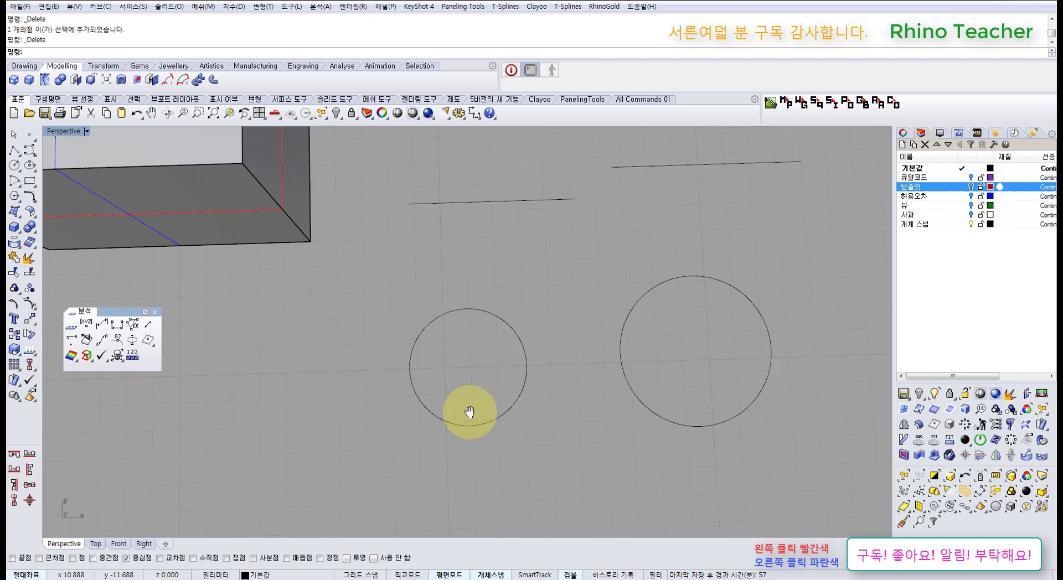
click(259, 116)
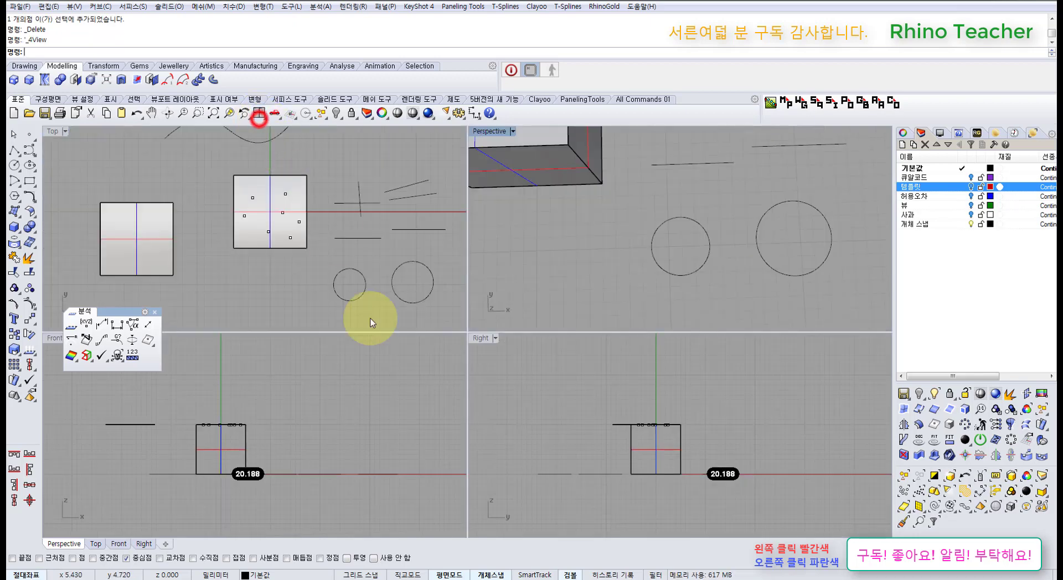
double_click(481, 135)
right_drag(497, 326, 468, 332)
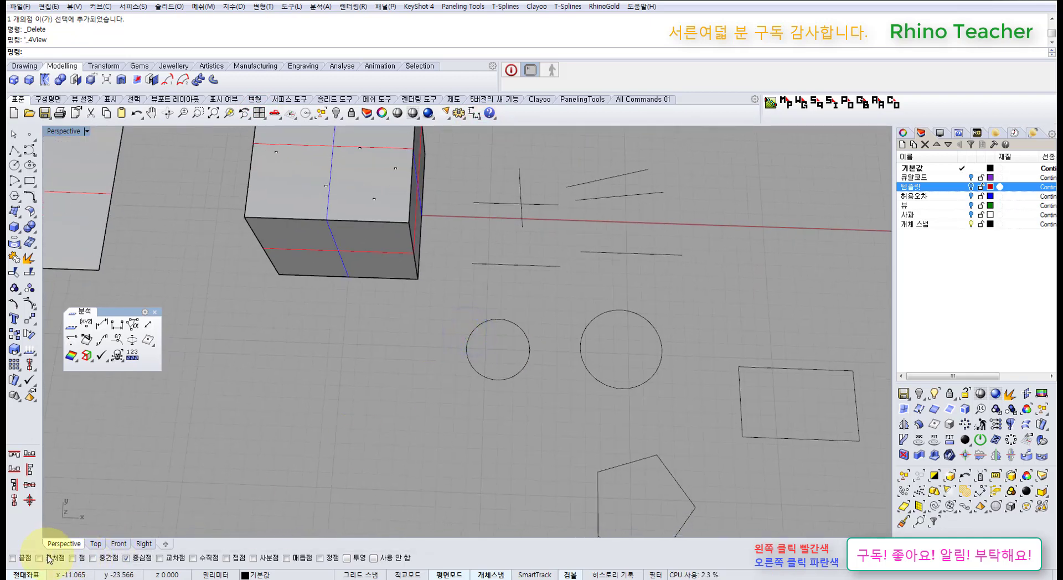
Step: Turn on the Mid snap and draw a straight polyline from the midpoint of the horizontal line above the small circle, down to its lower left
click(14, 151)
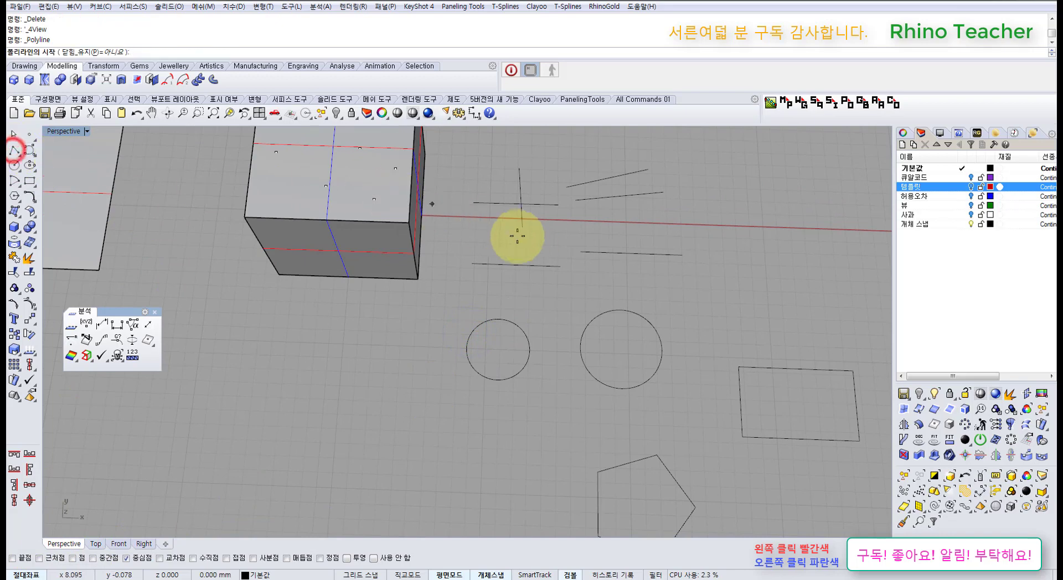
right_drag(520, 243, 524, 326)
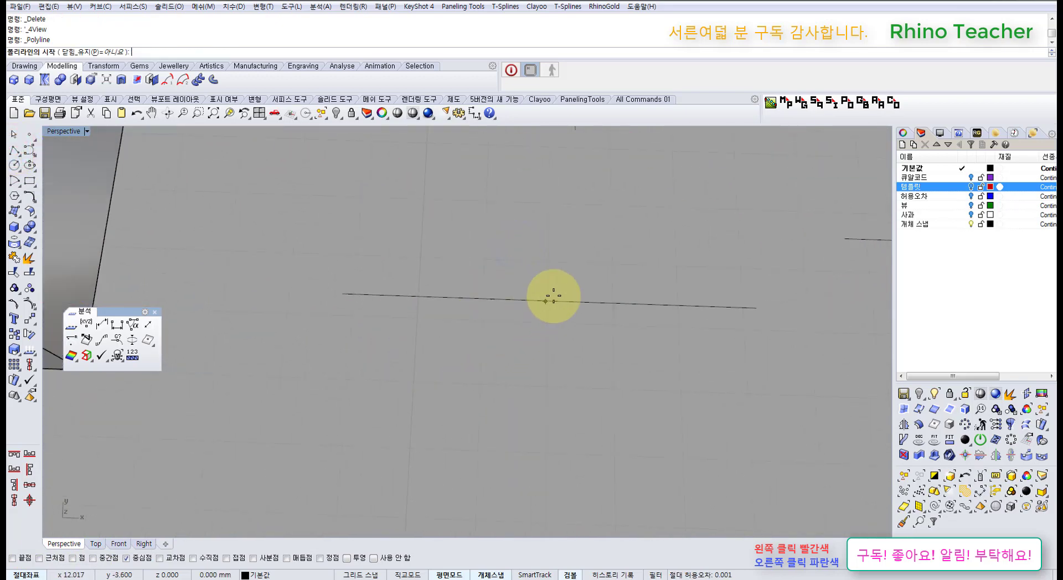
scroll(553, 299, down, 3)
click(109, 560)
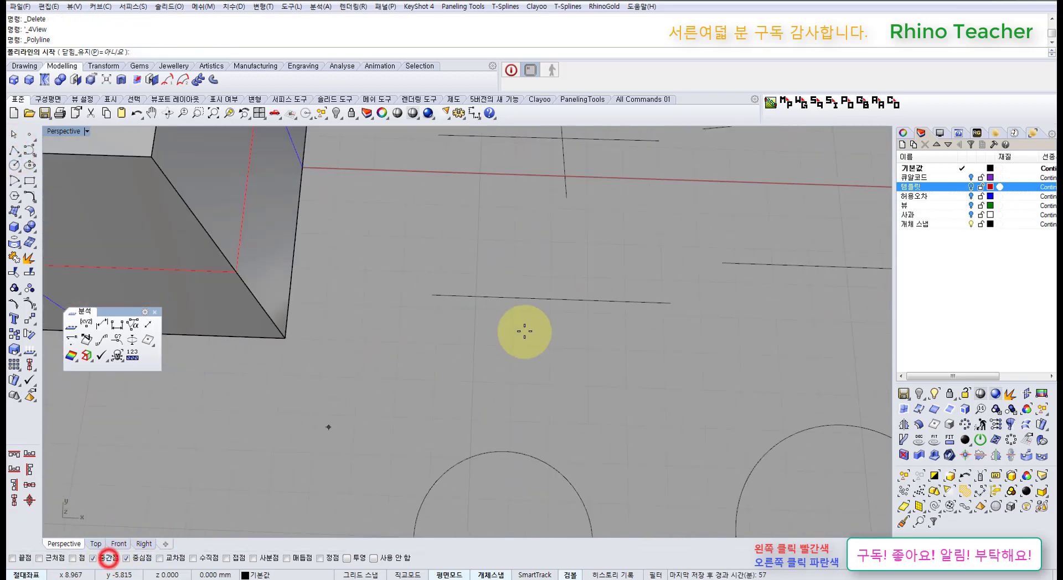
click(552, 300)
click(429, 381)
right_click(429, 381)
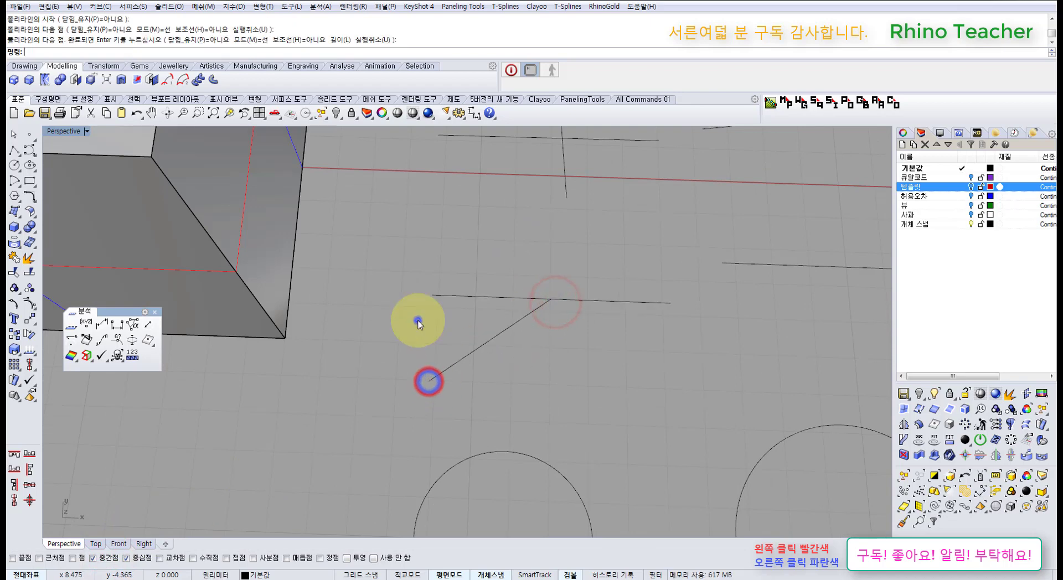
Step: Turn on the End snap and draw another straight polyline from the same horizontal line's left endpoint, down to its lower left
right_click(417, 320)
click(12, 558)
click(423, 294)
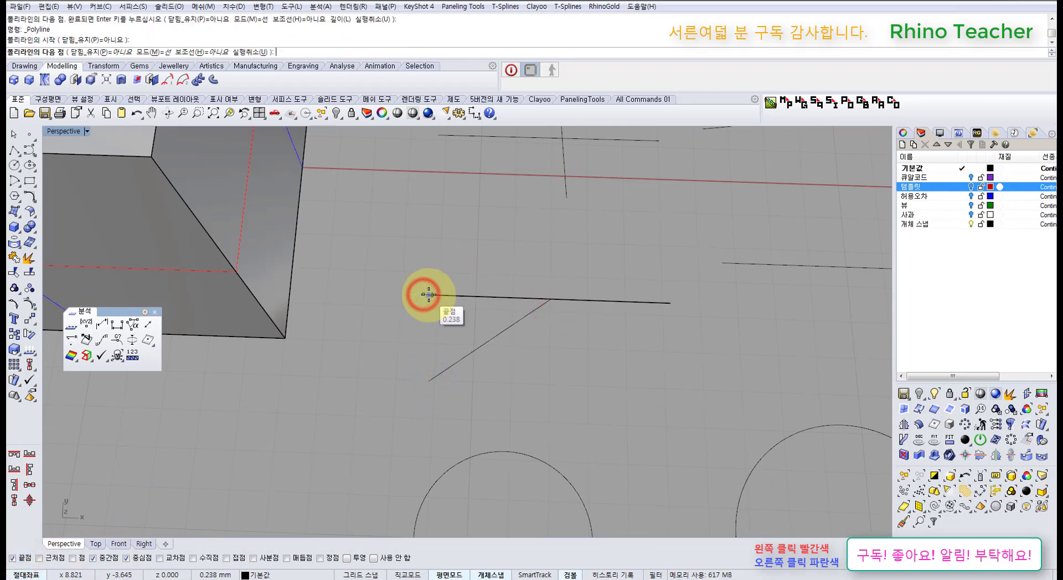
click(318, 415)
right_click(318, 415)
Step: Delete both test lines drawn from the horizontal line's midpoint and endpoint
drag(482, 387, 329, 348)
key(Delete)
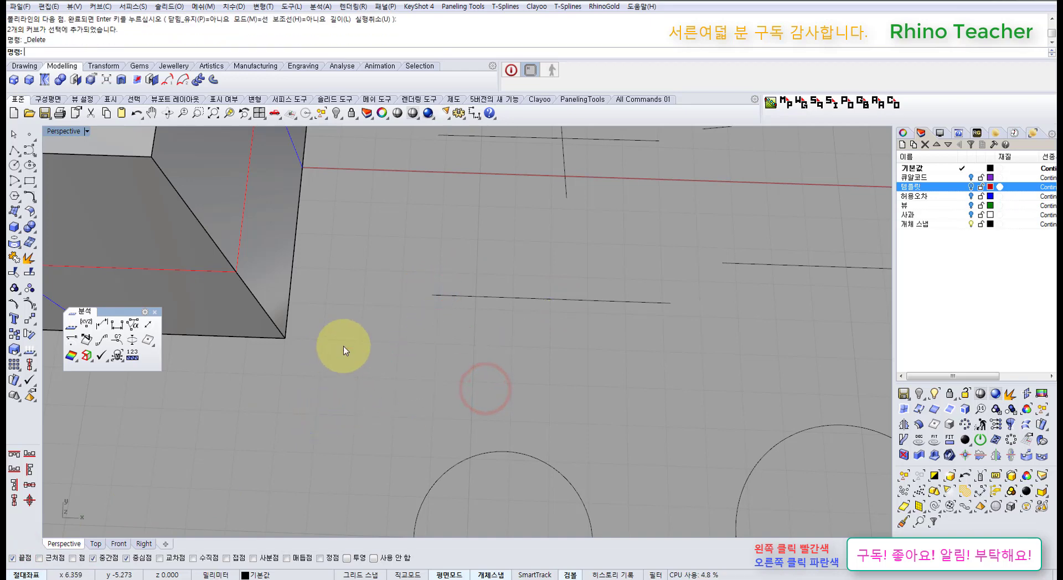
scroll(343, 346, down, 5)
shift+right_drag(355, 404, 376, 381)
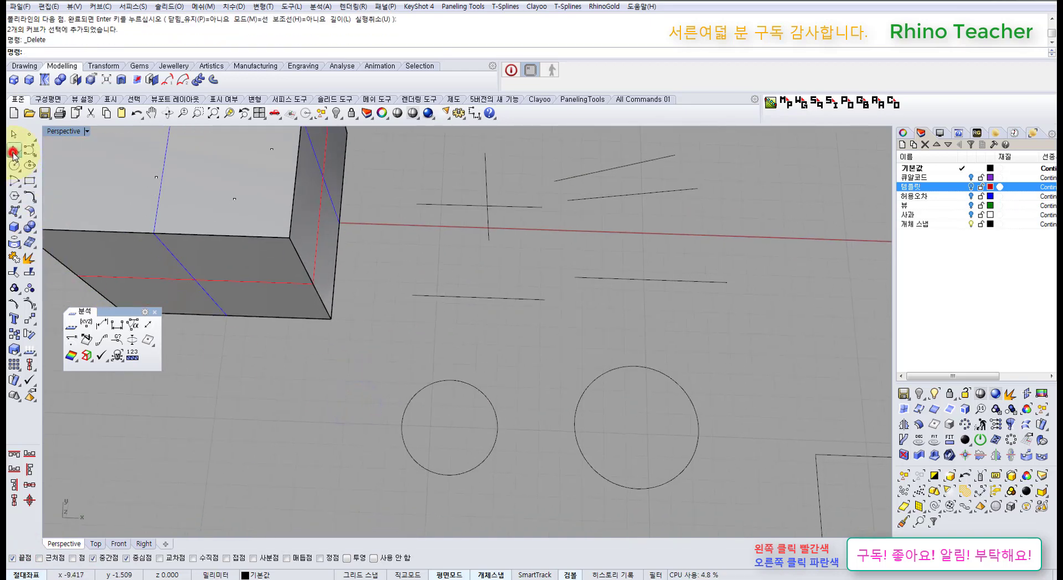
Step: Draw a straight polyline from the small circle's center to its lower left using the Center snap, and undo it
click(13, 153)
scroll(458, 426, up, 3)
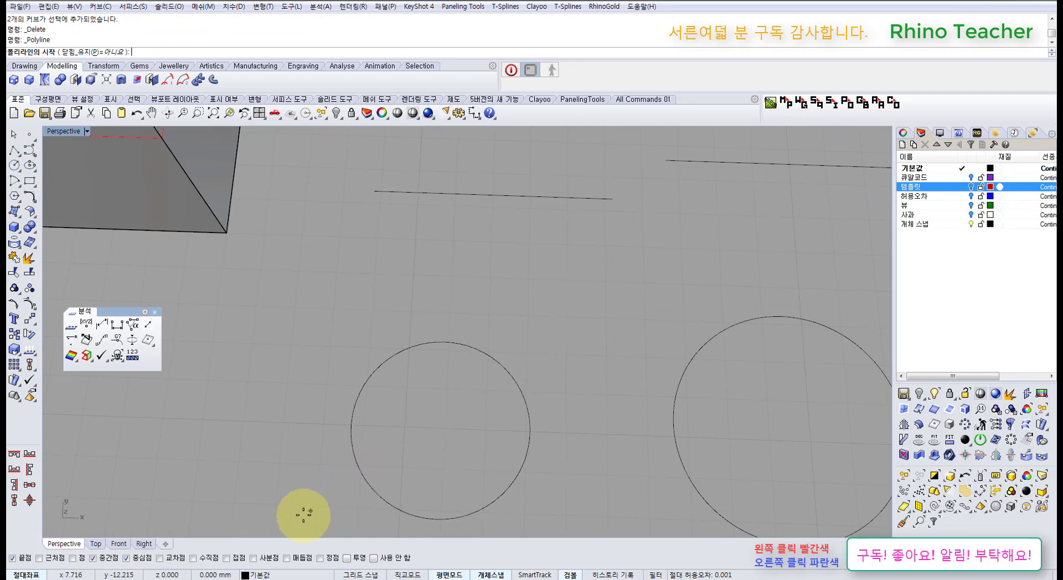
scroll(293, 517, down, 2)
shift+right_drag(306, 509, 328, 488)
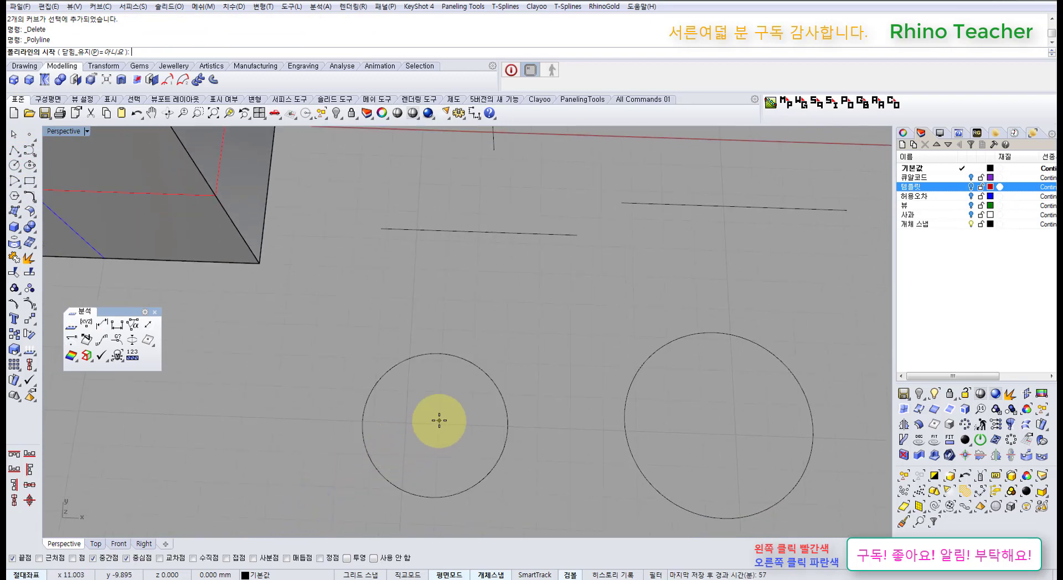
scroll(440, 420, up, 3)
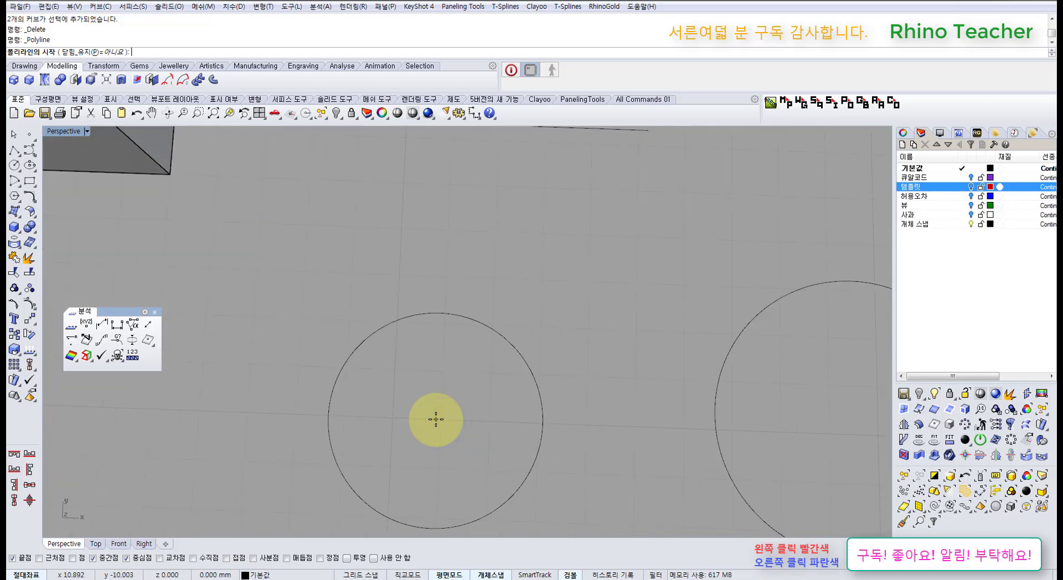
scroll(440, 420, down, 2)
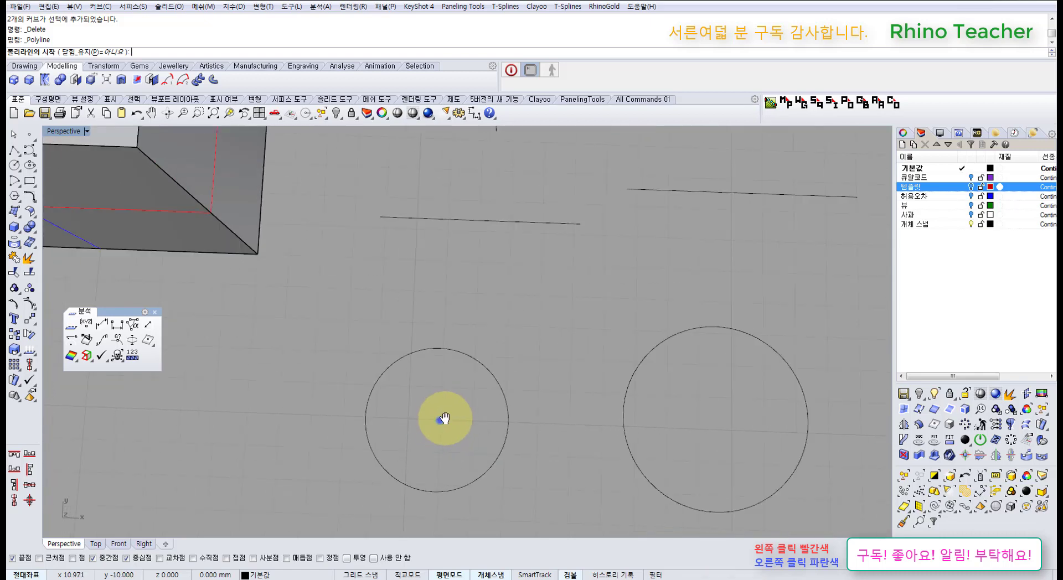
shift+right_drag(440, 420, 464, 391)
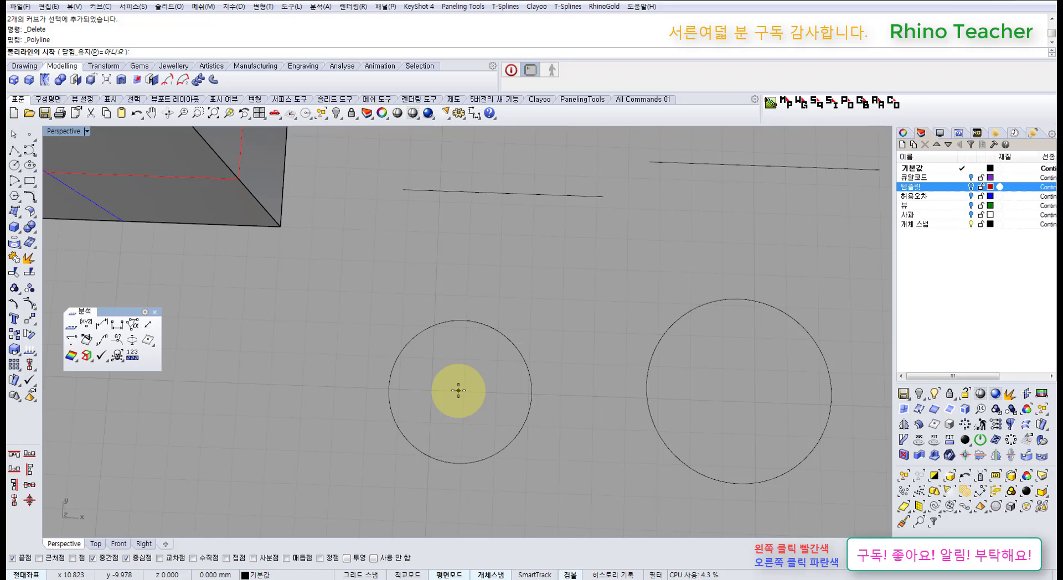
mouse_move(459, 391)
right_down()
mouse_move(458, 374)
mouse_move(469, 375)
right_up()
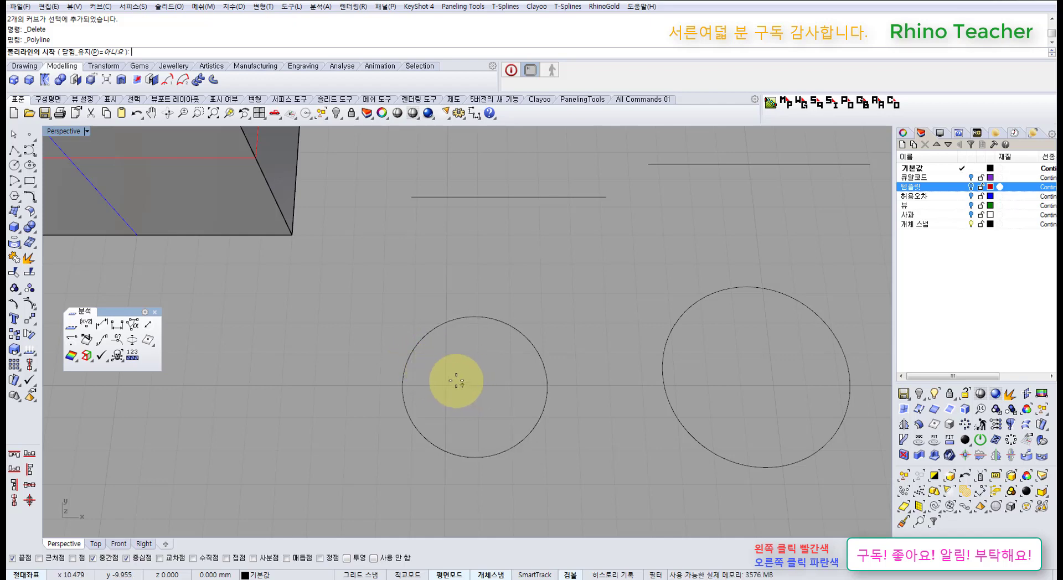
click(412, 372)
click(270, 449)
right_click(269, 448)
scroll(298, 444, down, 6)
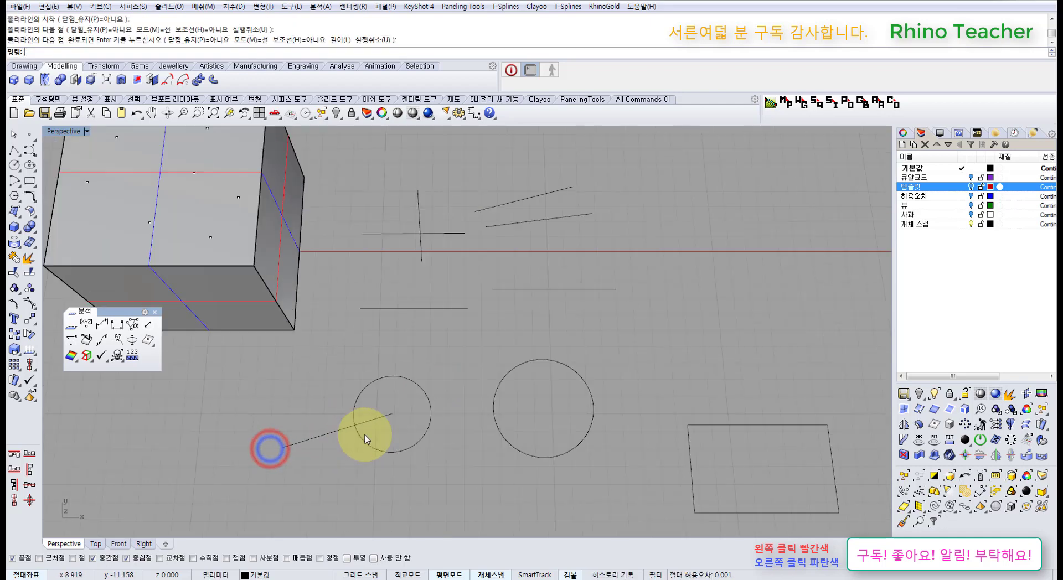
key(ctrl+z)
Step: Draw a straight polyline from the small circle's center to a point left of the circle, snapping to the center from the circle's edge
right_click(399, 437)
scroll(388, 426, up, 3)
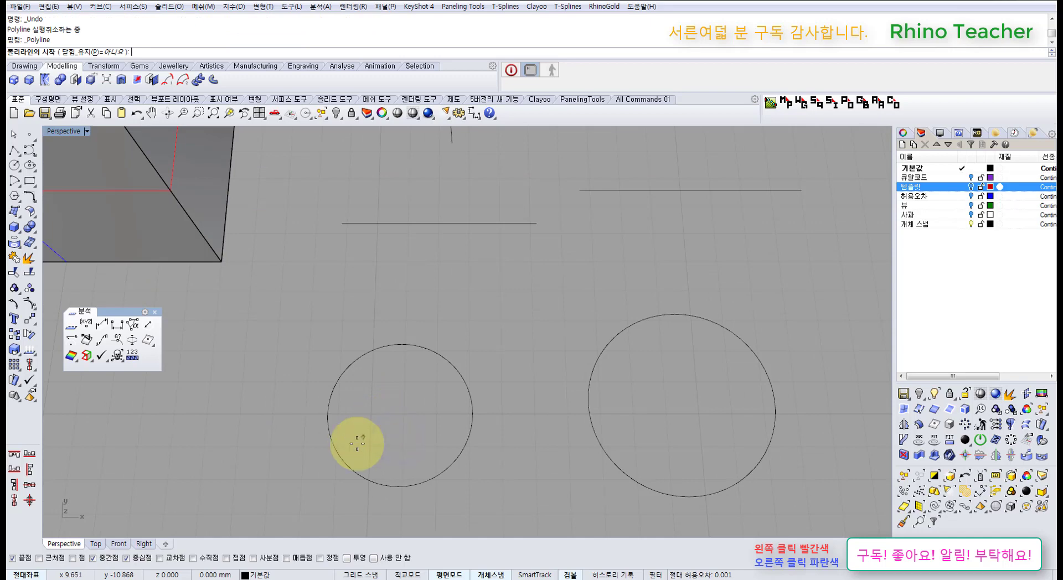
click(351, 455)
click(194, 429)
right_click(195, 429)
scroll(339, 446, down, 3)
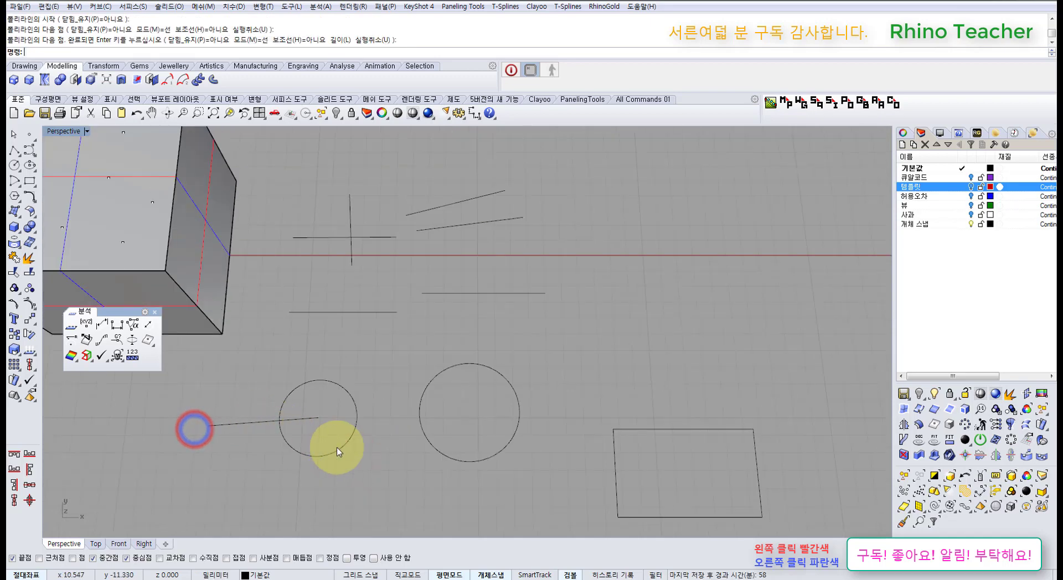
Step: Draw a straight polyline from the large circle's center to a point at the circle's lower left
shift+right_drag(396, 468, 386, 415)
key(Return)
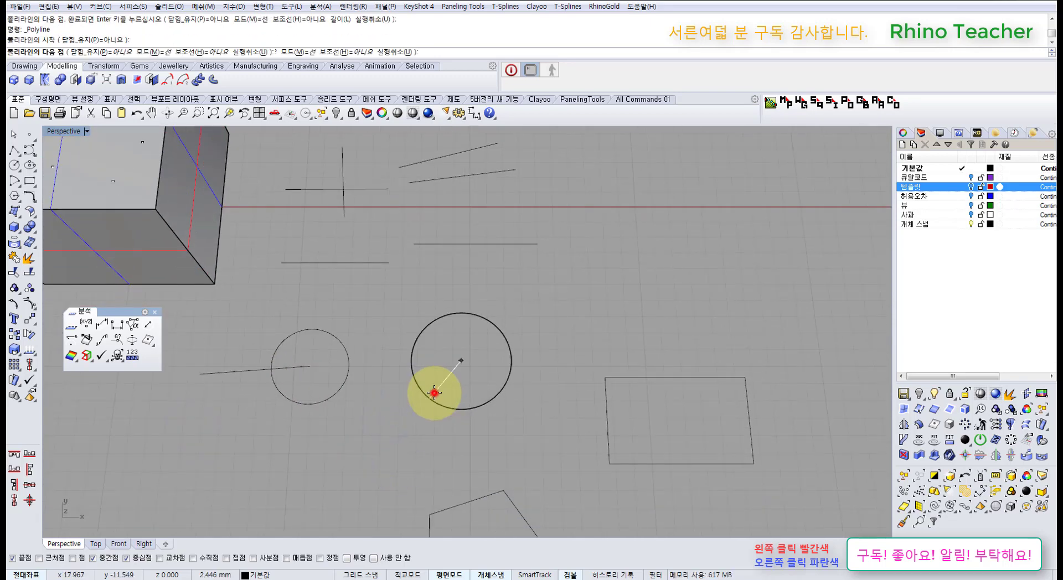
click(434, 391)
click(368, 438)
right_click(439, 422)
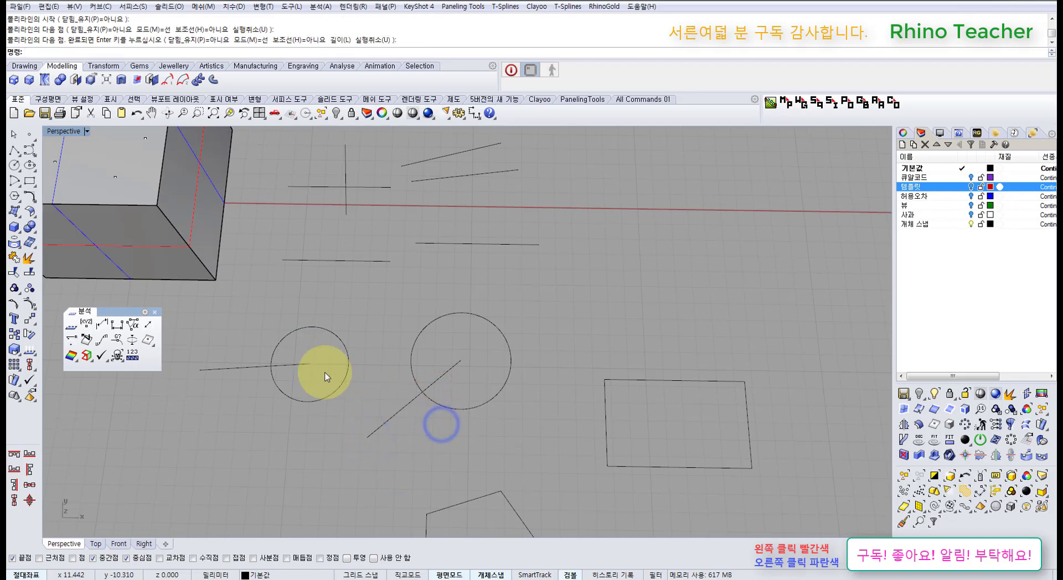
Step: Delete both test lines drawn from the centers of the two circles
right_drag(323, 382, 292, 391)
click(219, 359)
click(373, 422)
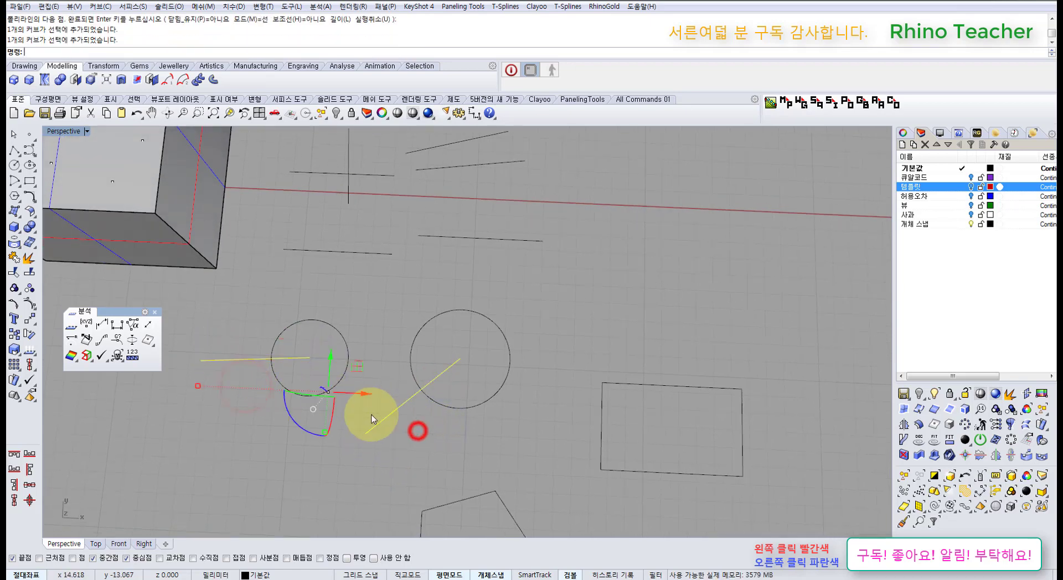
key(Delete)
Step: Move the large circle sideways so that it overlaps the small circle
drag(477, 418, 470, 382)
shift+right_drag(445, 374, 505, 399)
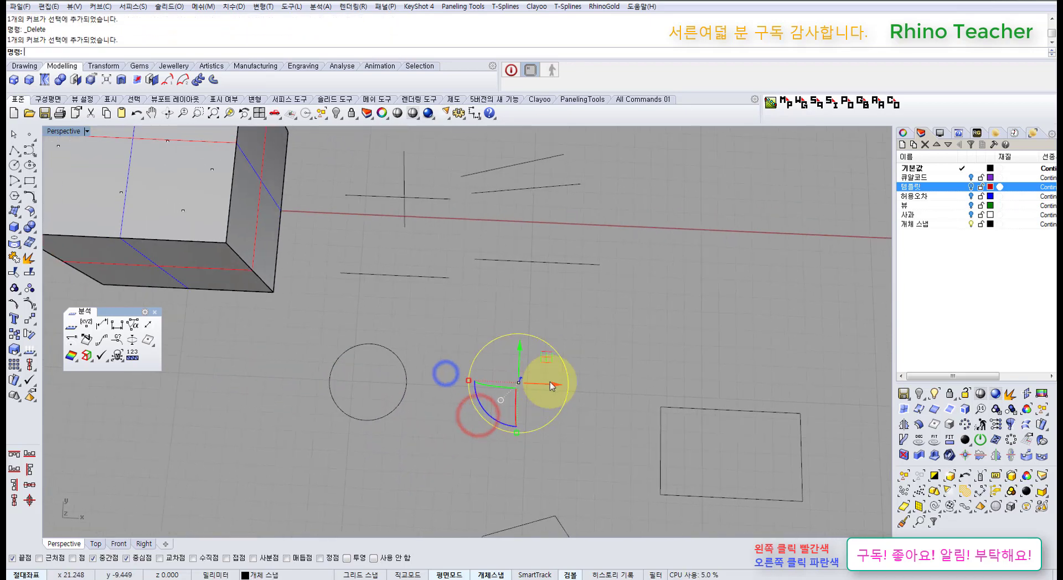
drag(554, 384, 447, 385)
scroll(343, 382, up, 5)
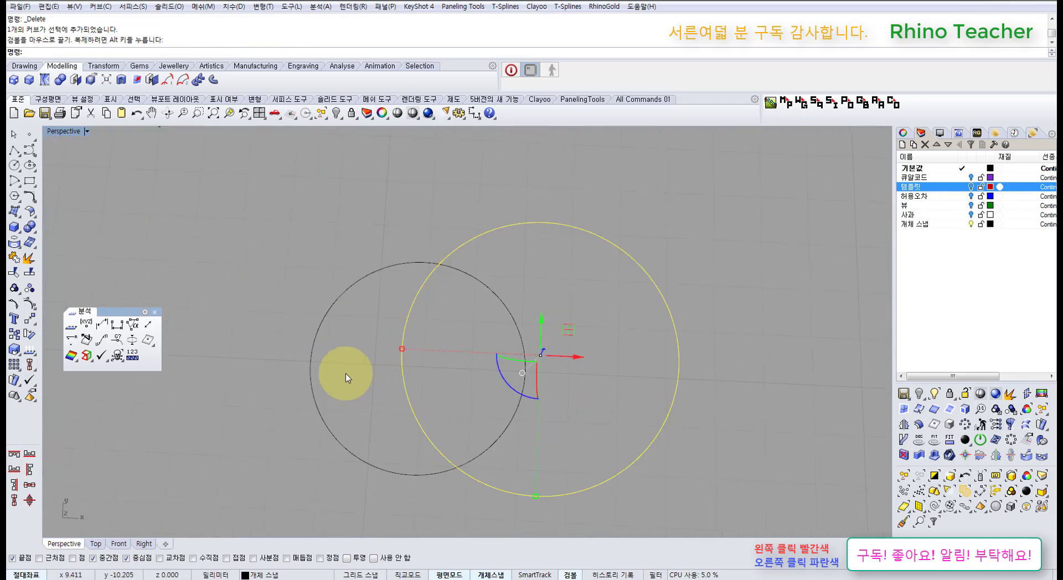
Step: Undo the large circle's move and the deletion of the test lines, and redo both
click(346, 377)
click(346, 377)
key(ctrl+z)
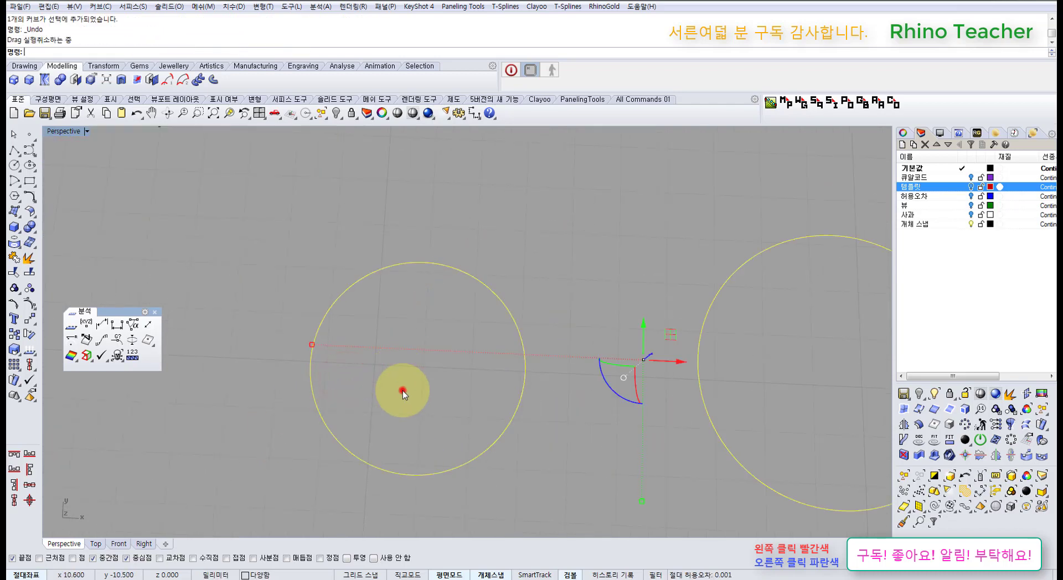
click(317, 443)
click(423, 393)
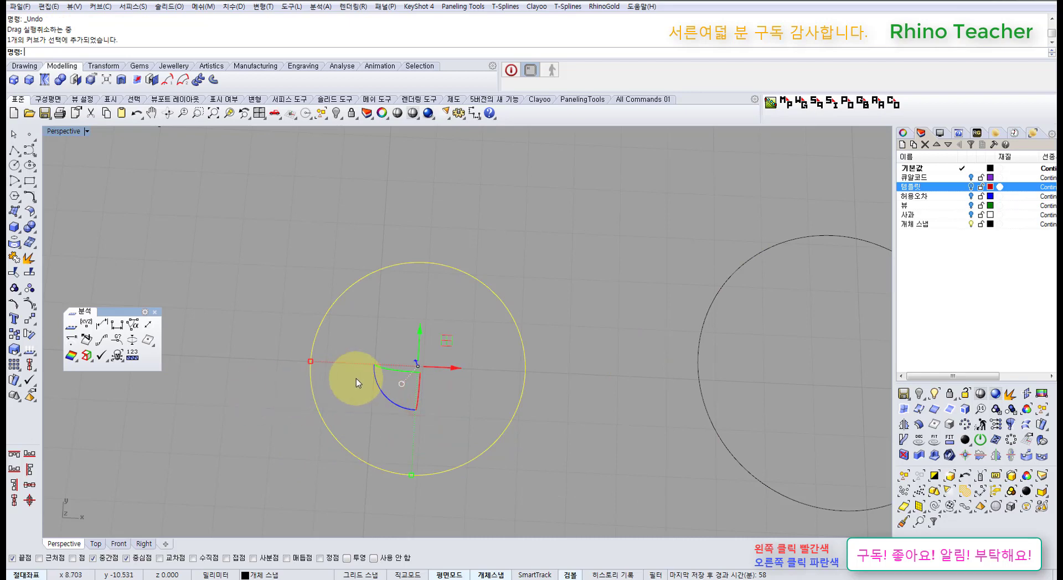
scroll(447, 374, down, 2)
key(ctrl+z)
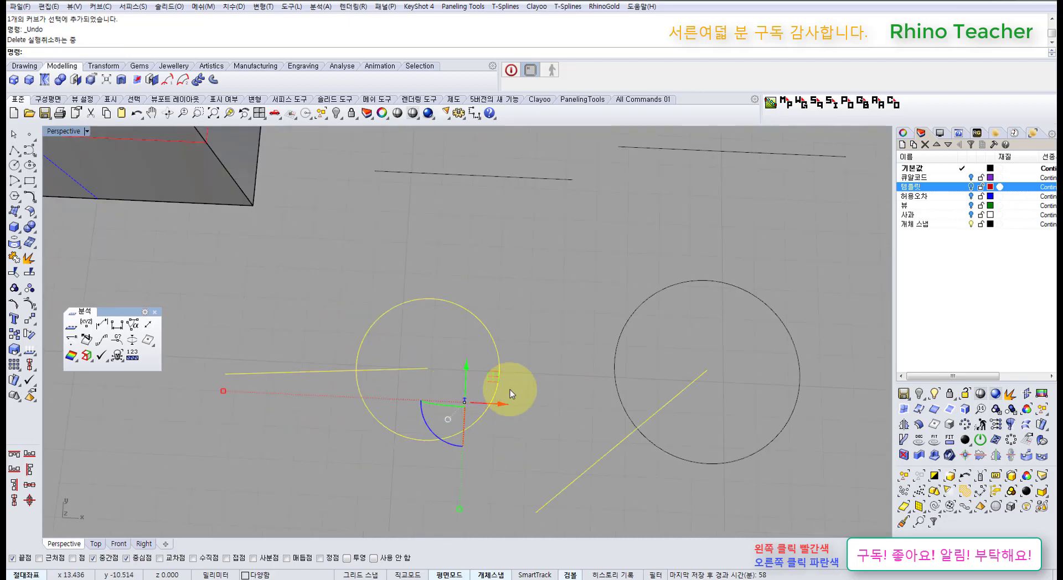
key(ctrl+y)
key(ctrl+y)
click(545, 357)
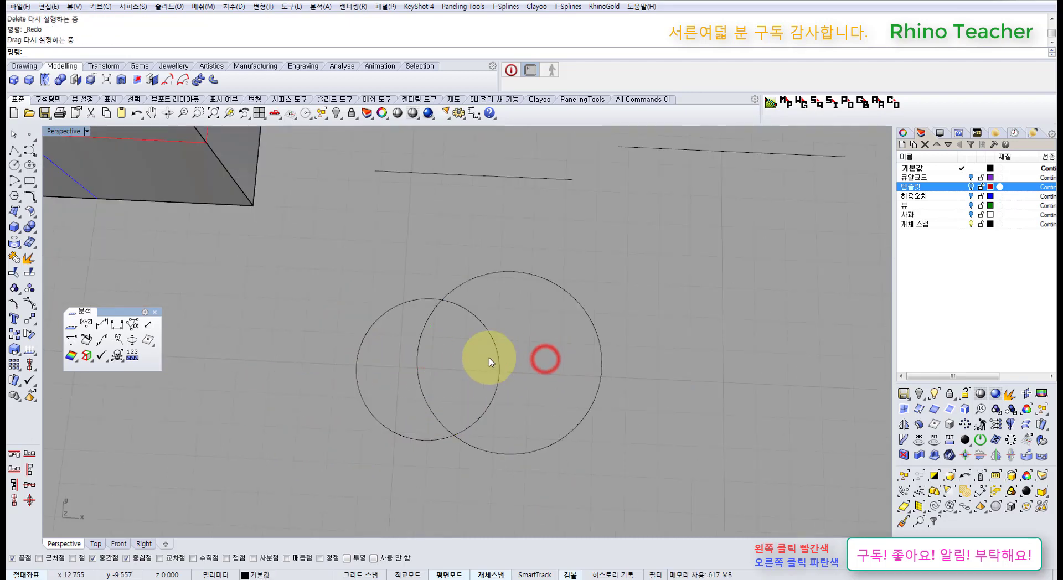
Step: Draw a straight polyline from the small overlapping circle's center to its lower left, using the Center snap
shift+right_drag(489, 358, 490, 346)
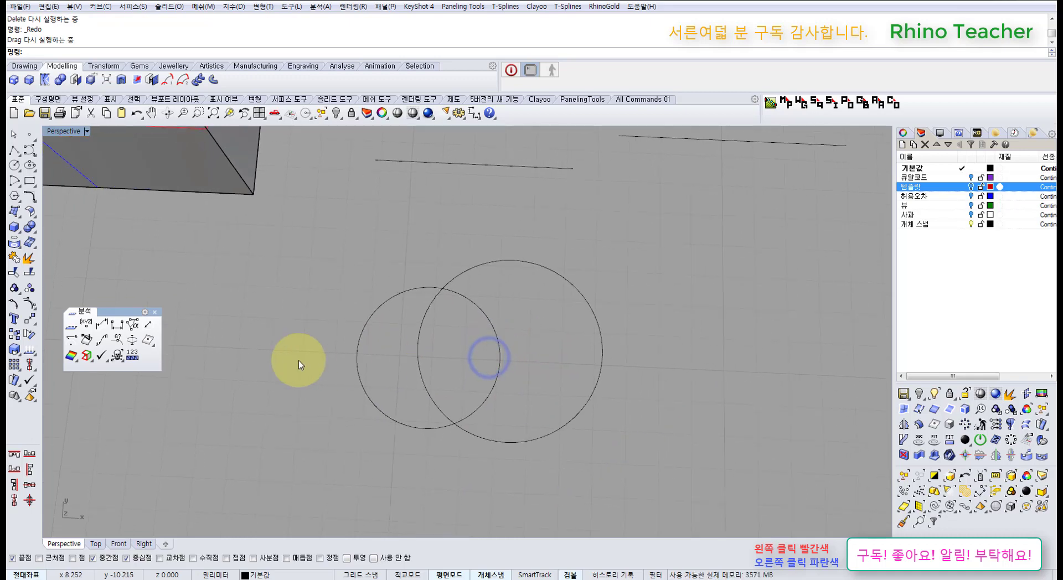
click(14, 154)
click(370, 405)
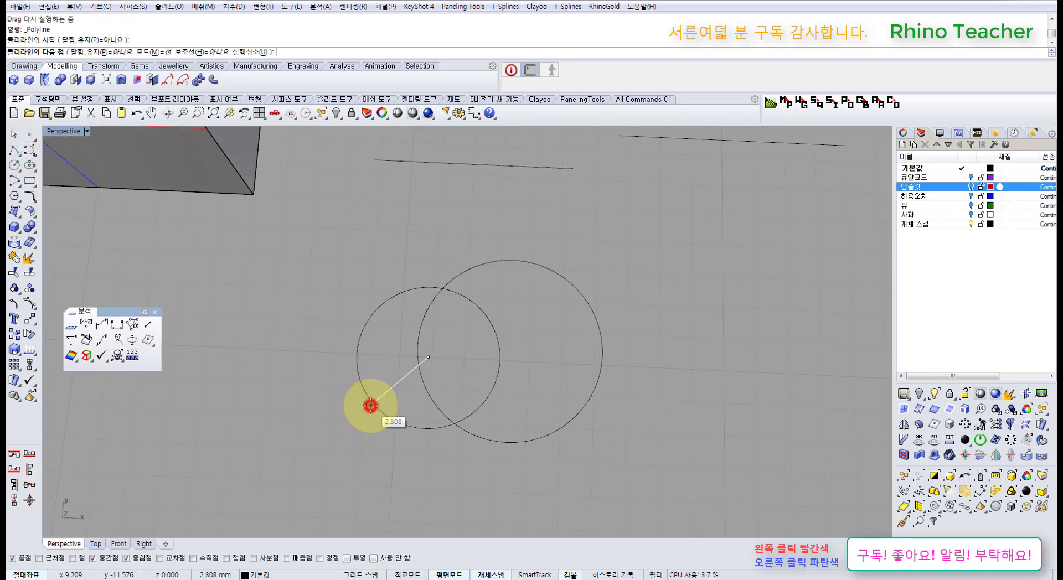
click(241, 458)
right_click(564, 453)
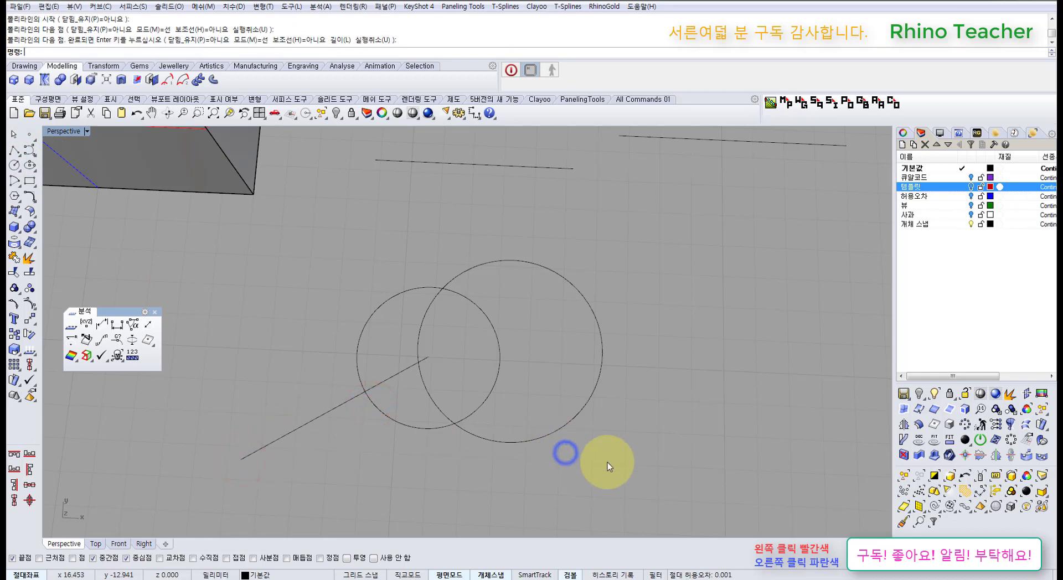
Step: Draw a straight polyline from the large overlapping circle's center to its lower right, using the Center snap
right_click(607, 463)
click(574, 423)
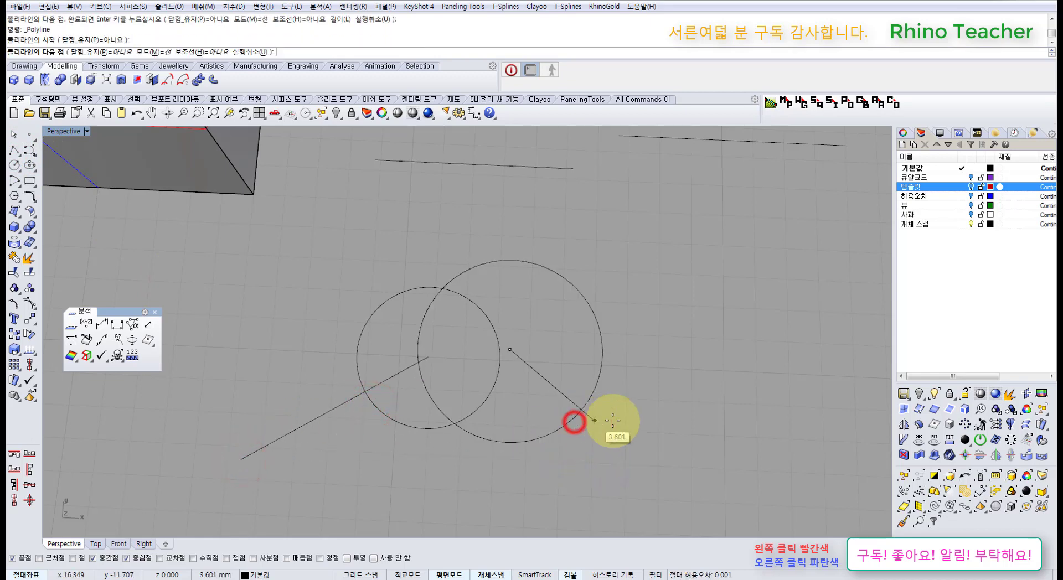
click(769, 452)
right_click(739, 466)
Step: Draw a straight polyline from the pentagon's center to a point left of the pentagon, using the Center snap
scroll(739, 465, down, 10)
shift+right_drag(797, 491, 501, 326)
right_click(503, 326)
scroll(453, 350, up, 4)
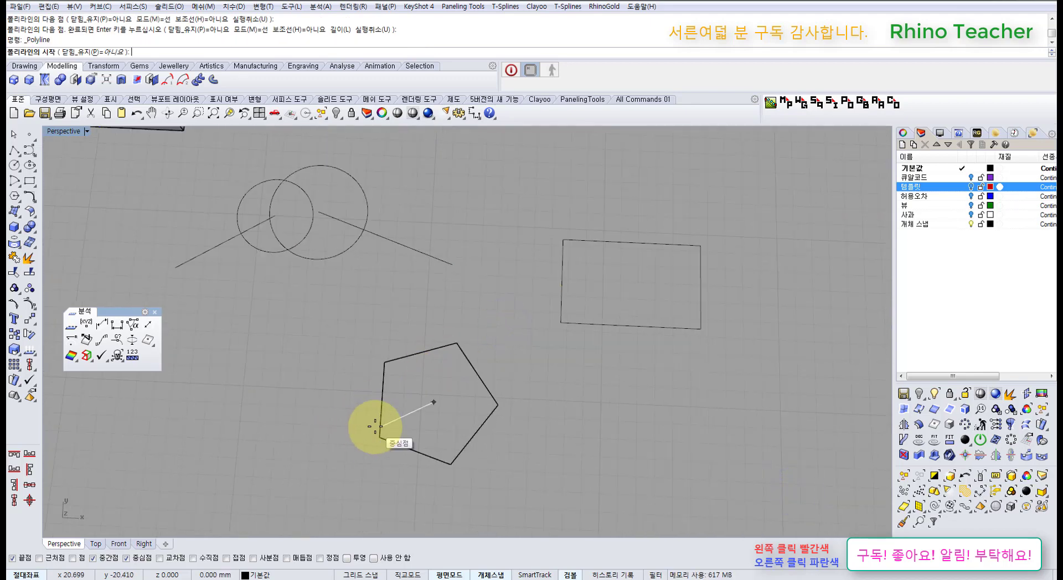
click(374, 427)
click(204, 391)
right_click(269, 381)
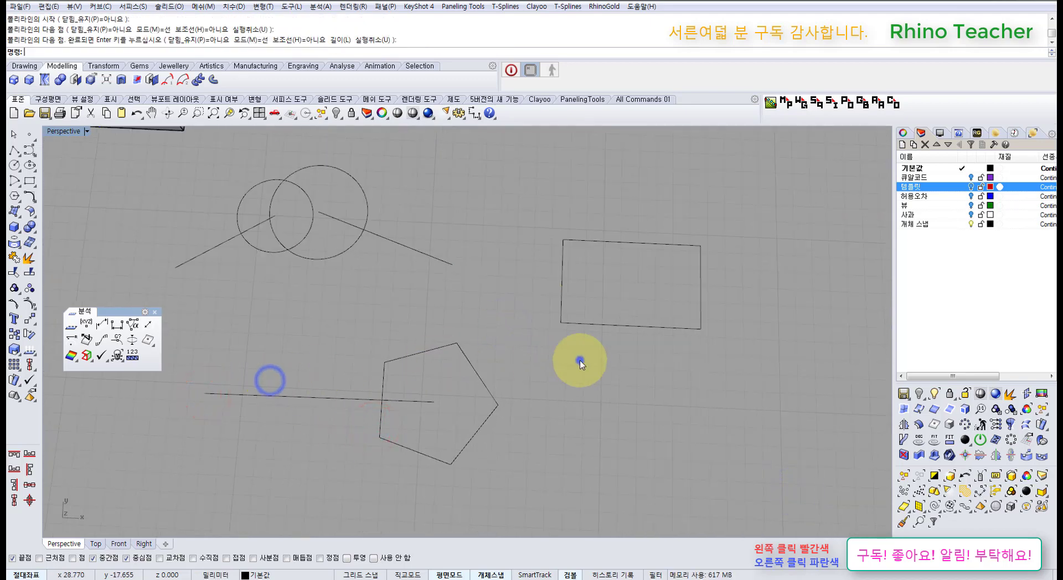
Step: Draw a straight polyline from the rectangle's center to a point below it, using the Center snap
right_click(580, 363)
click(599, 322)
click(548, 445)
right_click(548, 446)
Step: Draw a closed, irregular four-sided polyline to the right of the rectangle and select it
scroll(577, 428, down, 3)
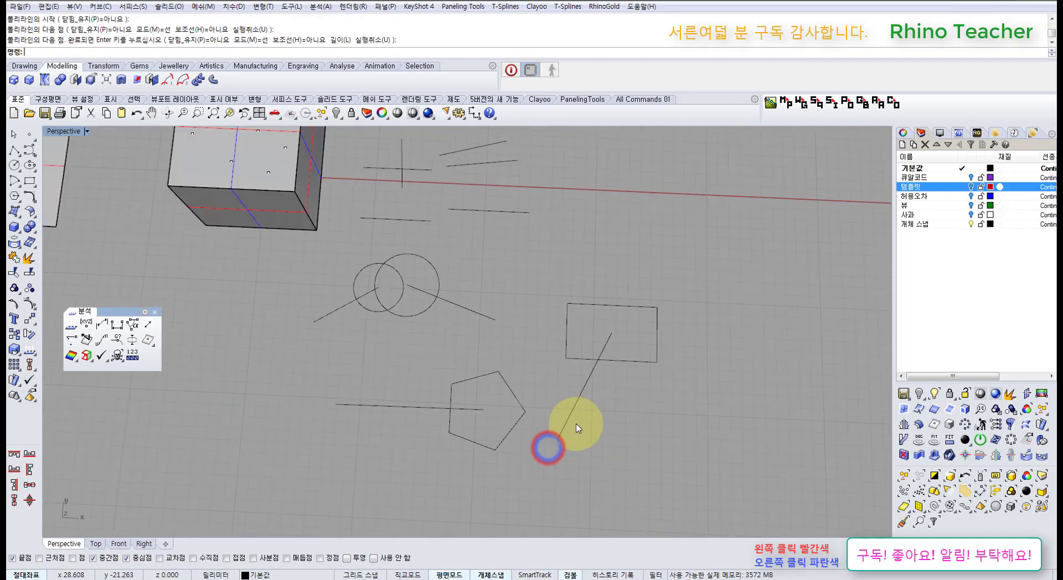
click(16, 151)
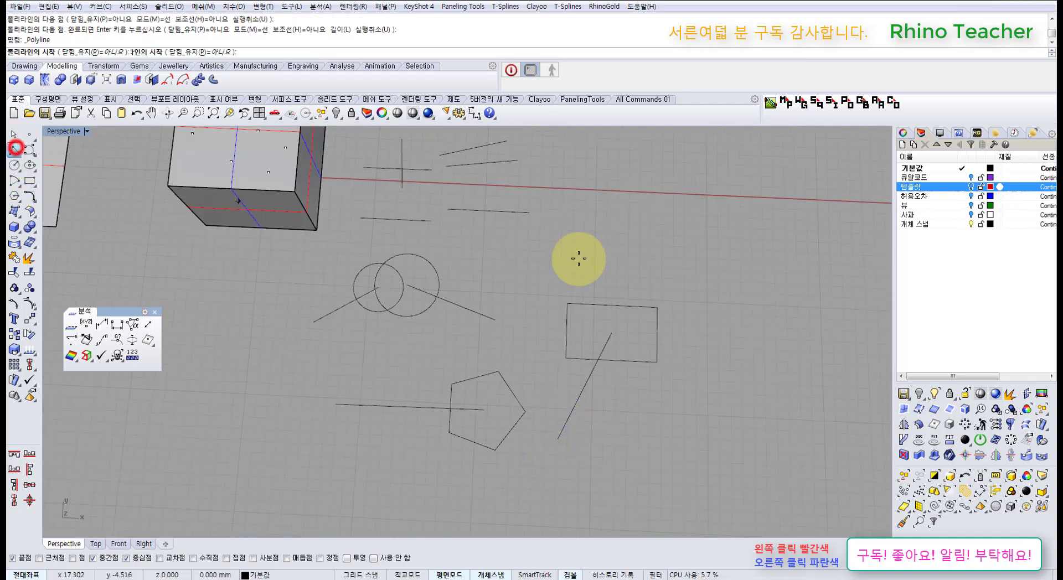
click(753, 310)
click(681, 410)
click(788, 444)
click(847, 361)
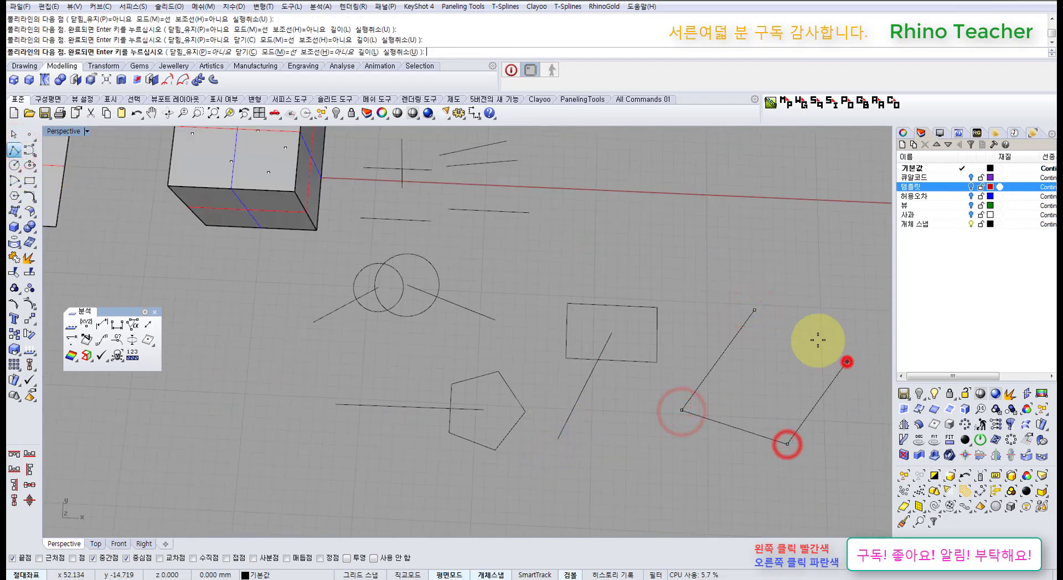
click(752, 309)
shift+right_drag(755, 363, 658, 353)
scroll(658, 363, up, 4)
click(608, 321)
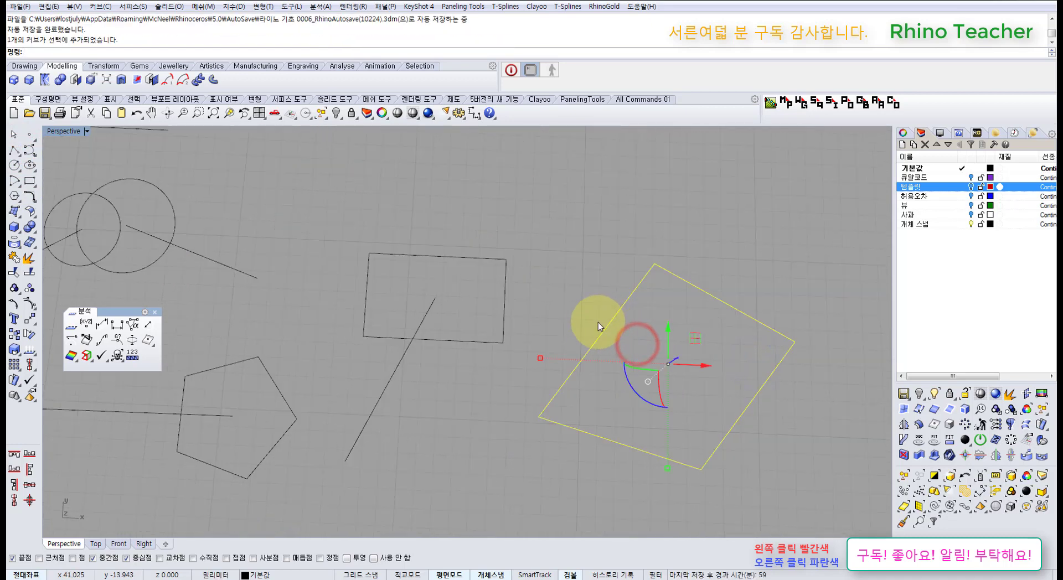
click(15, 152)
click(590, 424)
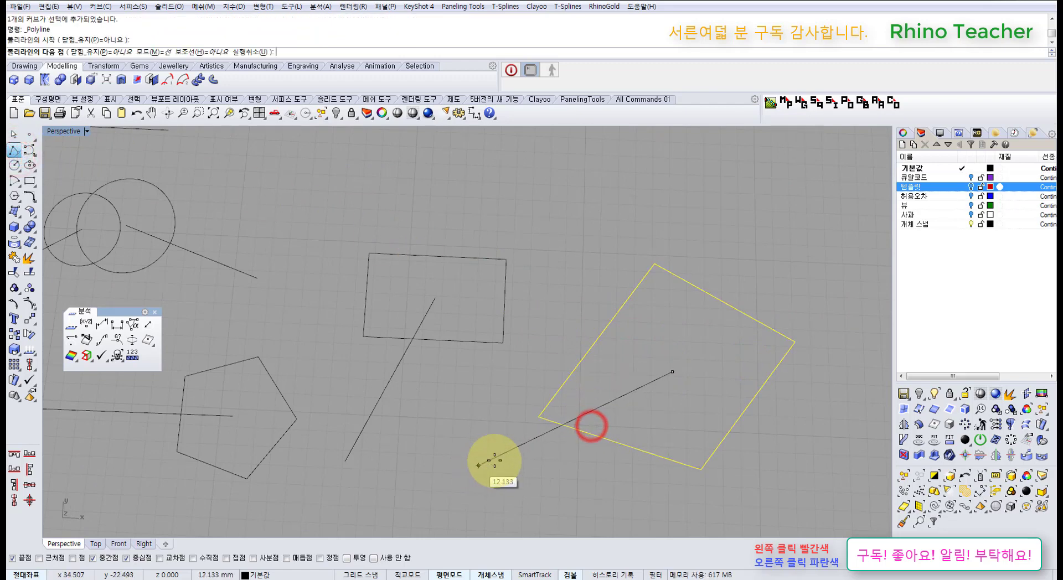
right_click(603, 385)
Step: Draw a straight polyline from the irregular quadrilateral's center across its lower edge to the lower left
right_click(605, 385)
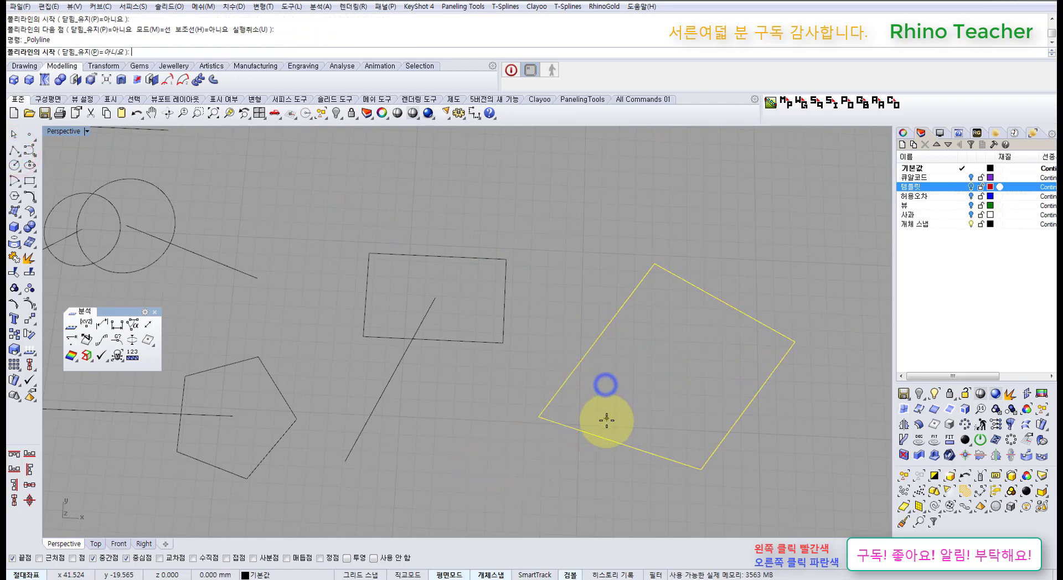
click(603, 434)
click(503, 501)
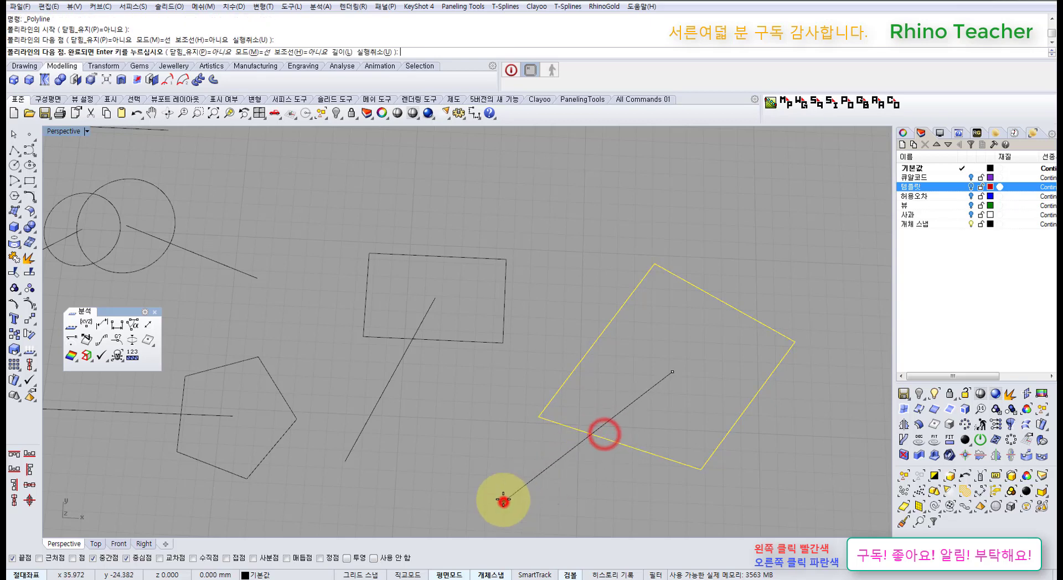
right_click(613, 365)
Step: Draw a straight polyline from the irregular quadrilateral's center across its upper-left edge to the upper left
right_click(613, 352)
click(607, 333)
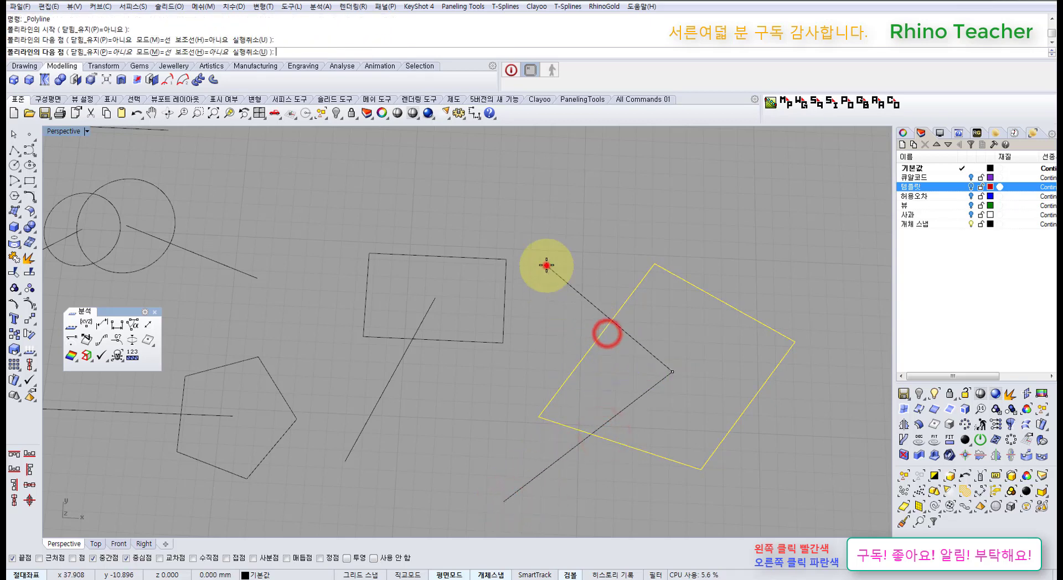
click(546, 265)
right_click(546, 265)
Step: Delete both test lines drawn from the irregular quadrilateral's center
scroll(540, 393, down, 4)
click(536, 451)
drag(557, 467, 528, 417)
drag(569, 308, 548, 348)
key(Delete)
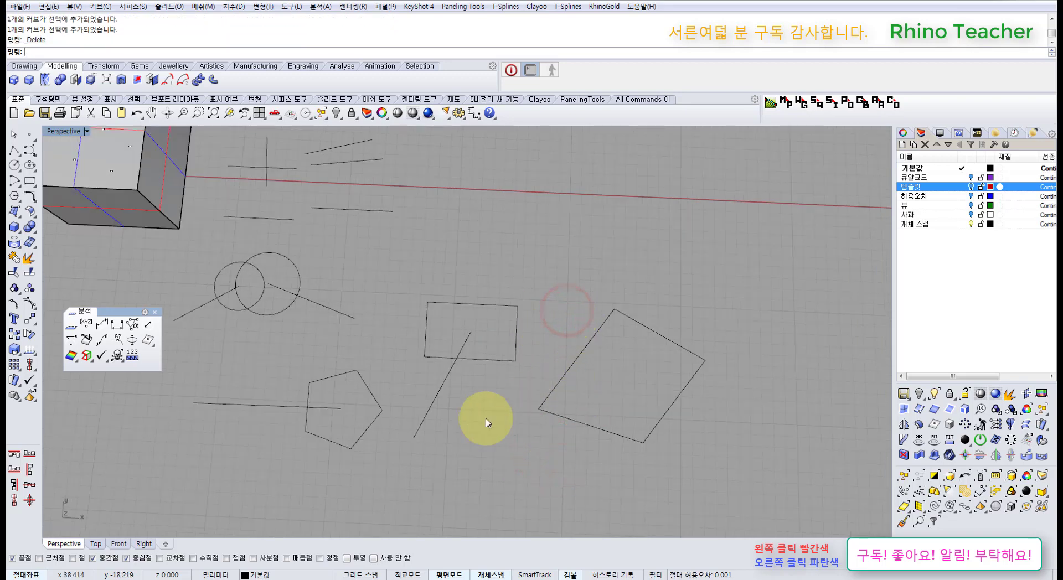
Step: Reopen the floating Analysis tools and detach the mass properties tools, including area and volume centroid, beside them
click(154, 313)
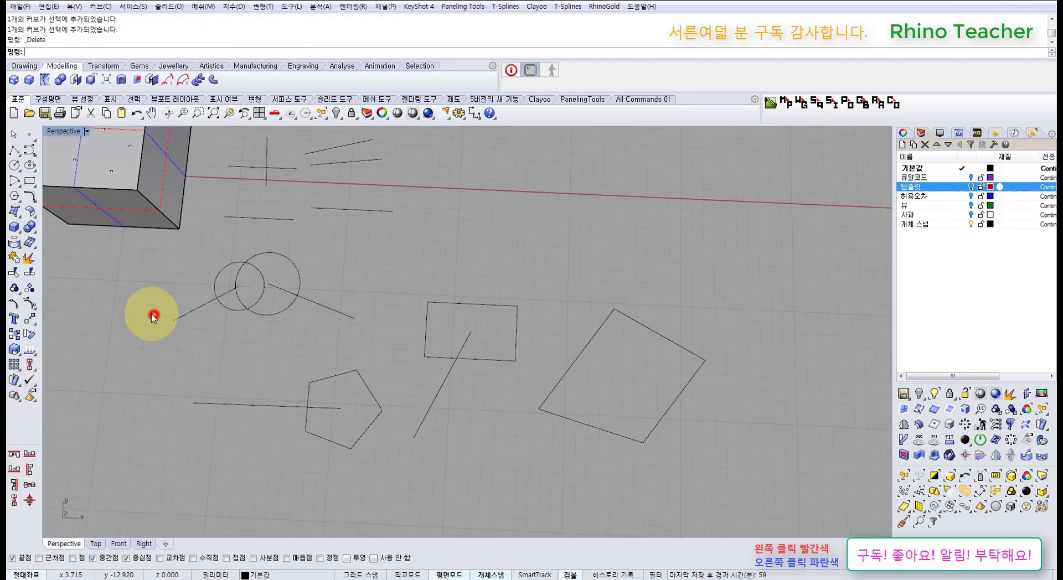
click(31, 352)
click(67, 343)
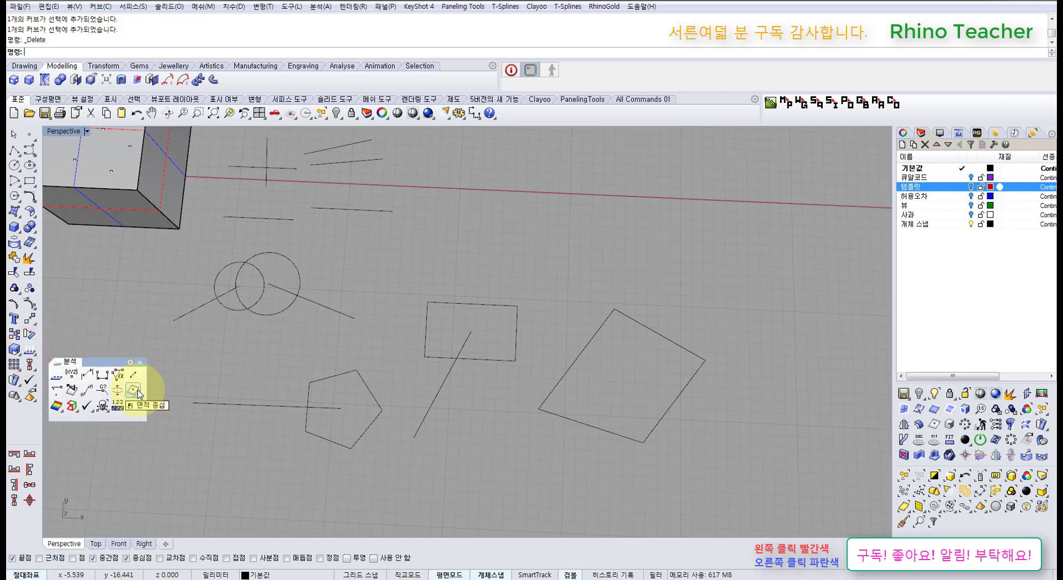
click(138, 392)
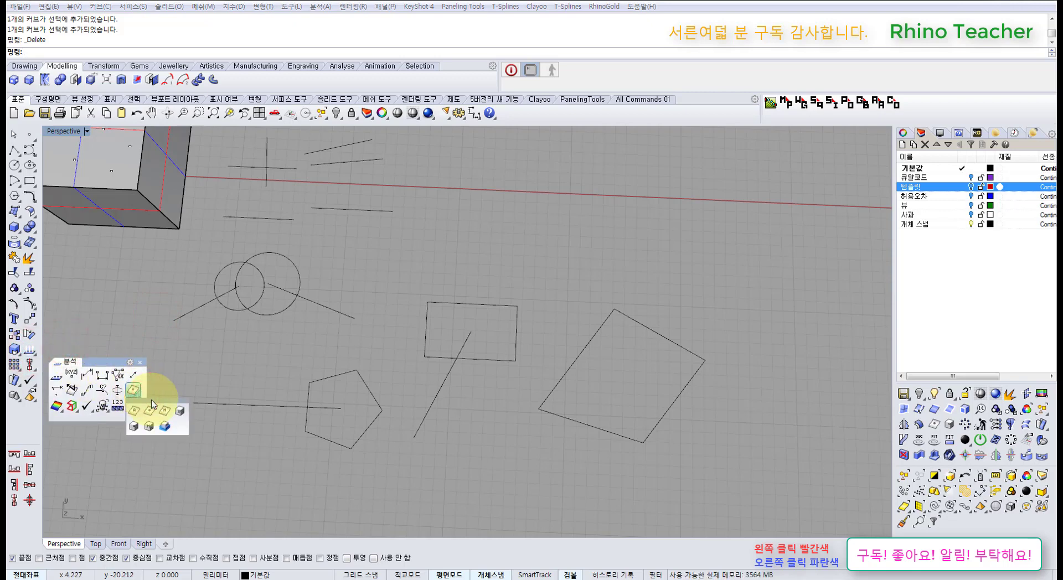
drag(151, 401, 152, 419)
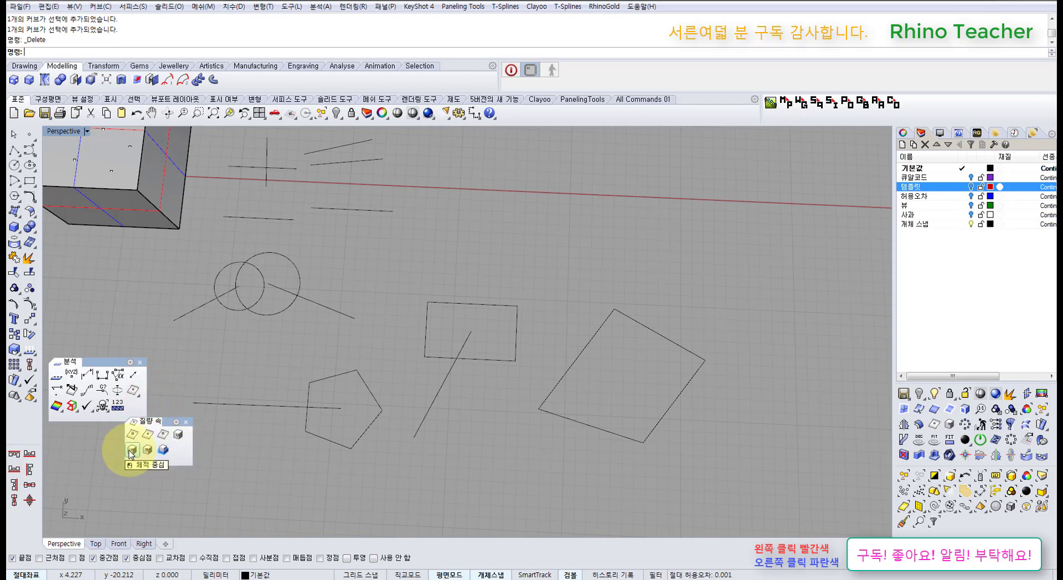
Step: Measure the box's volume with the Volume command, and deselect the box
mouse_move(462, 413)
right_down()
mouse_move(458, 373)
mouse_move(267, 439)
right_up()
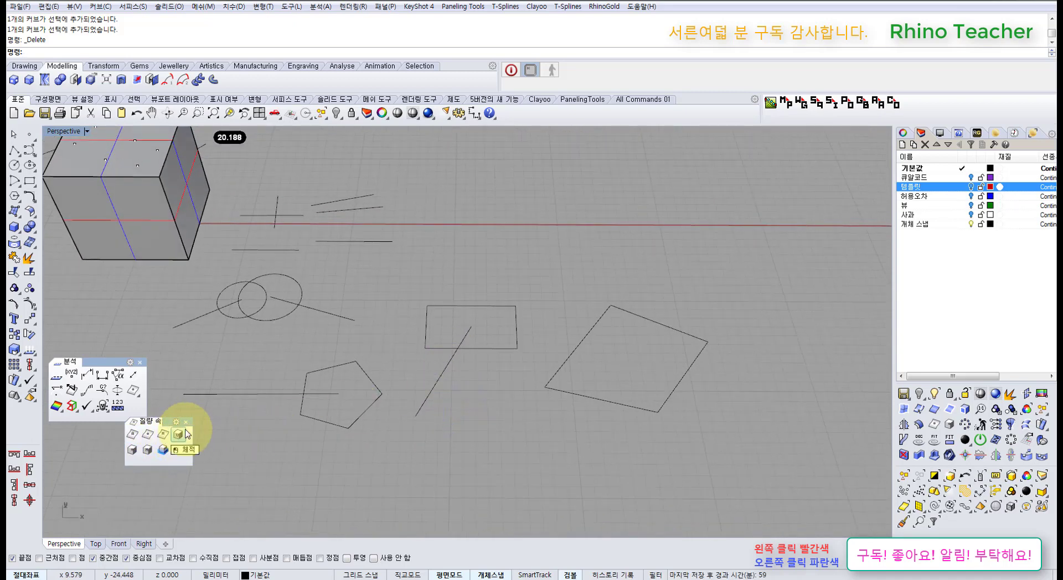
click(148, 222)
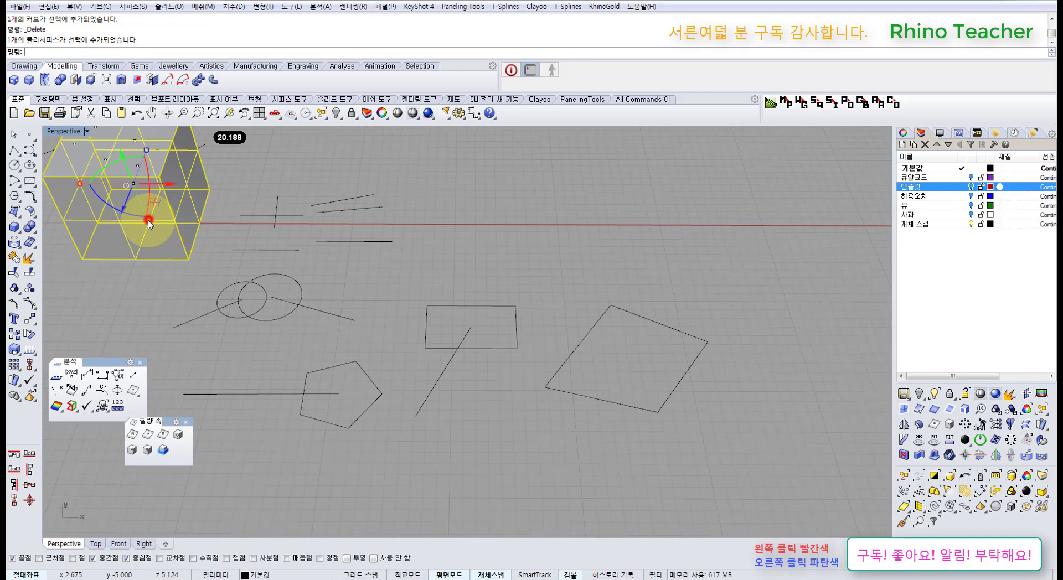
click(178, 434)
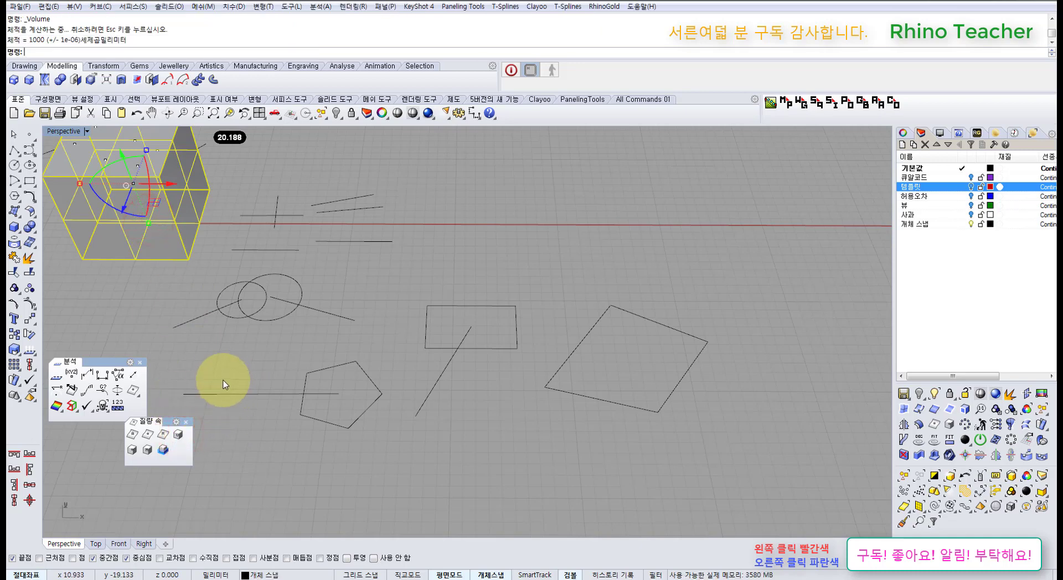
right_drag(233, 428, 238, 424)
key(Escape)
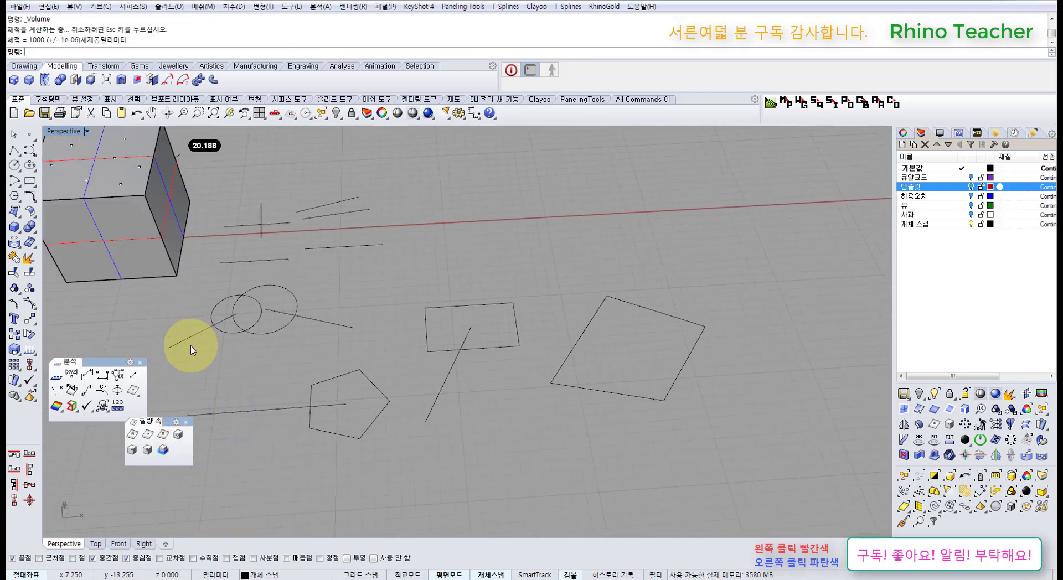
Step: Leave only the Center snap on and draw a straight polyline from the irregular quadrilateral's center to its lower left
mouse_move(182, 324)
shift+right_down()
mouse_move(221, 315)
mouse_move(394, 411)
shift+right_up()
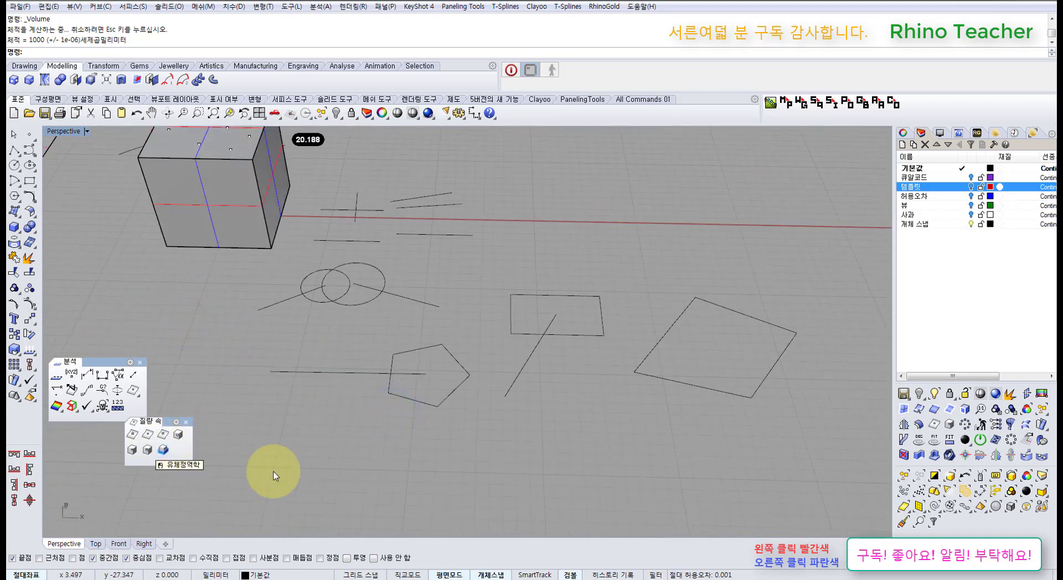
right_drag(579, 384, 628, 398)
shift+right_drag(628, 398, 363, 436)
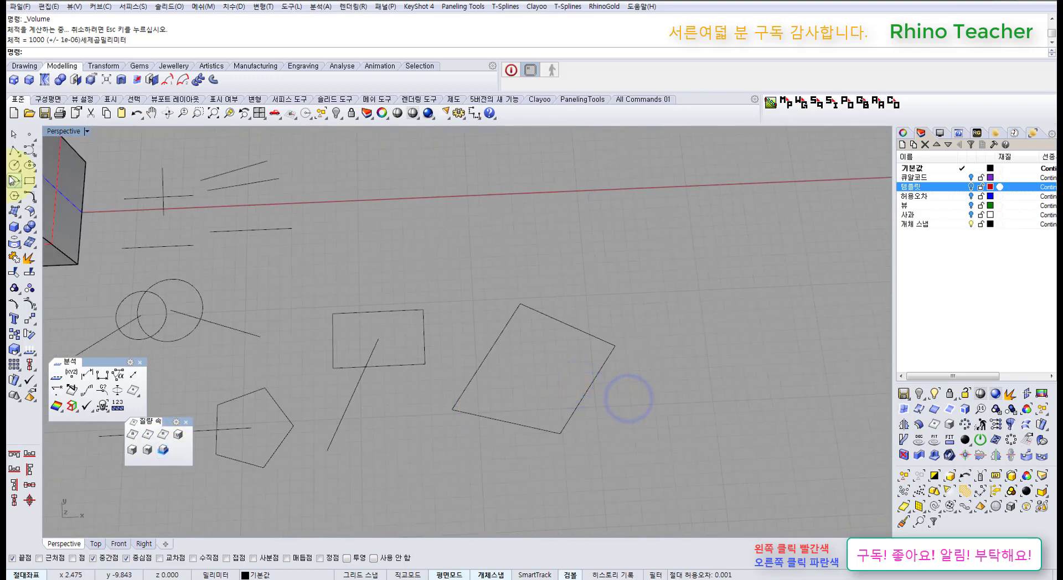
click(12, 152)
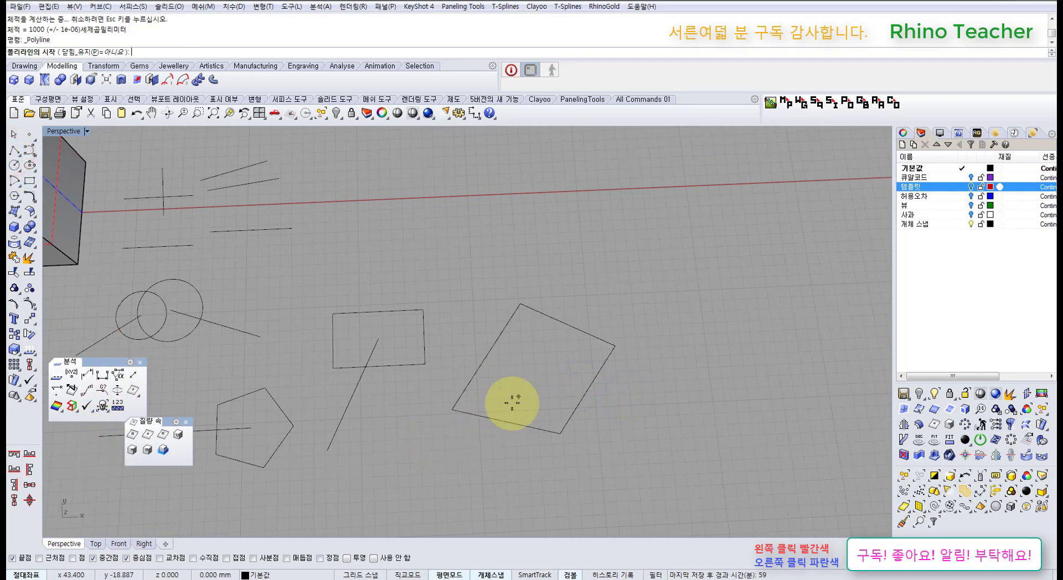
right_click(128, 557)
click(505, 411)
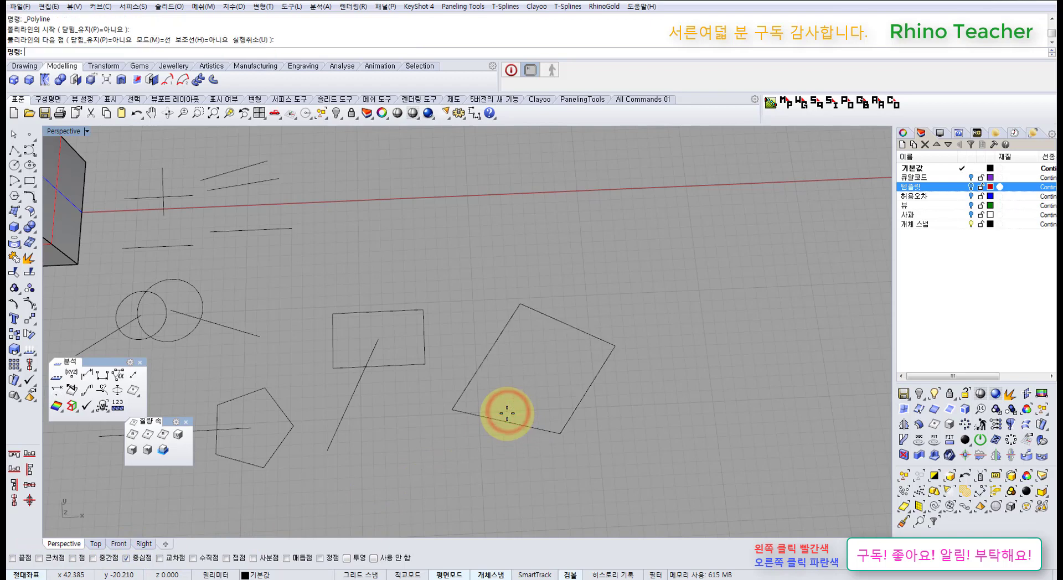
click(452, 485)
right_click(453, 485)
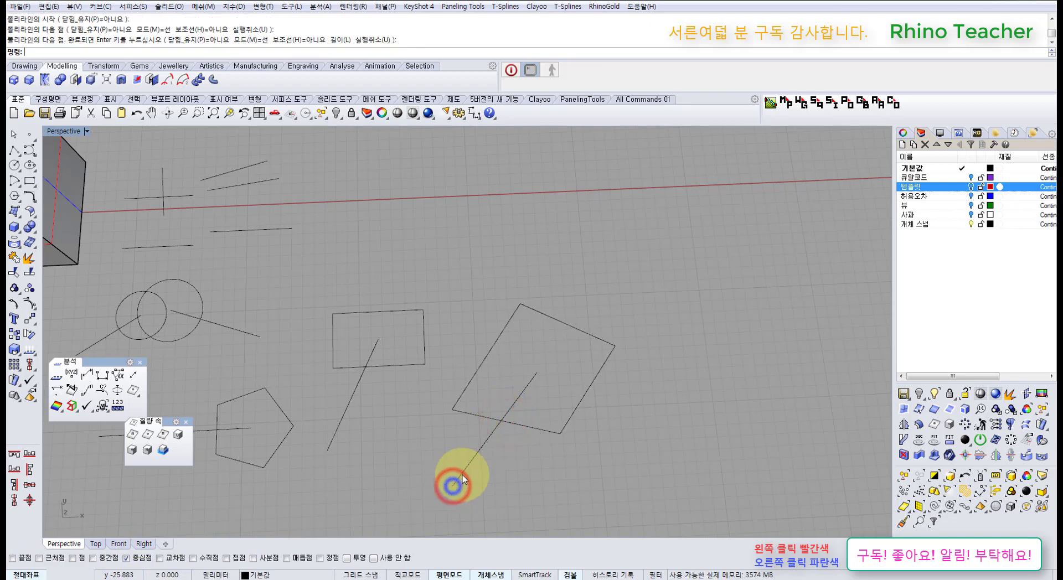
Step: Mark the area centroid of the tilted quadrilateral with a point and clear the selection
scroll(462, 475, up, 3)
drag(699, 462, 581, 374)
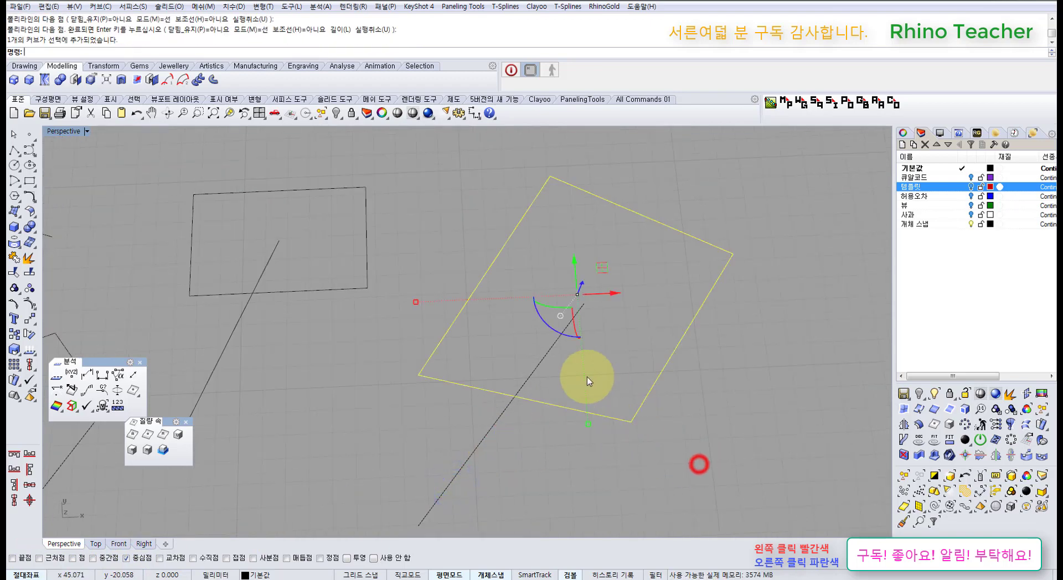
click(152, 440)
click(293, 437)
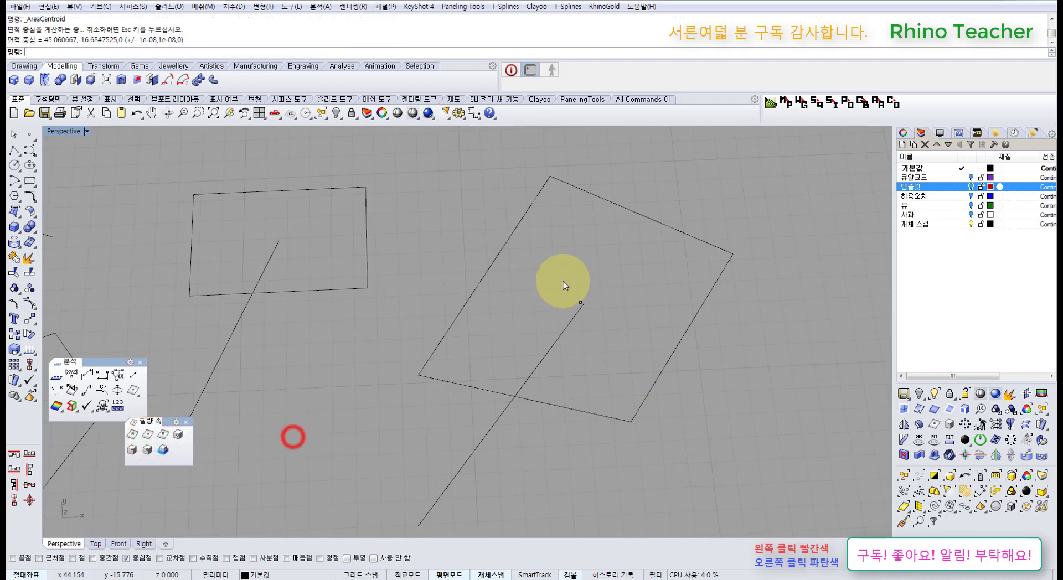
Step: Delete the area centroid point inside the tilted quadrilateral
scroll(576, 307, up, 5)
drag(568, 301, 626, 368)
scroll(624, 377, down, 5)
right_drag(623, 409, 622, 394)
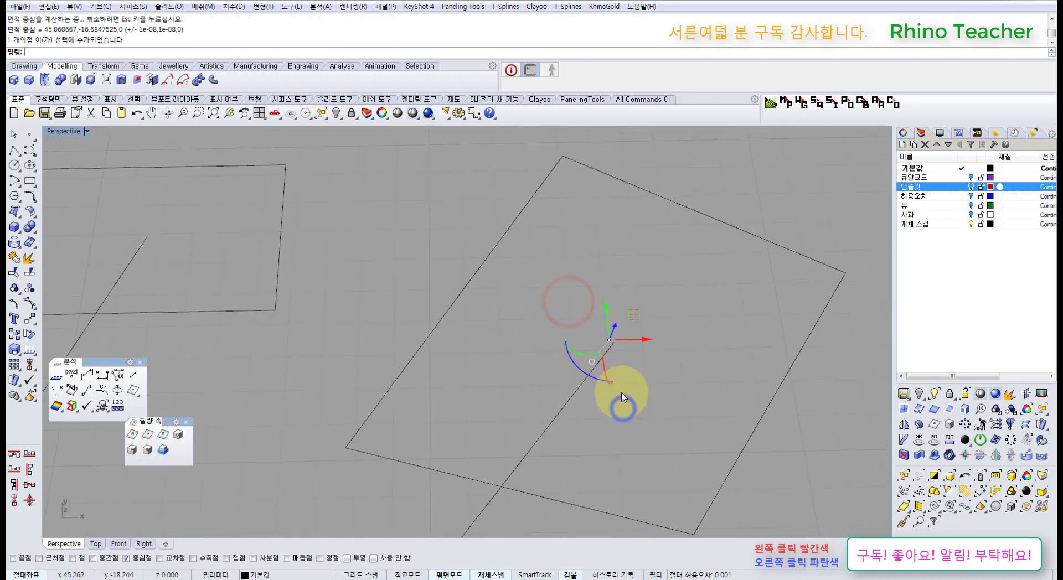
key(Delete)
Step: Delete the lines that start at the centres of the rectangle, tilted quadrilateral, pentagon and two overlapping circles
scroll(600, 412, down, 6)
shift+right_drag(577, 477, 668, 421)
scroll(669, 421, down, 8)
drag(701, 460, 620, 458)
right_click(573, 258)
scroll(550, 288, up, 5)
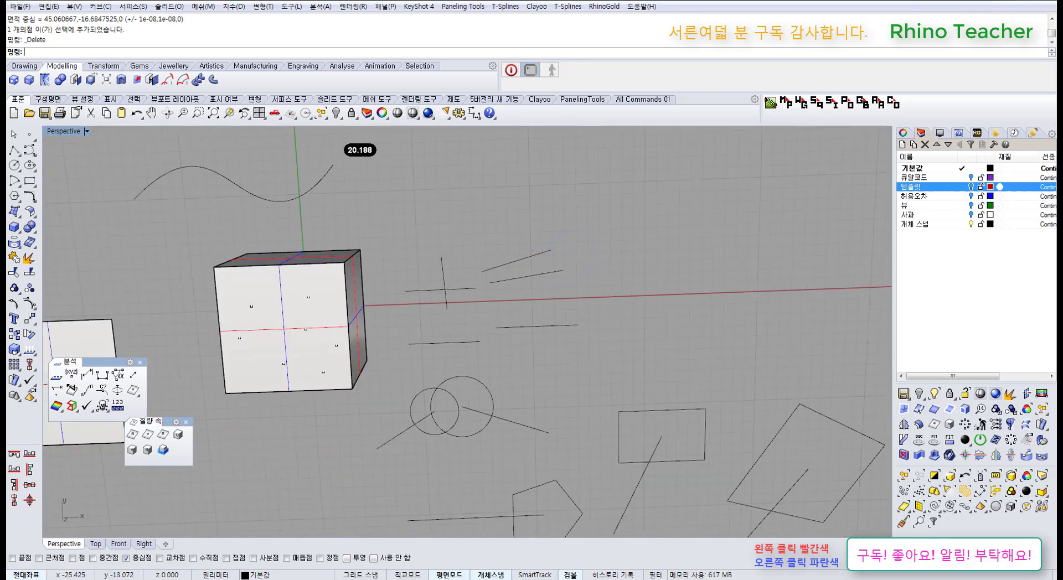
right_drag(503, 420, 577, 437)
drag(580, 446, 503, 390)
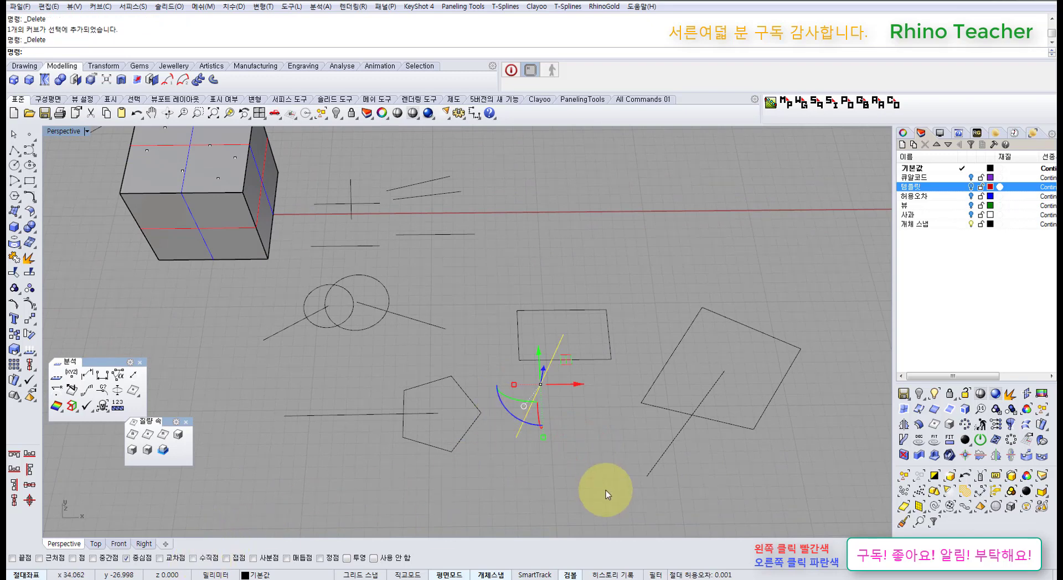
key(Delete)
click(700, 484)
click(304, 460)
drag(287, 363, 238, 332)
key(Delete)
drag(424, 344, 413, 309)
key(Delete)
Step: Use only the Intersection object snap to draw a short polyline from where the horizontal and vertical lines cross
right_drag(410, 315, 487, 391)
scroll(505, 362, down, 6)
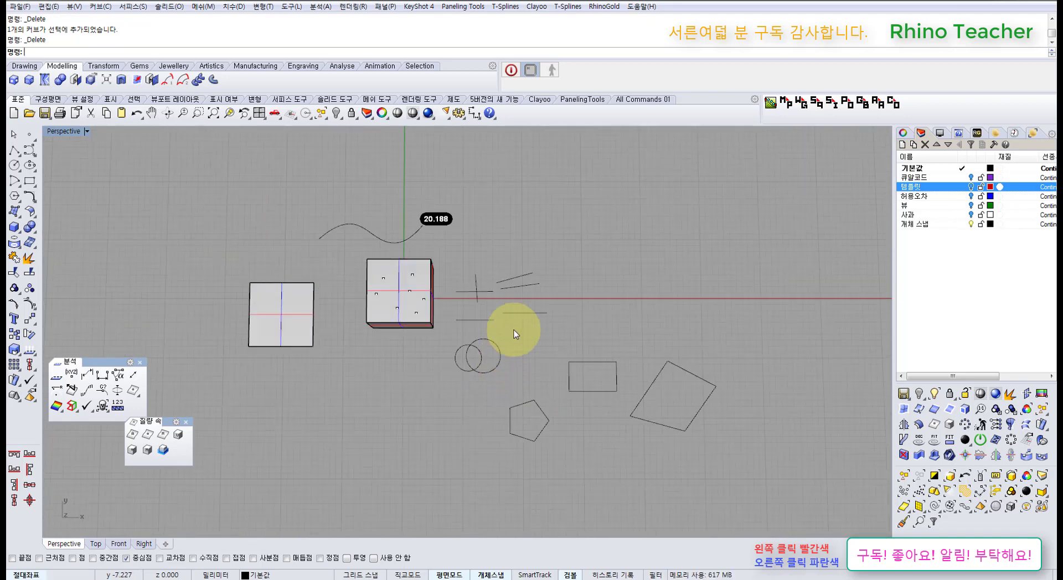
scroll(500, 301, up, 6)
shift+right_drag(470, 291, 497, 312)
right_drag(469, 361, 460, 301)
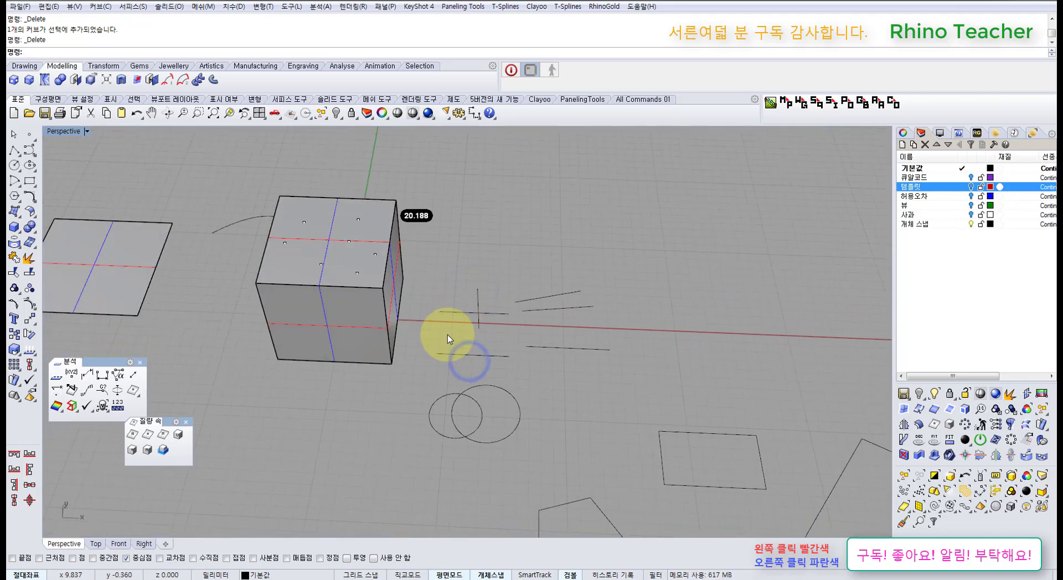
shift+right_drag(434, 368, 444, 357)
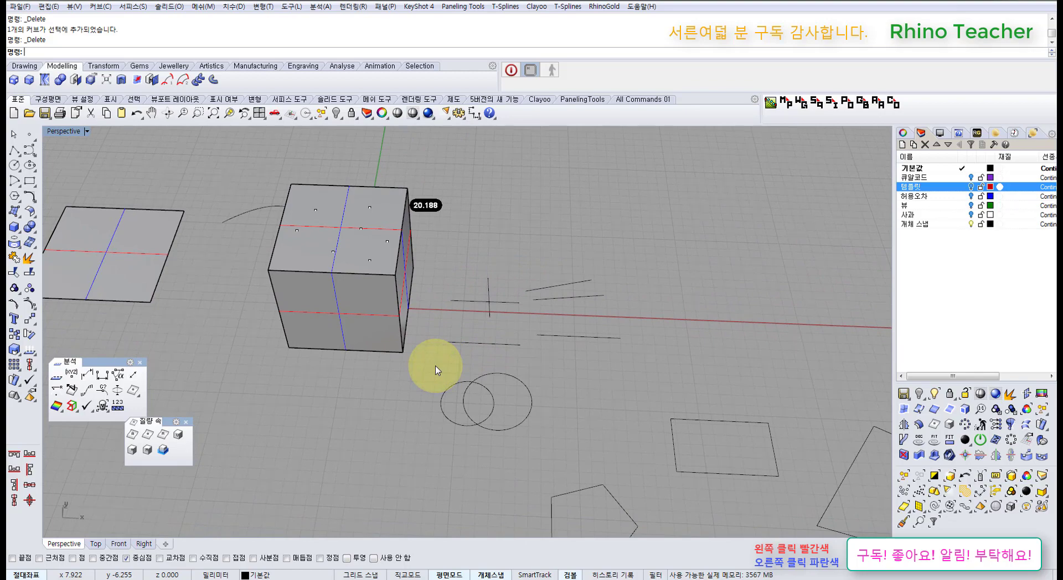
click(15, 153)
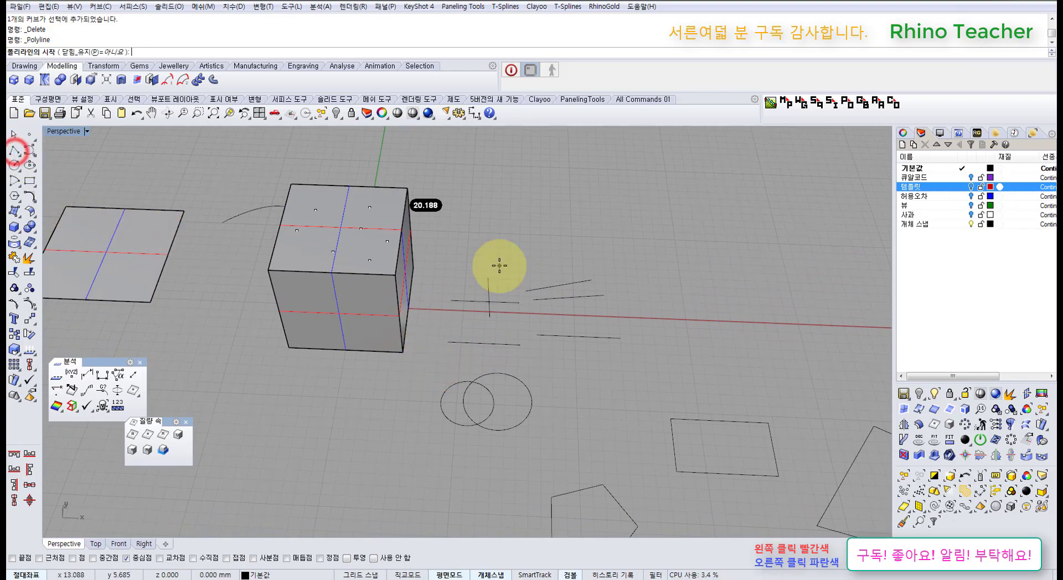
right_drag(498, 265, 505, 313)
scroll(494, 290, up, 5)
scroll(487, 275, up, 2)
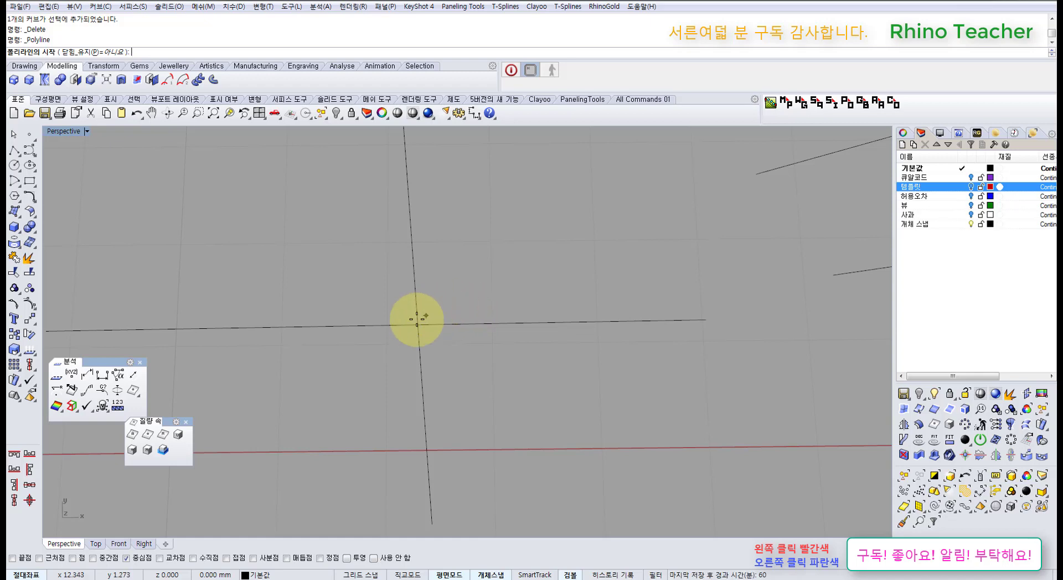
click(175, 556)
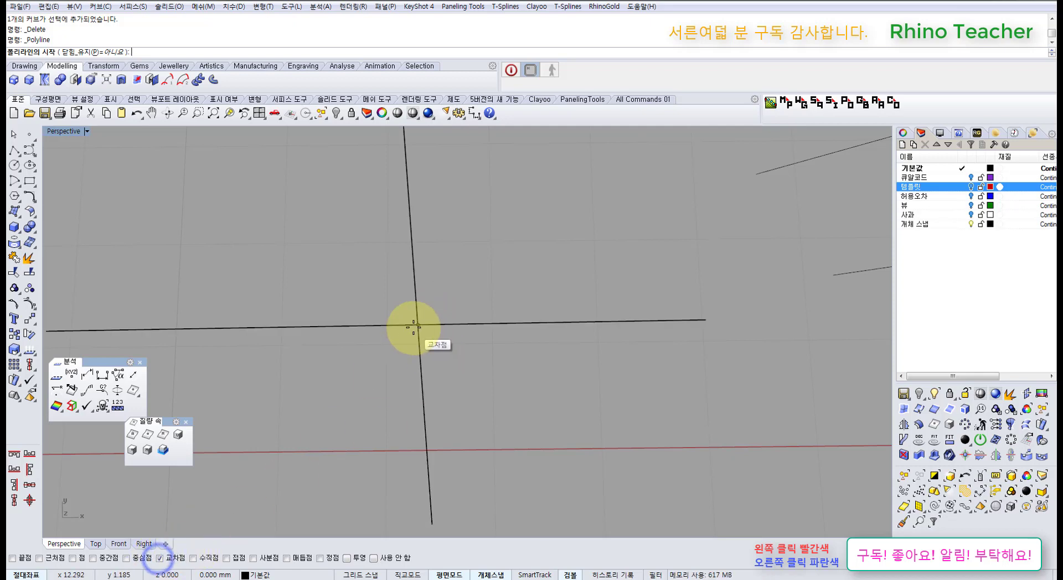
click(416, 326)
scroll(398, 387, down, 3)
click(294, 464)
right_click(295, 465)
Step: Draw a short polyline upward from the upper intersection of the two overlapping circles
scroll(295, 464, down, 8)
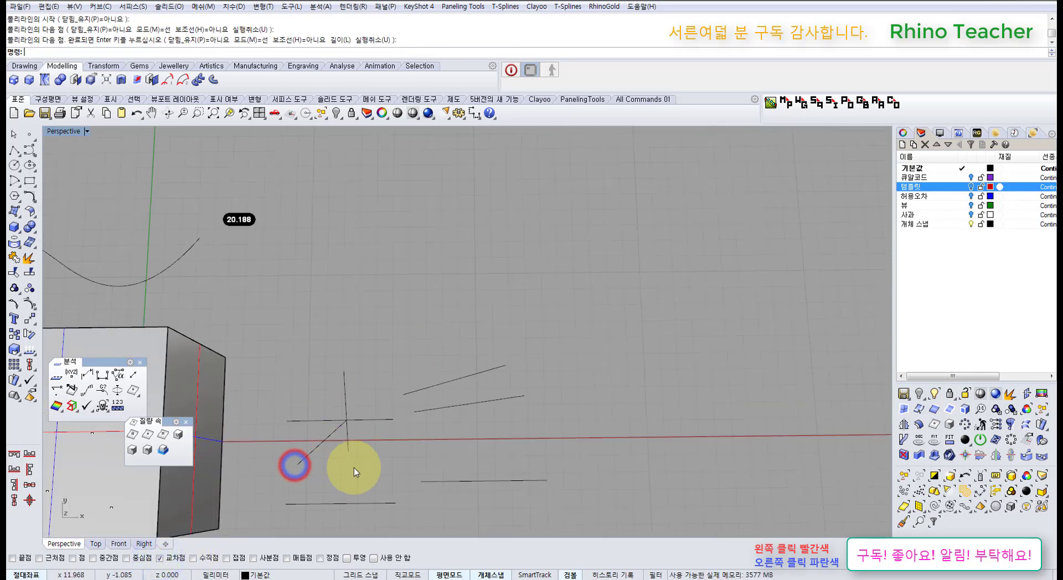
shift+right_drag(382, 465, 510, 316)
right_click(491, 324)
click(447, 428)
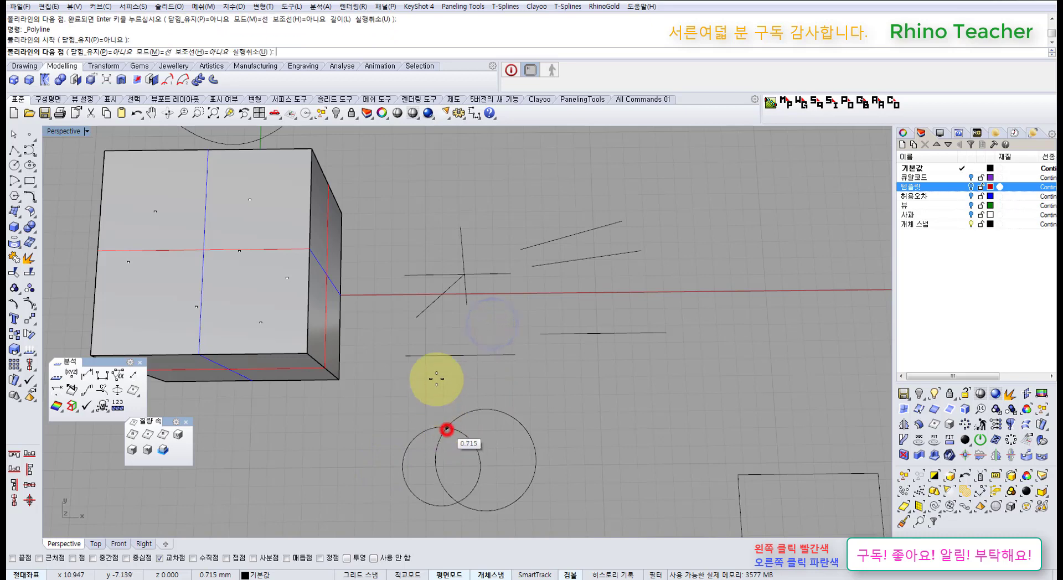
click(436, 380)
right_click(435, 379)
Step: Draw a short polyline downward from the lower intersection of the two overlapping circles
shift+right_drag(457, 475, 456, 391)
right_click(456, 389)
click(457, 419)
right_click(459, 419)
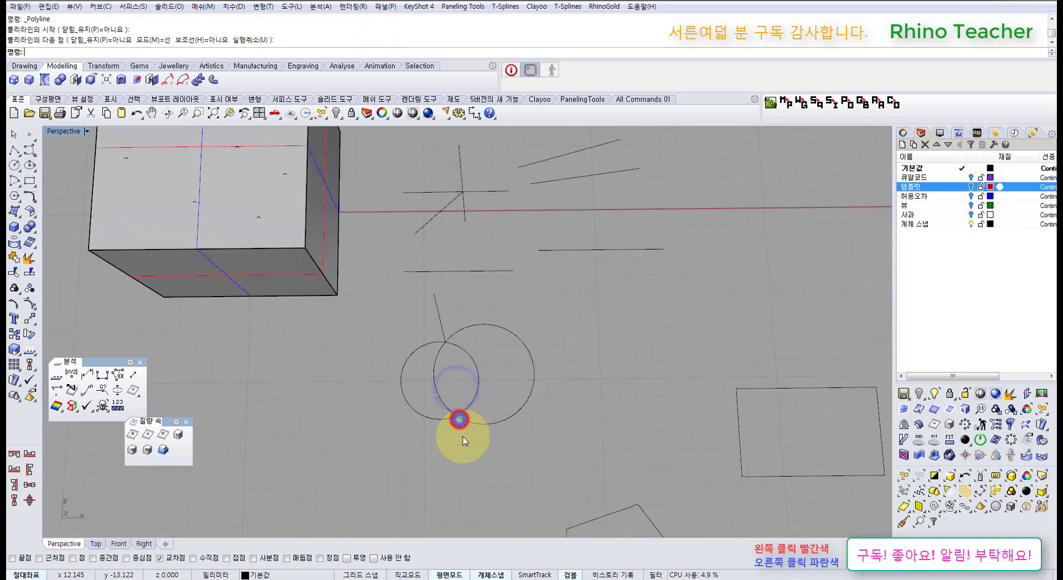
right_click(458, 437)
click(455, 417)
click(425, 480)
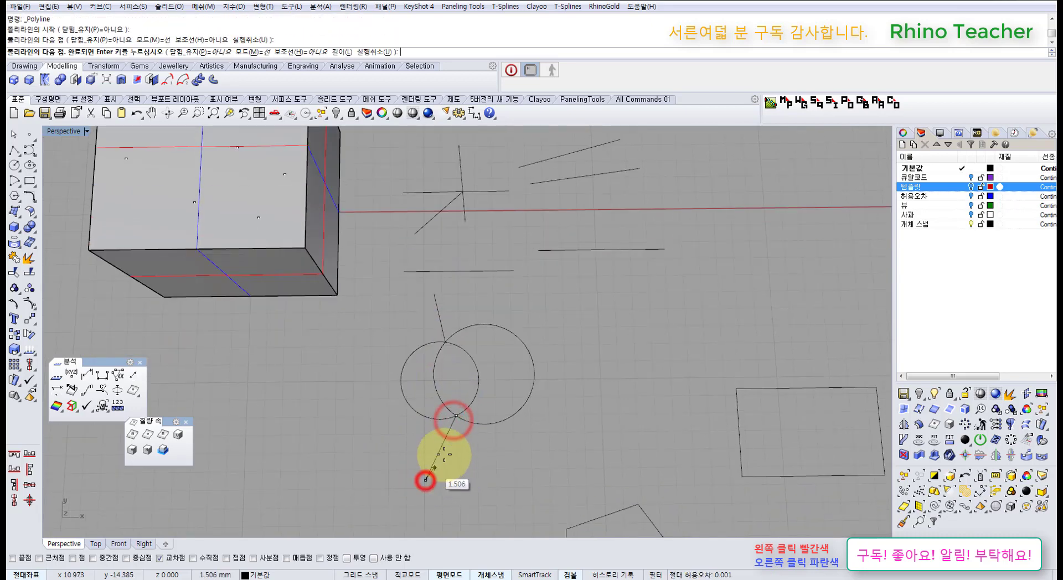
scroll(443, 457, down, 2)
right_click(453, 452)
Step: Draw a polyline outward from the lower-left corner of the flat square surface using the Intersection snap
scroll(453, 451, down, 4)
shift+right_drag(289, 432, 575, 396)
right_click(319, 353)
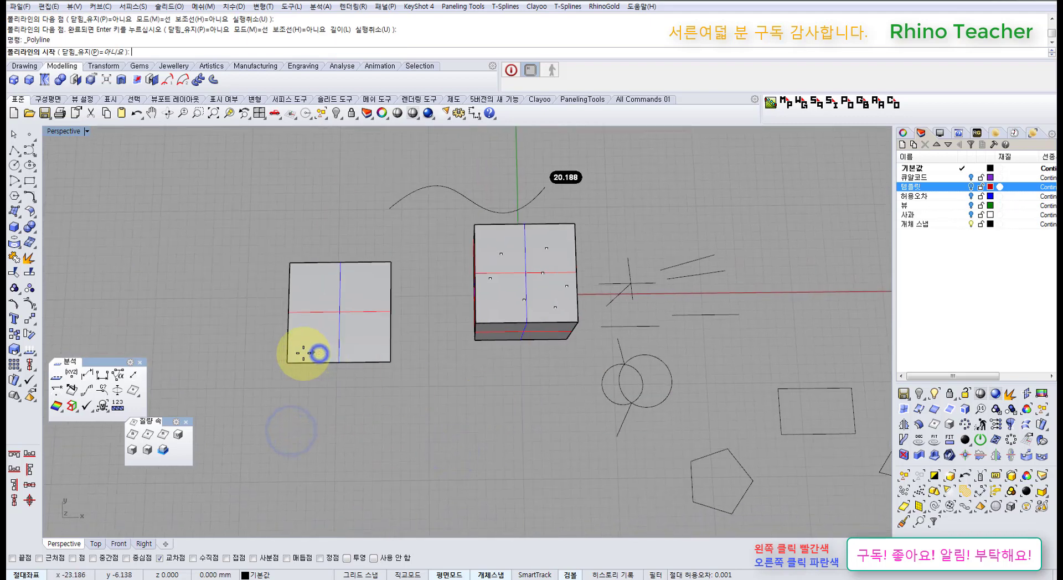
scroll(303, 355, up, 2)
click(283, 366)
click(230, 438)
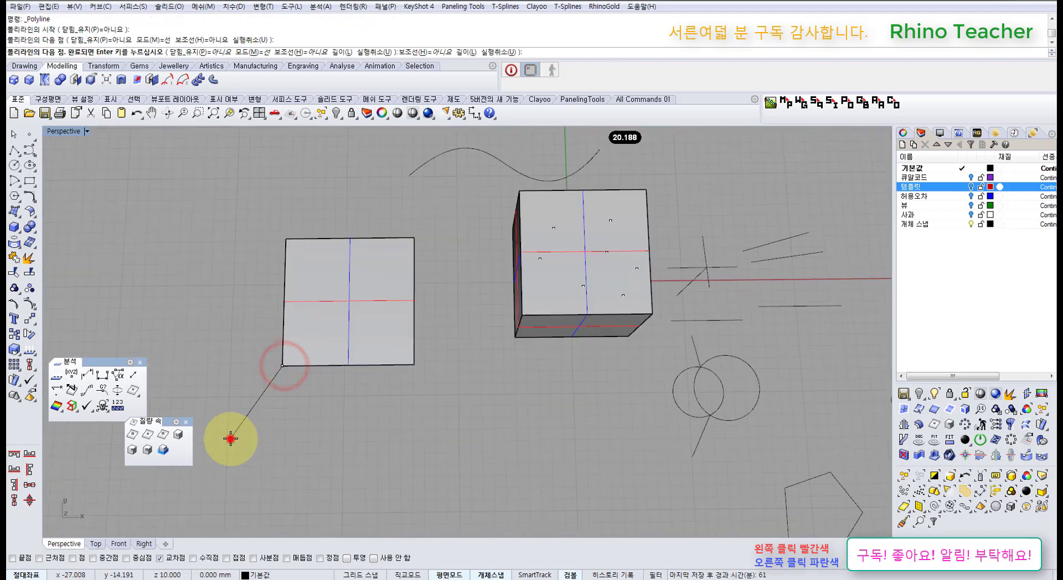
right_click(230, 439)
Step: Draw a polyline about 5.7 mm long outward from the box's bottom front corner using the Intersection snap
scroll(265, 351, up, 3)
scroll(415, 372, down, 5)
shift+right_drag(581, 377, 386, 366)
right_click(406, 396)
scroll(388, 369, up, 2)
click(393, 381)
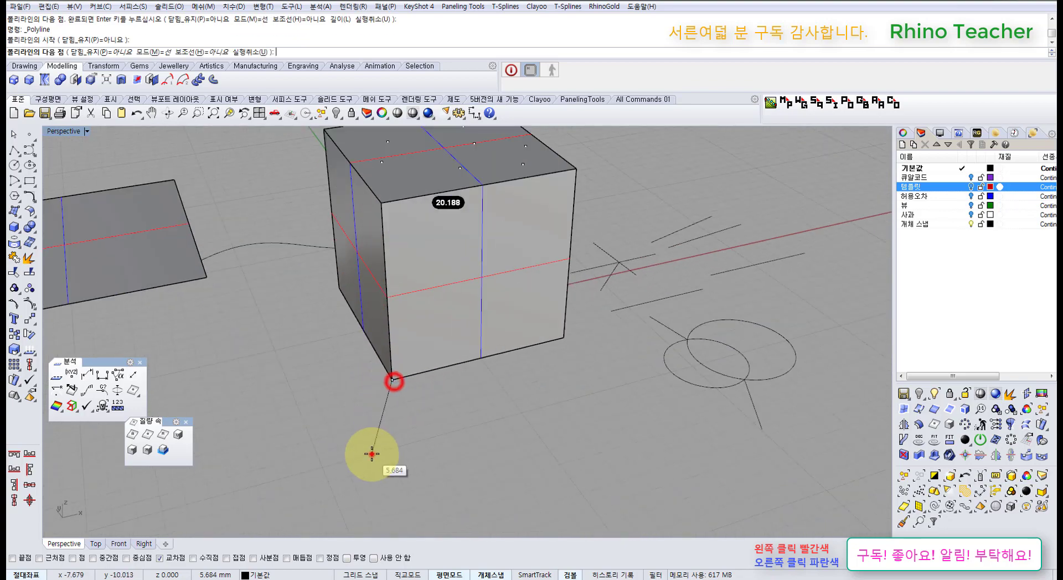
click(372, 452)
right_click(371, 453)
Step: Switch to the maximized Top view and replace the Intersection object snap with Perpendicular
scroll(470, 421, down, 3)
scroll(479, 407, down, 6)
right_drag(498, 402, 471, 473)
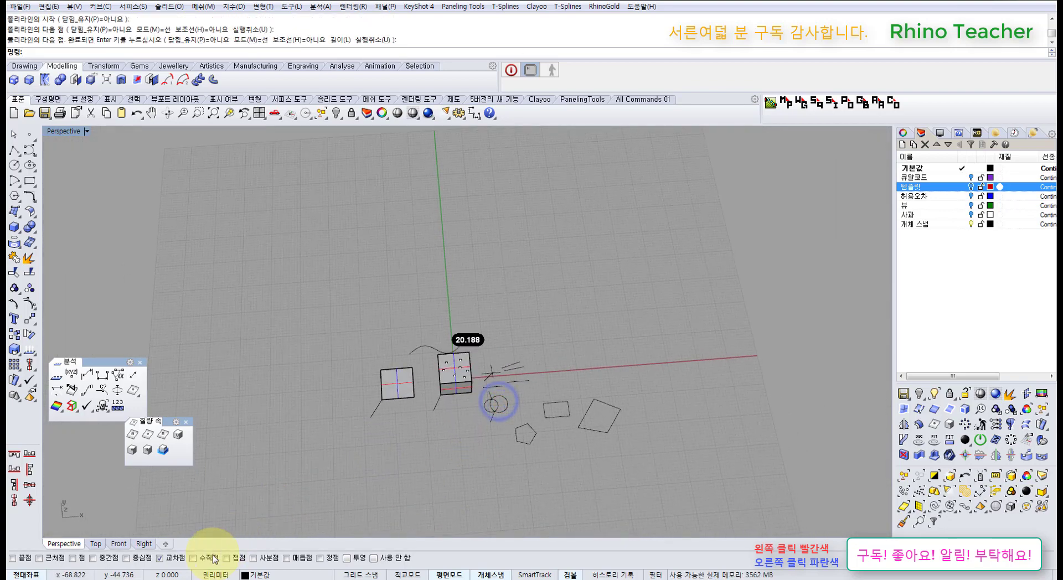
shift+right_drag(492, 406, 421, 408)
right_drag(462, 382, 452, 461)
scroll(459, 410, up, 10)
key(ctrl+F1)
right_drag(527, 249, 495, 336)
scroll(496, 337, down, 8)
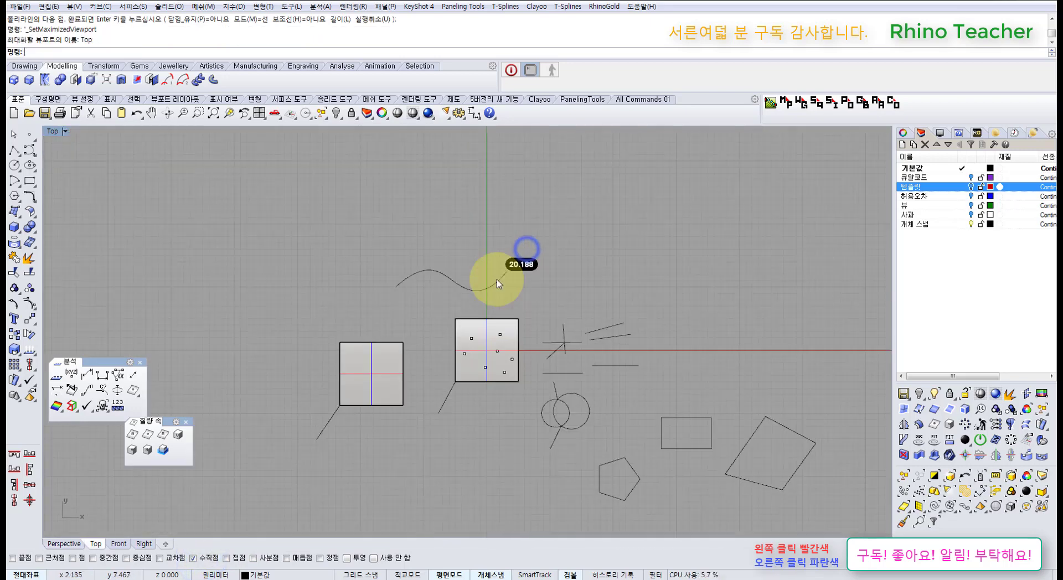
Step: With Near and Perpendicular snaps, draw a connecting line about 1.6 mm long from the lower slanted line perpendicular to the upper one
right_drag(493, 271, 493, 320)
scroll(501, 344, up, 16)
right_drag(595, 368, 477, 341)
right_drag(422, 393, 465, 379)
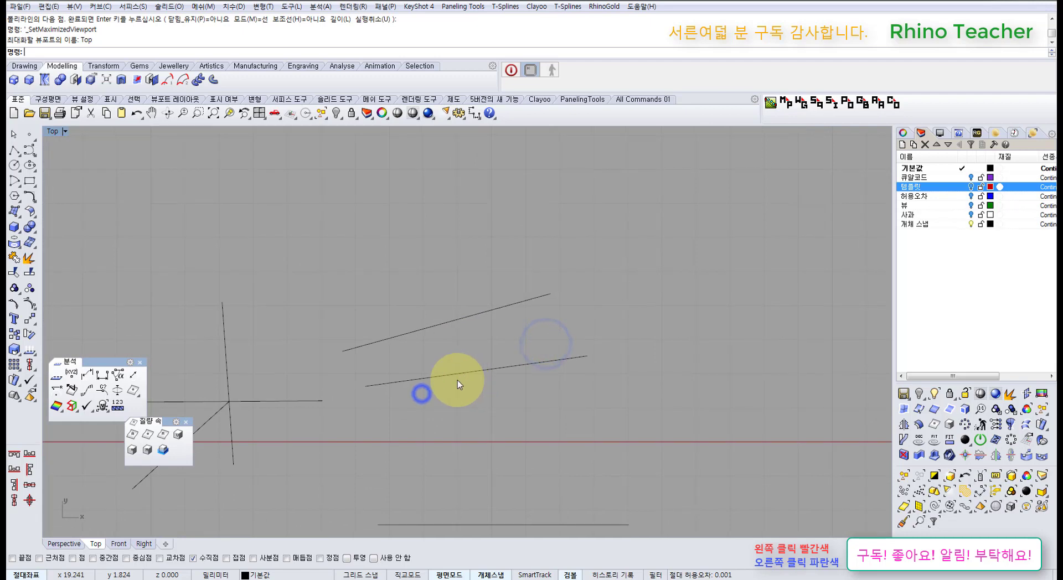
click(14, 152)
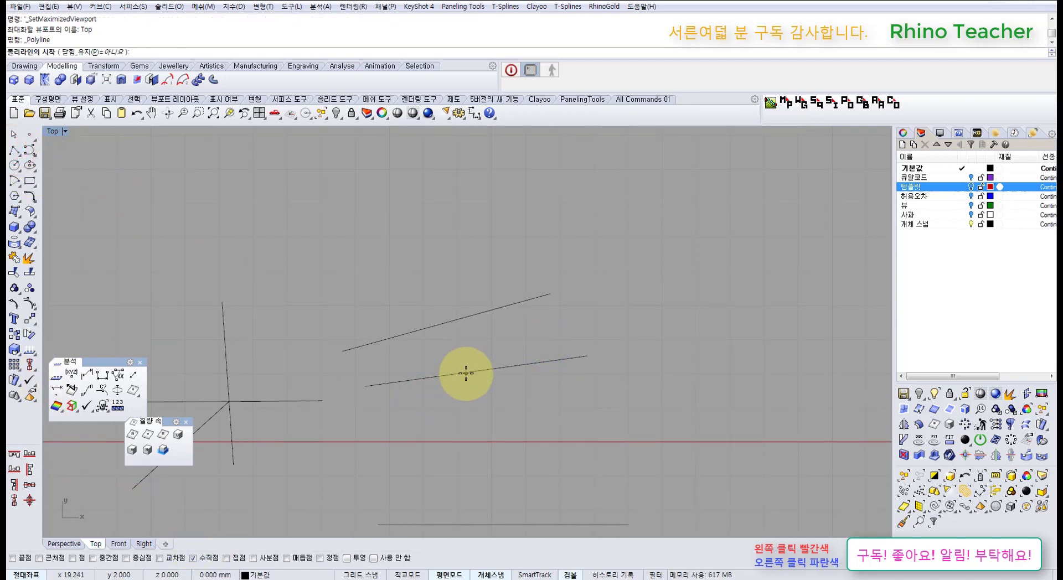
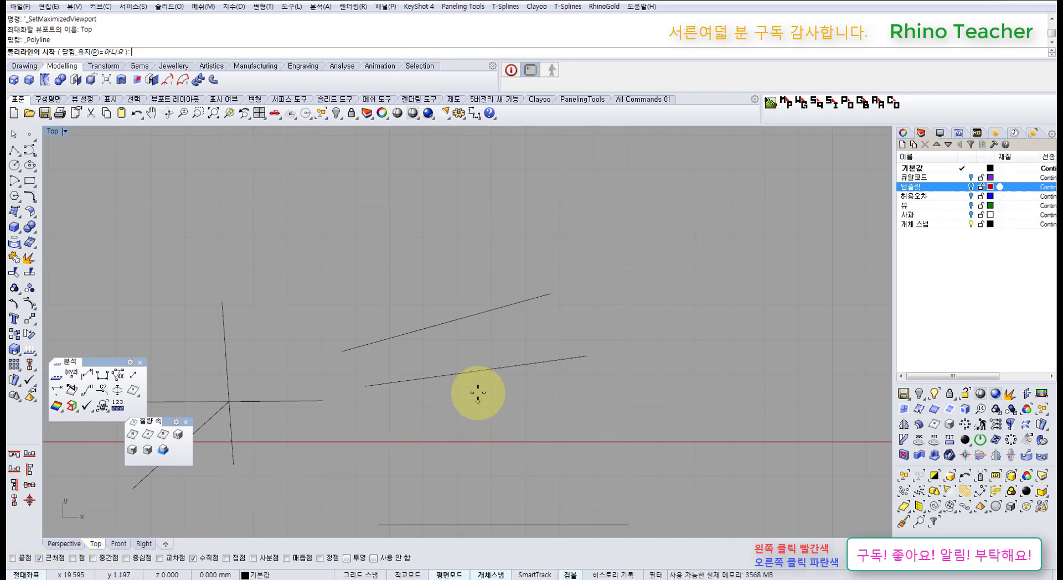
click(467, 373)
scroll(465, 359, up, 4)
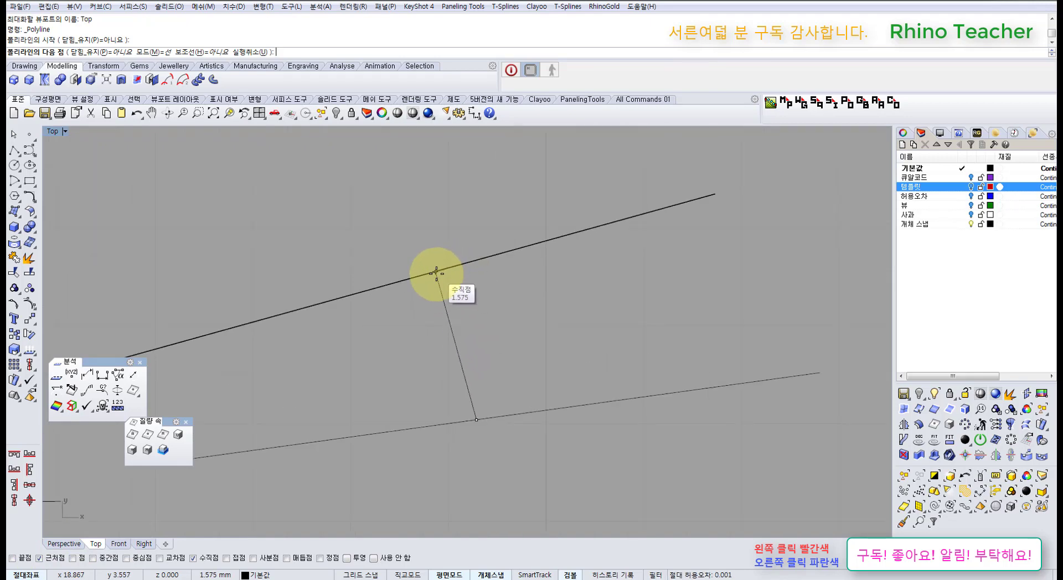
click(436, 273)
right_click(453, 281)
scroll(498, 304, down, 5)
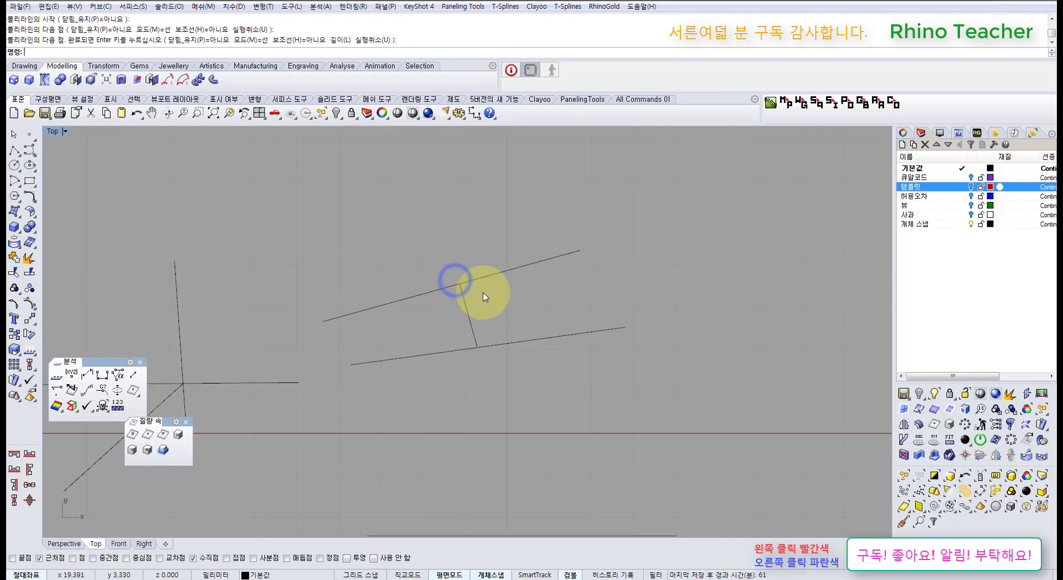
Step: Enlarge the two slanted lines with their connecting line and move them into the empty area above the other curves
drag(532, 342, 453, 258)
scroll(454, 264, down, 6)
right_drag(491, 267, 463, 344)
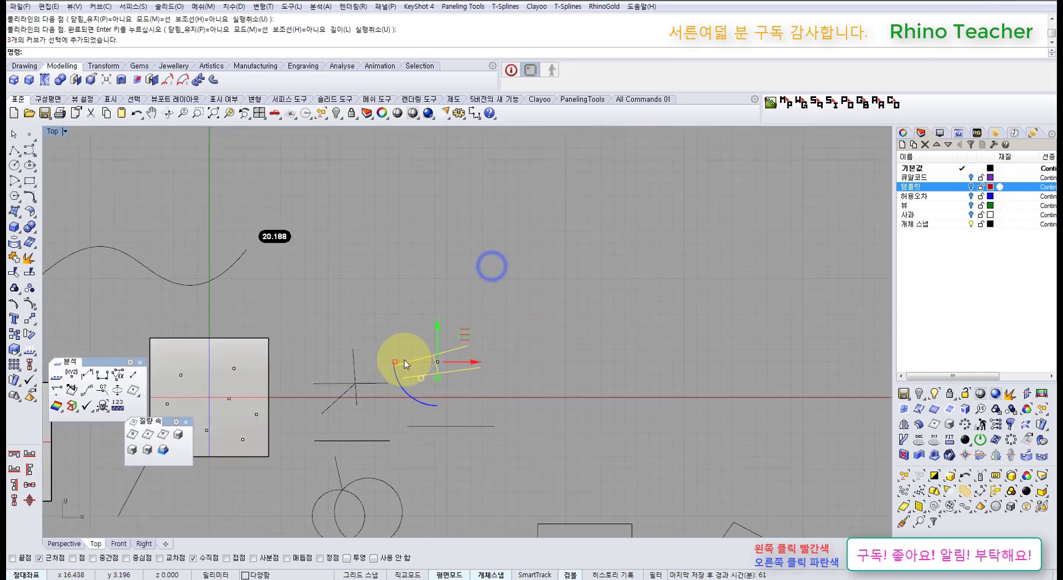
drag(395, 363, 626, 239)
click(533, 187)
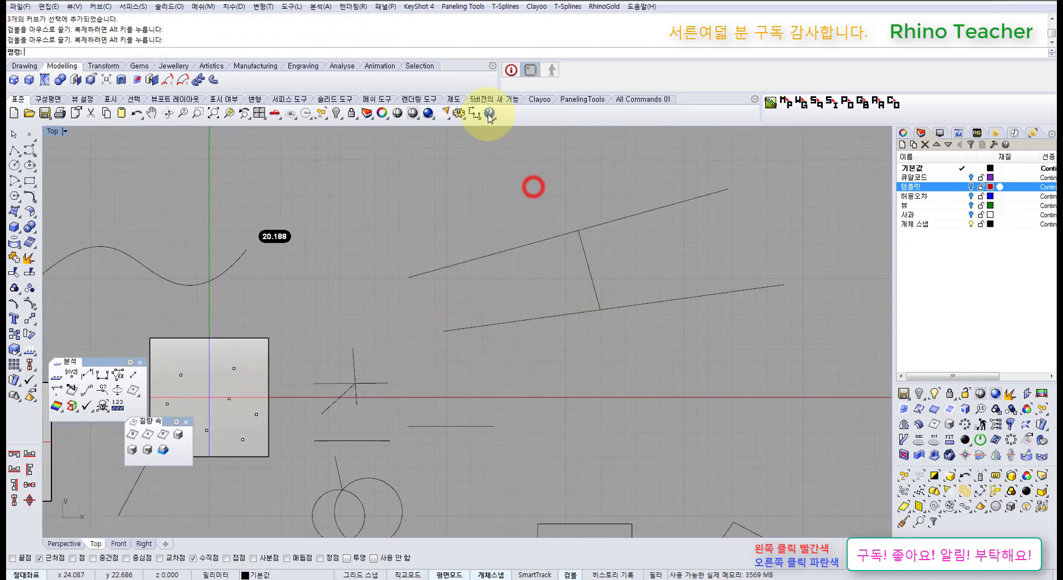
Step: Check the angle between the connecting line and the upper slanted line with an angle dimension, without placing it
click(479, 113)
drag(498, 128, 668, 323)
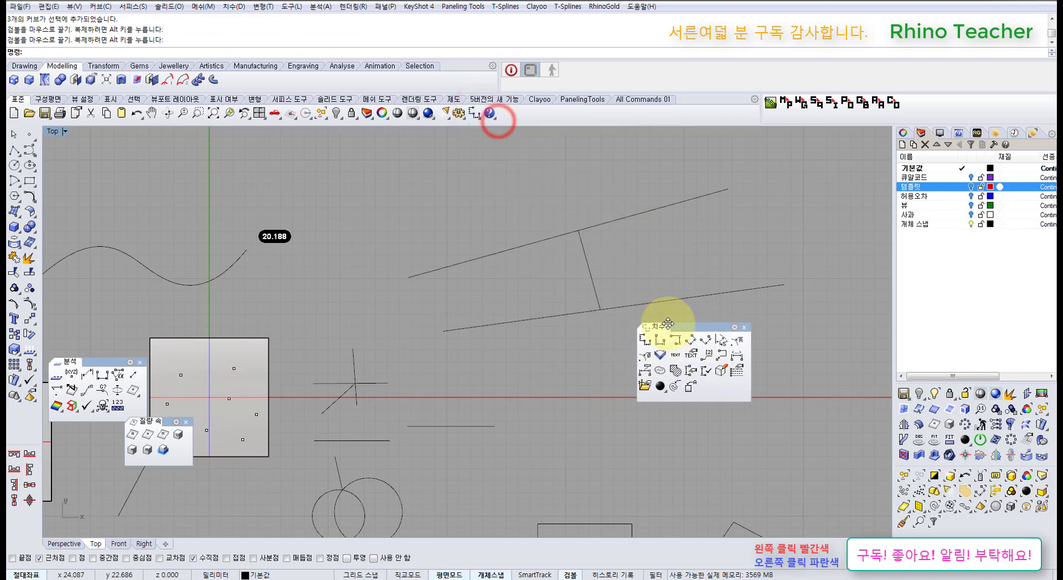
click(719, 347)
right_drag(636, 221, 525, 269)
click(476, 303)
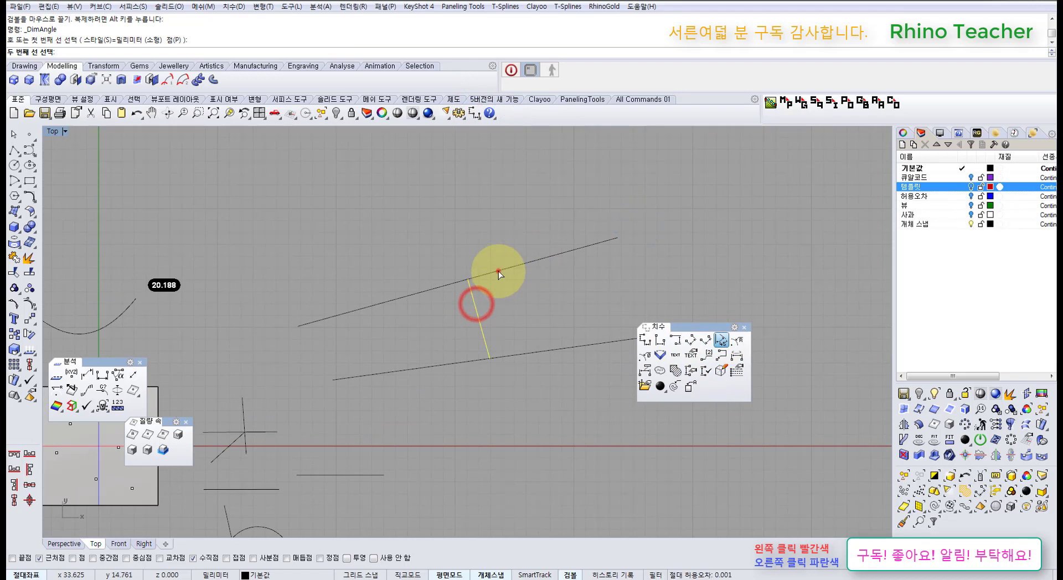
click(499, 274)
scroll(541, 315, down, 3)
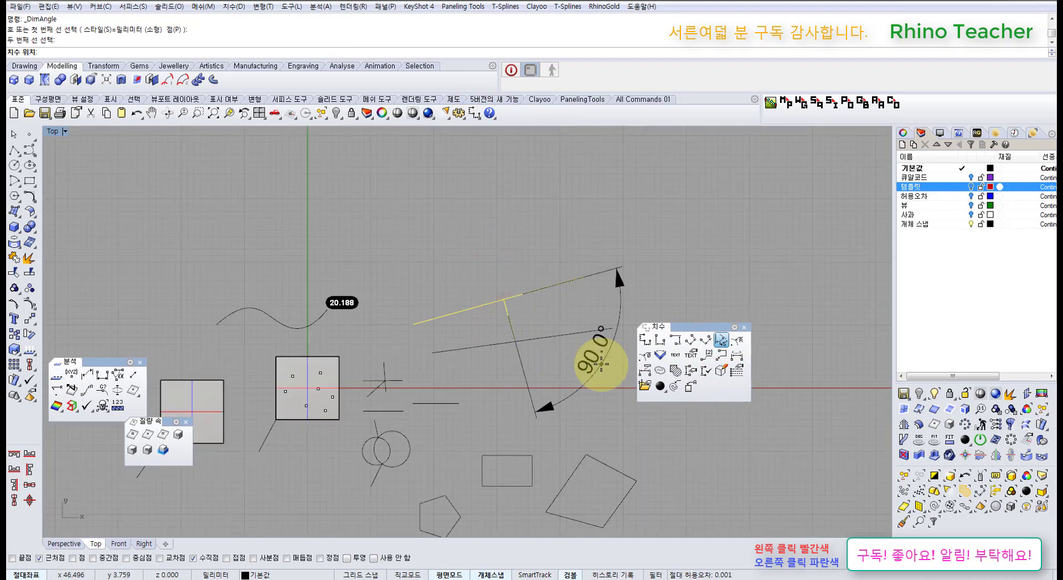
key(Escape)
Step: Check the angle between the connecting line and the lower slanted line without placing the dimension, and close the dimension tools
right_click(509, 331)
click(513, 327)
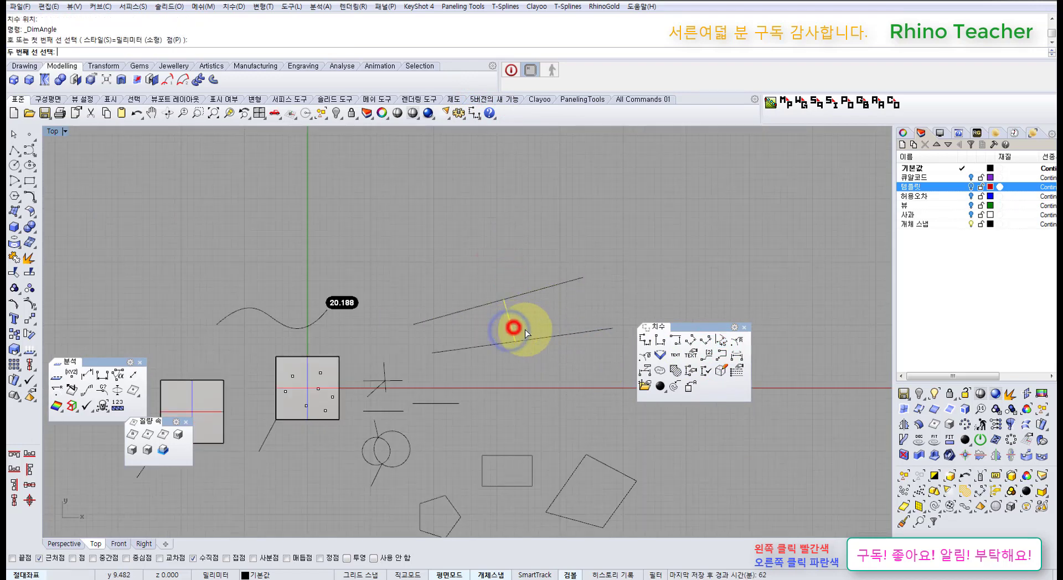
click(536, 338)
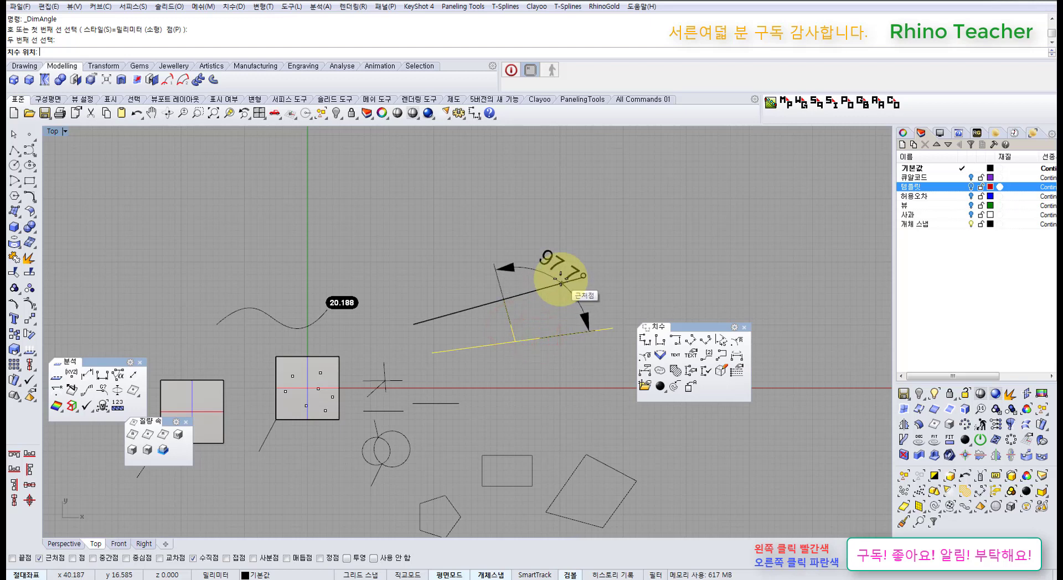
key(Escape)
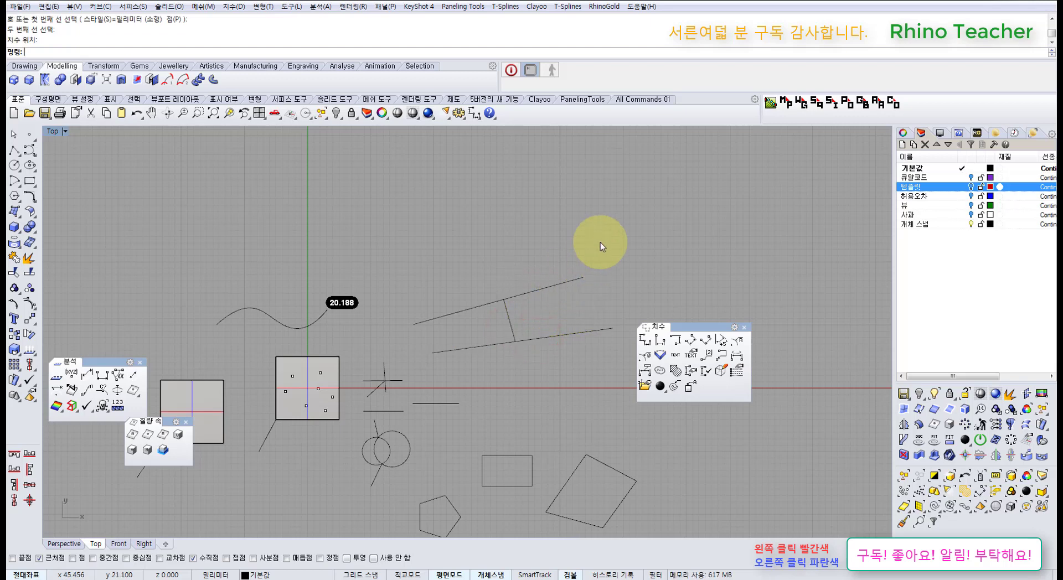
click(744, 327)
Step: Delete the connecting line between the two slanted lines
scroll(540, 307, up, 3)
click(556, 311)
key(Delete)
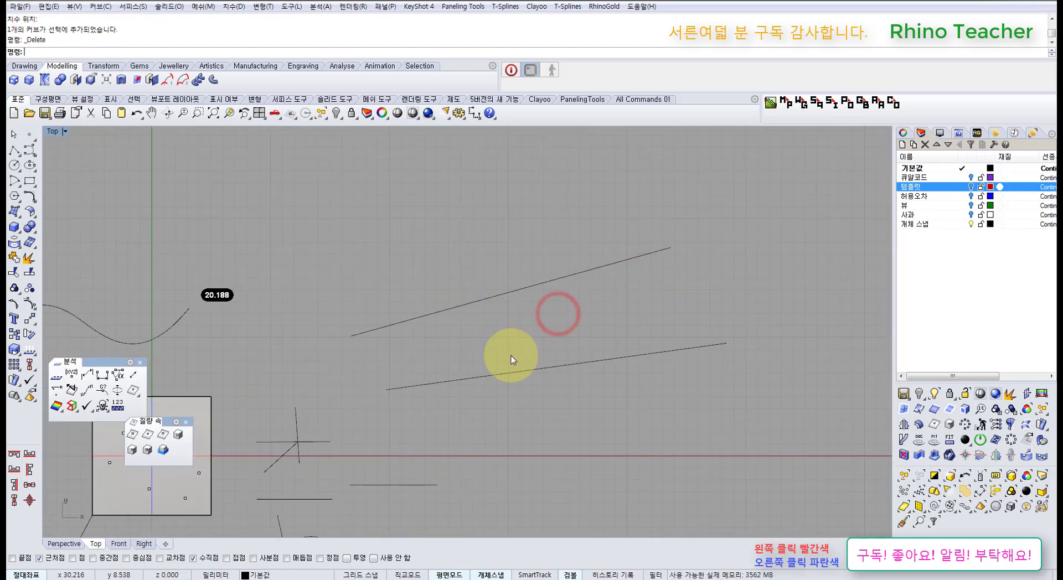
scroll(511, 355, down, 6)
right_drag(527, 389, 521, 257)
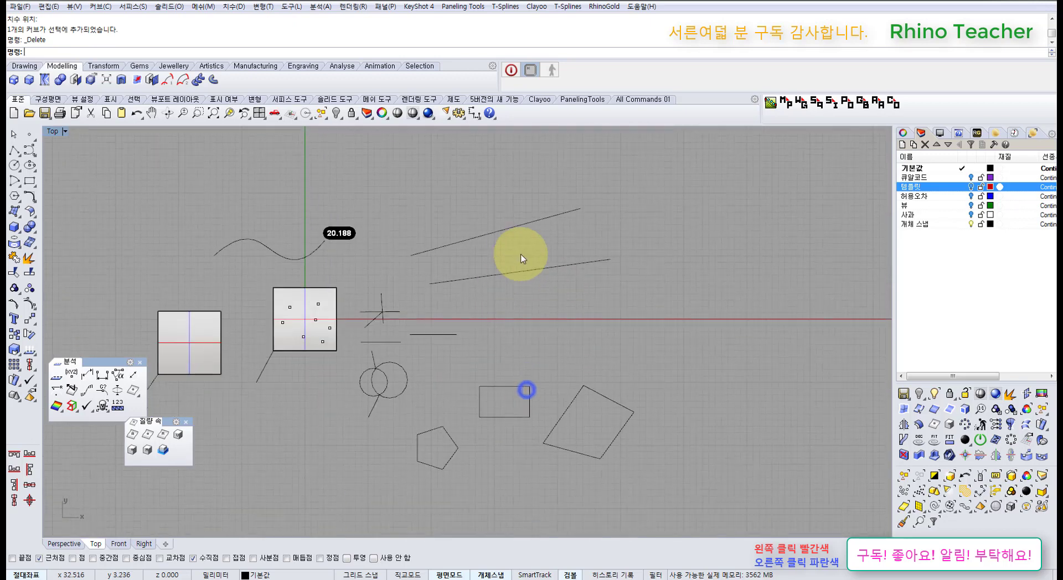
Step: Make Tangent the only active object snap and delete the two leftover line segments around the overlapping circles
right_click(227, 559)
right_drag(360, 372, 430, 400)
scroll(430, 400, up, 4)
drag(485, 422, 413, 395)
key(Delete)
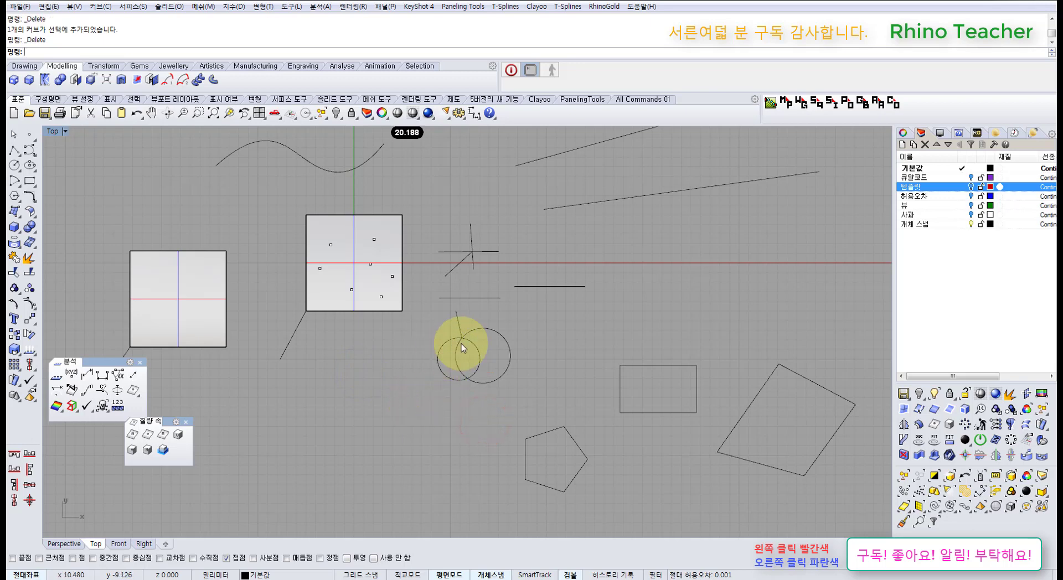
drag(465, 316, 441, 326)
key(Delete)
Step: Move the larger circle sideways so that it stands clear of the smaller circle
scroll(531, 335, up, 4)
click(525, 334)
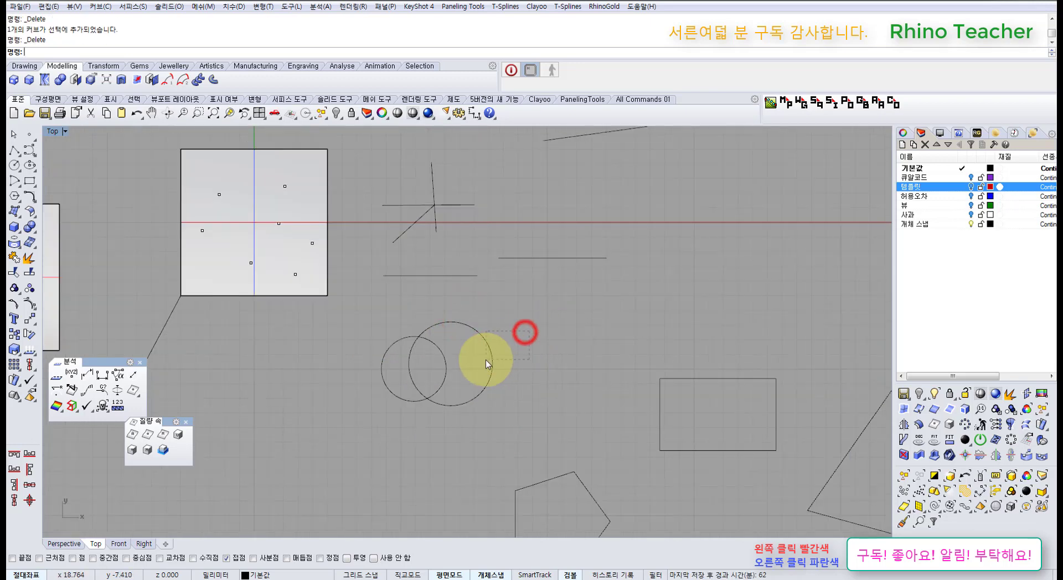
click(490, 361)
drag(485, 364, 610, 367)
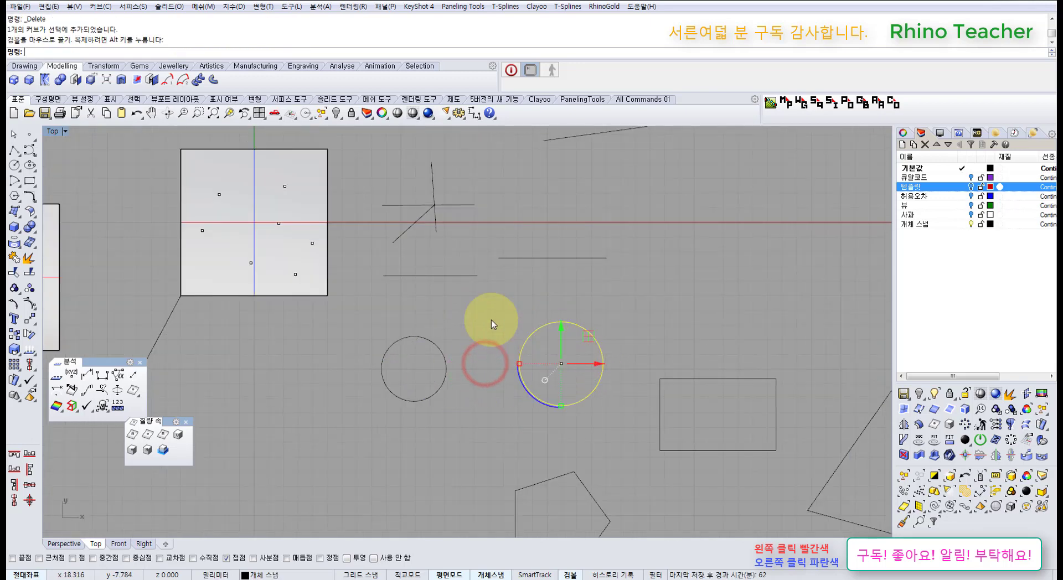
click(472, 303)
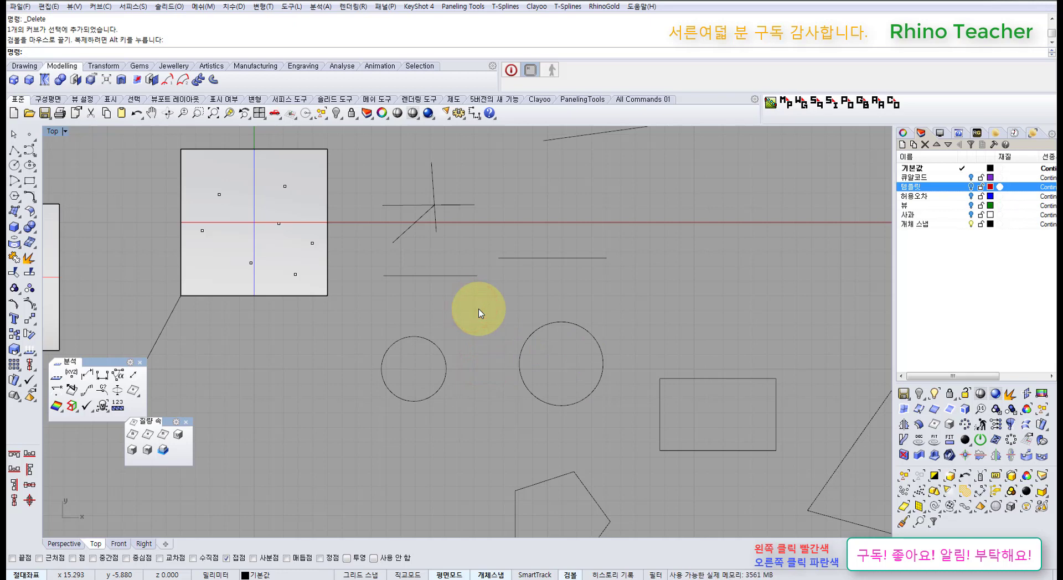
Step: Draw a straight polyline just above the two circles and lower it by eye onto their upper edges
right_drag(499, 367, 443, 386)
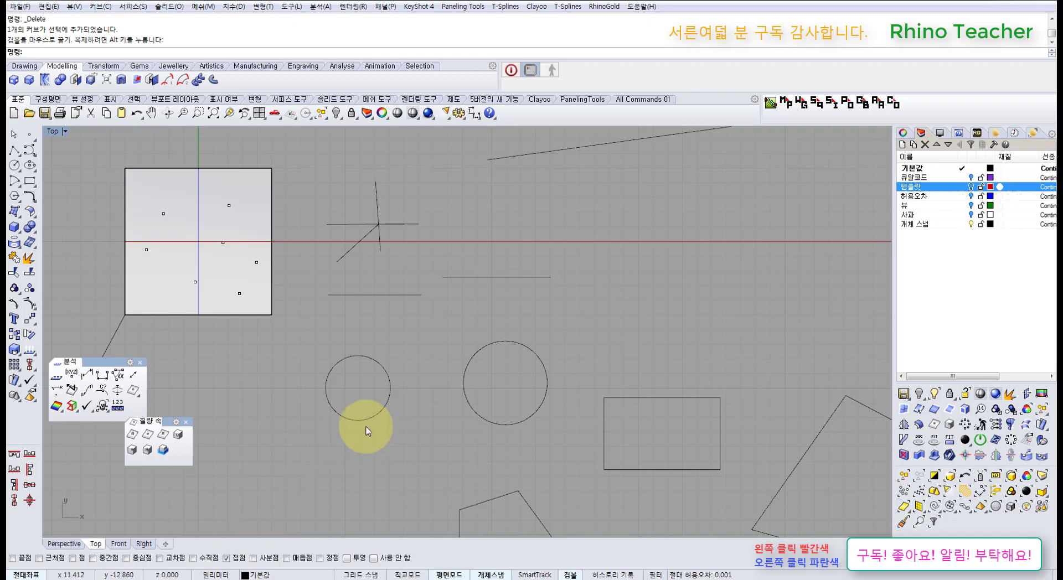
right_drag(403, 354, 378, 381)
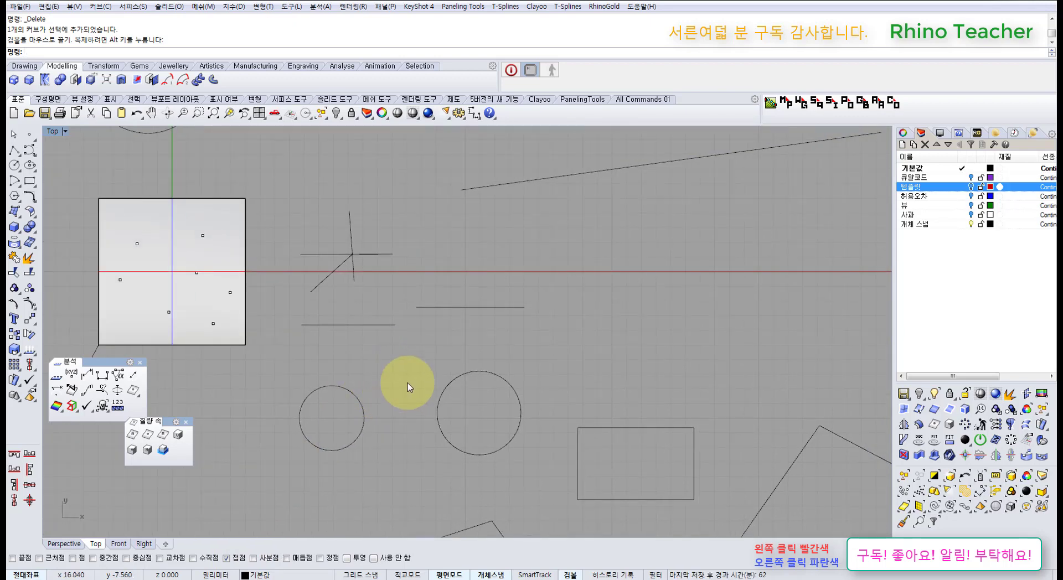
click(364, 388)
right_drag(359, 388, 400, 370)
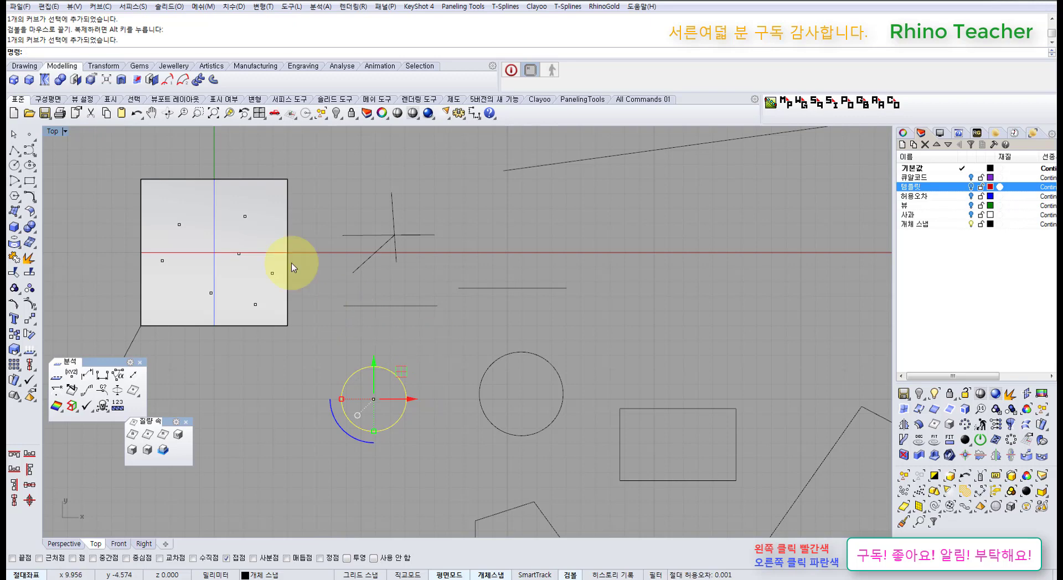
click(14, 150)
click(309, 358)
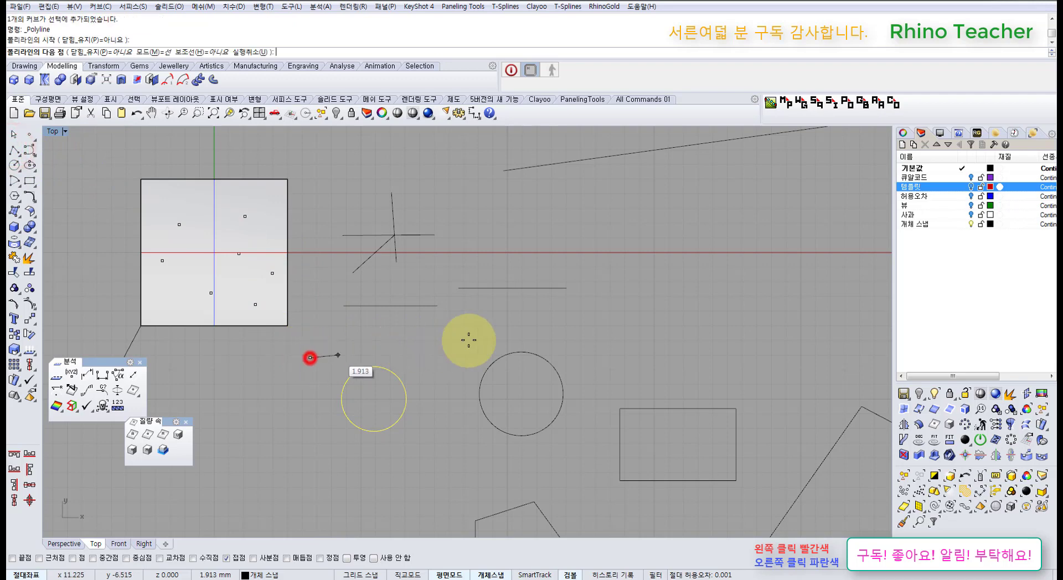
click(584, 331)
right_click(584, 331)
scroll(426, 343, up, 2)
click(435, 374)
Step: Examine up close whether the polyline placed by eye really touches each of the two circles
right_drag(420, 384, 537, 361)
scroll(465, 355, up, 12)
drag(549, 302, 498, 360)
scroll(448, 372, up, 4)
scroll(463, 380, down, 5)
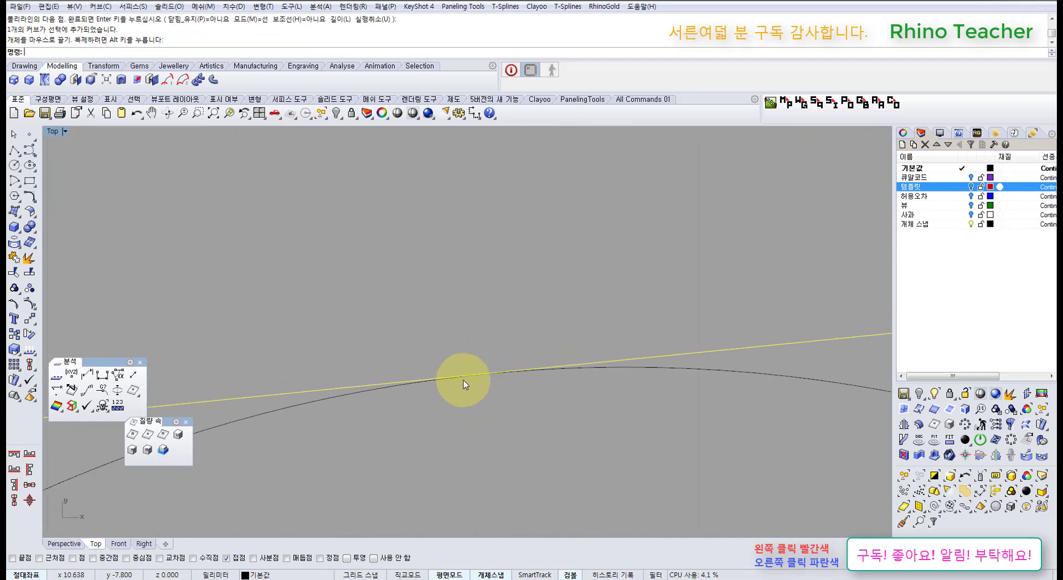
right_drag(532, 381, 377, 368)
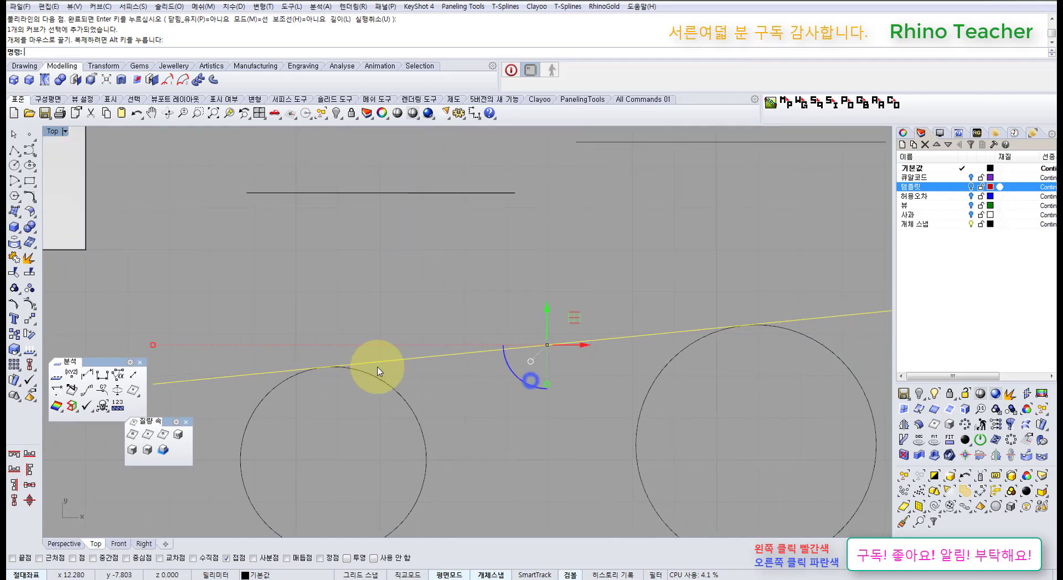
drag(474, 389, 415, 307)
scroll(728, 346, up, 3)
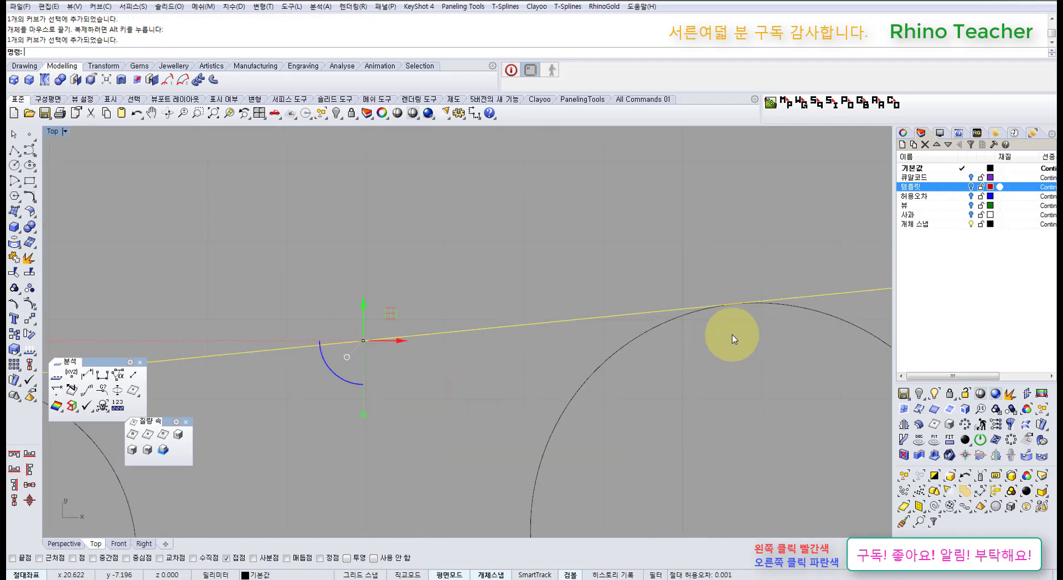
right_drag(730, 335, 684, 346)
Step: Delete the polyline that was placed by eye across the two circles
drag(392, 384, 344, 323)
key(Delete)
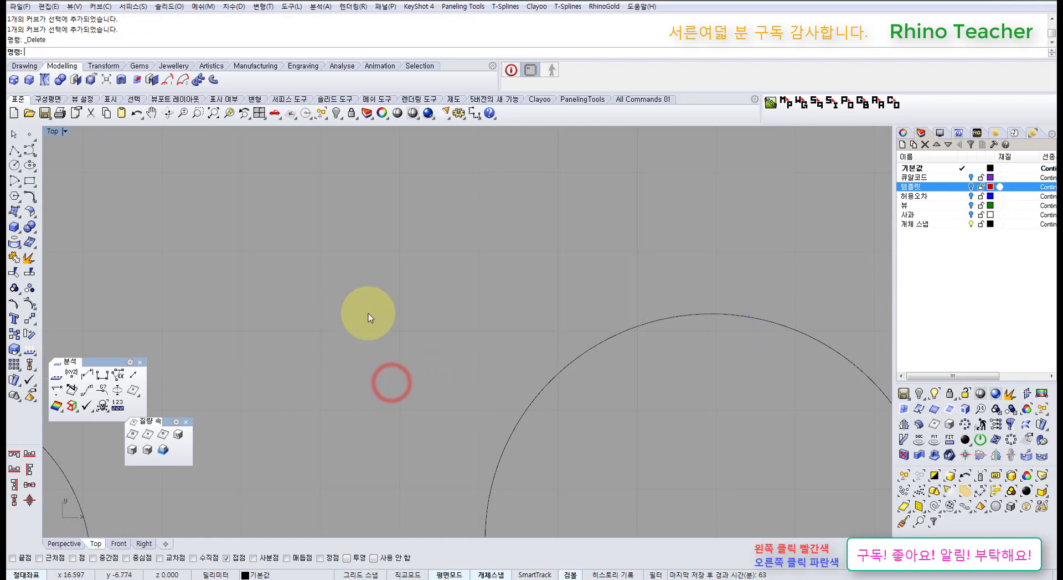
scroll(368, 316, down, 6)
mouse_move(369, 319)
right_down()
mouse_move(493, 334)
mouse_move(460, 314)
right_up()
click(15, 152)
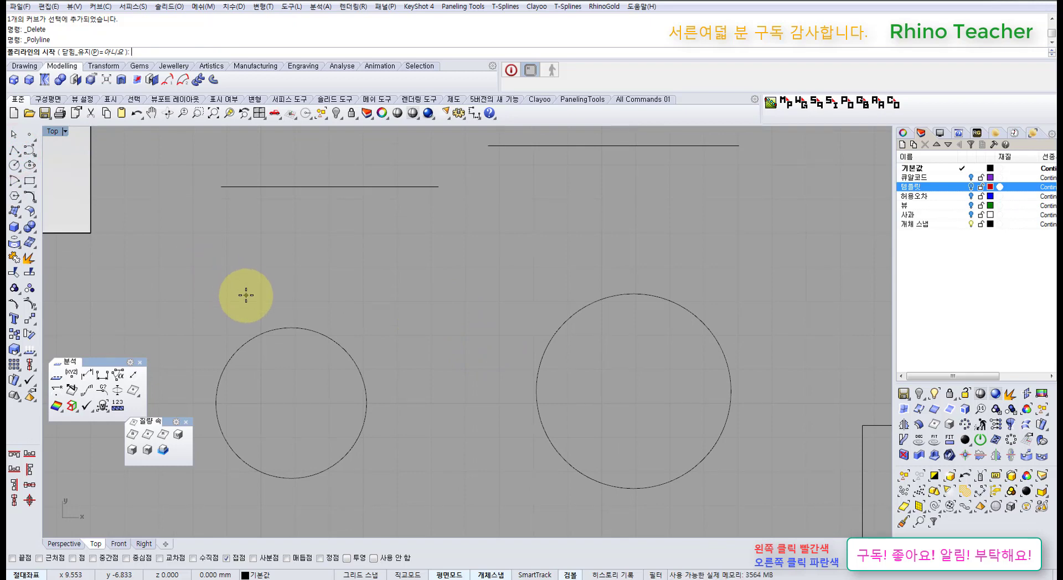
right_click(360, 295)
right_drag(387, 332, 440, 301)
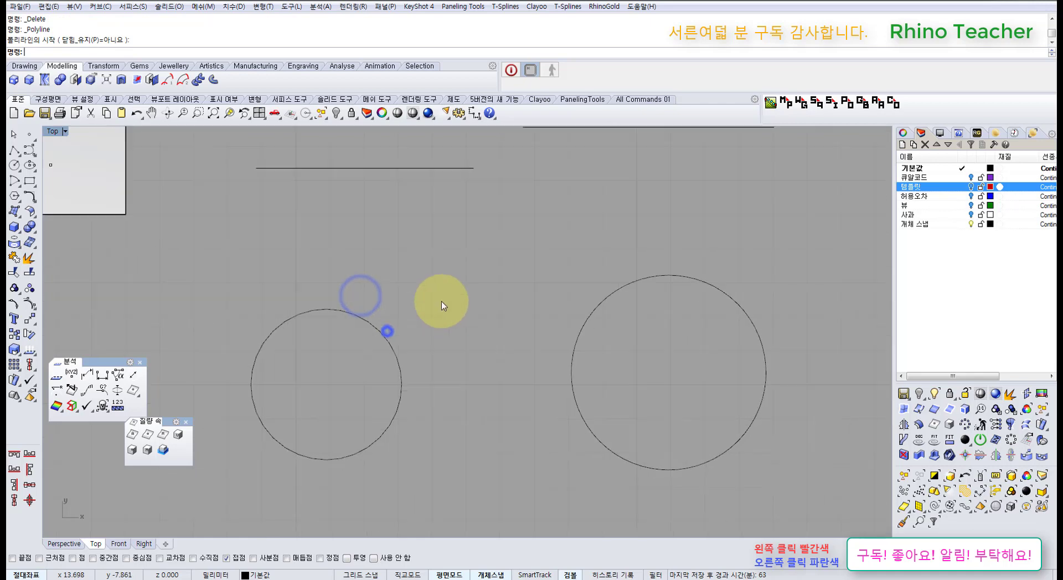
right_drag(308, 413, 295, 358)
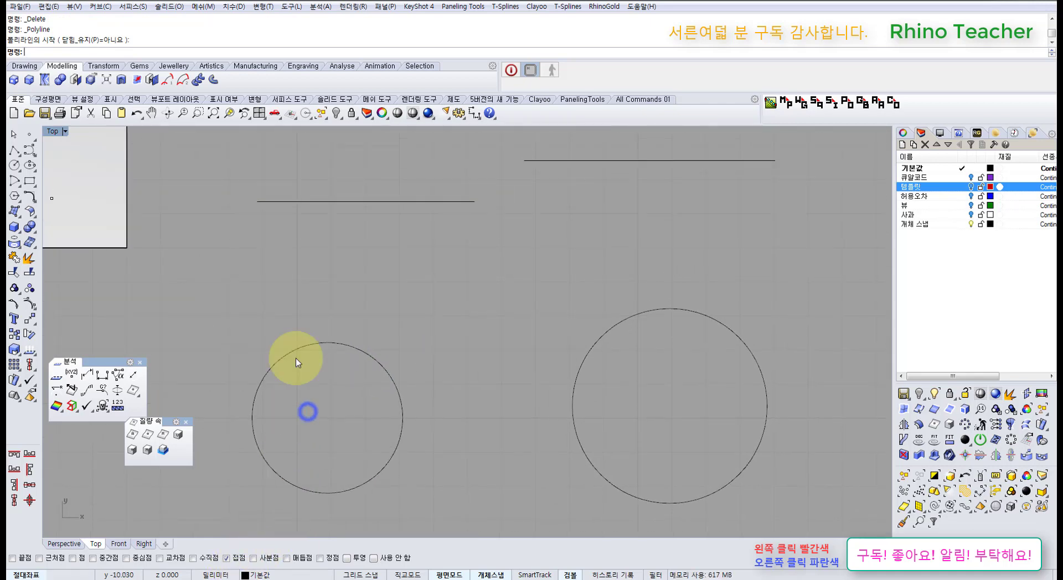
Step: Add the Near snap and draw a one-segment polyline from the smaller circle's upper edge to the tangent point atop the larger circle
click(14, 146)
right_drag(380, 303, 431, 298)
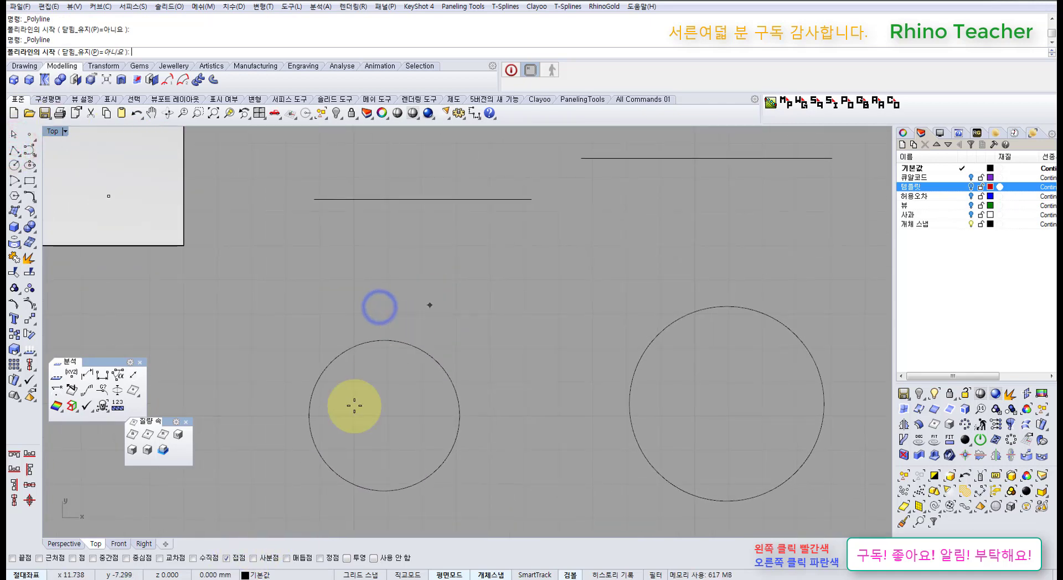
scroll(579, 267, down, 4)
right_drag(556, 282, 517, 313)
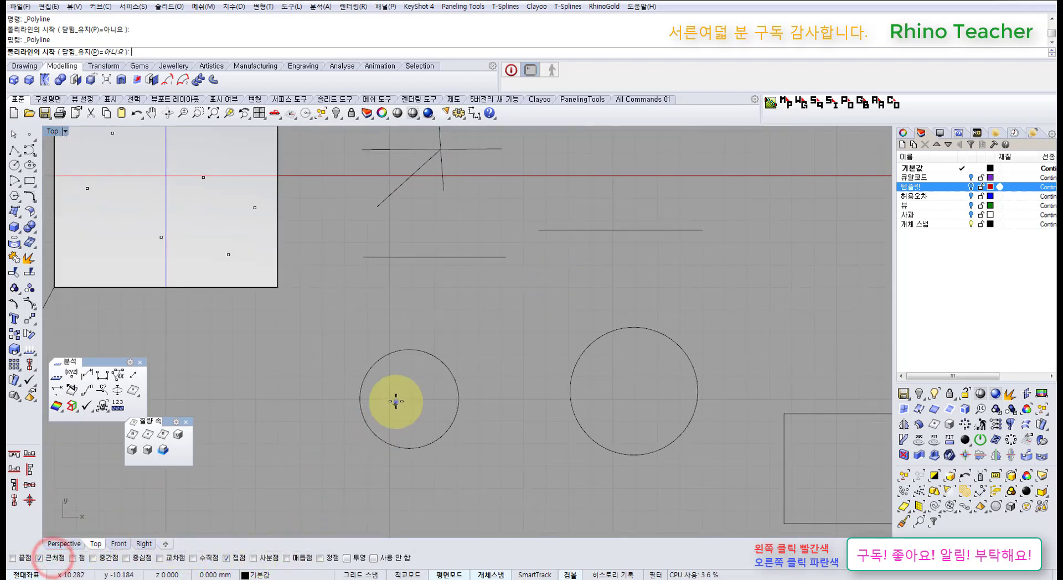
ctrl+right_drag(397, 402, 351, 383)
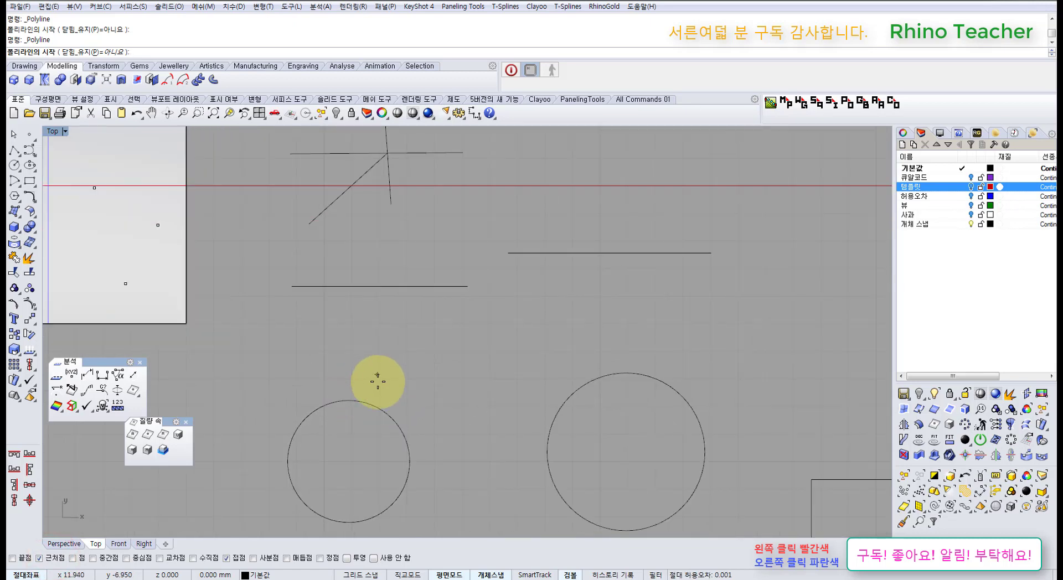
click(366, 403)
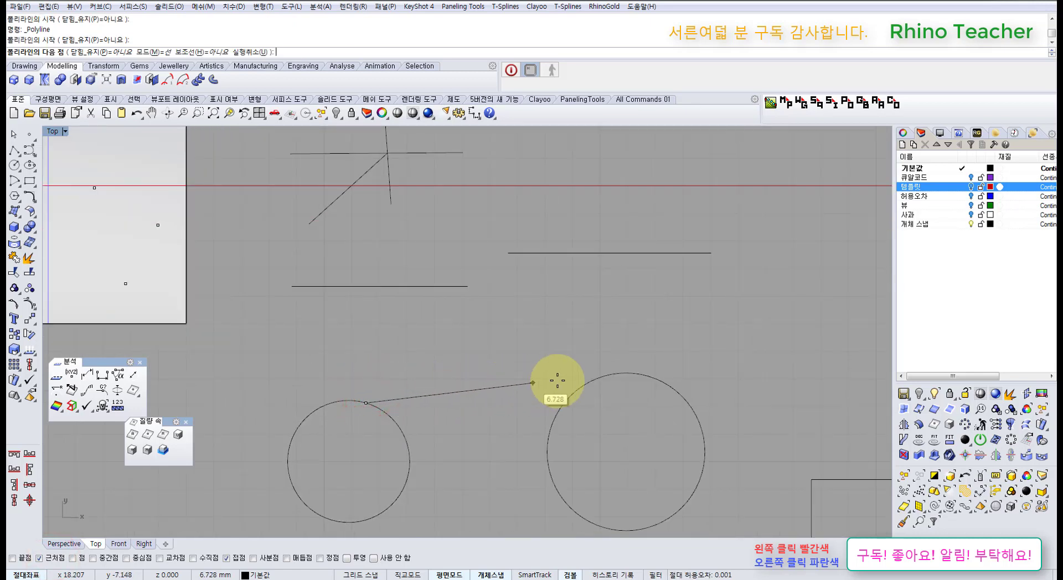
scroll(616, 371, up, 3)
click(614, 374)
right_click(614, 374)
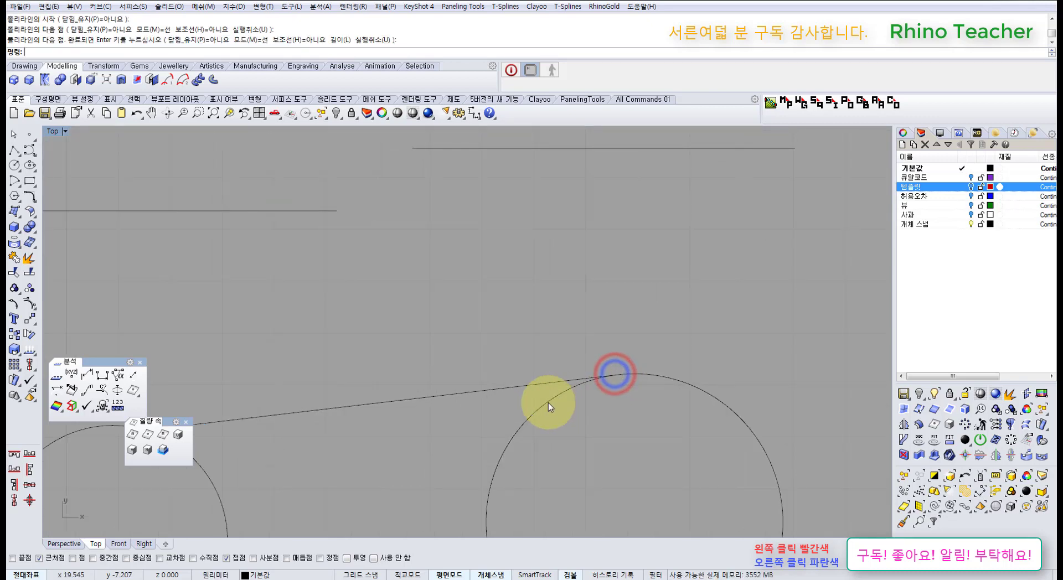
Step: Select the line joining the two circles and float the scale tools as a separate palette
scroll(540, 406, down, 6)
right_drag(507, 417, 576, 387)
drag(556, 388, 450, 359)
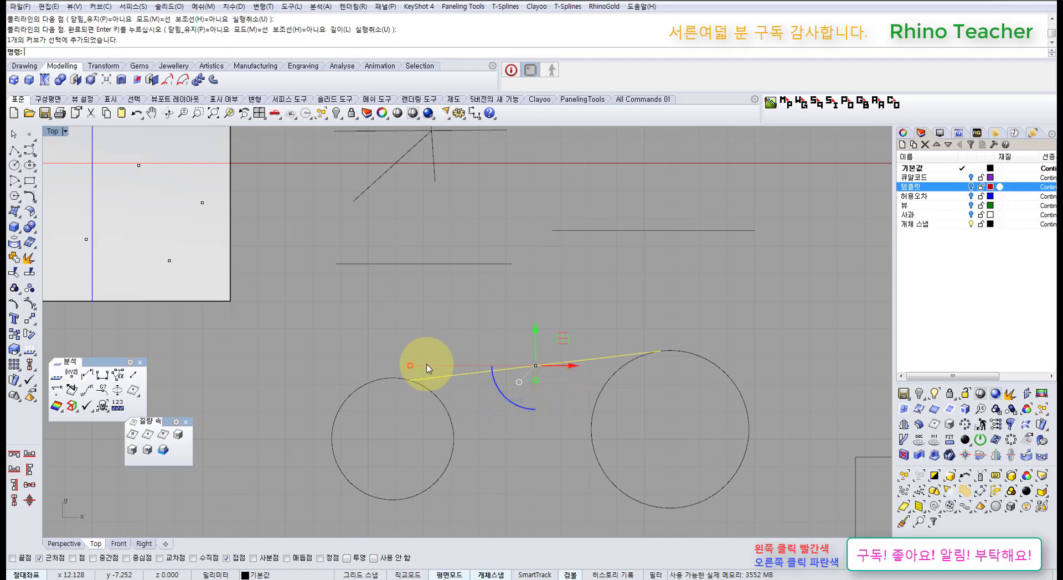
click(10, 352)
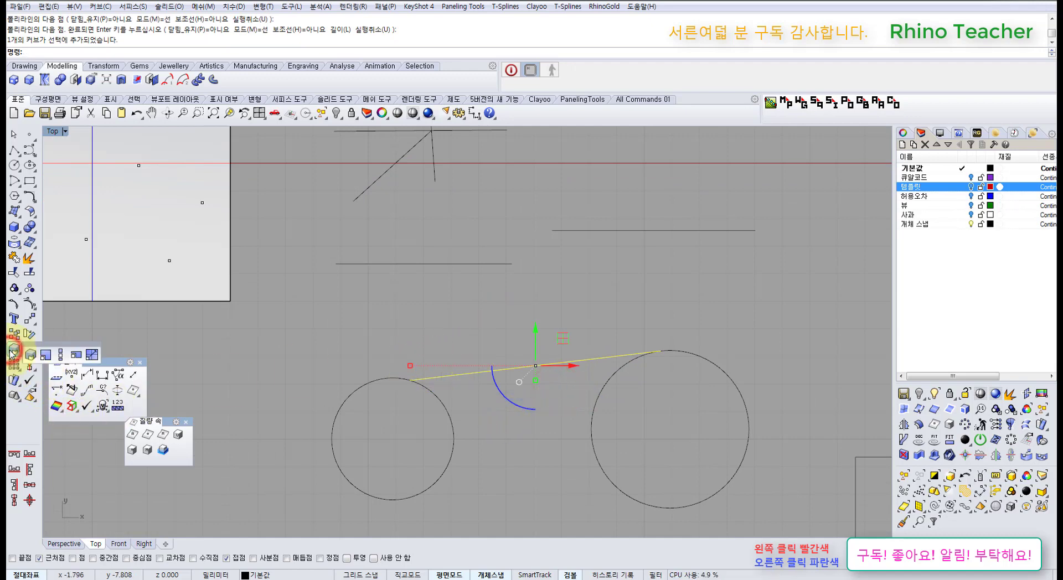
drag(36, 349, 104, 327)
Step: Enlarge the line joining the circles with Scale2D about a point near its middle, and undo the scaling
click(101, 331)
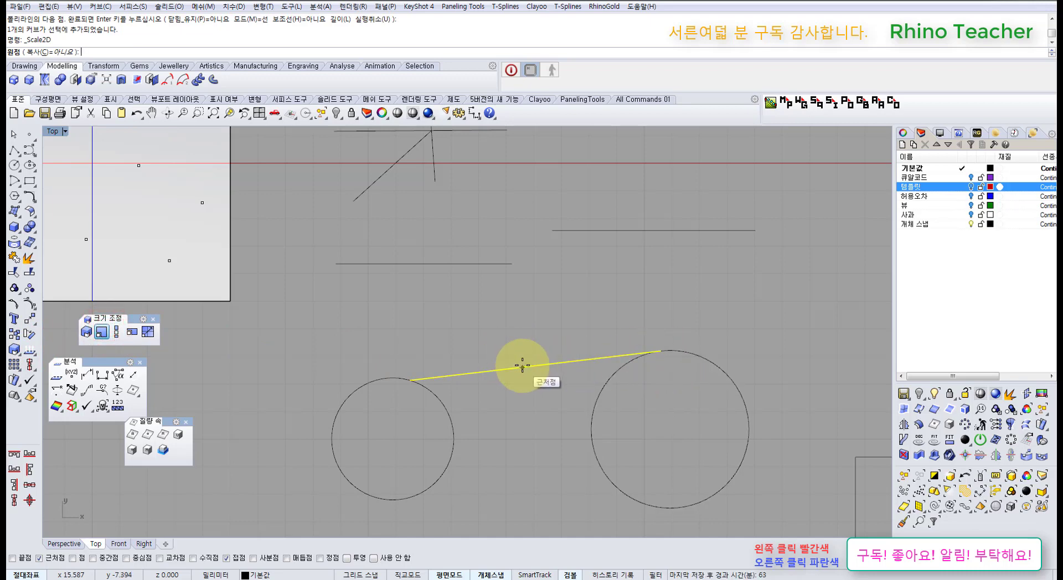
scroll(629, 351, up, 3)
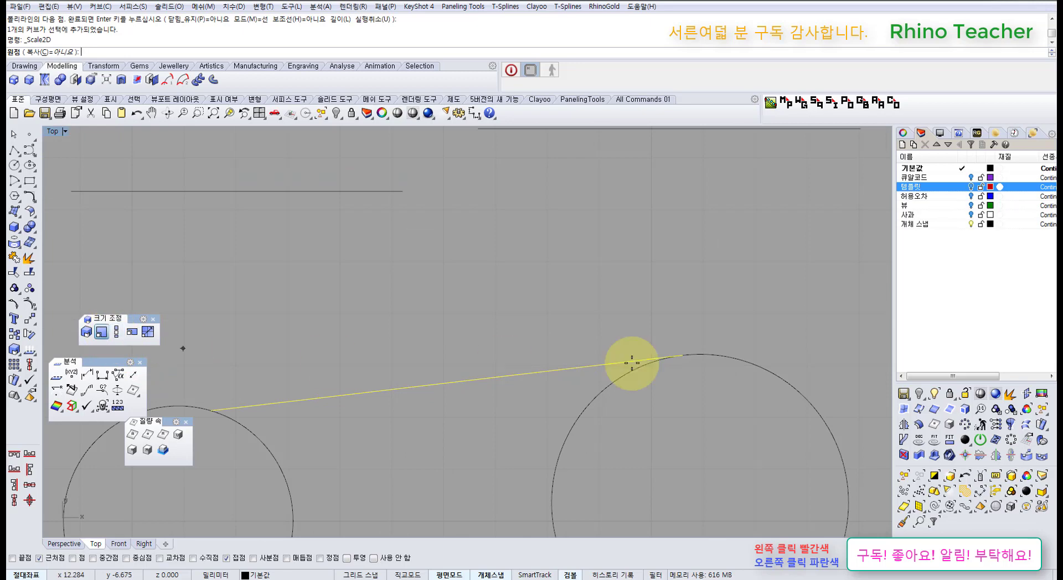
click(100, 331)
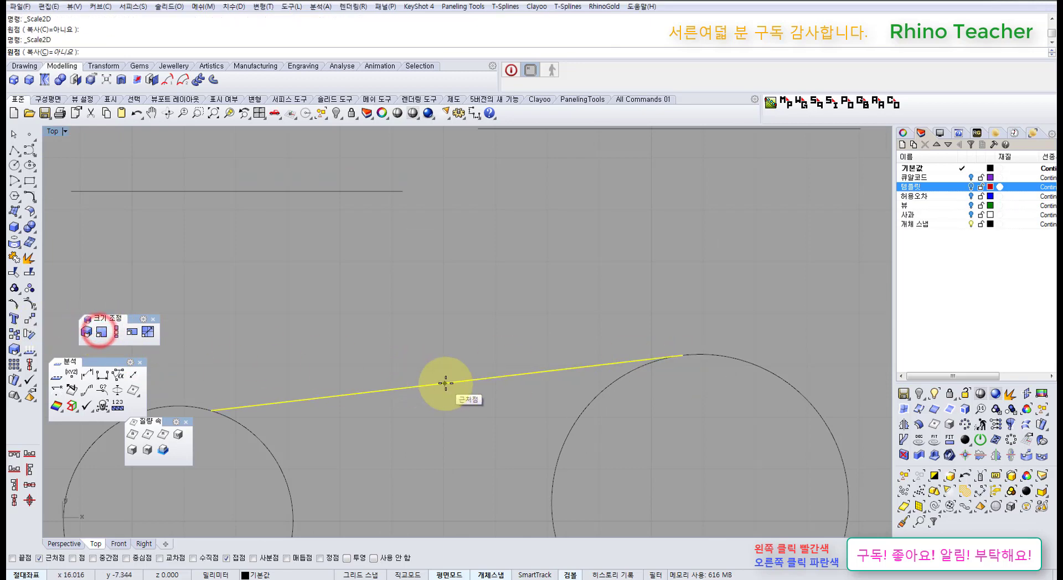
click(446, 383)
click(455, 308)
click(550, 242)
scroll(533, 307, down, 3)
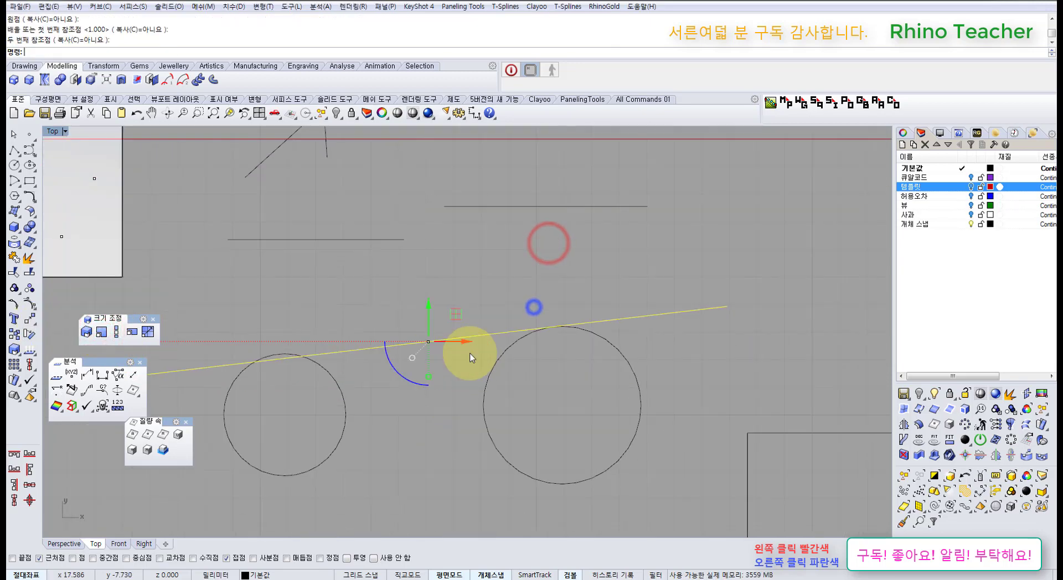
key(ctrl+z)
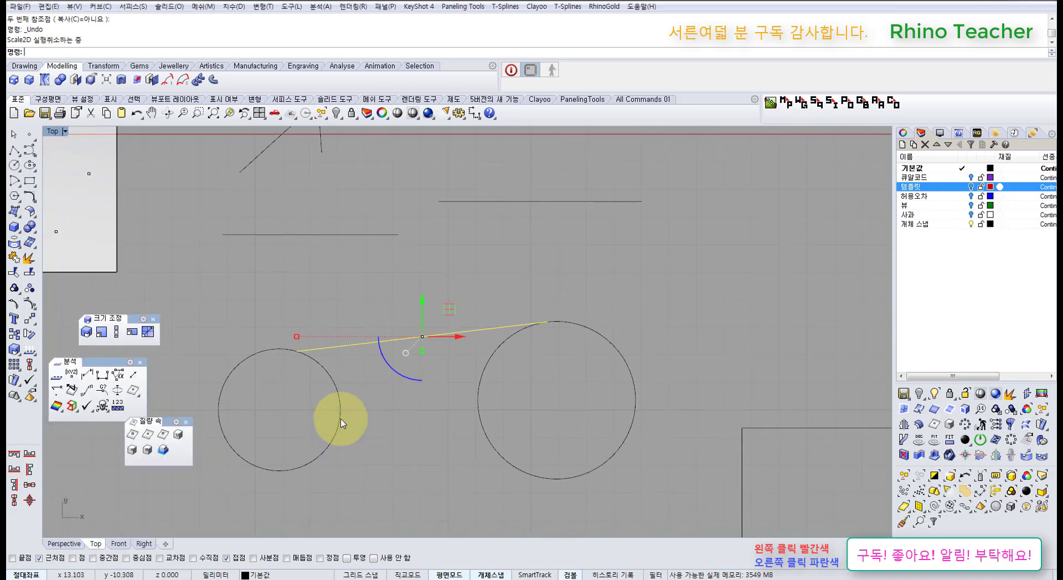
Step: Close the floating mass properties palette and turn off the gumball
scroll(324, 404, up, 3)
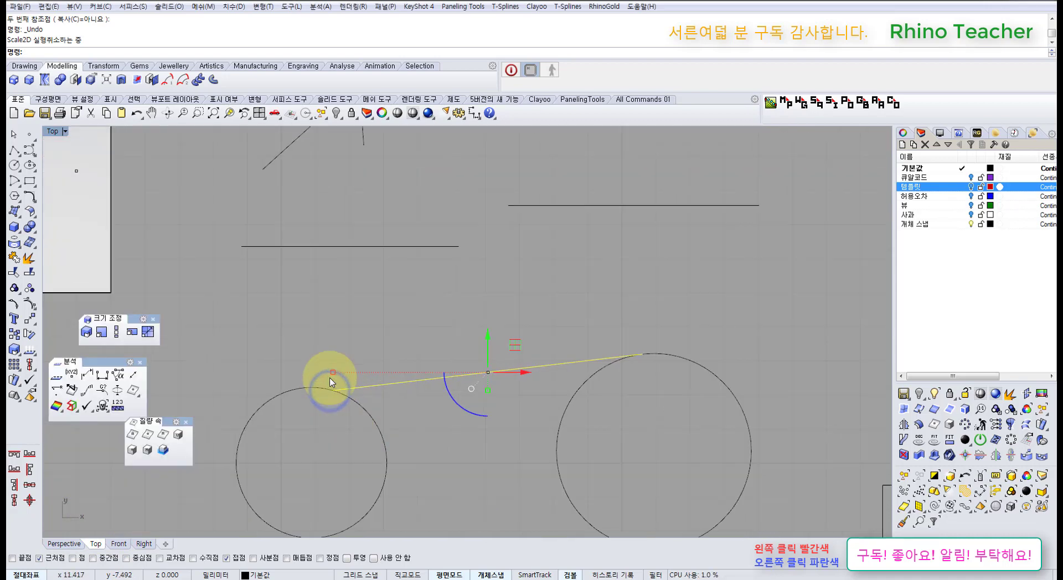
click(186, 421)
right_drag(391, 420, 444, 417)
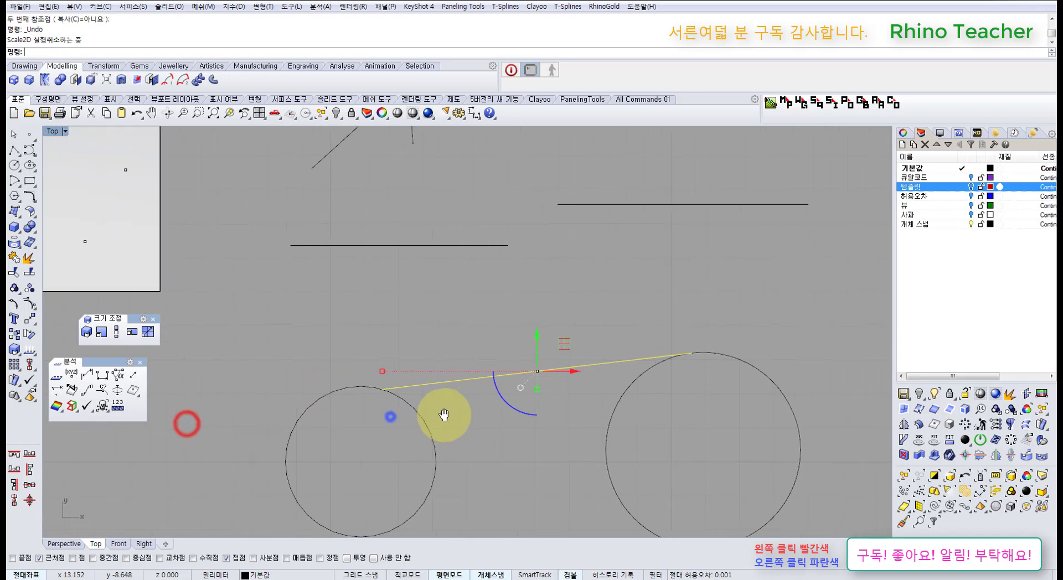
mouse_move(526, 434)
right_down()
mouse_move(397, 388)
mouse_move(461, 371)
right_up()
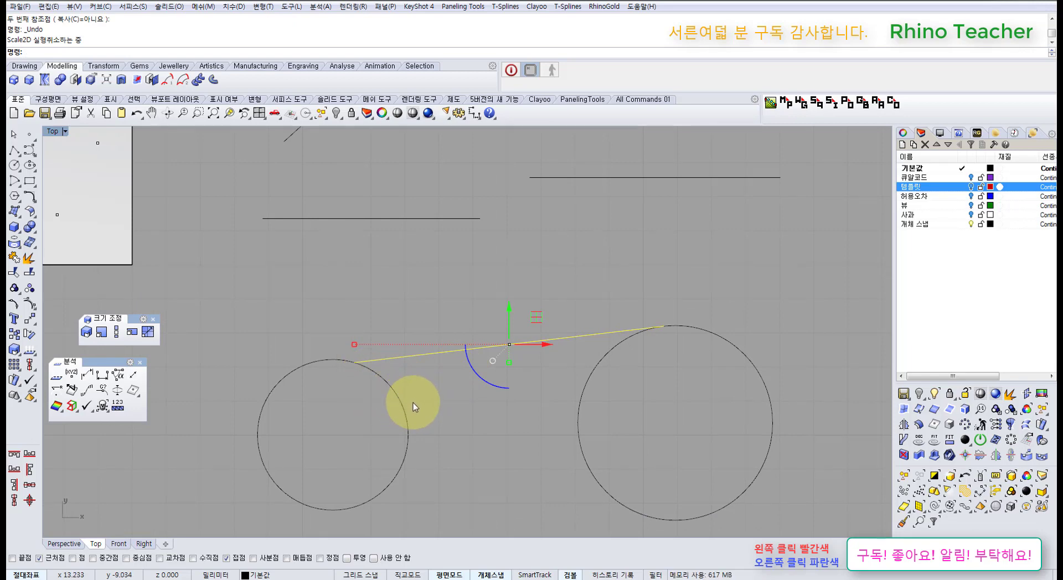
right_drag(535, 396, 558, 382)
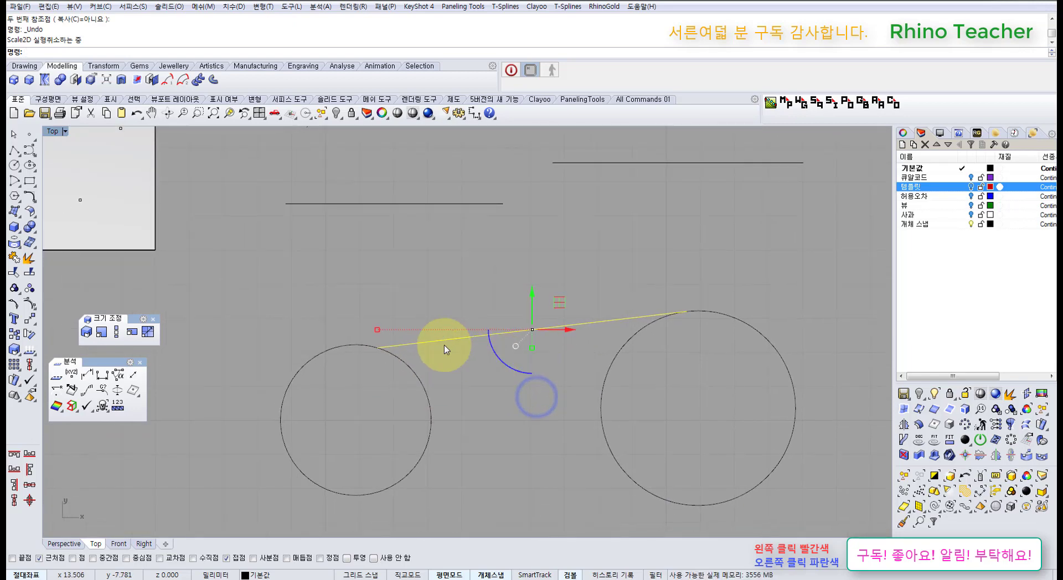
right_drag(426, 344, 451, 340)
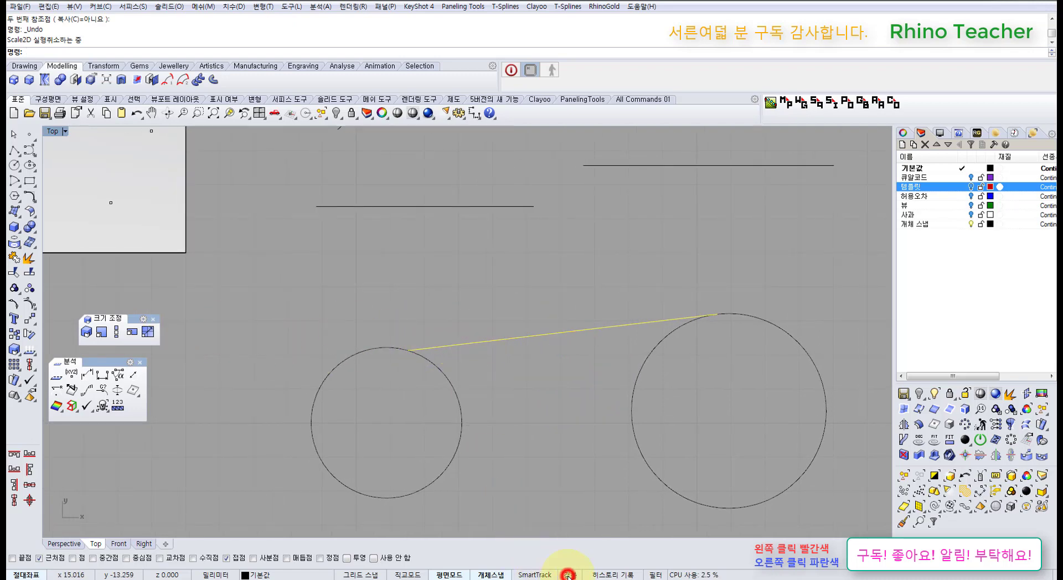
Step: Repeat the Scale2D enlargement of the connecting line using a Near-snapped origin on it, and undo it
click(101, 331)
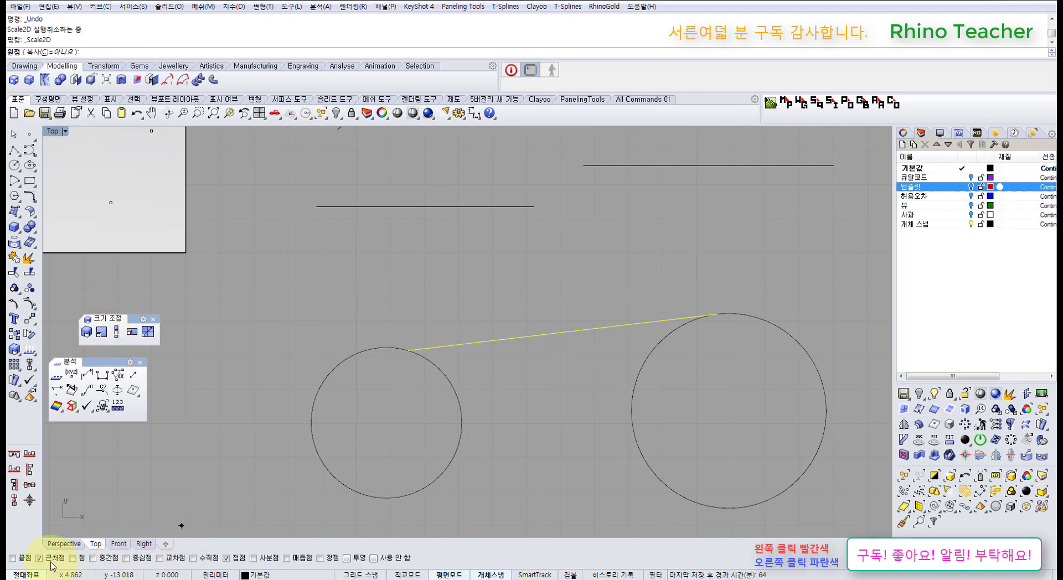
click(557, 333)
click(611, 275)
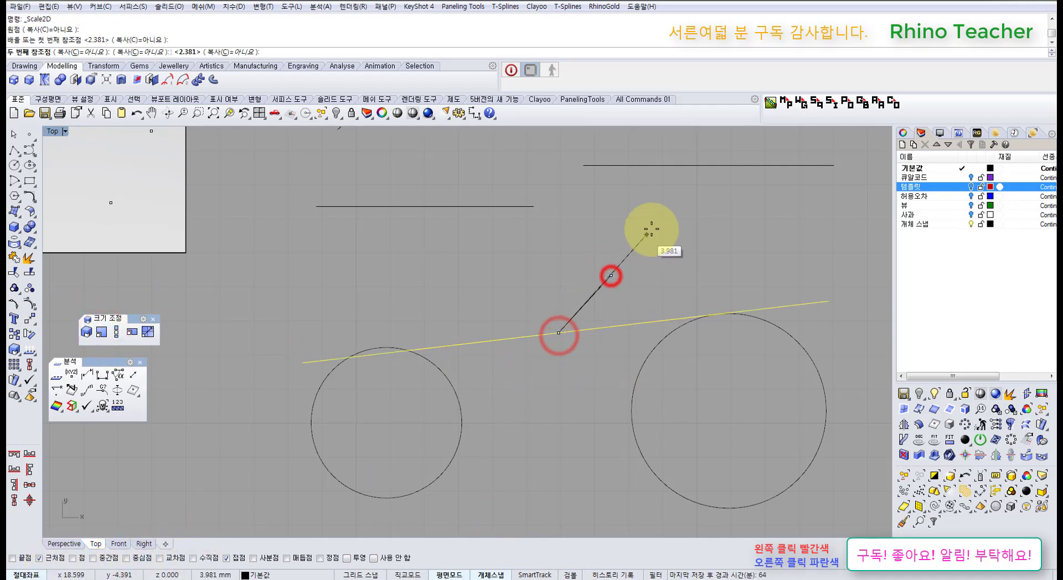
click(648, 231)
key(ctrl+z)
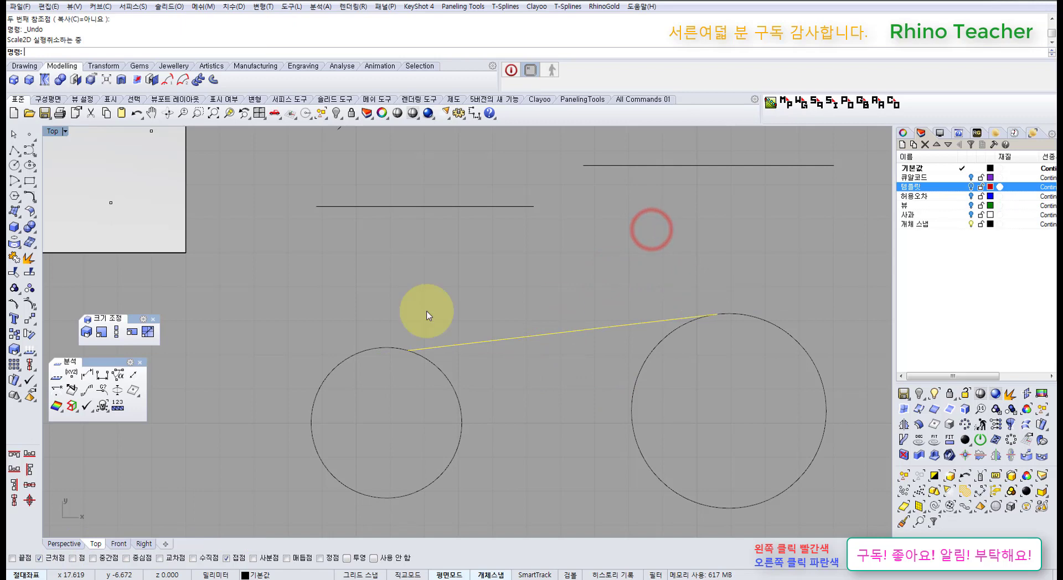
Step: Enlarge the connecting line with Scale2D from its end on the larger circle, using only the End snap
click(102, 334)
right_click(13, 558)
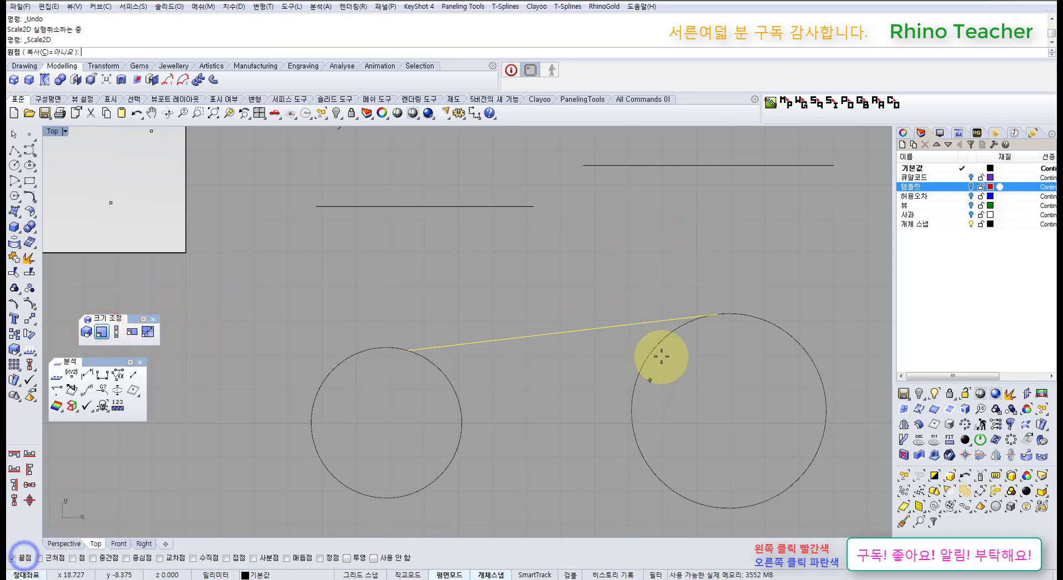
click(716, 313)
click(595, 275)
click(494, 257)
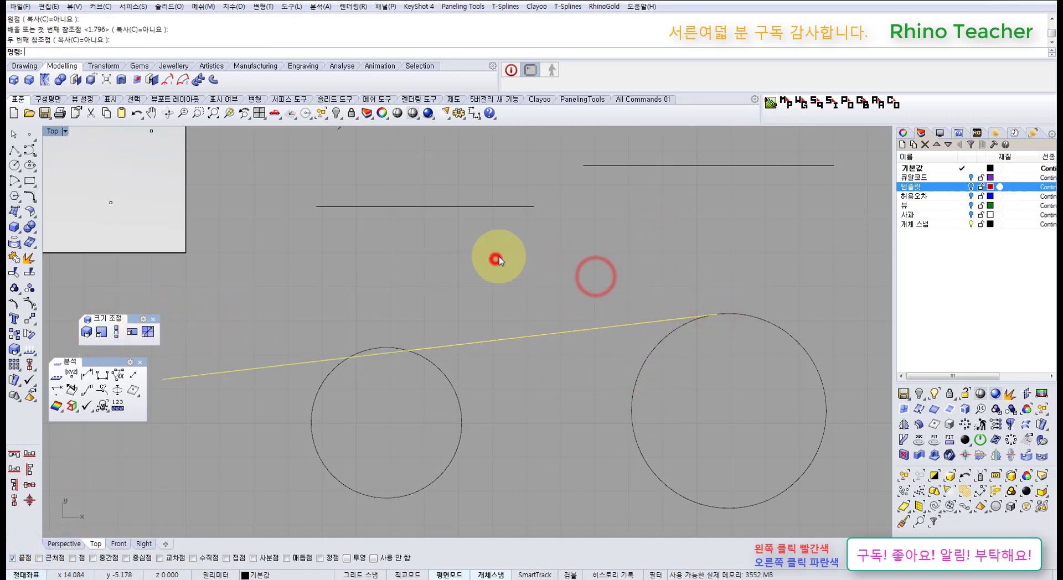
Step: Reselect the enlarged line and examine how it meets the upper edges of both circles
click(571, 250)
click(553, 350)
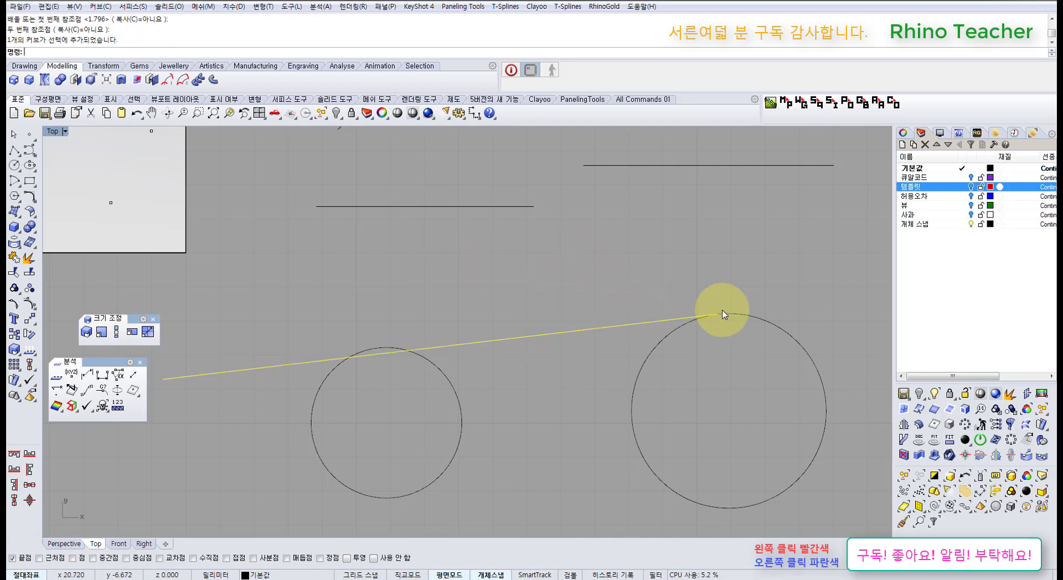
scroll(717, 310, up, 3)
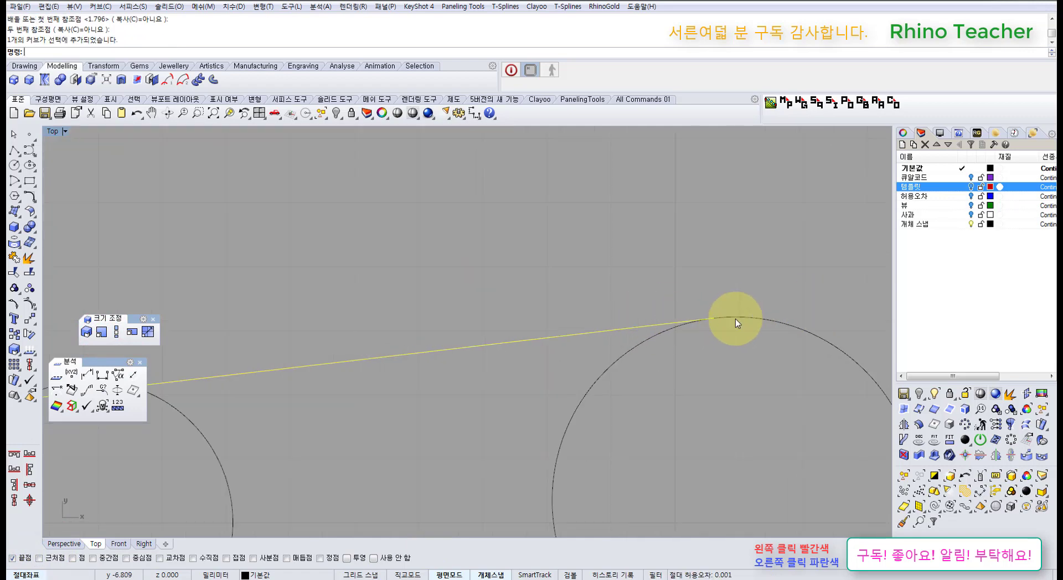
scroll(725, 323, down, 8)
right_drag(488, 332, 592, 346)
scroll(554, 371, up, 10)
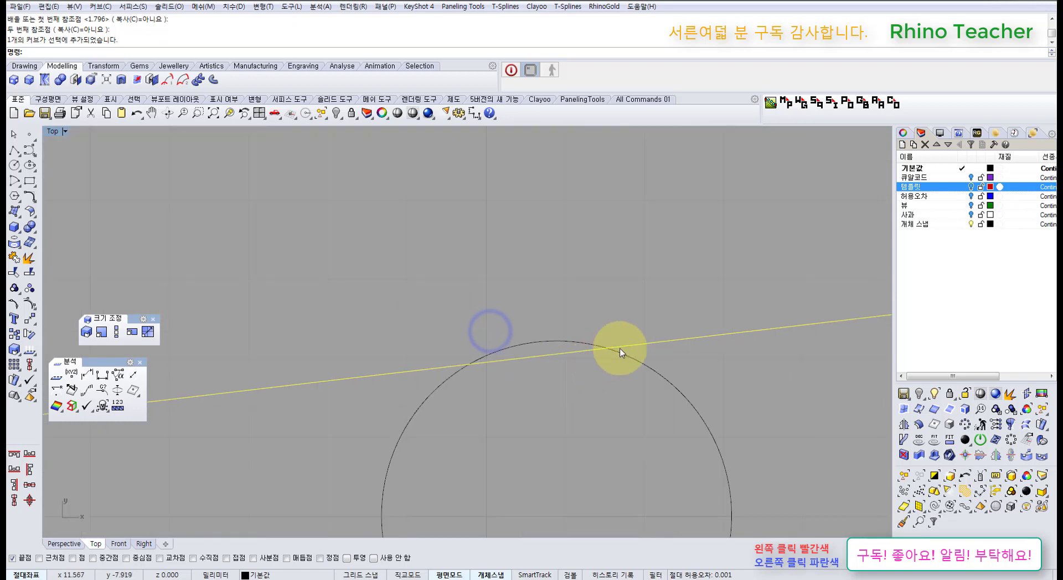
scroll(450, 363, down, 6)
right_drag(707, 370, 268, 361)
scroll(482, 322, up, 4)
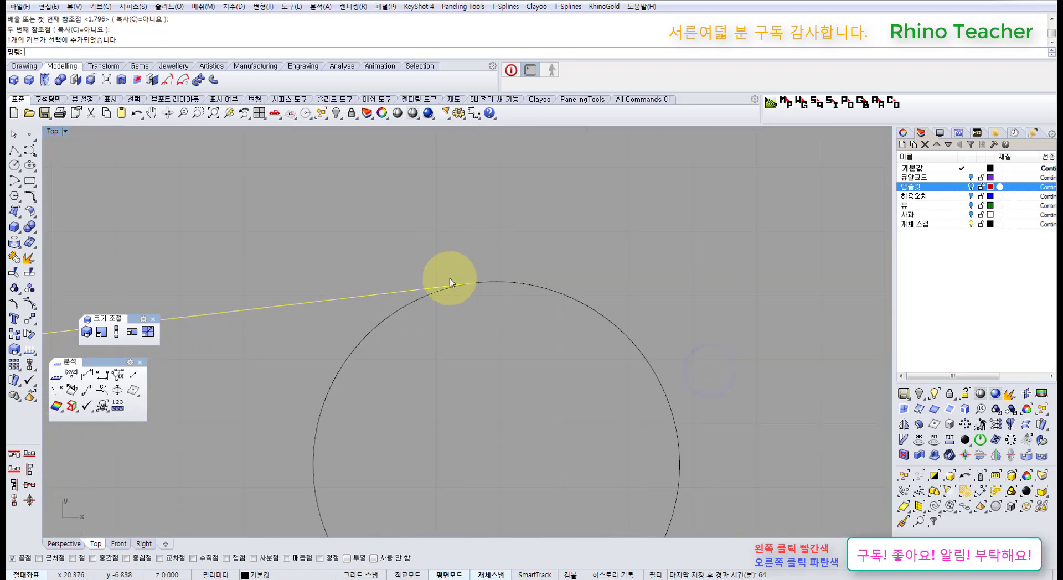
Step: Delete the enlarged line between the two circles
right_drag(323, 321, 479, 347)
drag(462, 358, 422, 324)
right_drag(428, 317, 453, 323)
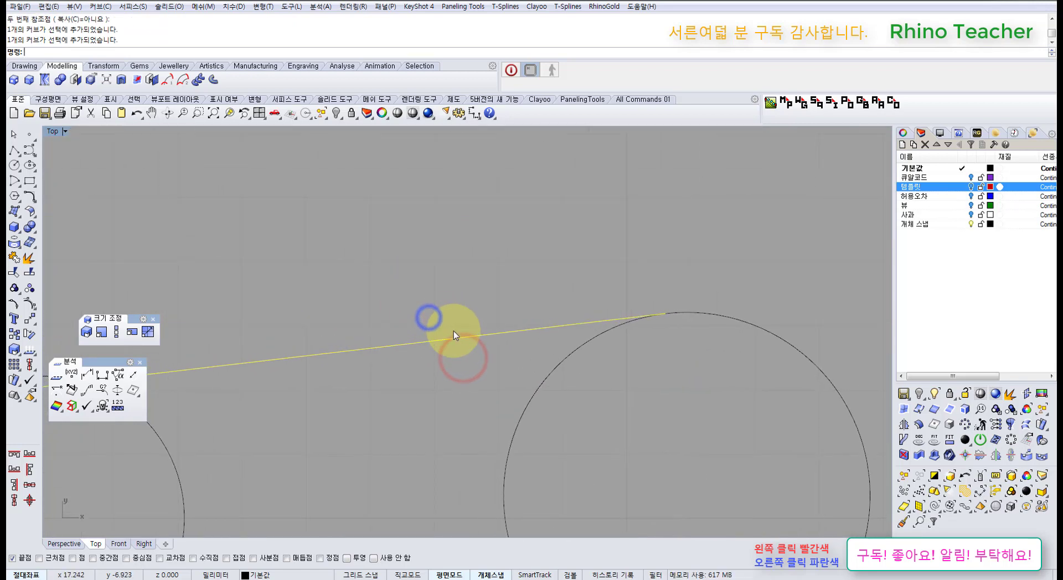
key(Delete)
scroll(401, 352, down, 4)
right_drag(401, 353, 481, 353)
right_drag(384, 396, 392, 338)
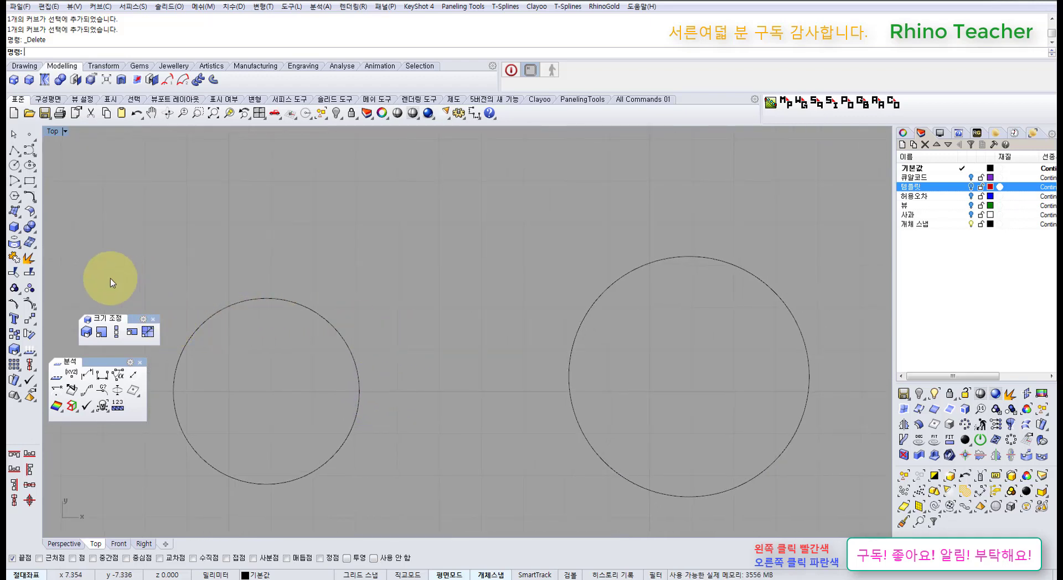
Step: Float the circle tools and the arc tools as two separate palettes over the Top view
click(15, 164)
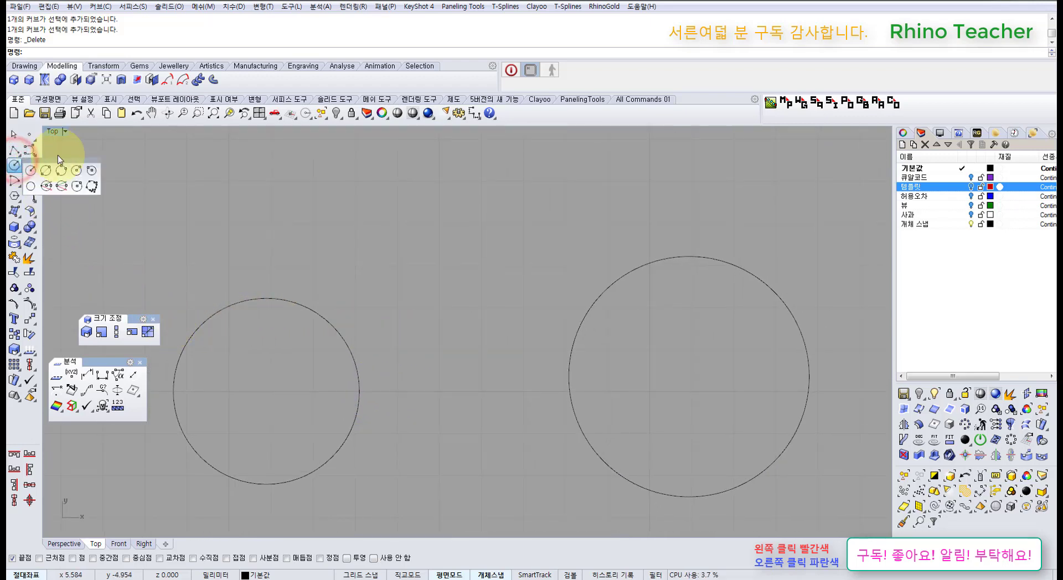
drag(55, 156, 137, 187)
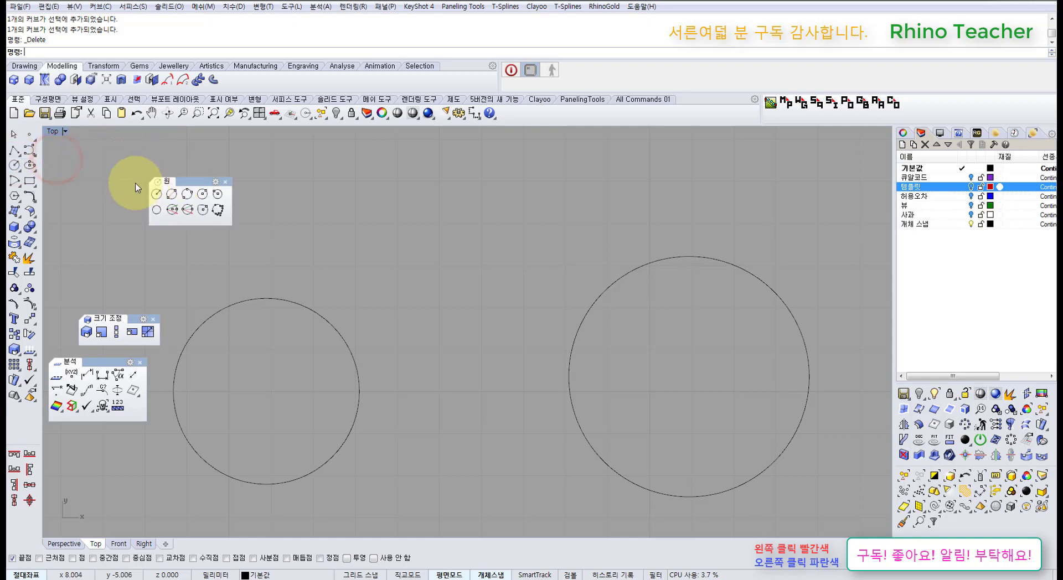
click(14, 182)
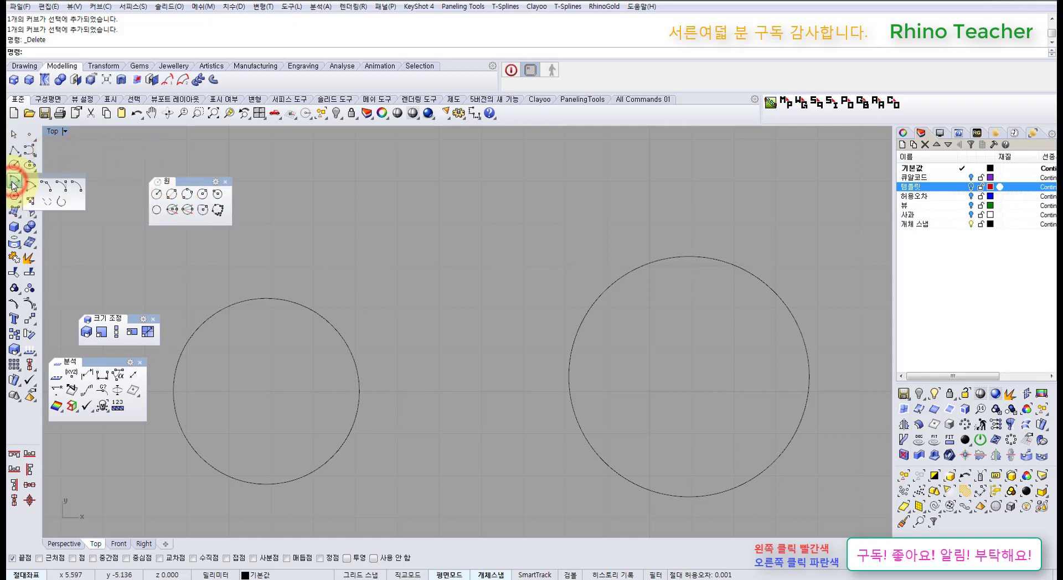
drag(49, 175, 291, 206)
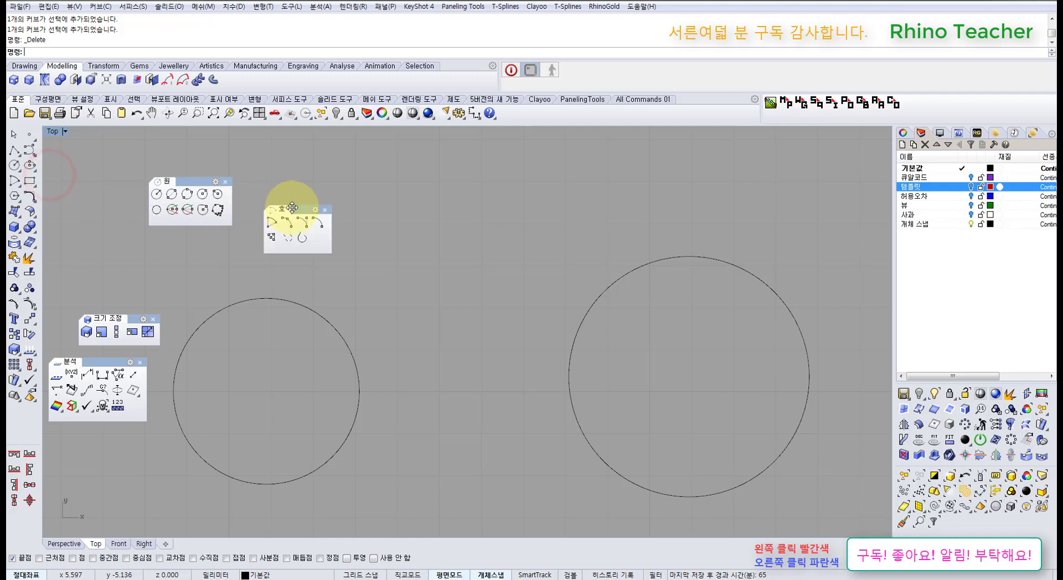
click(374, 197)
Step: Float the line tools as a separate palette next to the scale palette
scroll(422, 224, down, 6)
right_drag(448, 249, 481, 307)
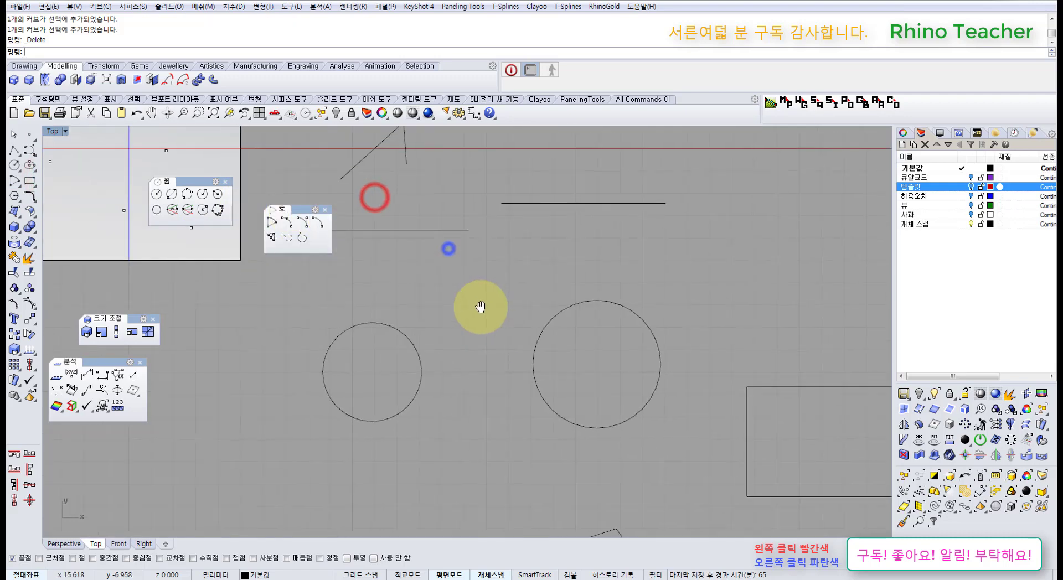
click(390, 329)
click(558, 320)
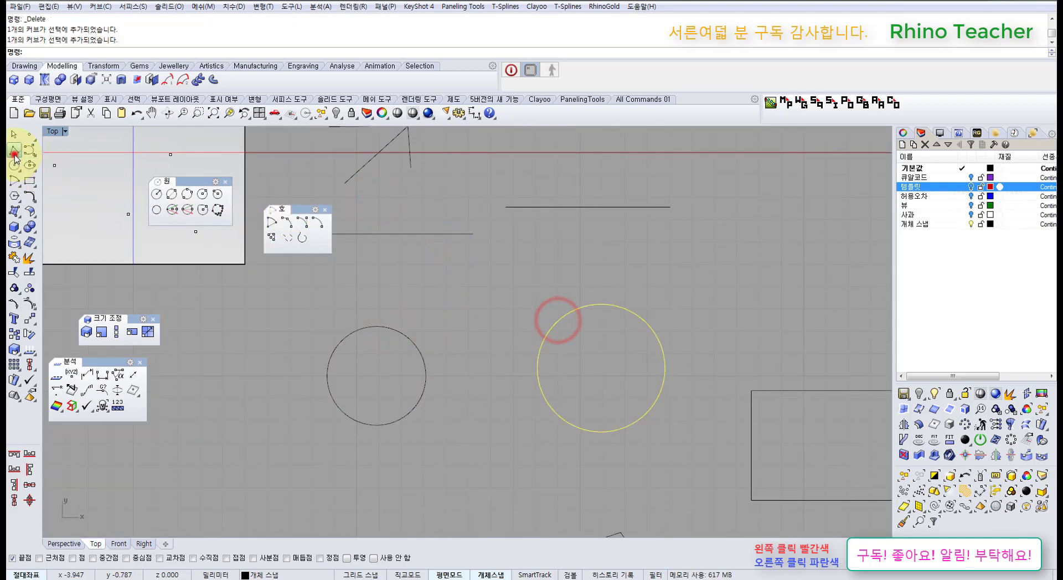
click(15, 158)
drag(43, 146, 188, 300)
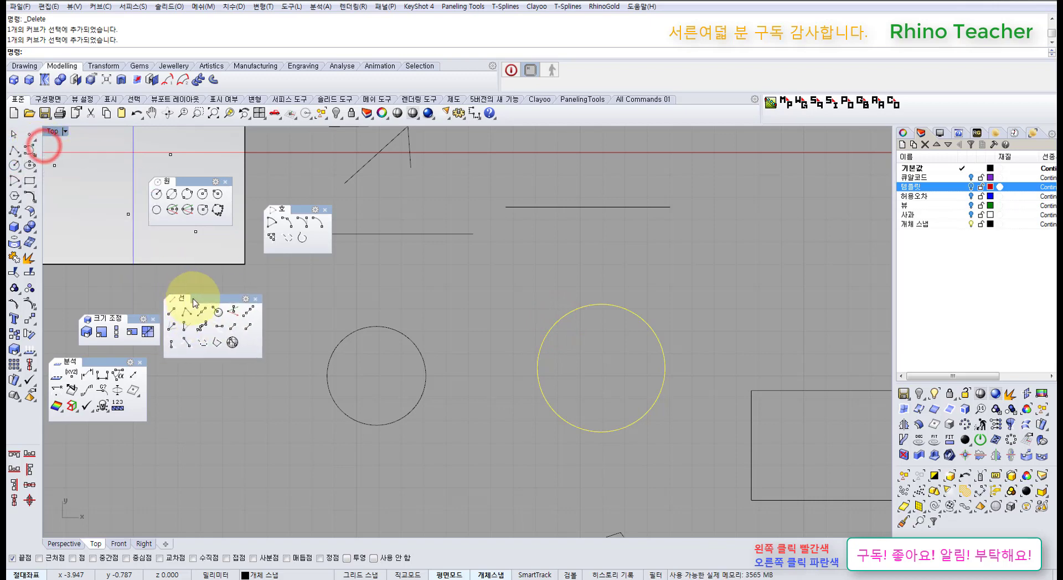
click(310, 278)
Step: Look over the practice curves and solids in the Top view, and return to the two circles
scroll(459, 257, down, 4)
right_drag(463, 249, 444, 309)
scroll(543, 236, down, 5)
right_drag(576, 235, 512, 257)
drag(503, 196, 472, 173)
right_drag(502, 186, 471, 220)
right_drag(444, 318, 586, 265)
click(446, 402)
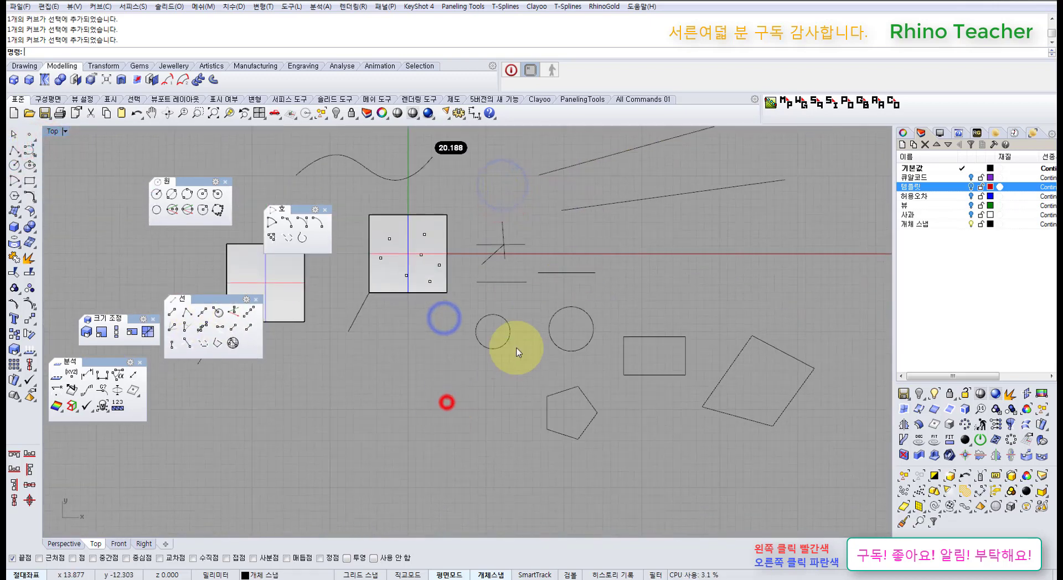
scroll(520, 337, up, 14)
right_drag(537, 311, 510, 350)
click(503, 346)
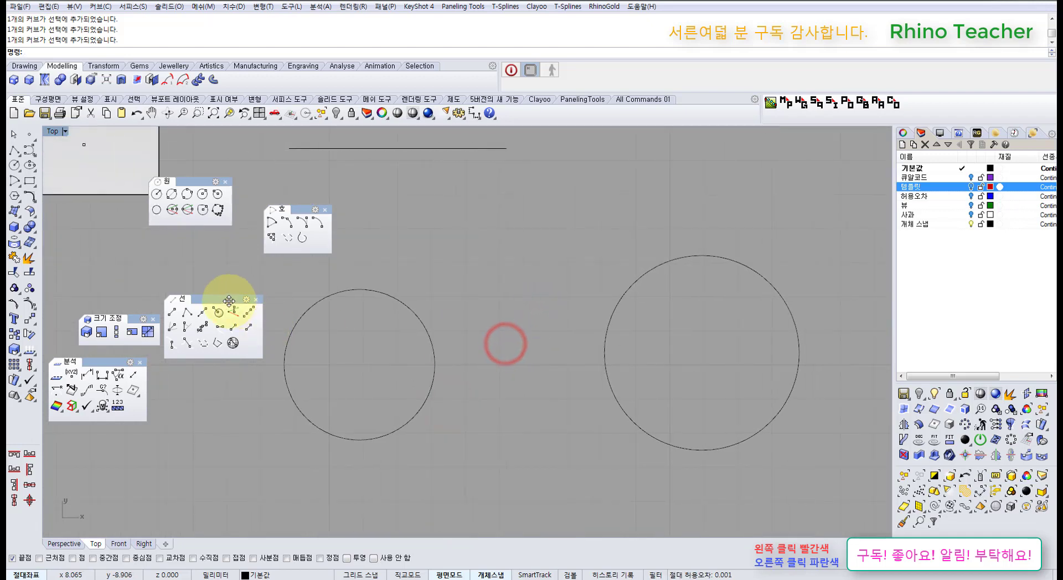
Step: Draw a line tangent to the upper sides of both circles with the two-curve tangent line command, and delete it
drag(229, 300, 231, 274)
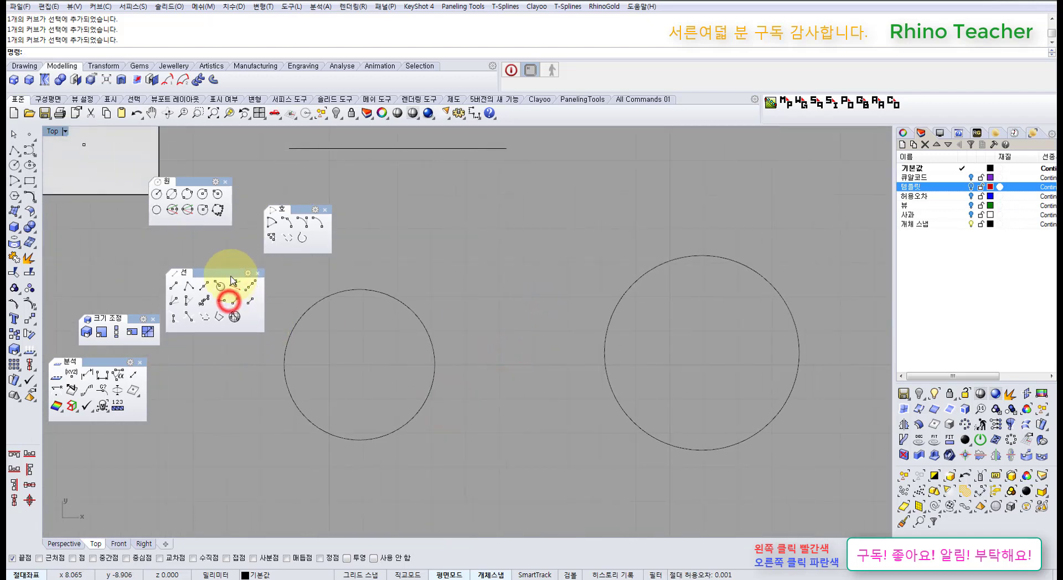
click(190, 318)
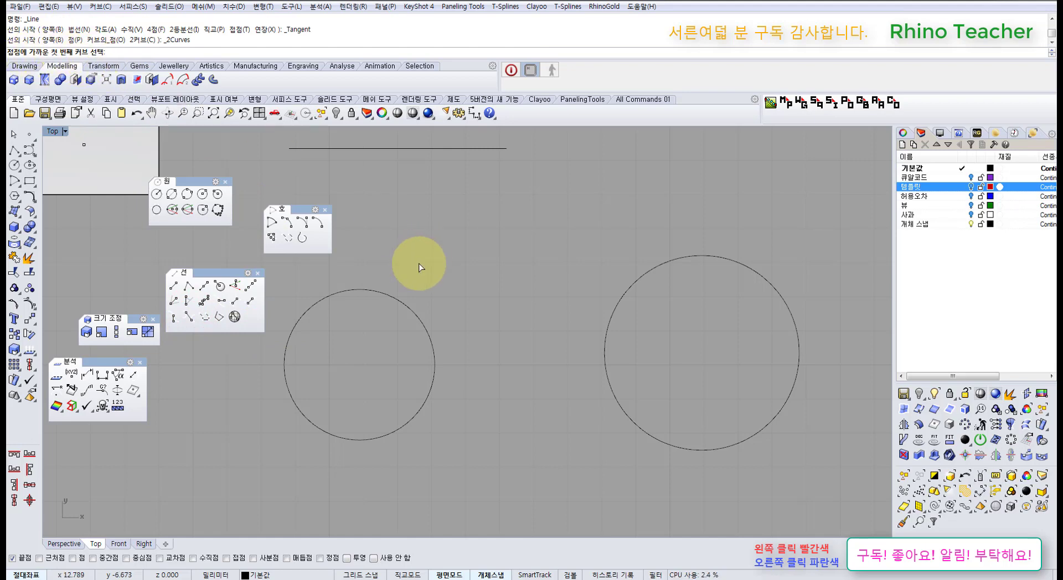
click(382, 293)
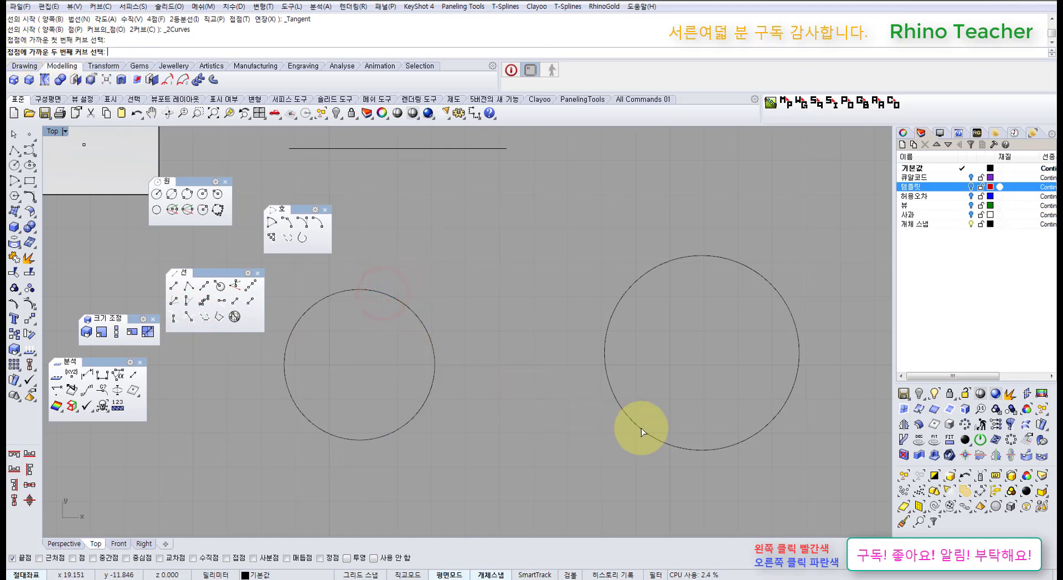
click(668, 260)
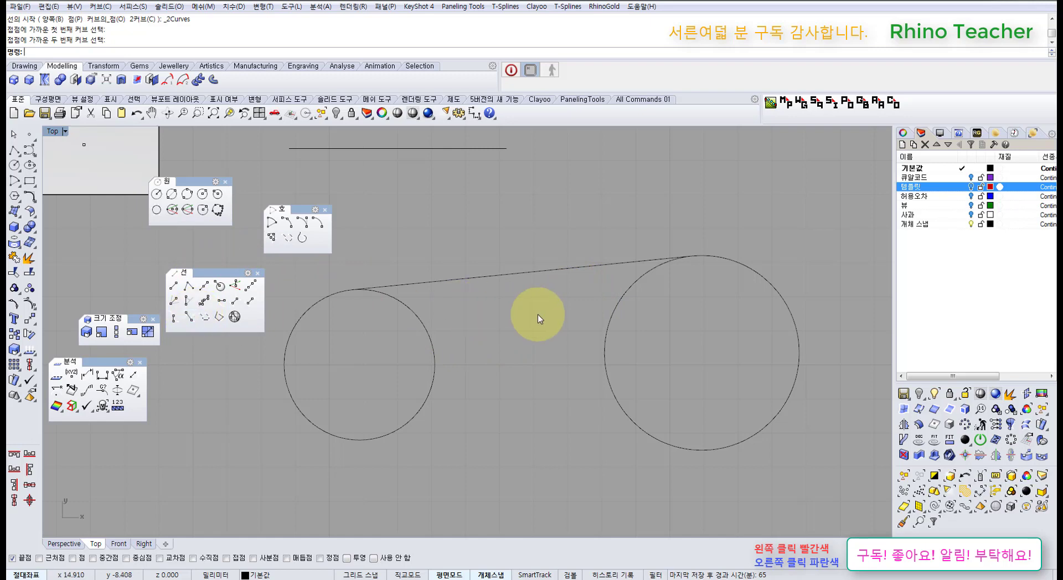
drag(536, 315, 510, 273)
key(Delete)
right_drag(515, 254, 499, 285)
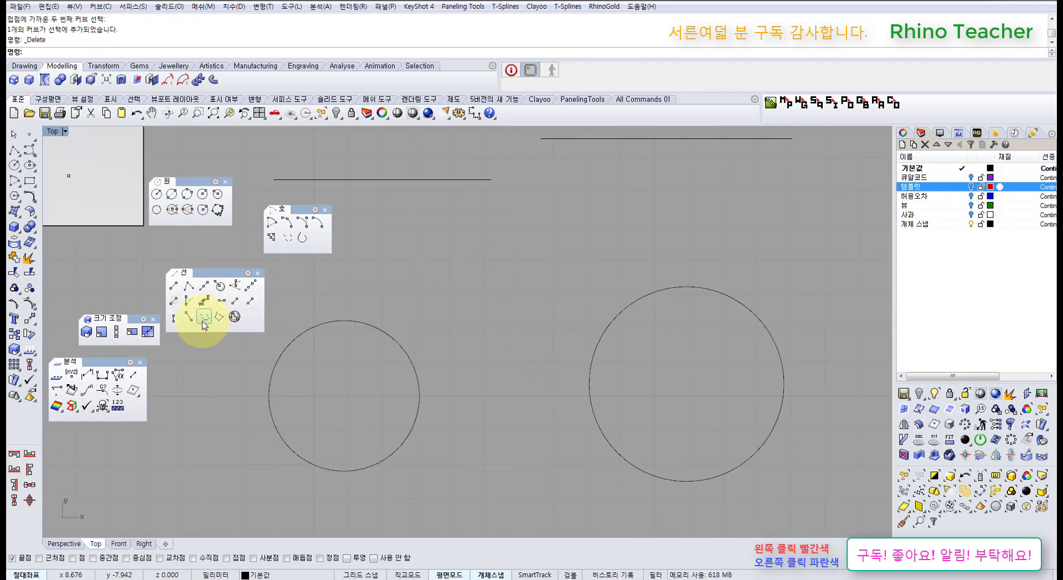
Step: Draw the upper tangent line between the smaller and larger circles once more, and delete it
click(185, 318)
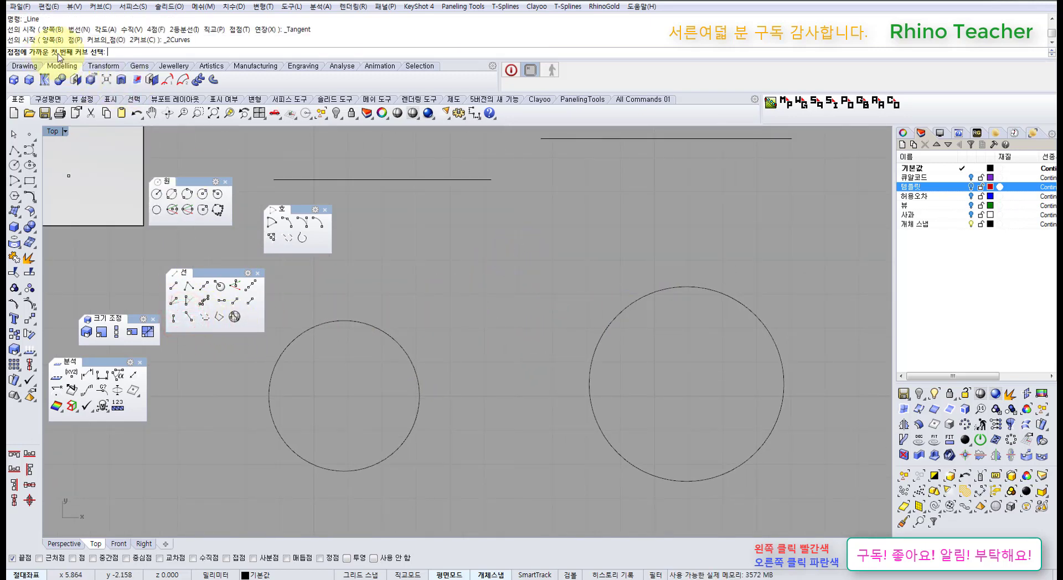
mouse_move(404, 327)
right_down()
mouse_move(387, 301)
mouse_move(387, 324)
right_up()
click(373, 310)
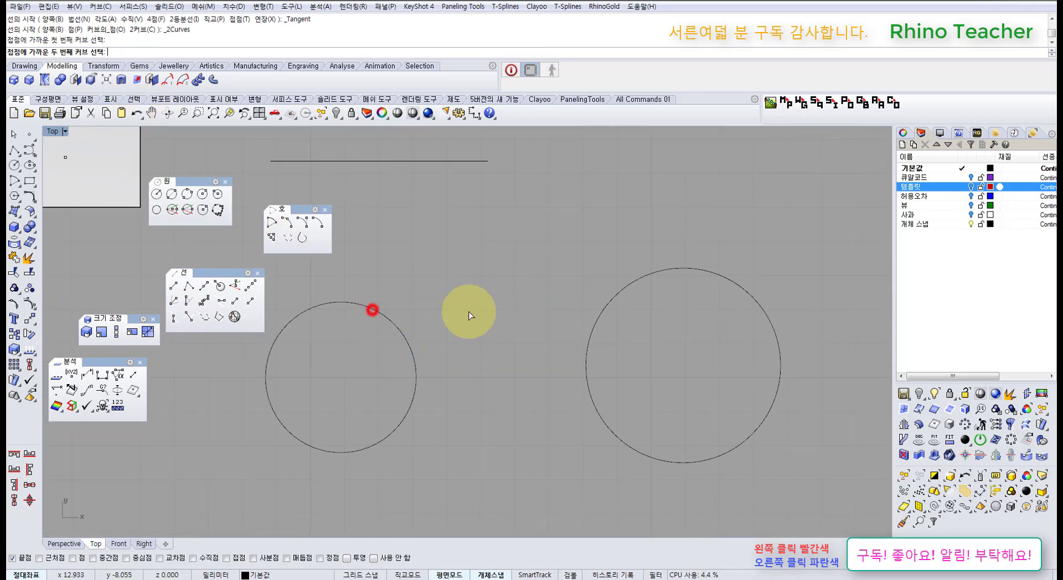
click(609, 299)
click(545, 315)
drag(545, 314, 479, 226)
mouse_move(493, 273)
right_down()
mouse_move(490, 298)
mouse_move(493, 285)
right_up()
key(Delete)
Step: Draw a tangent line from the upper side of the smaller circle to the lower side of the larger circle
click(189, 317)
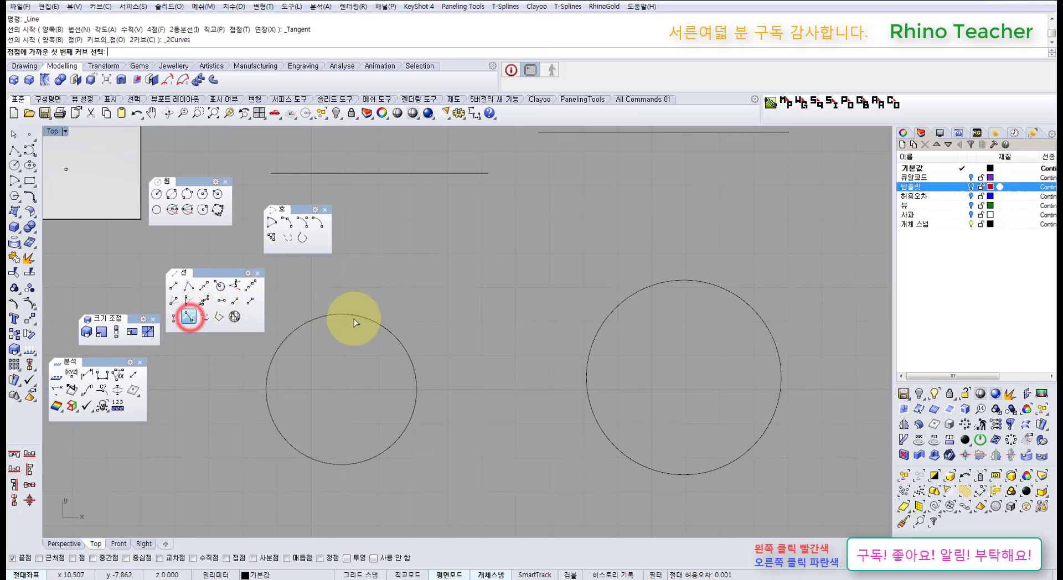
click(364, 314)
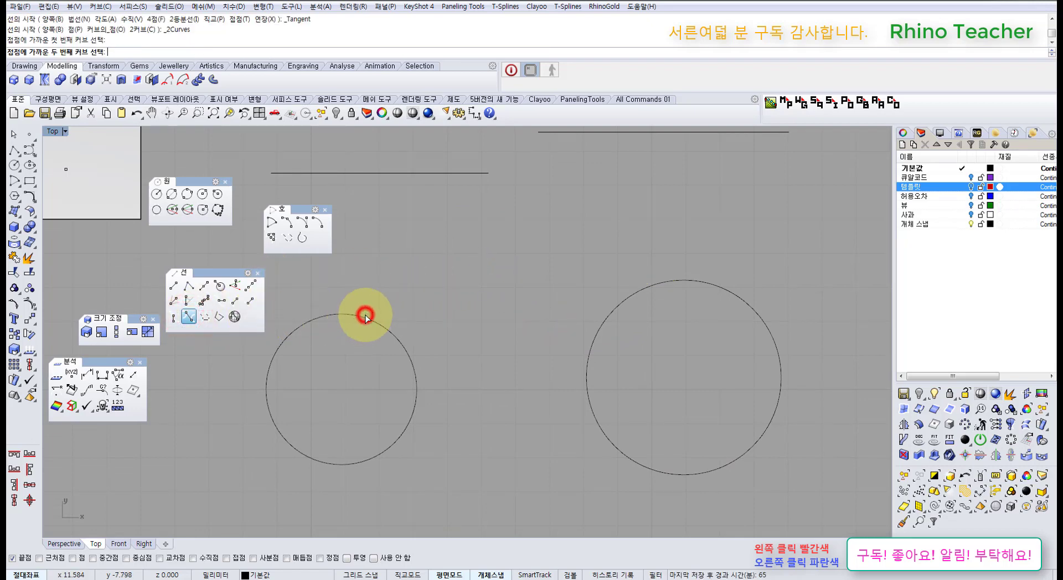
click(629, 456)
mouse_move(561, 392)
mouse_down()
mouse_move(517, 447)
mouse_move(526, 441)
mouse_up()
right_drag(569, 434, 553, 404)
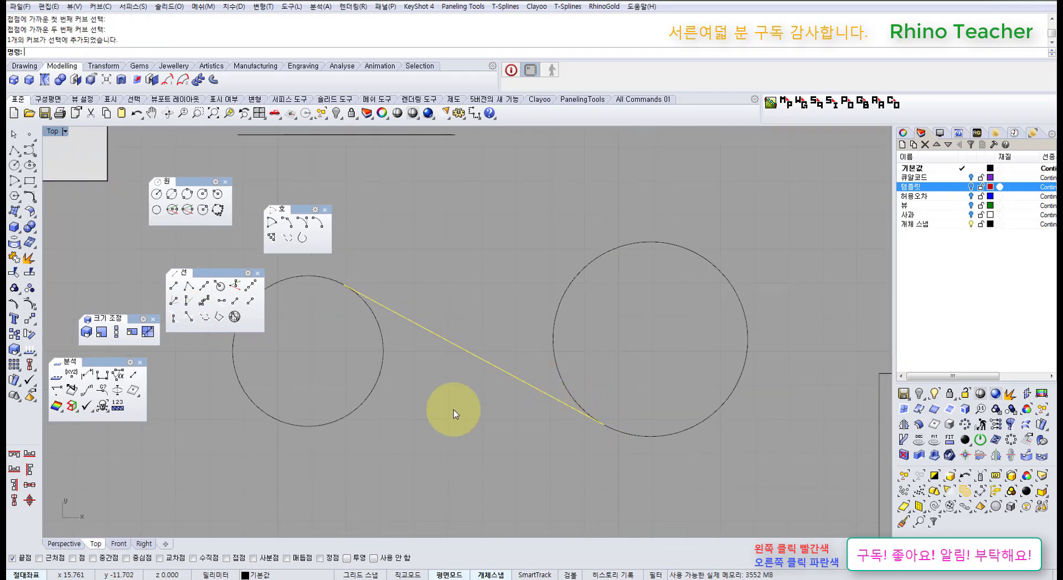
Step: Draw the opposite crossing tangent from the smaller circle's lower side to the larger circle's upper side, and close the line palette
click(189, 316)
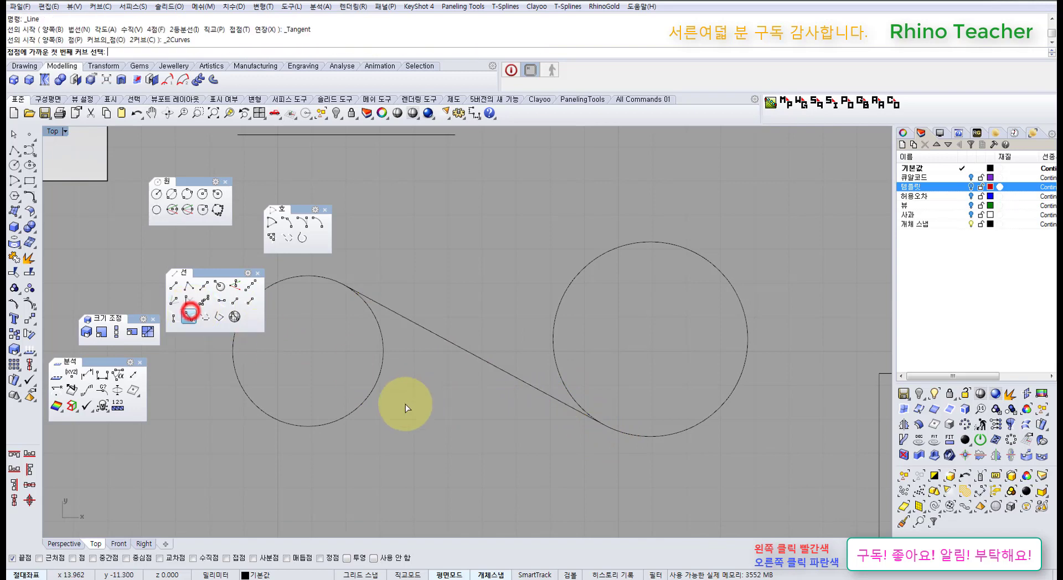
click(353, 413)
click(577, 268)
right_drag(493, 247, 582, 270)
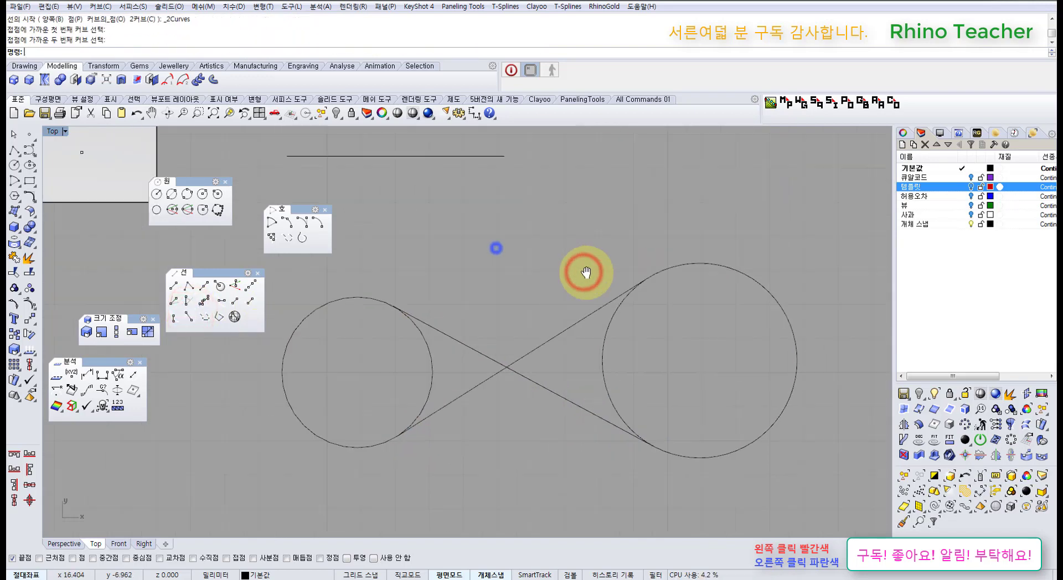
click(517, 264)
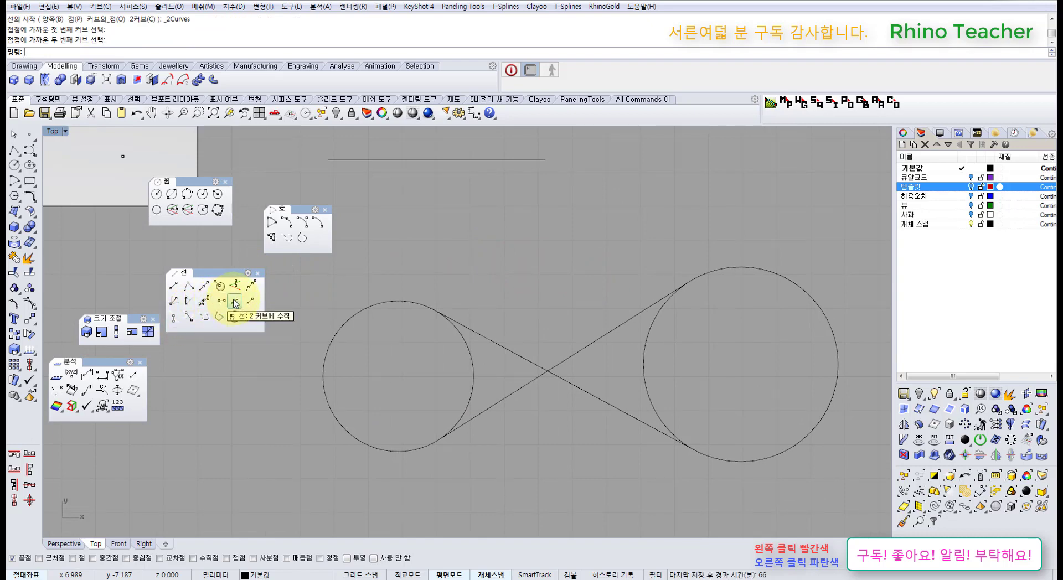
click(257, 273)
right_drag(322, 273, 249, 290)
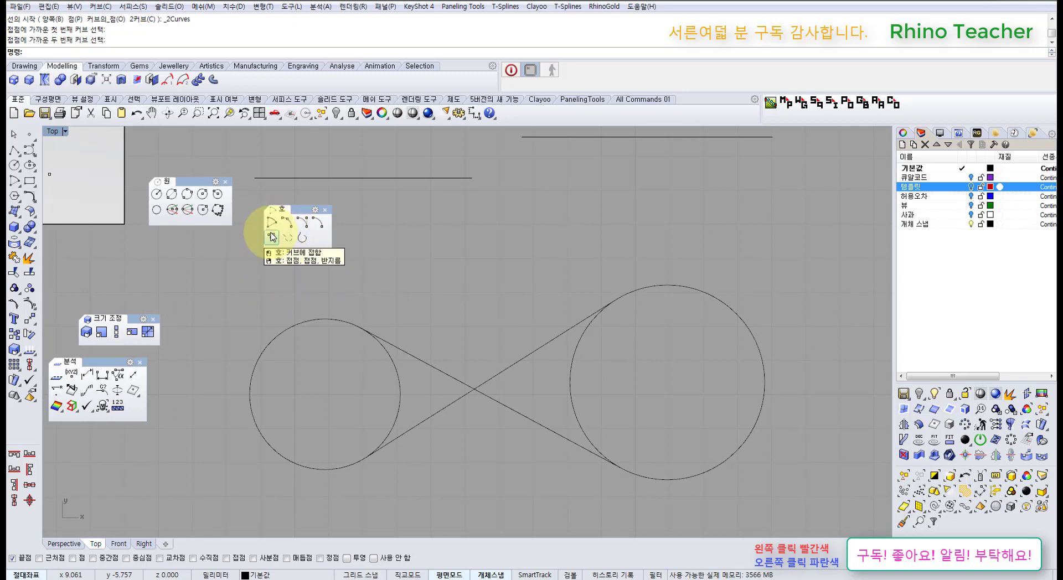
click(271, 237)
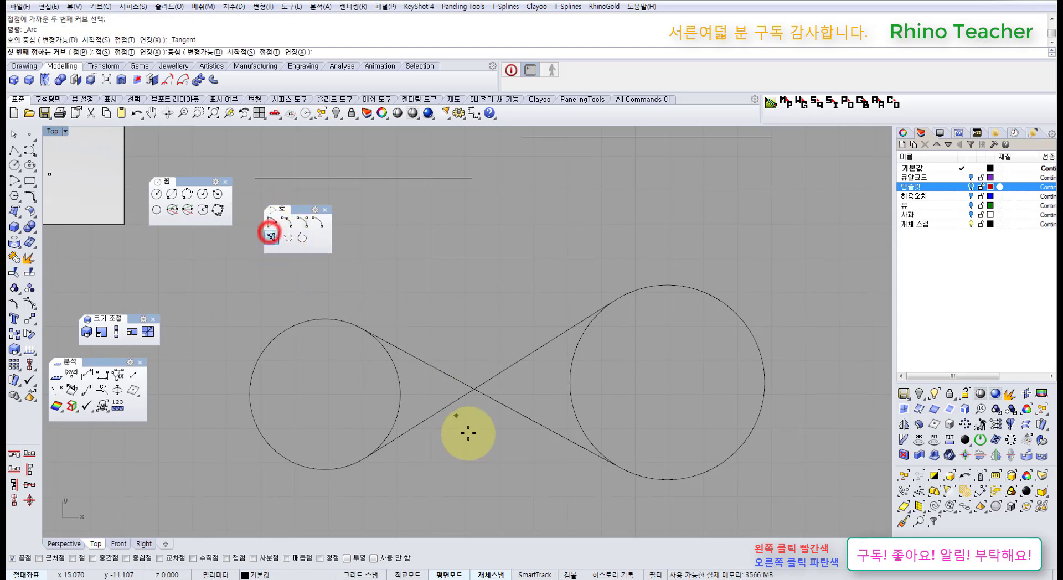
click(428, 365)
click(436, 409)
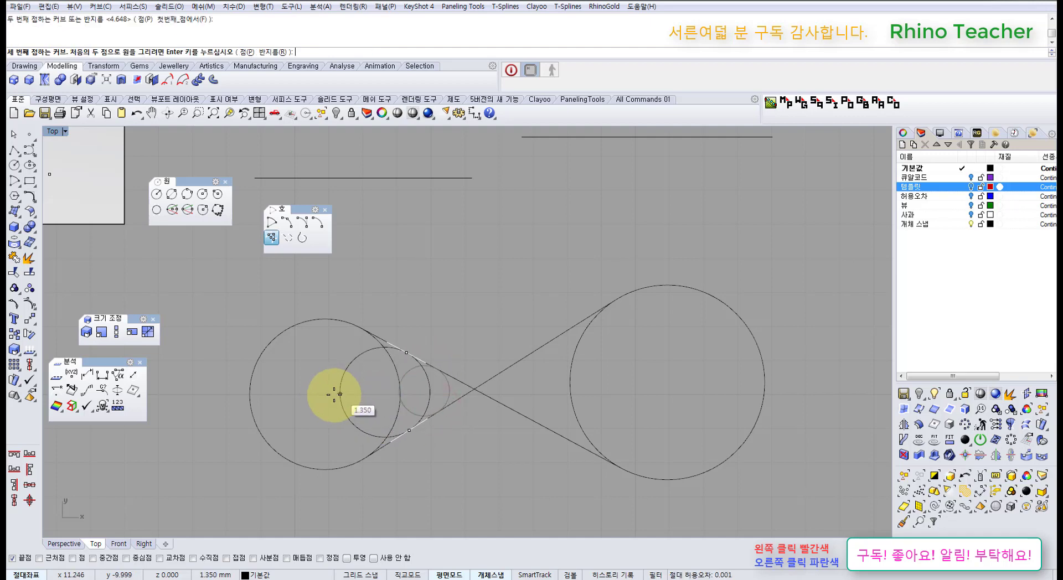
scroll(356, 385, up, 3)
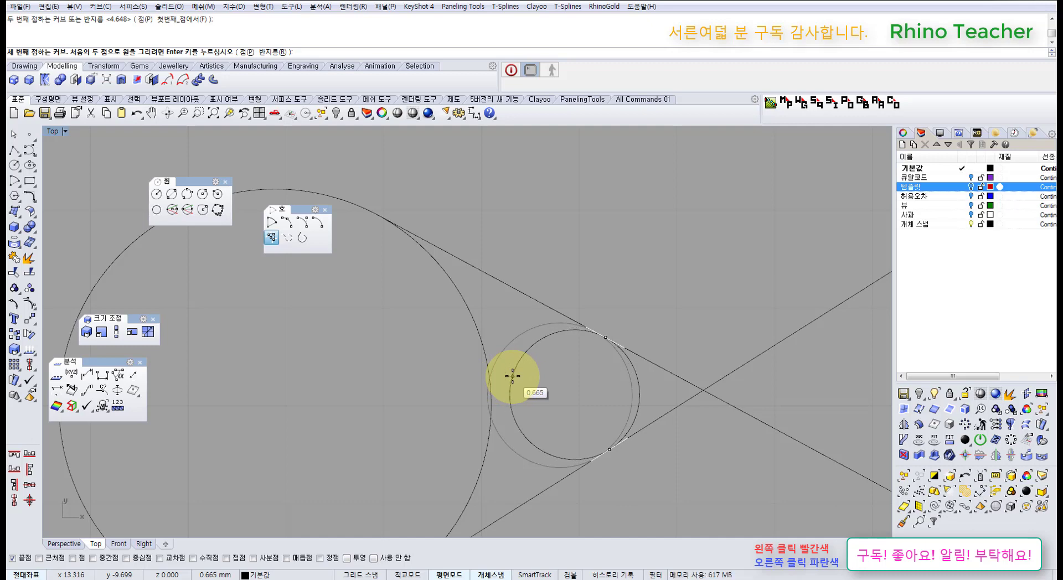
right_click(512, 376)
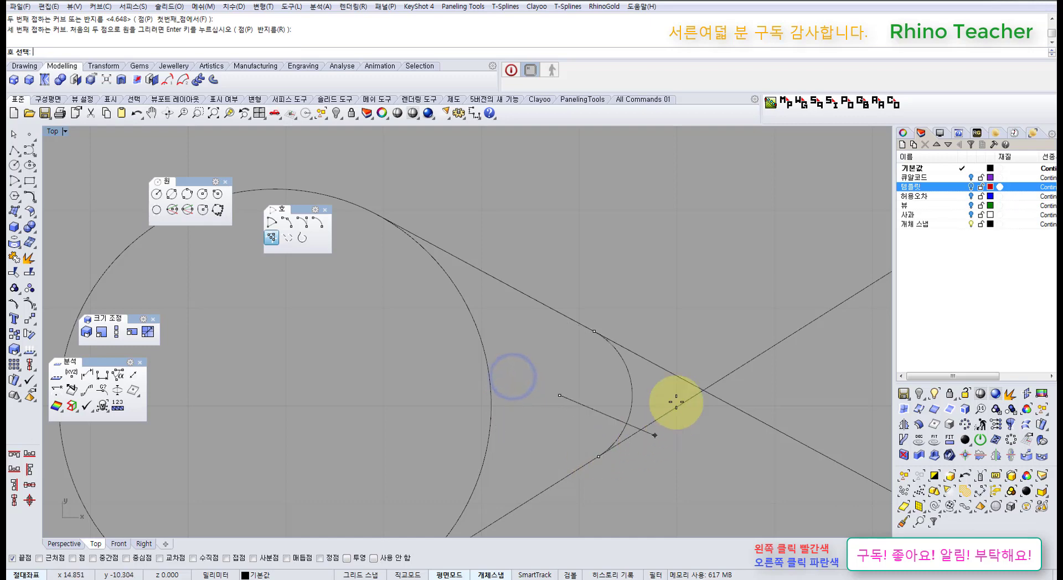
right_click(597, 401)
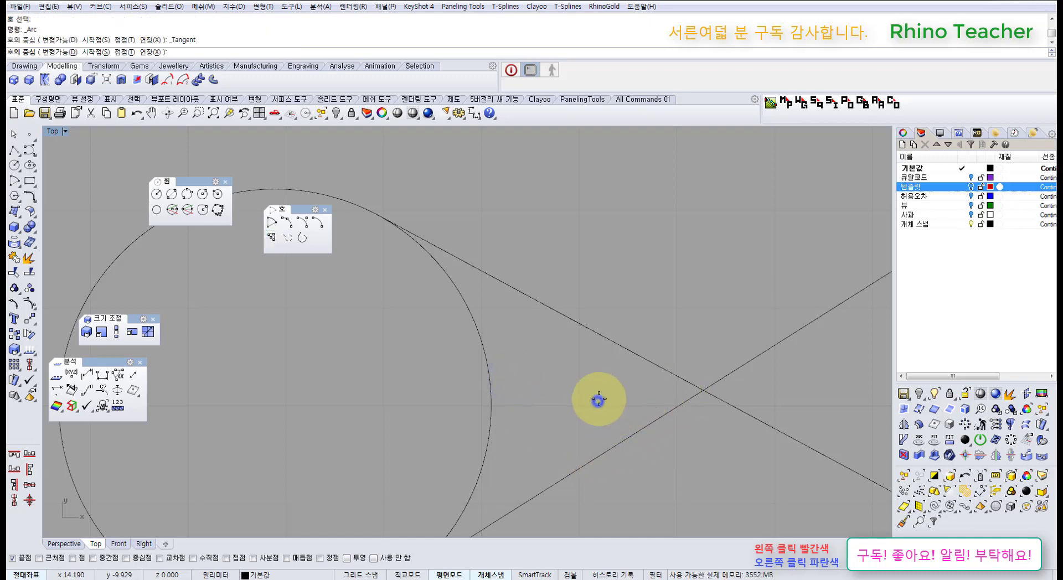
click(614, 445)
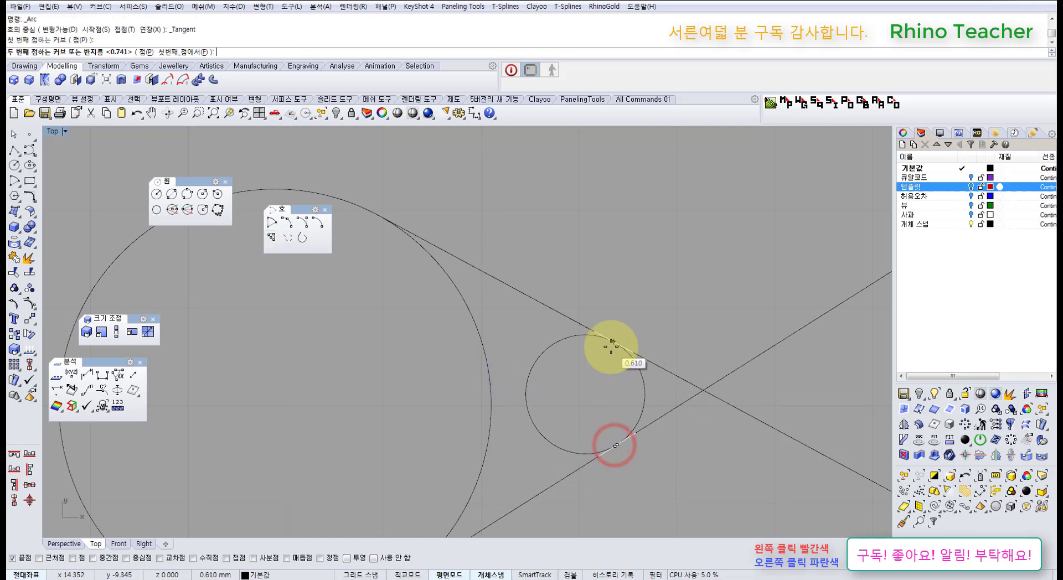
click(610, 347)
click(541, 395)
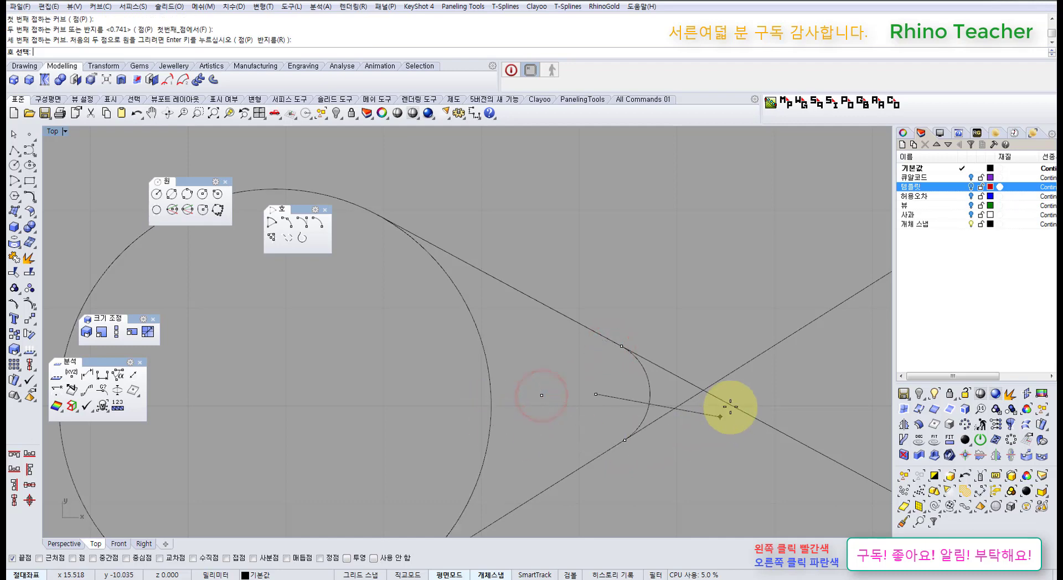
key(Escape)
Step: Draw an arc tangent to both crossing lines near the smaller circle, keeping the side that bulges toward the lines' crossing
right_click(551, 418)
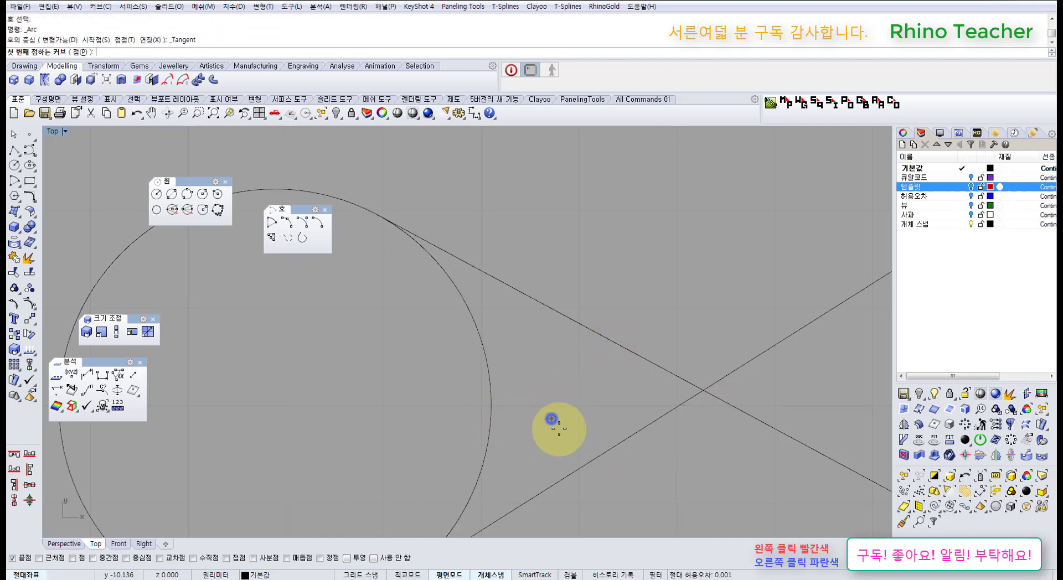
click(578, 471)
click(584, 330)
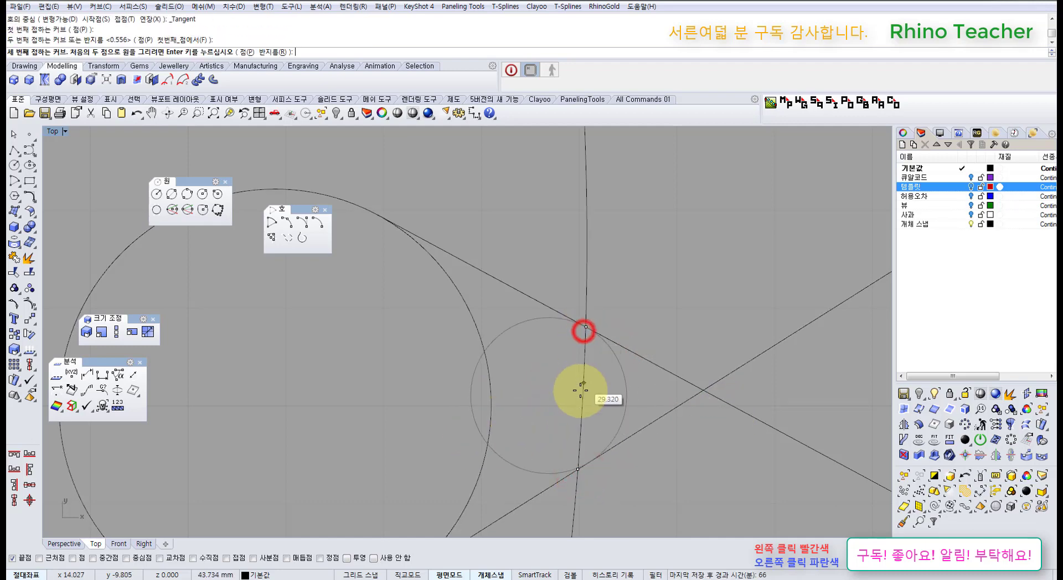
right_click(579, 391)
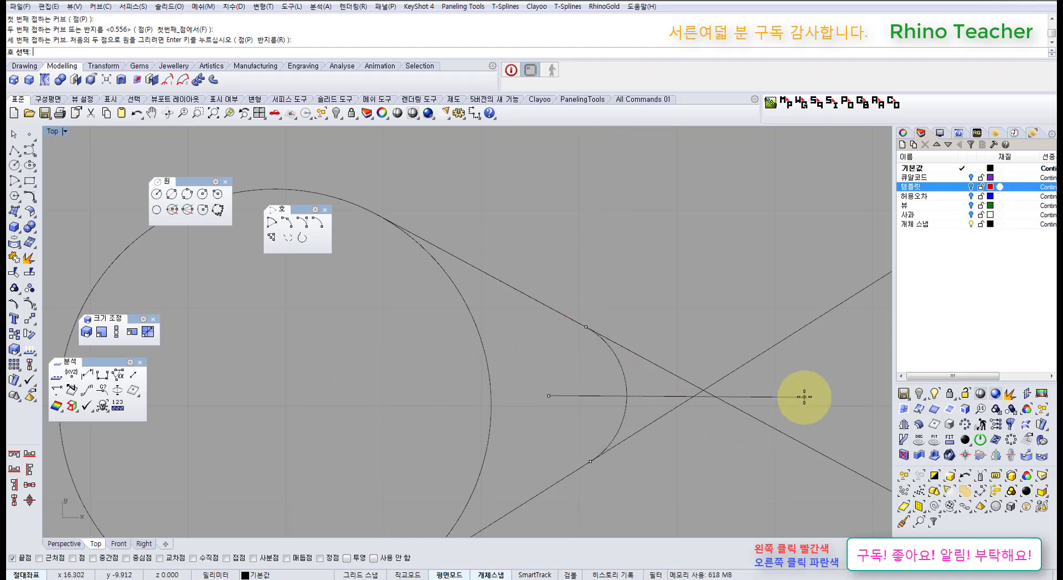
click(804, 397)
right_drag(776, 401, 662, 405)
scroll(542, 447, up, 4)
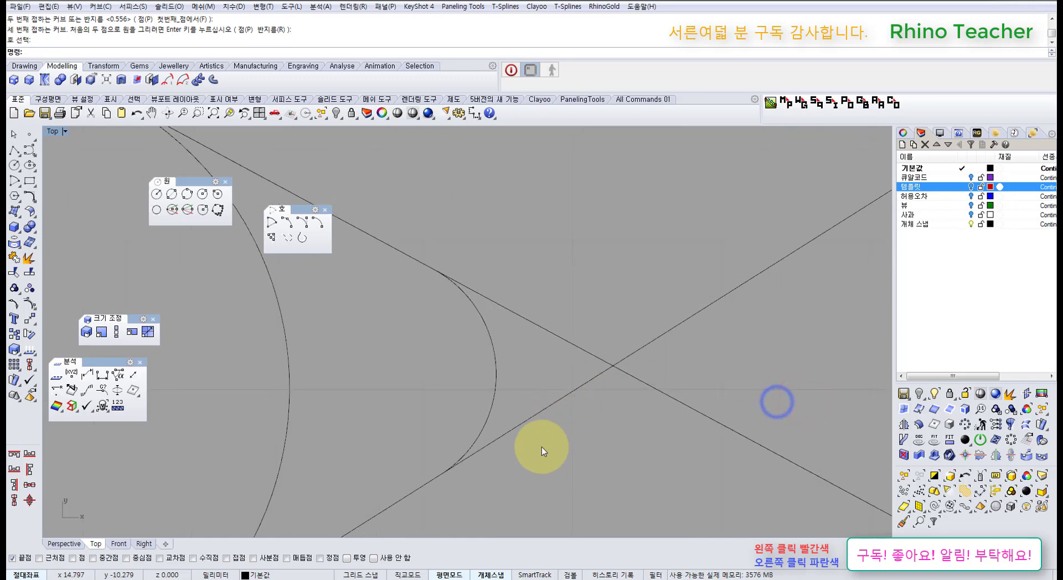
Step: Trim away the parts of both crossing lines beyond the tangent arc
drag(450, 321, 451, 321)
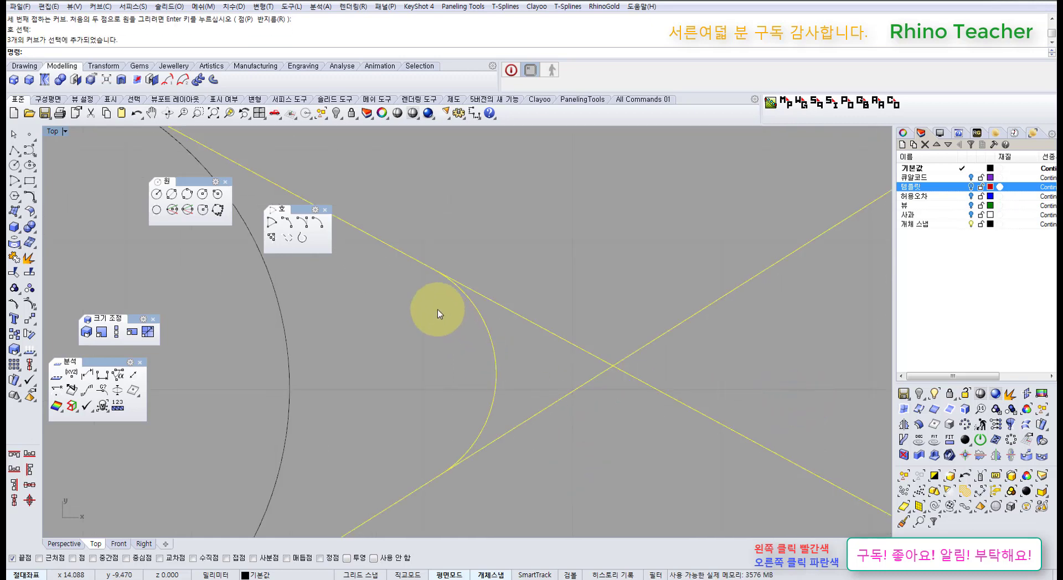
click(16, 271)
drag(627, 435, 556, 255)
right_click(556, 255)
scroll(557, 257, down, 8)
right_drag(560, 294, 576, 340)
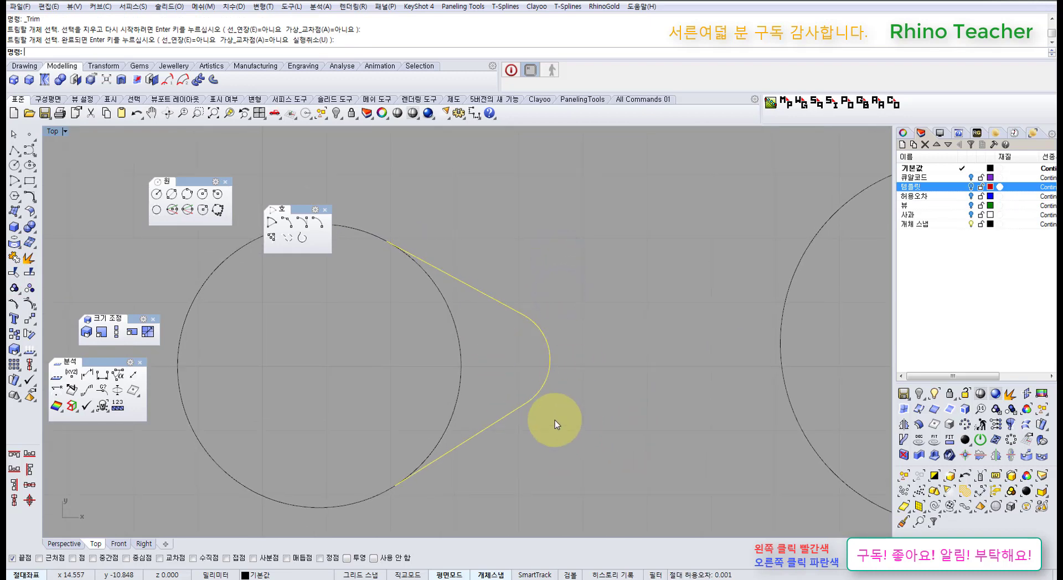
Step: Undo the trim and the tangent arc, and close the arc palette
key(ctrl+z)
key(ctrl+z)
click(583, 283)
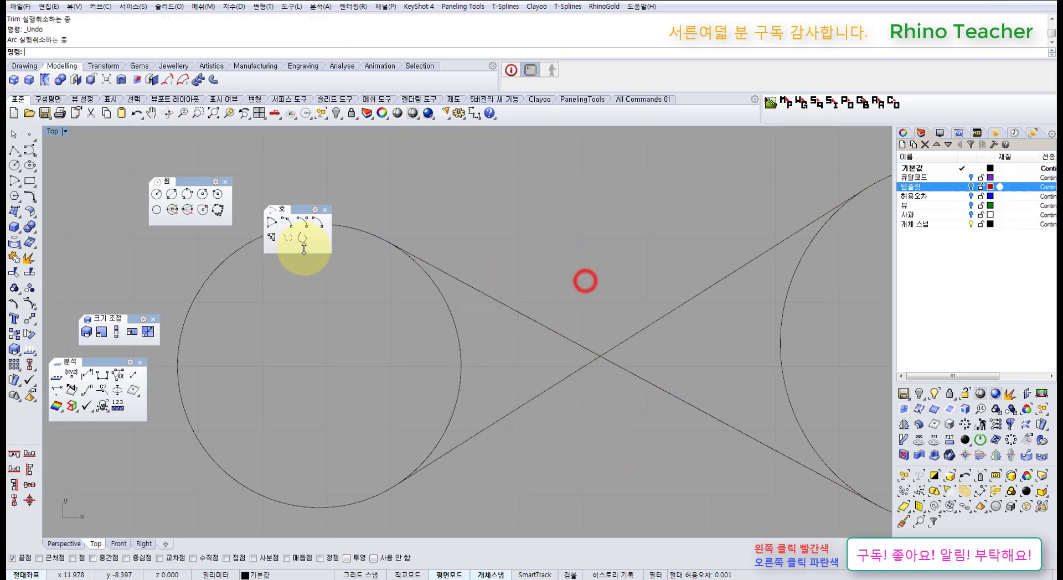
click(323, 210)
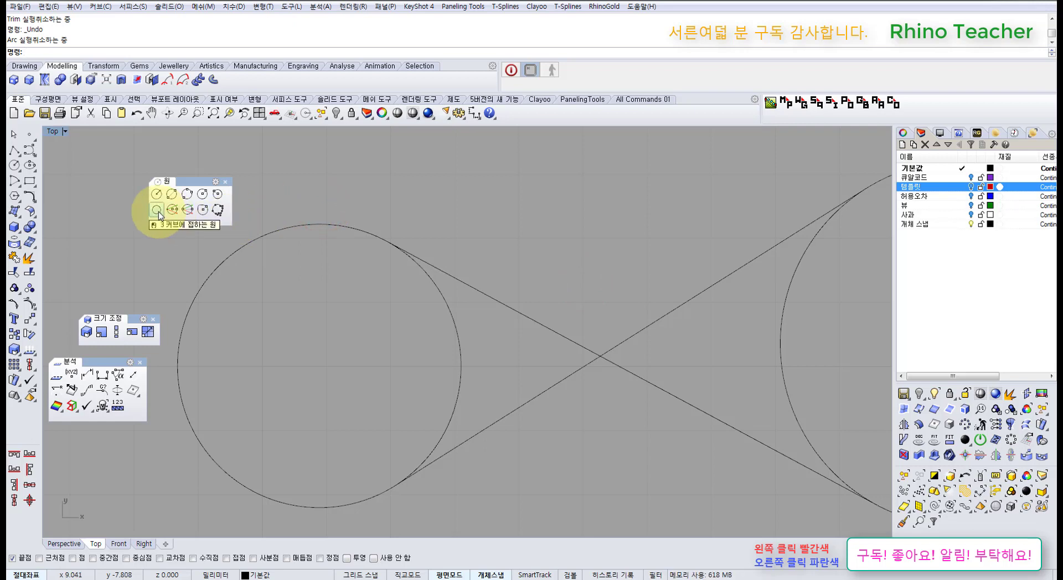
Step: Draw a circle tangent to three curves: the two crossing lines and the smaller circle's side facing their crossing
scroll(581, 232, down, 9)
right_drag(581, 232, 415, 432)
scroll(482, 369, down, 6)
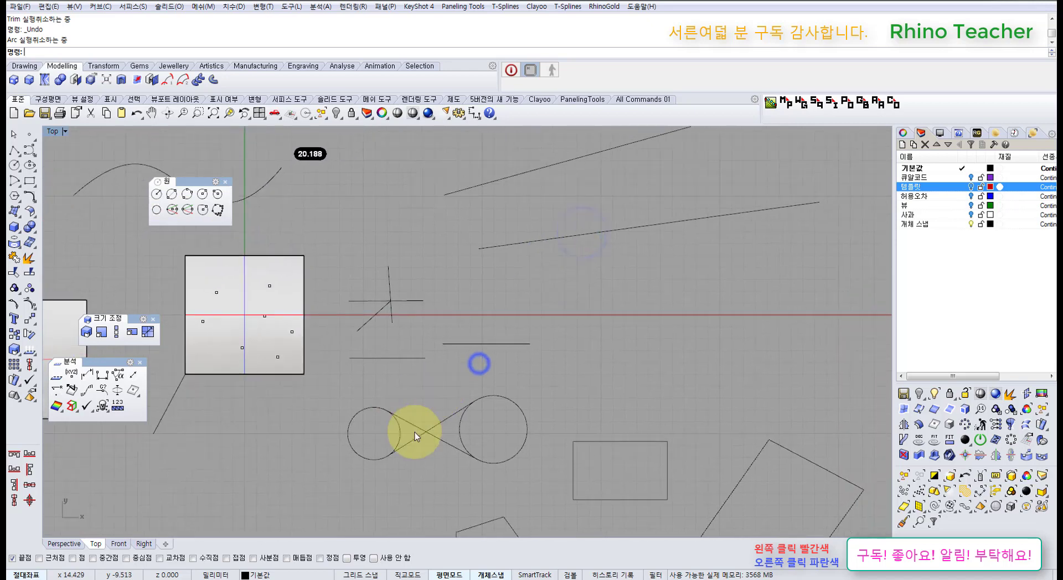
scroll(416, 437, up, 6)
scroll(464, 404, down, 6)
right_drag(465, 404, 487, 351)
scroll(481, 339, up, 4)
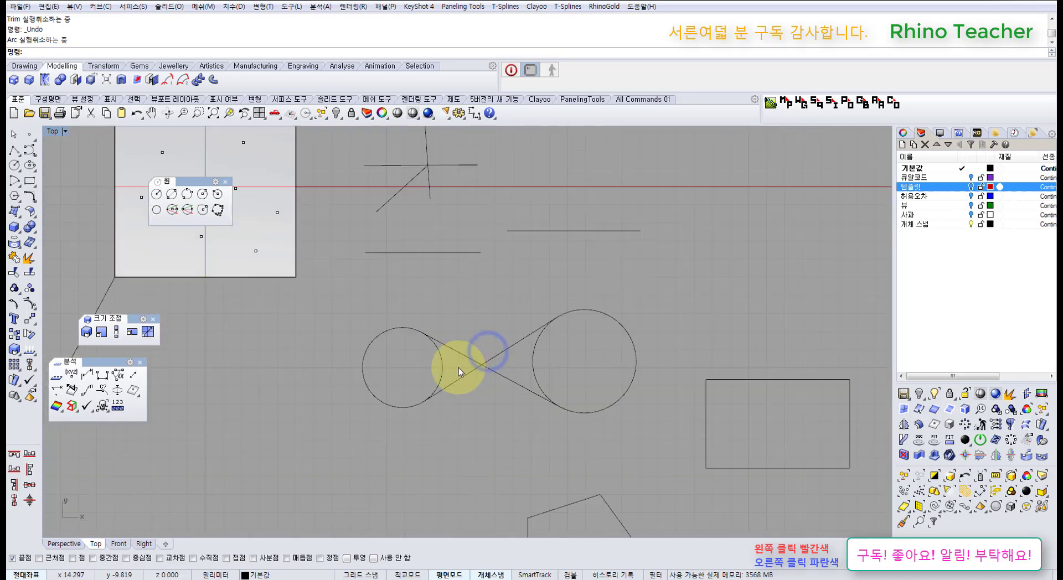
click(158, 211)
scroll(462, 387, up, 5)
ctrl+right_drag(415, 304, 403, 356)
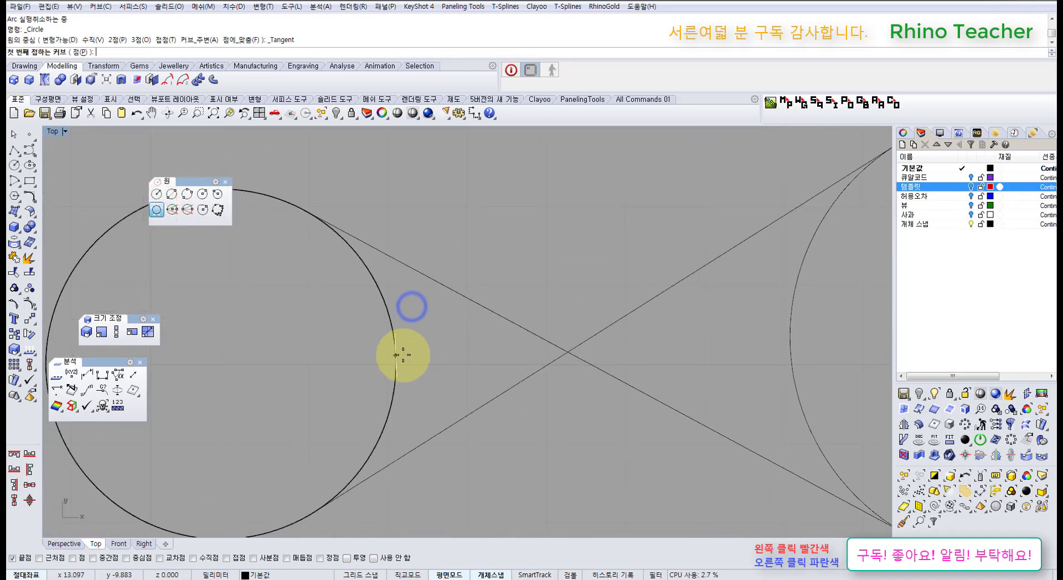
click(492, 399)
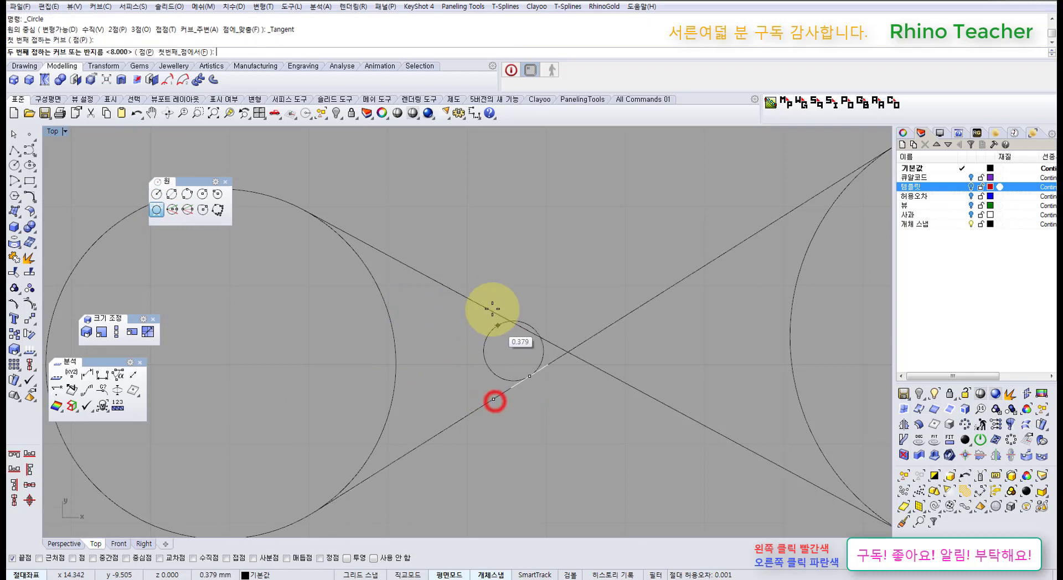
click(490, 309)
click(394, 356)
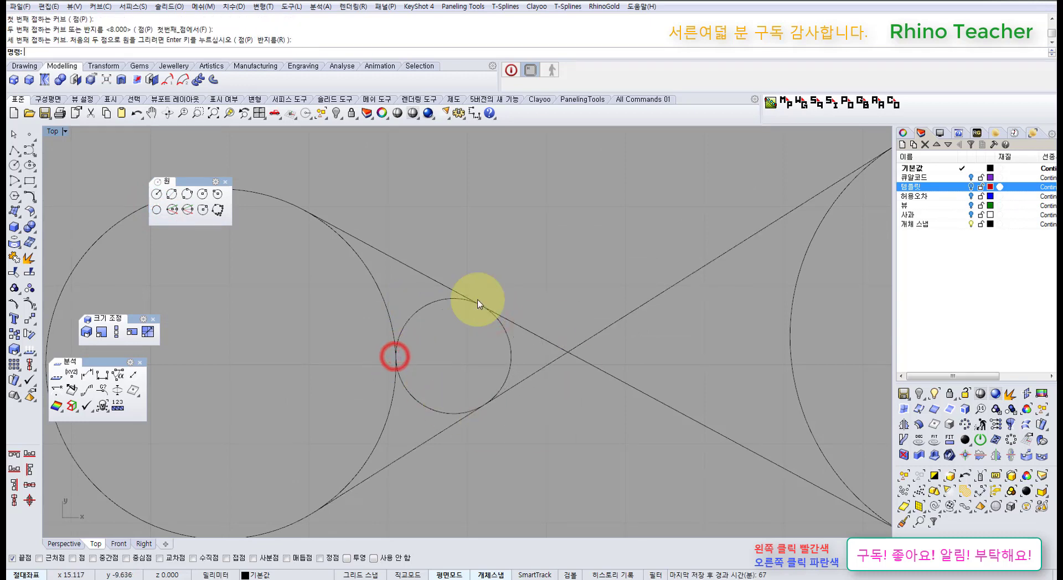
Step: Delete the circle tangent to the three curves, and close the circle palette
right_drag(441, 347, 559, 351)
click(564, 358)
scroll(529, 332, up, 3)
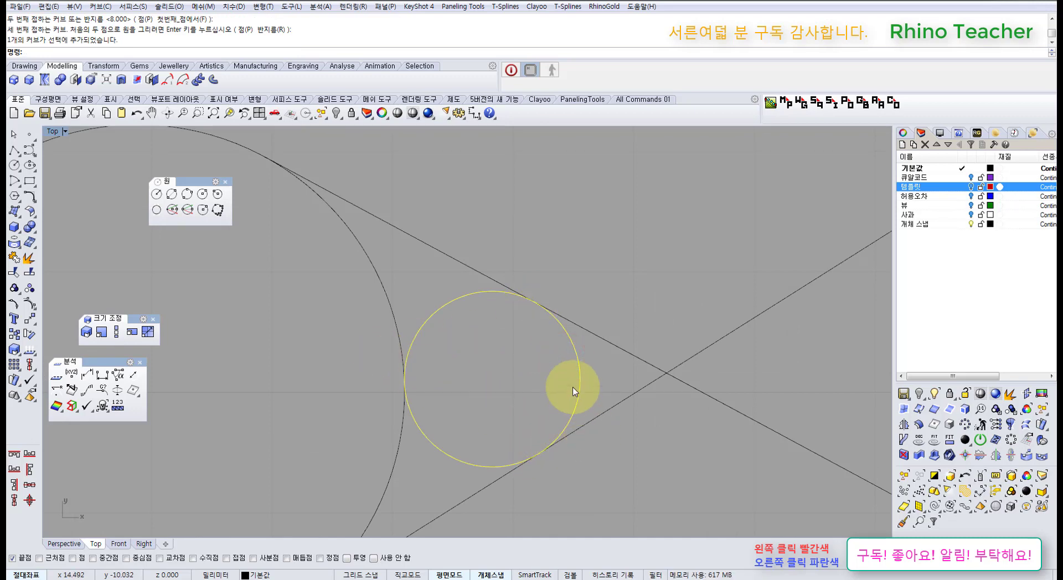
click(595, 369)
drag(596, 370, 564, 355)
right_drag(609, 367, 561, 374)
key(Delete)
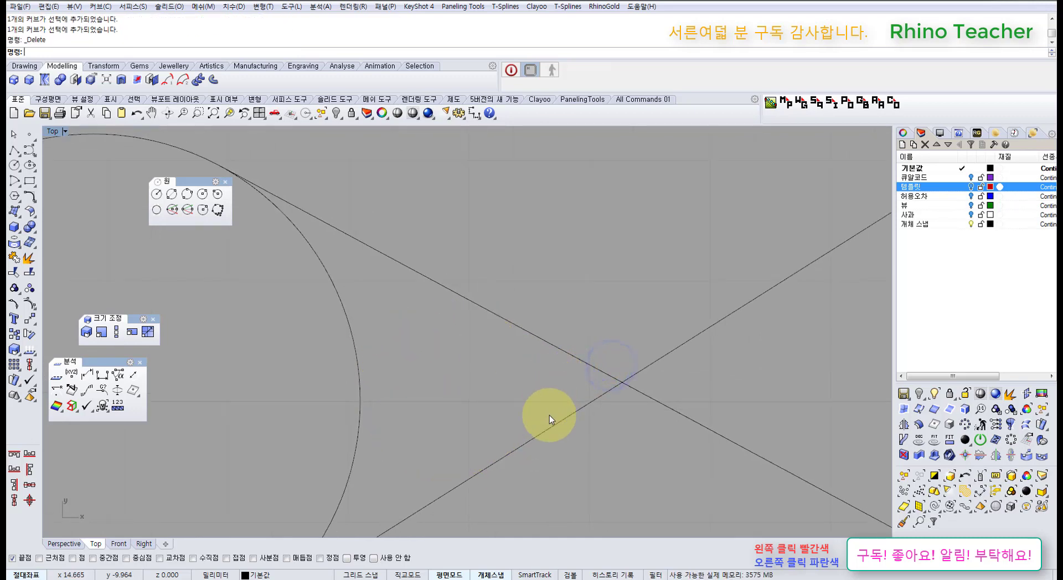
right_drag(452, 432, 454, 332)
scroll(453, 333, down, 6)
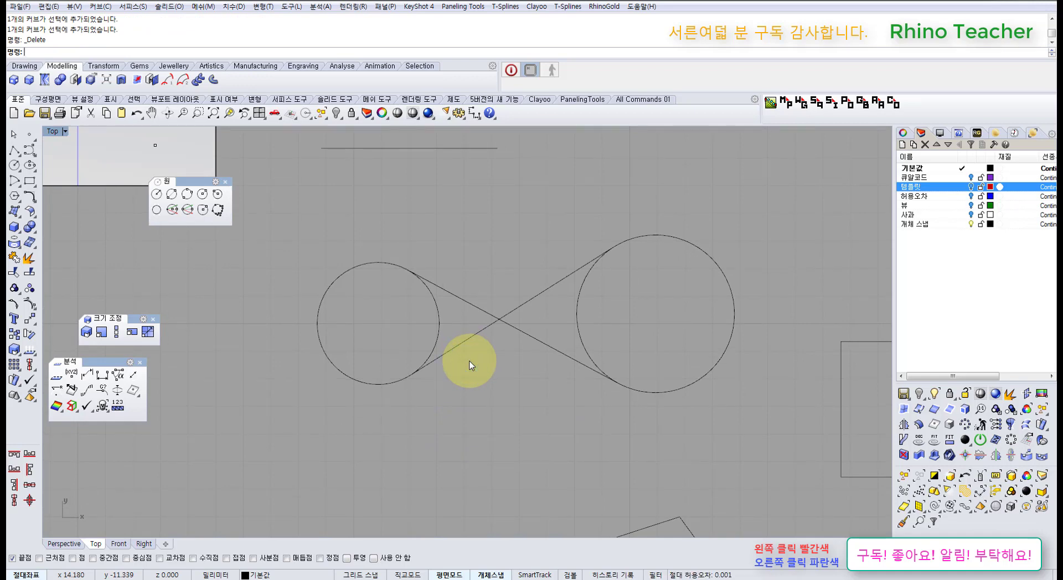
click(224, 183)
right_drag(339, 233, 287, 256)
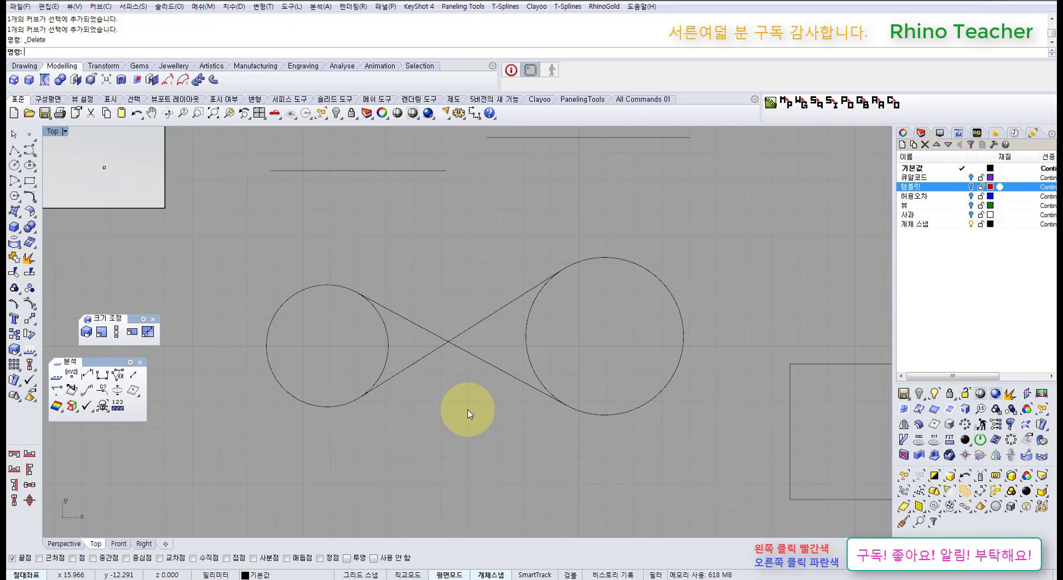
Step: Split the line rising from the smaller circle's lower side, using the other crossing line as the cutting object
drag(483, 390, 434, 287)
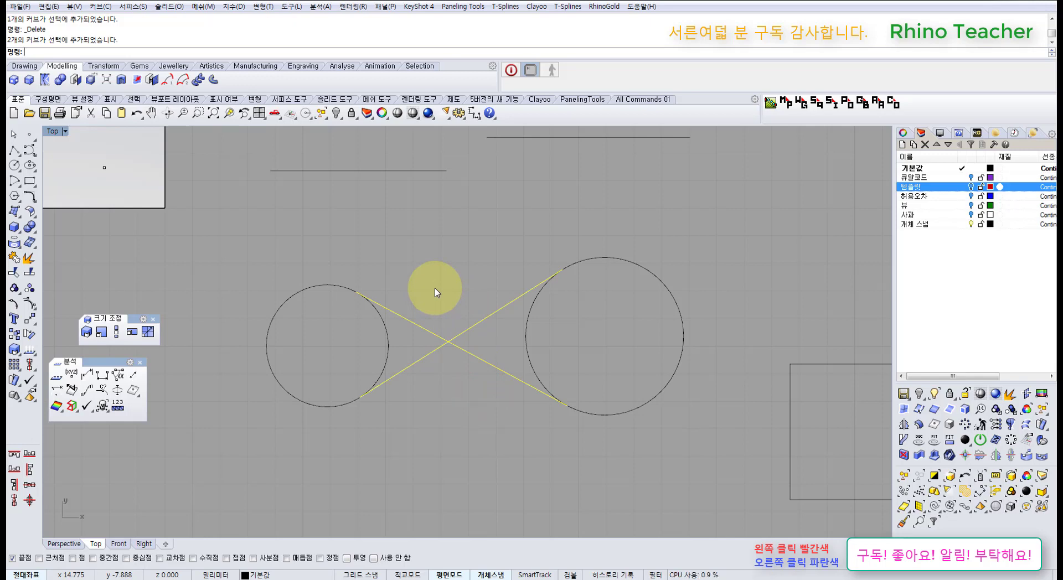
click(433, 277)
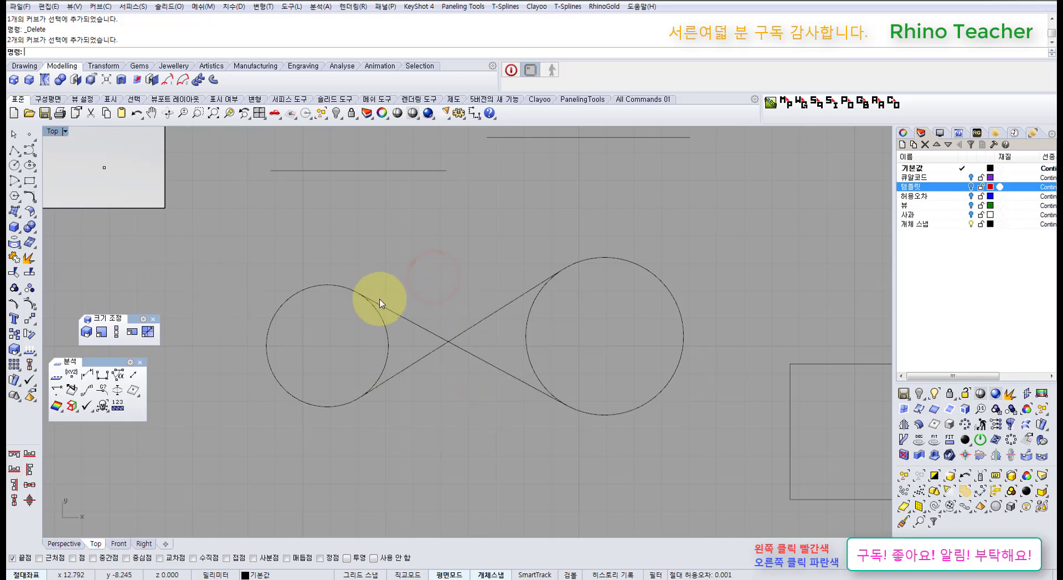
right_drag(404, 351, 426, 402)
drag(441, 408, 408, 389)
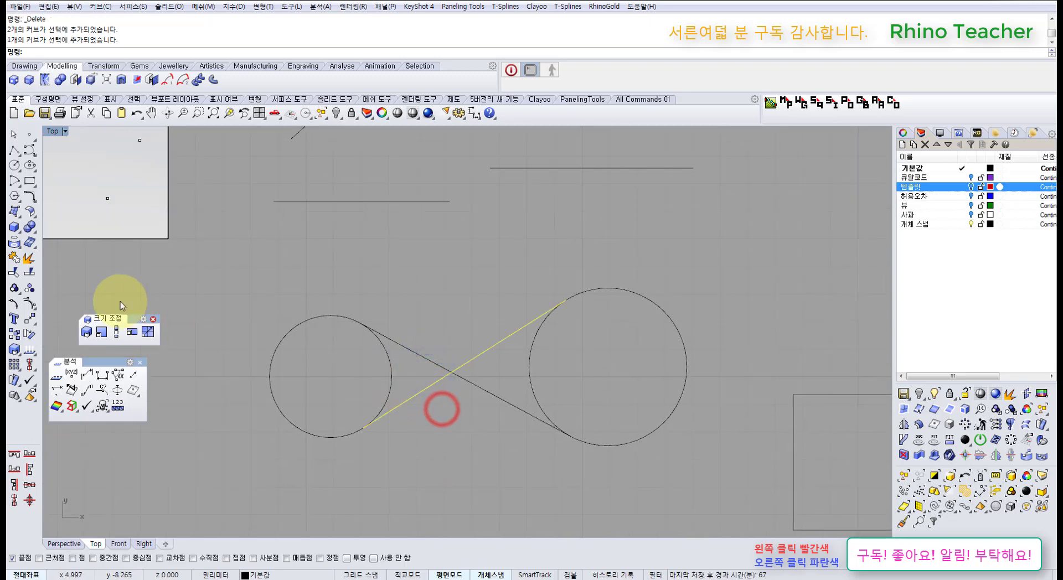
click(27, 273)
click(420, 341)
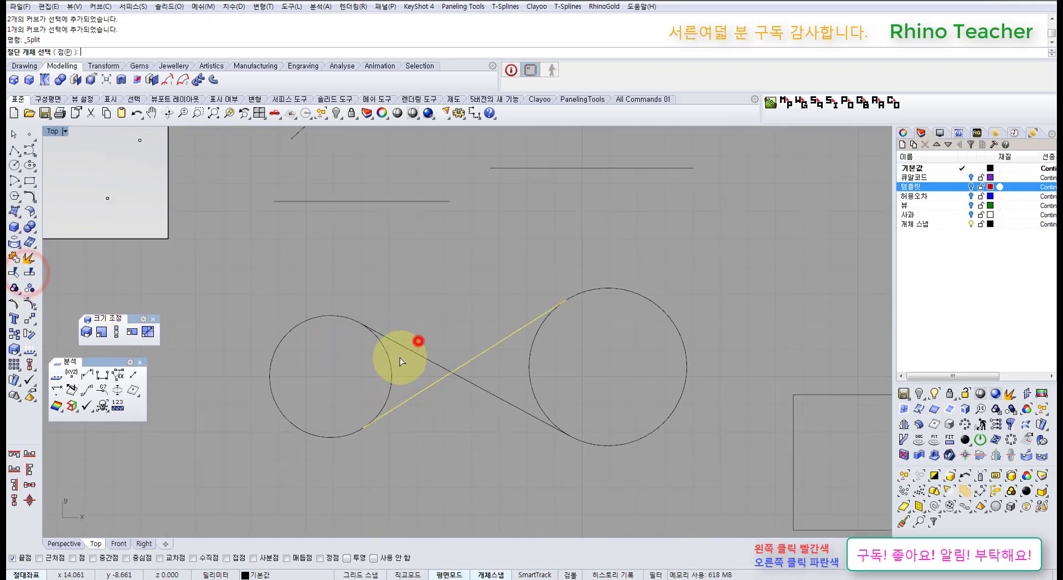
right_click(399, 359)
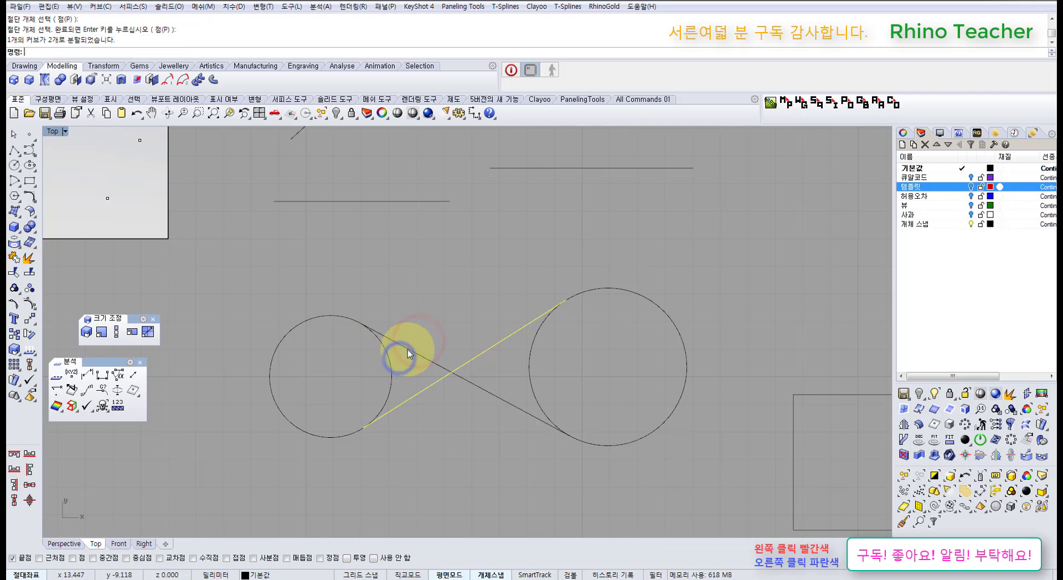
Step: Select one of the split line pieces to check the cut, and undo the split
click(459, 325)
drag(499, 365, 467, 331)
key(ctrl+z)
click(448, 313)
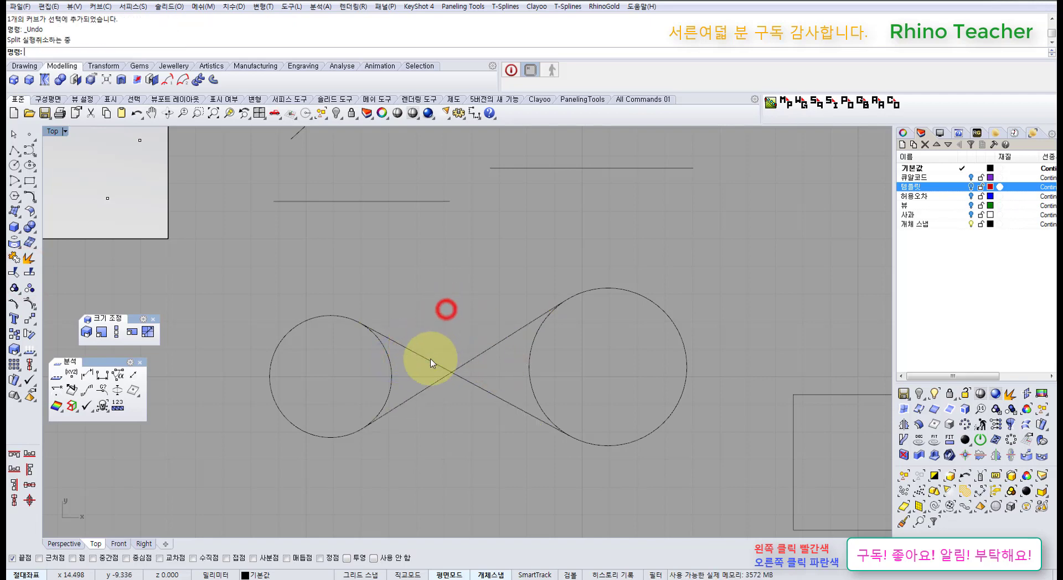
Step: Delete both crossing tangent lines between the two circles
scroll(427, 361, up, 3)
click(500, 418)
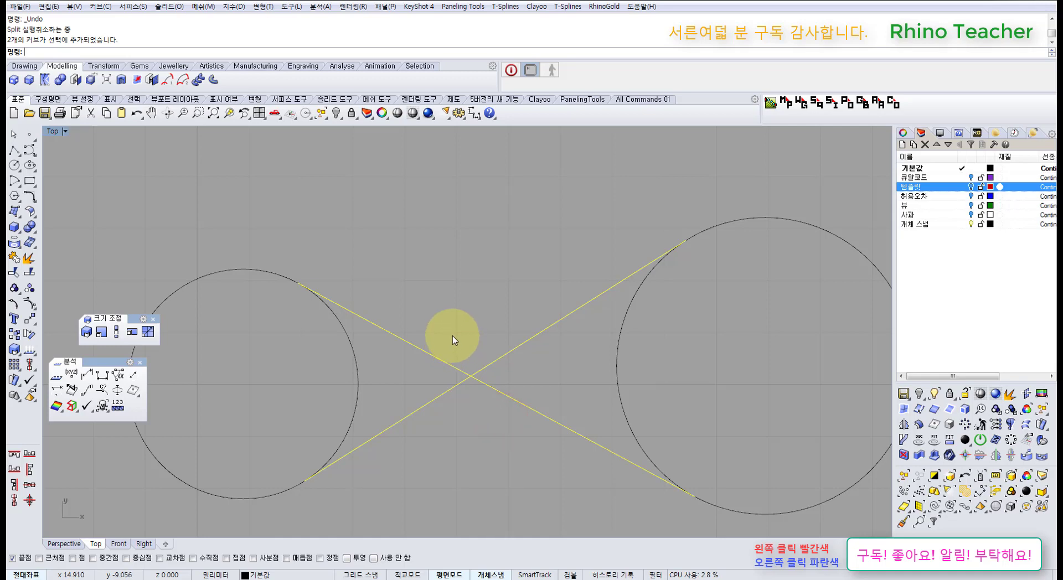
key(Delete)
right_drag(451, 334, 446, 337)
scroll(439, 344, down, 5)
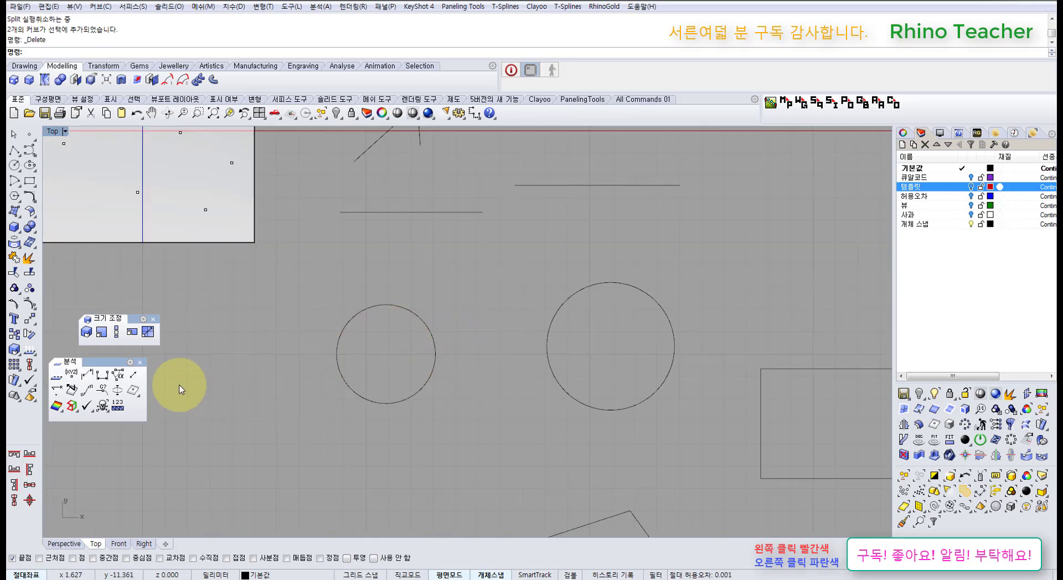
Step: With only the Quad snap enabled, draw a single polyline segment from the smaller circle's left quadrant point outward to its lower left
mouse_move(305, 449)
right_down()
mouse_move(321, 397)
mouse_move(332, 408)
right_up()
scroll(309, 448, down, 5)
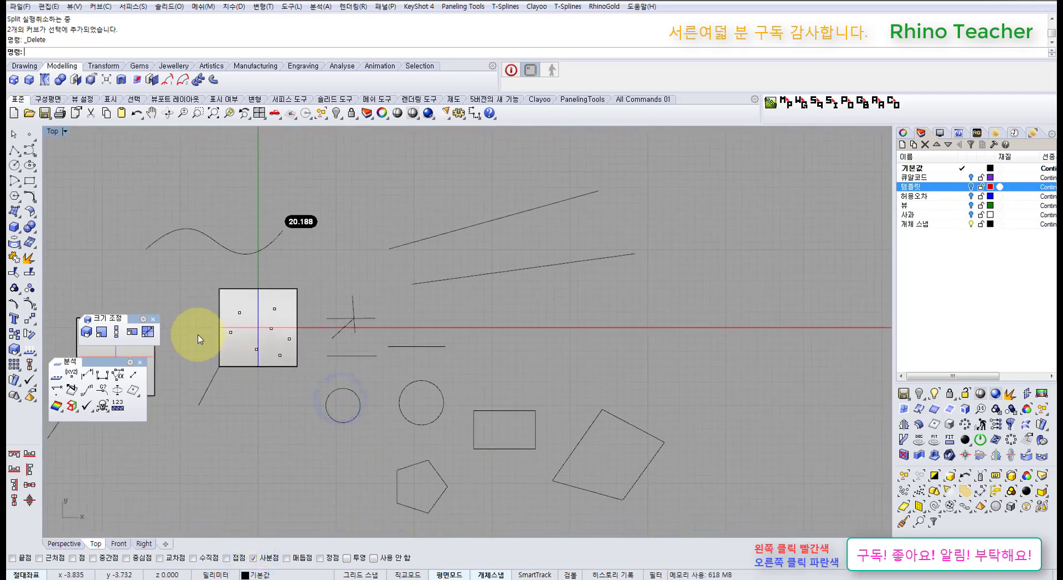
click(15, 151)
scroll(318, 423, up, 5)
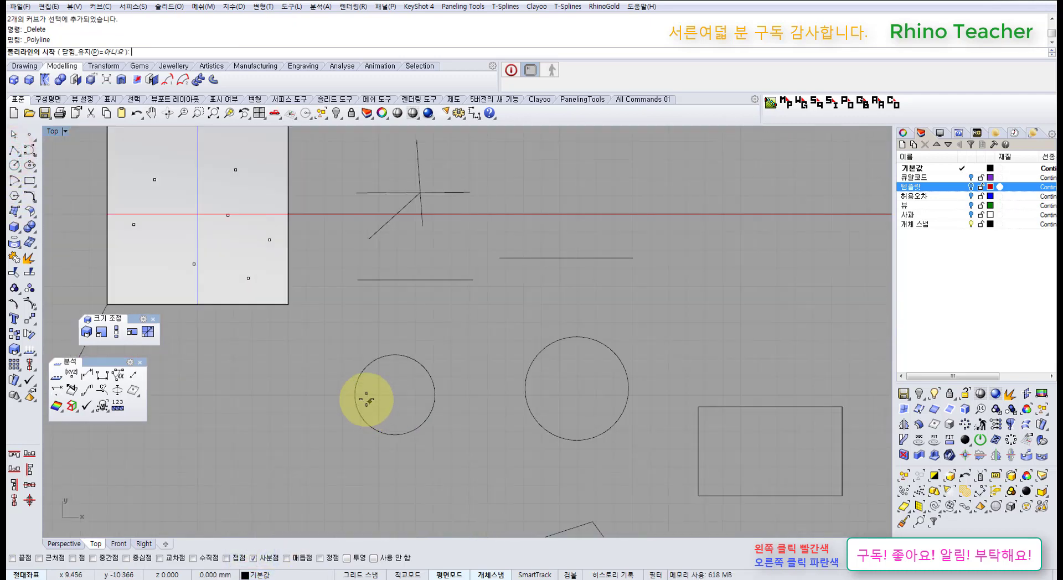
click(356, 393)
click(273, 435)
right_click(273, 435)
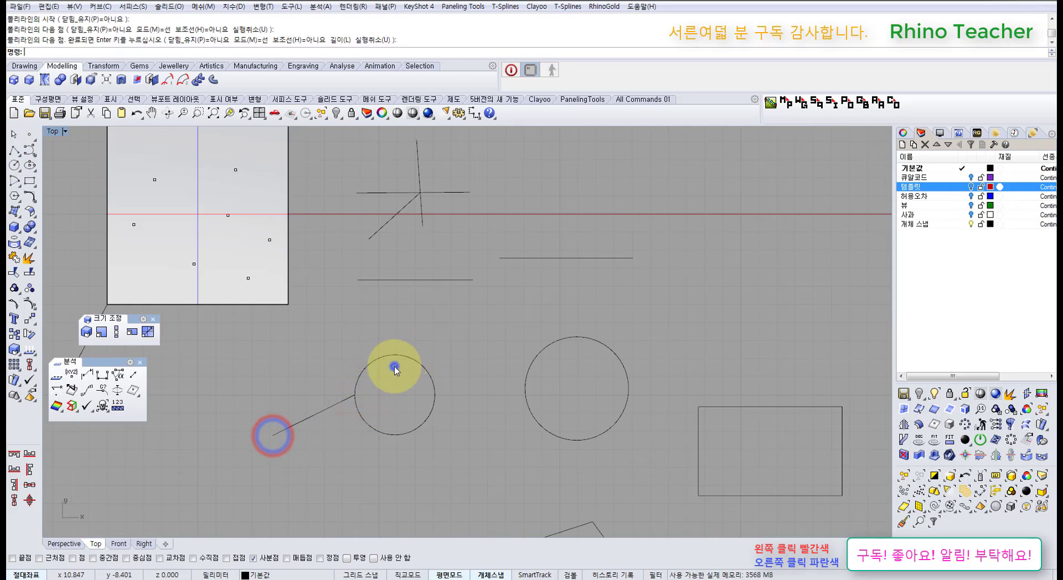
Step: Draw two separate polyline segments outward from the smaller circle's top and right quadrant points
right_click(394, 366)
click(395, 352)
click(402, 305)
right_click(446, 332)
right_click(446, 332)
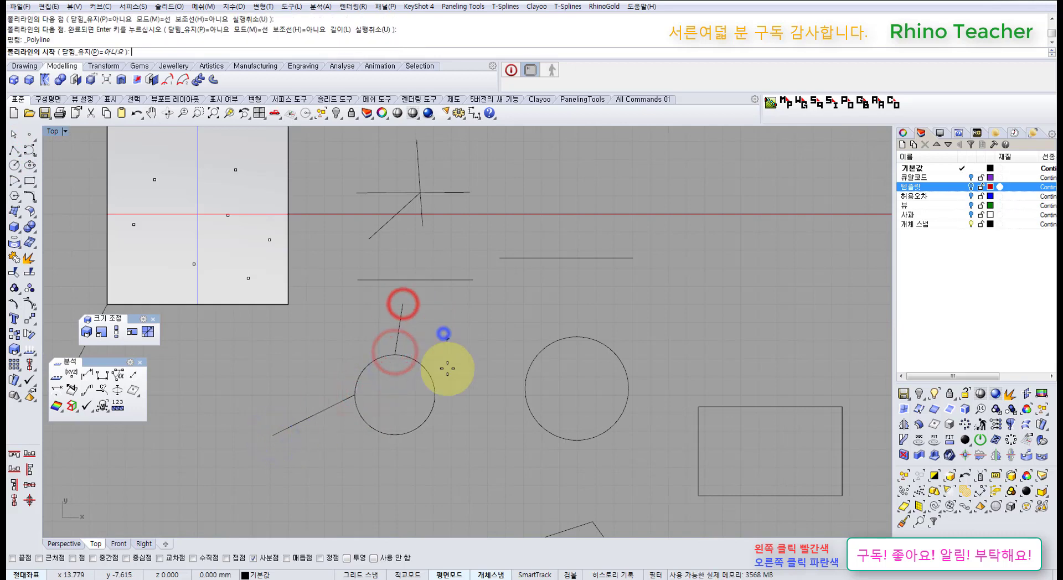
click(436, 396)
click(493, 397)
scroll(490, 390, down, 4)
right_click(498, 356)
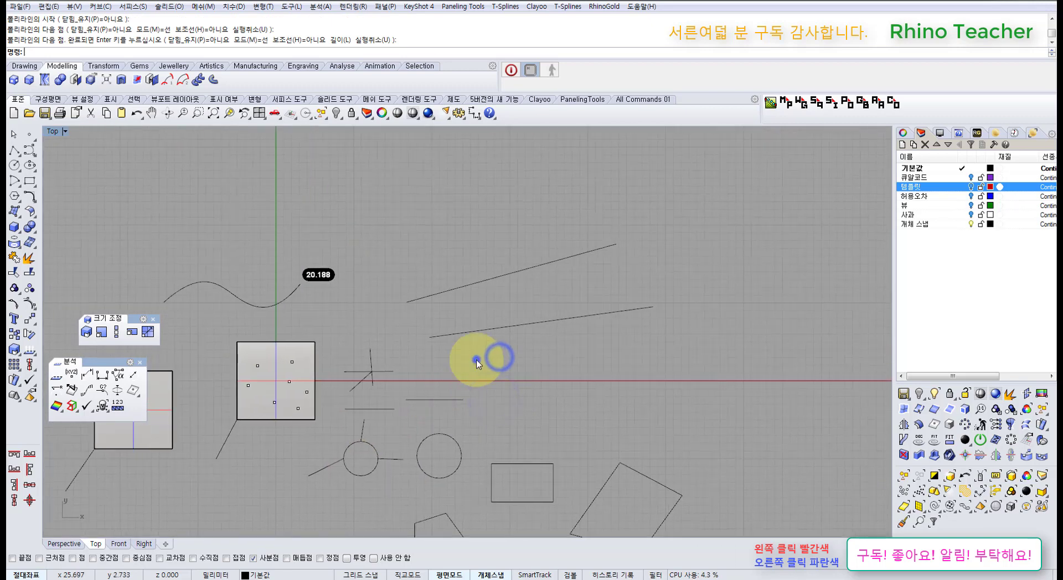
right_click(476, 360)
scroll(513, 332, down, 6)
right_drag(504, 385, 505, 307)
scroll(463, 335, up, 2)
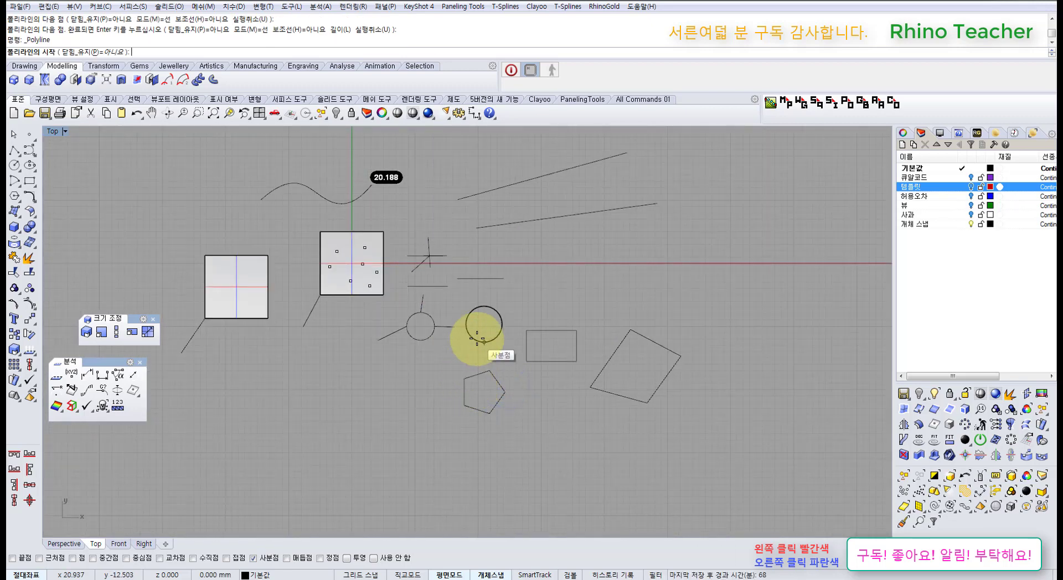
scroll(480, 335, up, 3)
right_drag(348, 375, 398, 377)
right_click(398, 377)
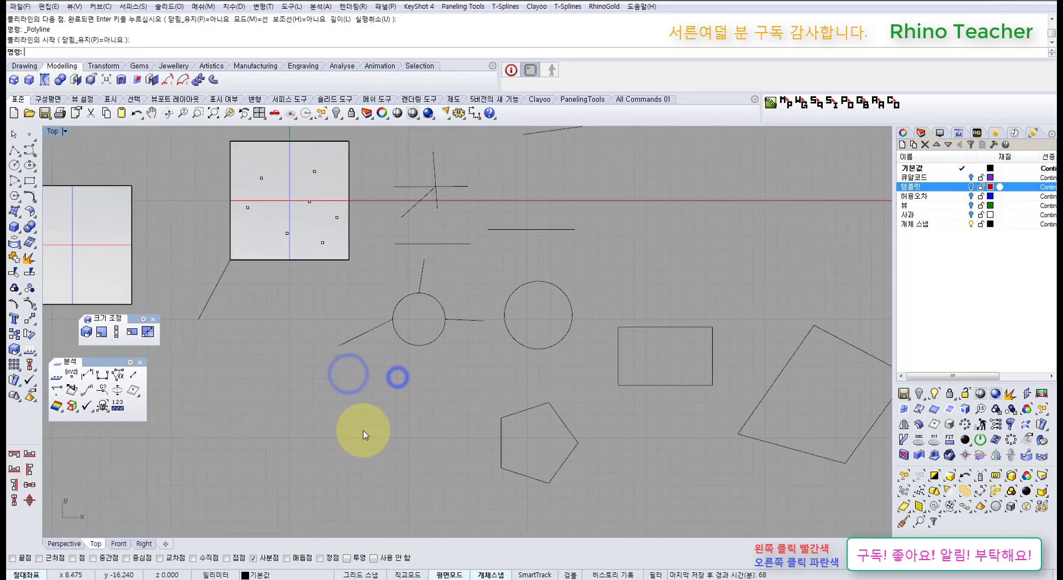
click(360, 335)
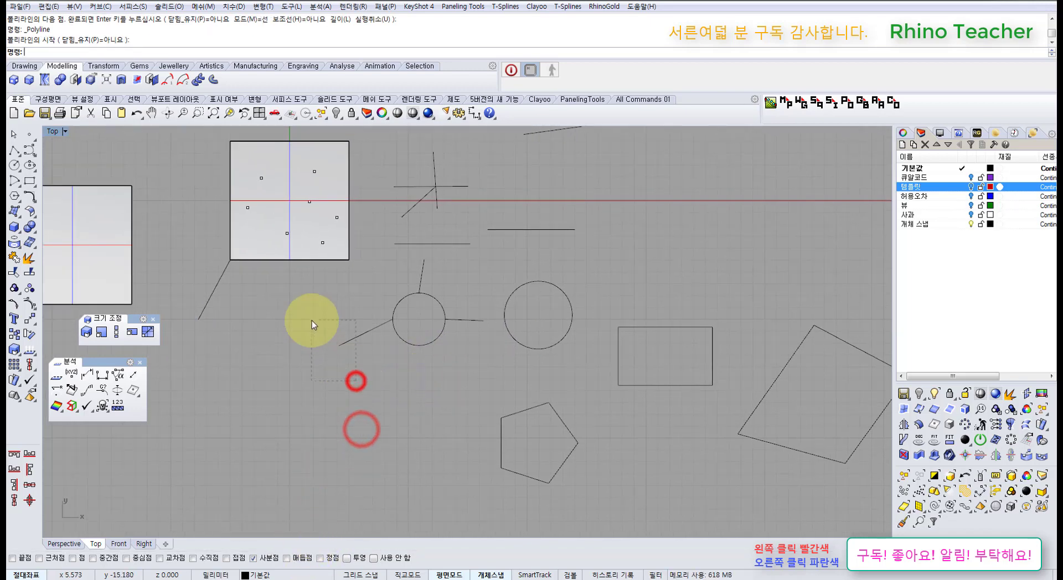
scroll(431, 399, down, 4)
right_drag(431, 398, 457, 396)
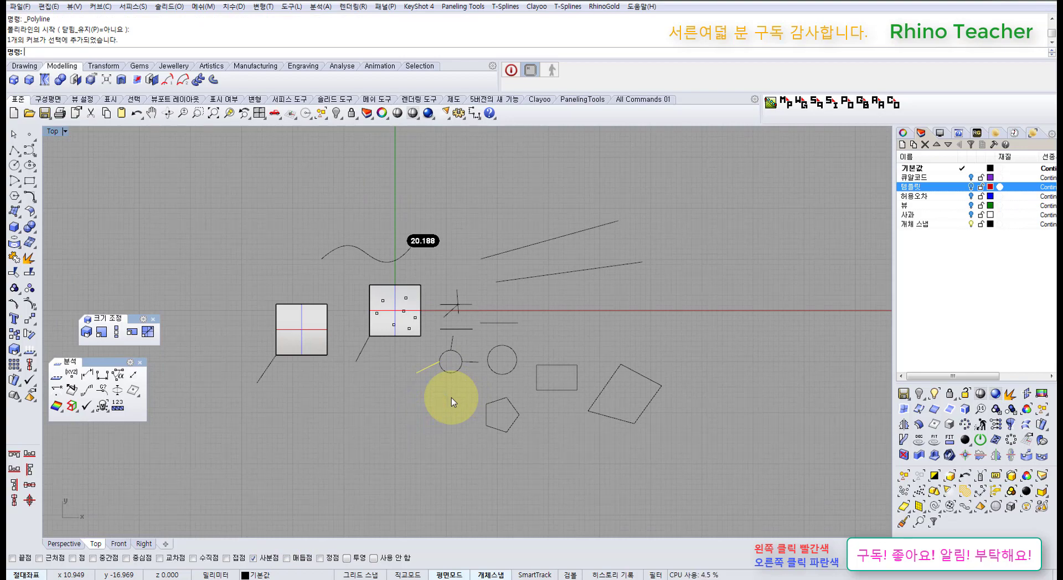
Step: Make Knot the only enabled object snap, replacing Quad
right_click(286, 559)
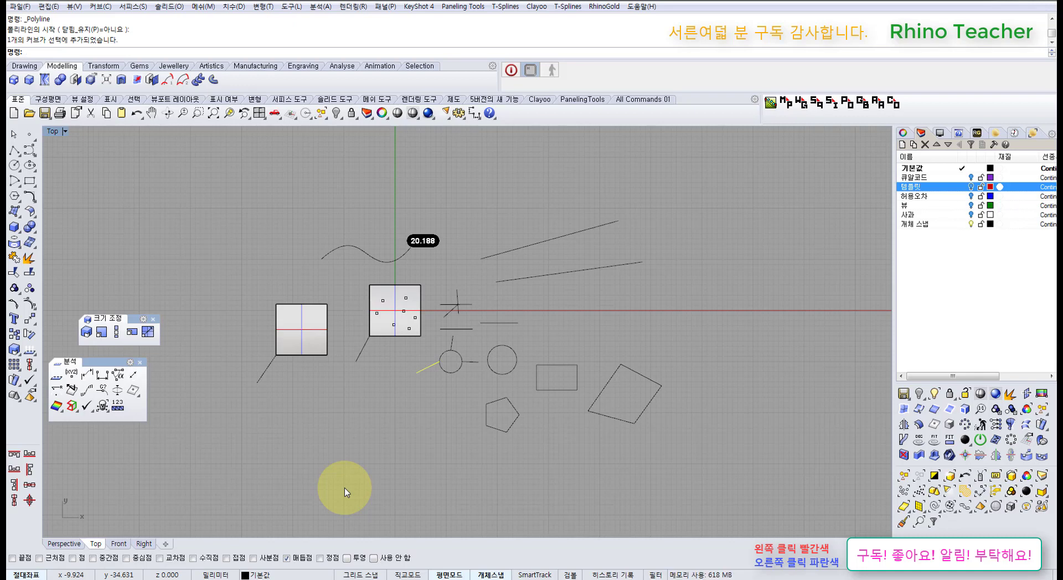
right_drag(364, 496, 399, 468)
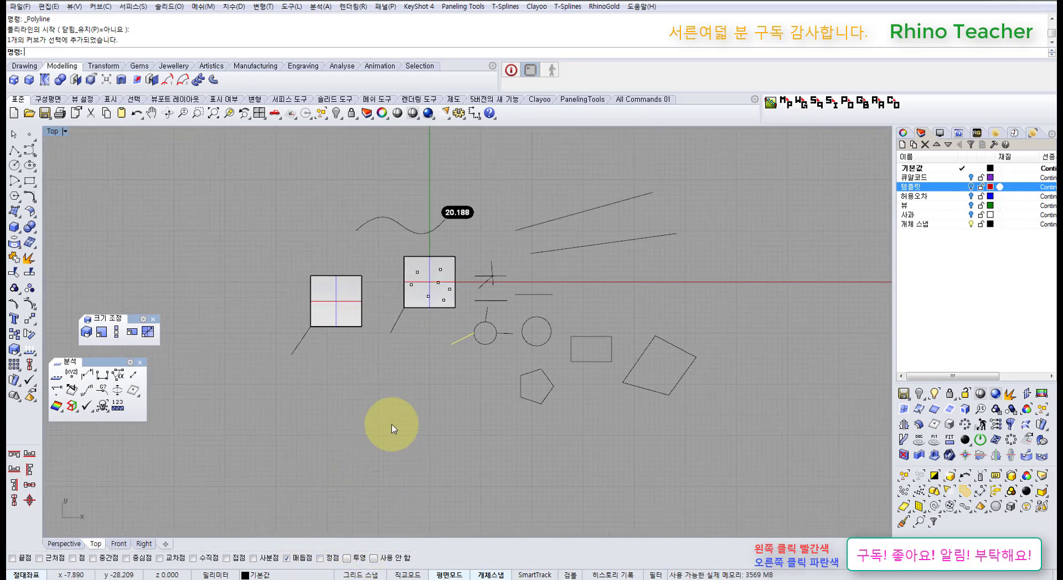
right_drag(391, 427, 382, 438)
scroll(476, 343, down, 4)
right_drag(536, 328, 525, 365)
scroll(424, 295, up, 8)
scroll(424, 295, up, 2)
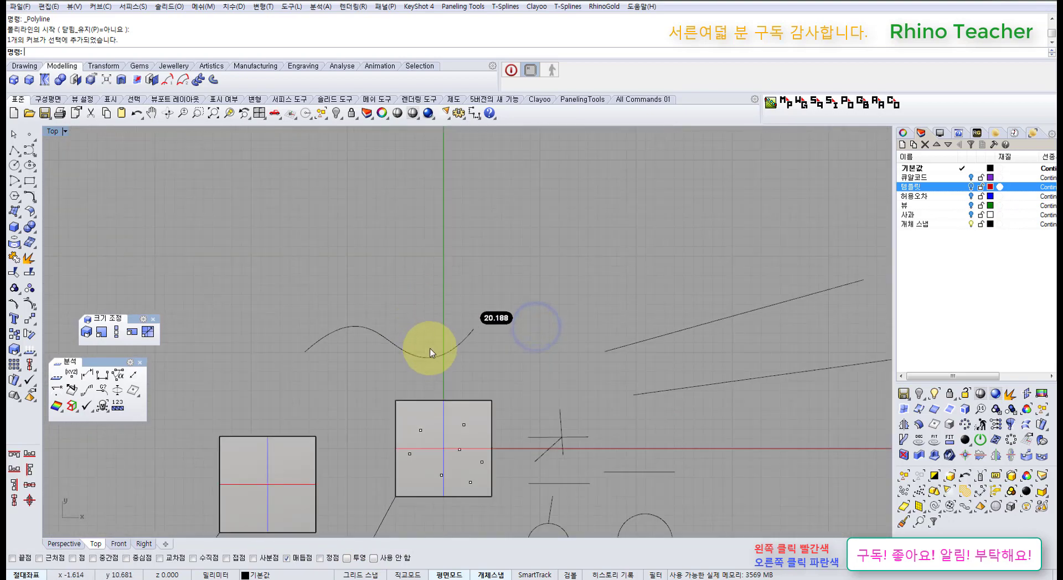
Step: In the Perspective view, extrude the wavy curve upward about 9.9 mm as an open surface, with Both Sides set to No
drag(477, 364, 431, 335)
right_drag(577, 375, 420, 271)
key(ctrl+F4)
scroll(434, 318, up, 9)
right_drag(471, 359, 358, 396)
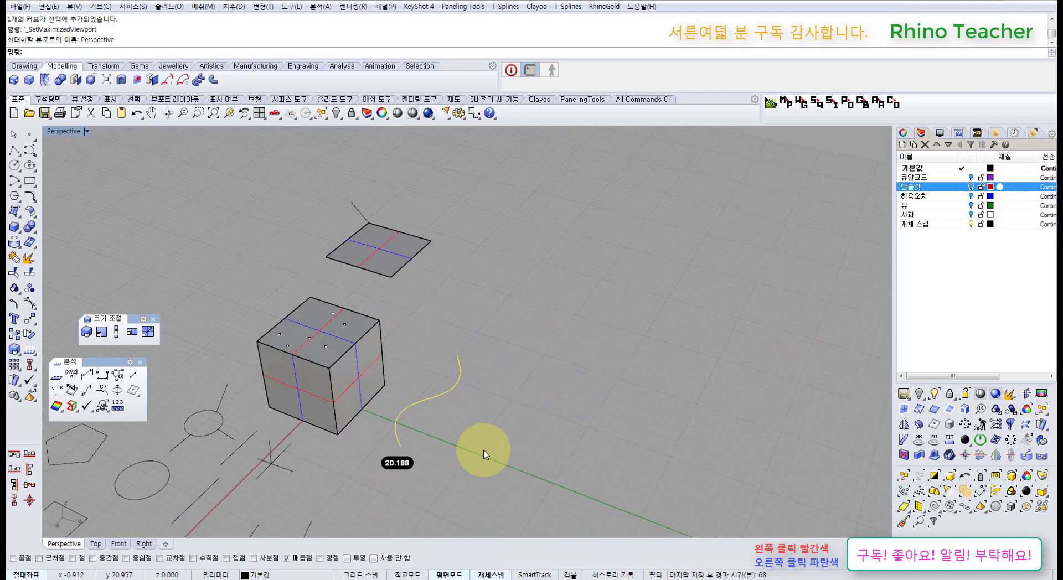
right_drag(504, 412, 515, 437)
key(space)
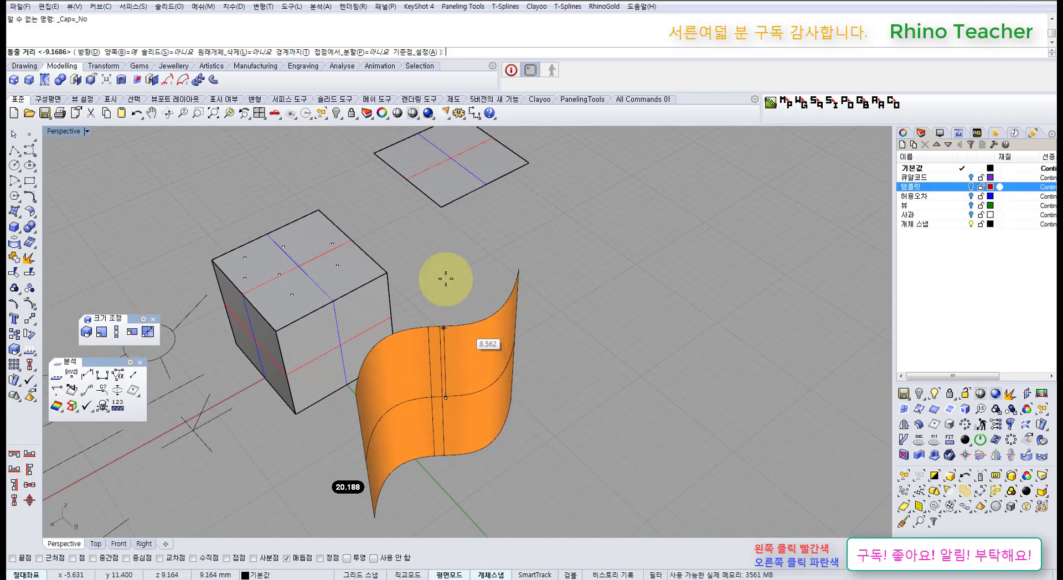
click(127, 51)
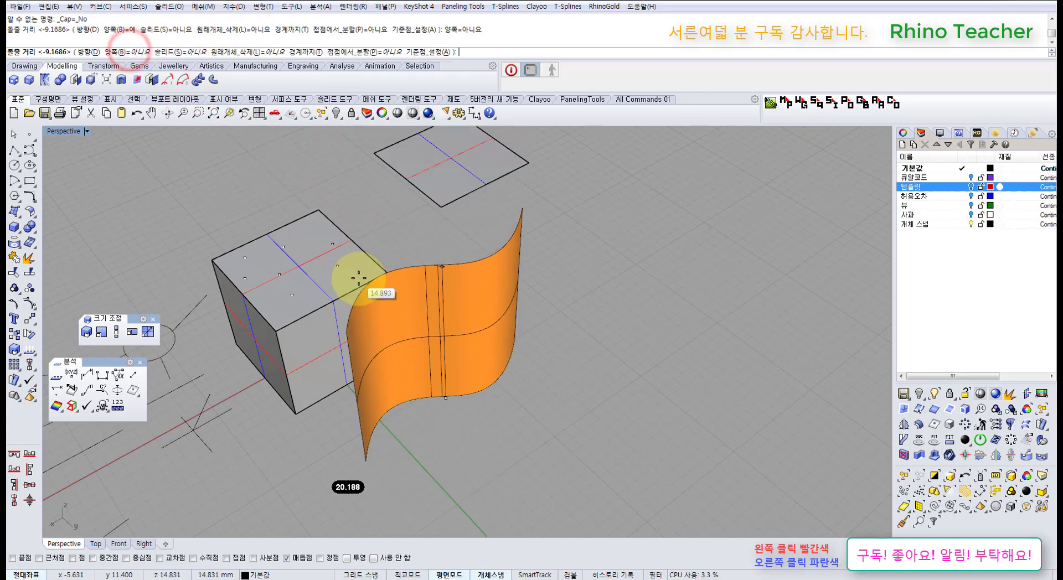
click(433, 316)
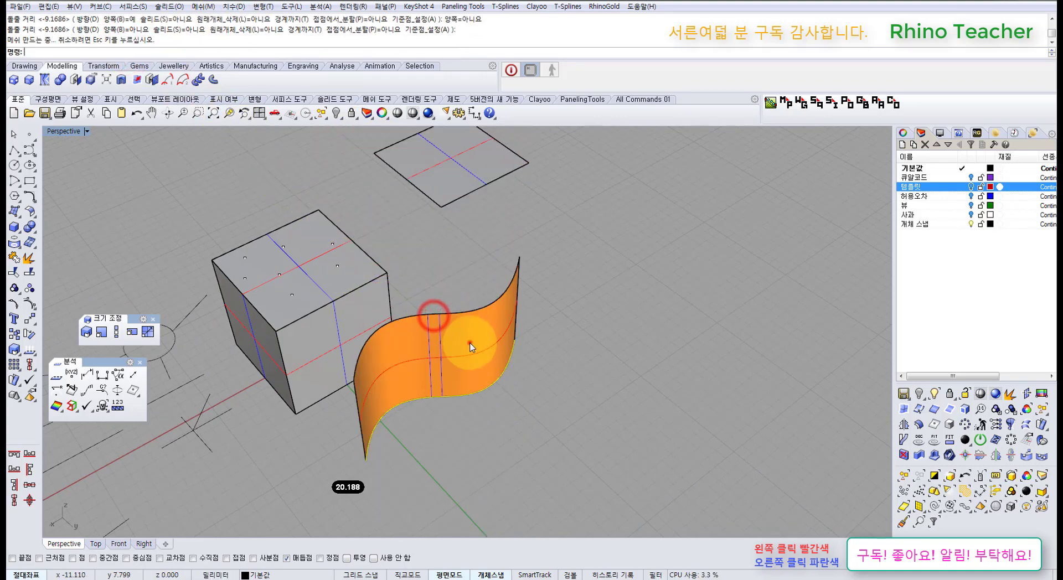
Step: Turn on the Gumball and rotate the extruded wavy surface roughly half a turn about its vertical axis
click(470, 345)
right_drag(497, 321, 479, 382)
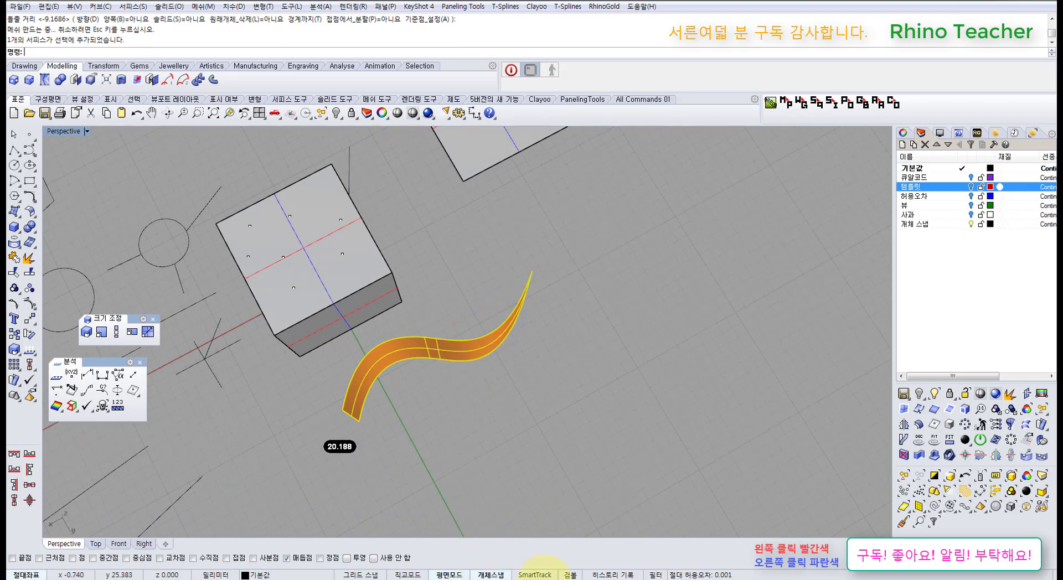
click(568, 575)
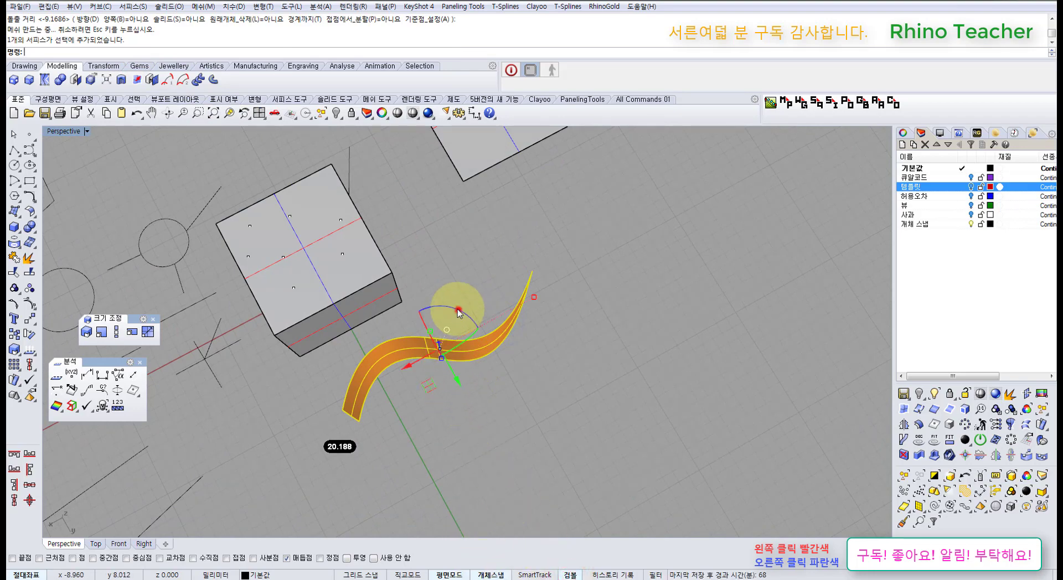
drag(458, 313, 404, 407)
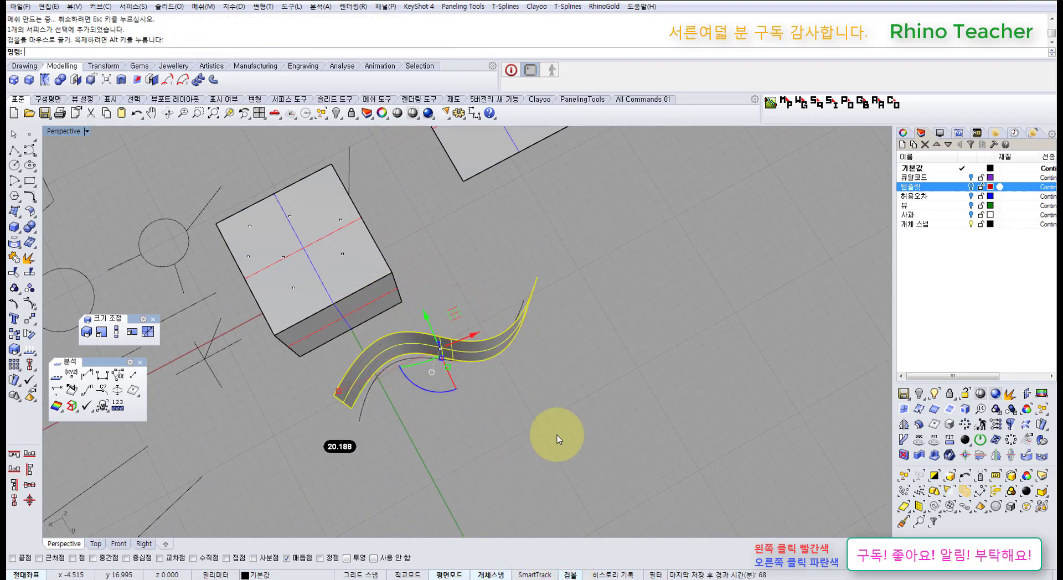
click(557, 435)
Step: Delete the original wavy curve at the base of the surface, keeping the surface
right_drag(505, 430, 410, 422)
click(414, 409)
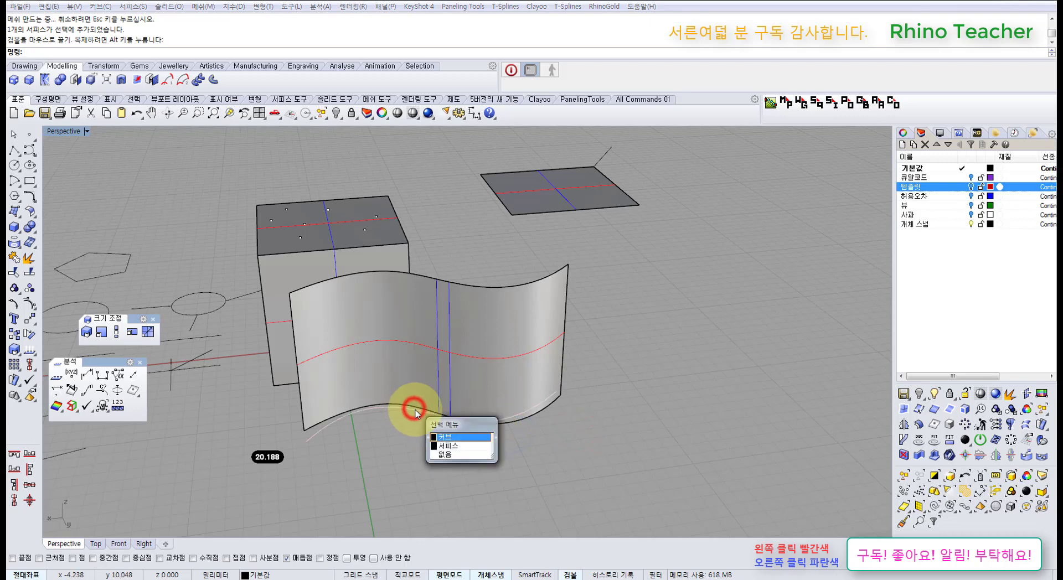
click(468, 437)
key(Delete)
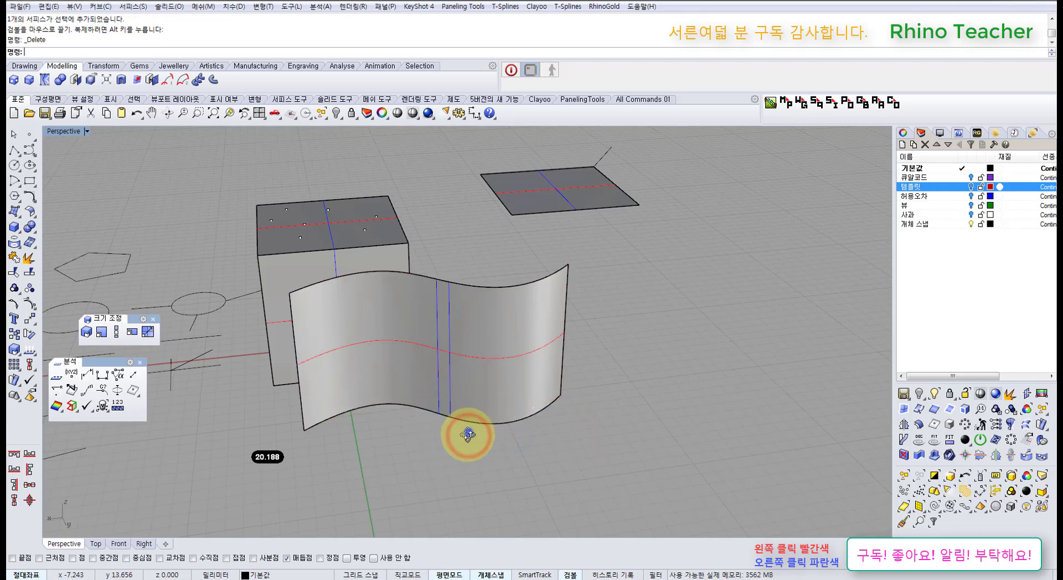
right_drag(467, 434, 468, 431)
scroll(433, 399, up, 6)
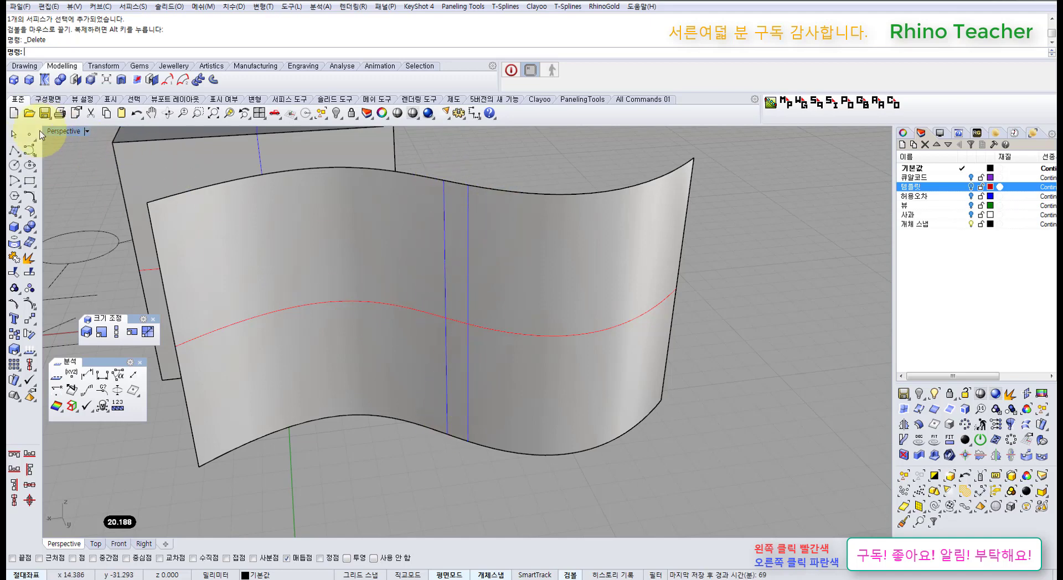
Step: Draw two separate polyline segments from the two interior knots on the surface's lower edge to a common point in front of it
click(20, 150)
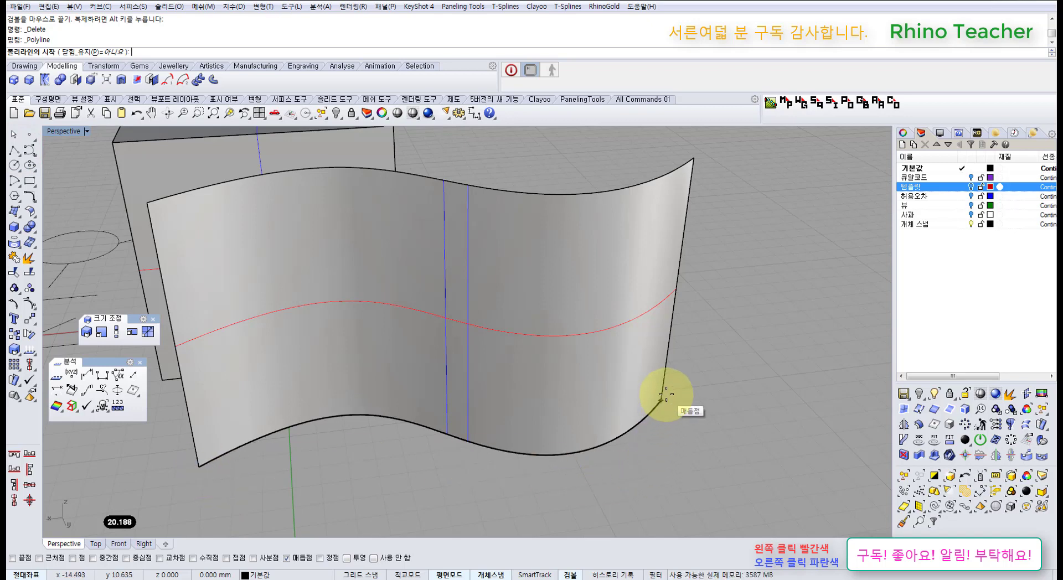
right_drag(451, 446, 249, 415)
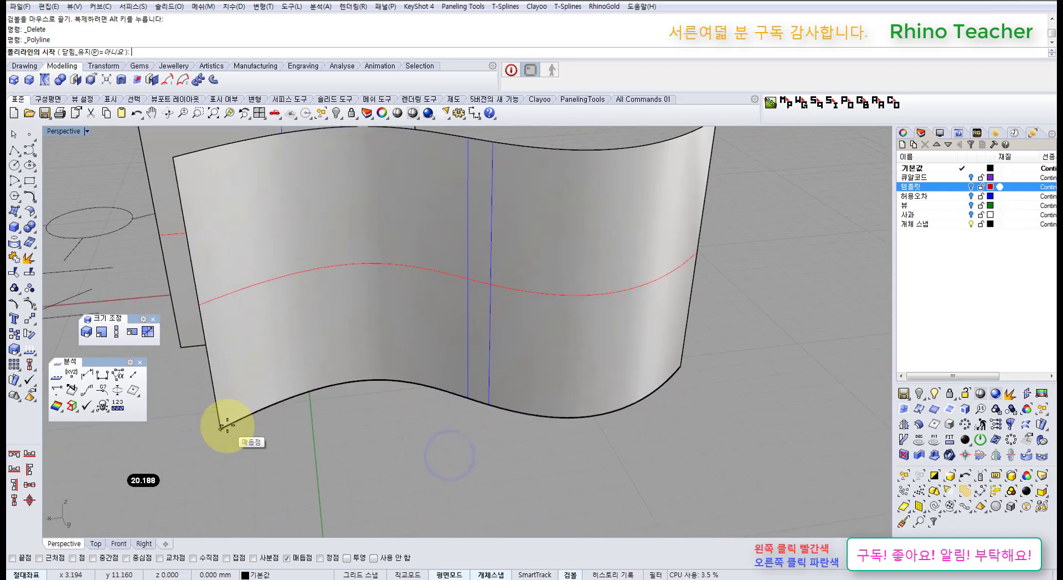
click(468, 398)
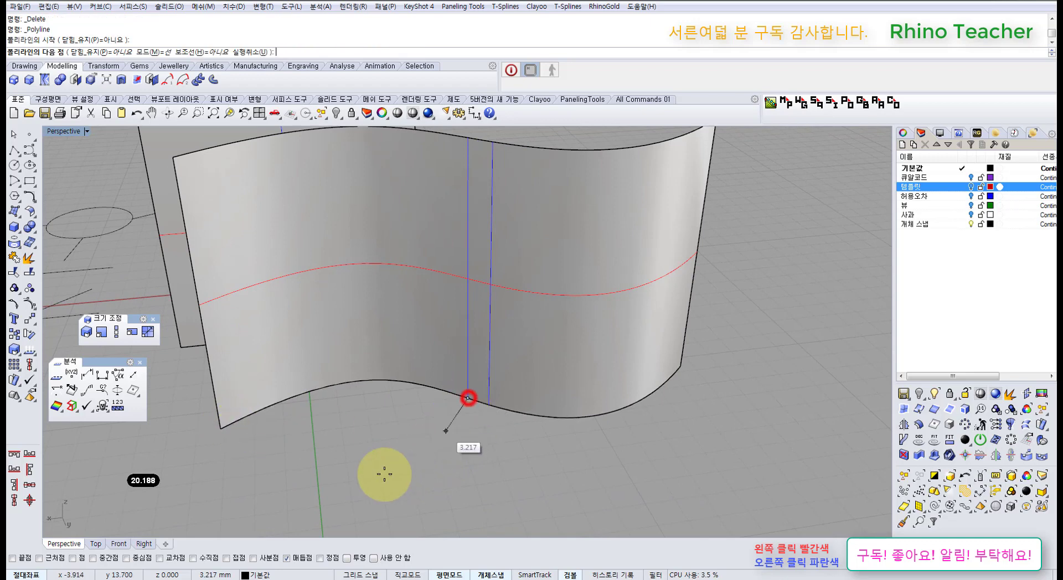
click(369, 487)
right_click(438, 473)
right_click(437, 473)
click(488, 404)
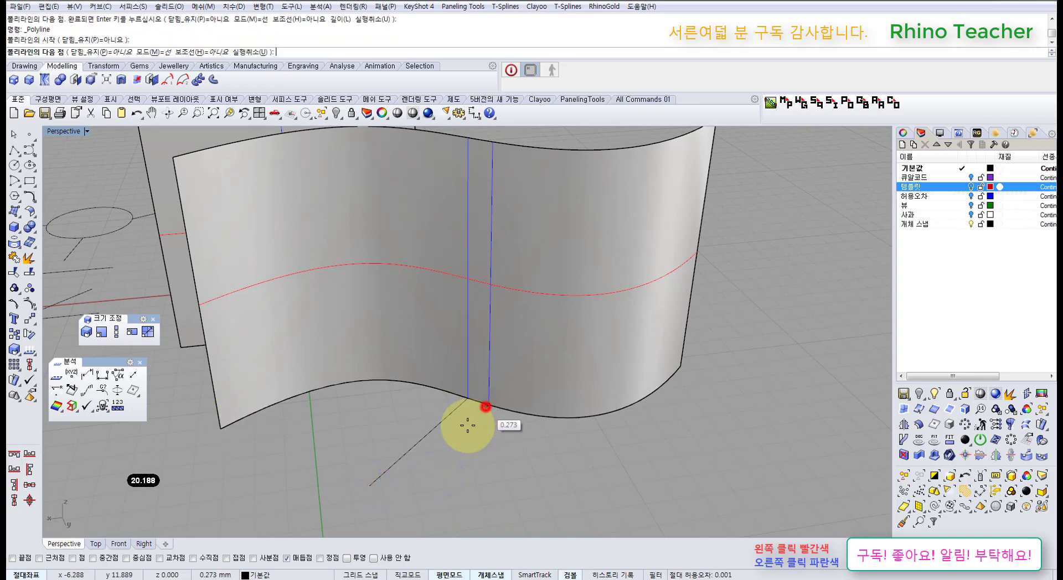
click(371, 486)
right_click(372, 486)
scroll(424, 448, down, 6)
right_drag(434, 432, 427, 483)
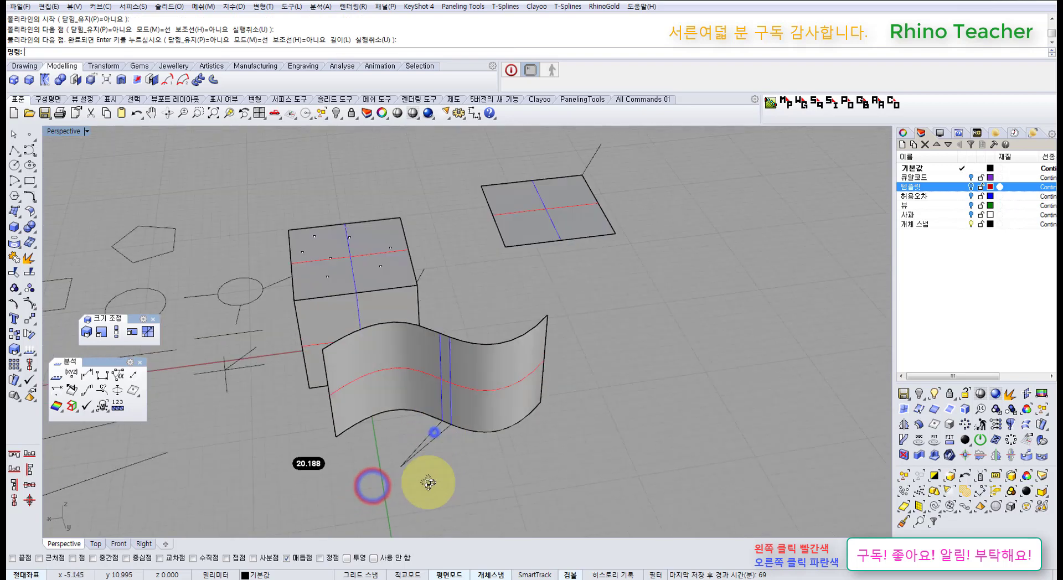
Step: Delete the wavy surface, and undo back to the state before the original curve was deleted
scroll(435, 451, up, 5)
click(503, 375)
key(Delete)
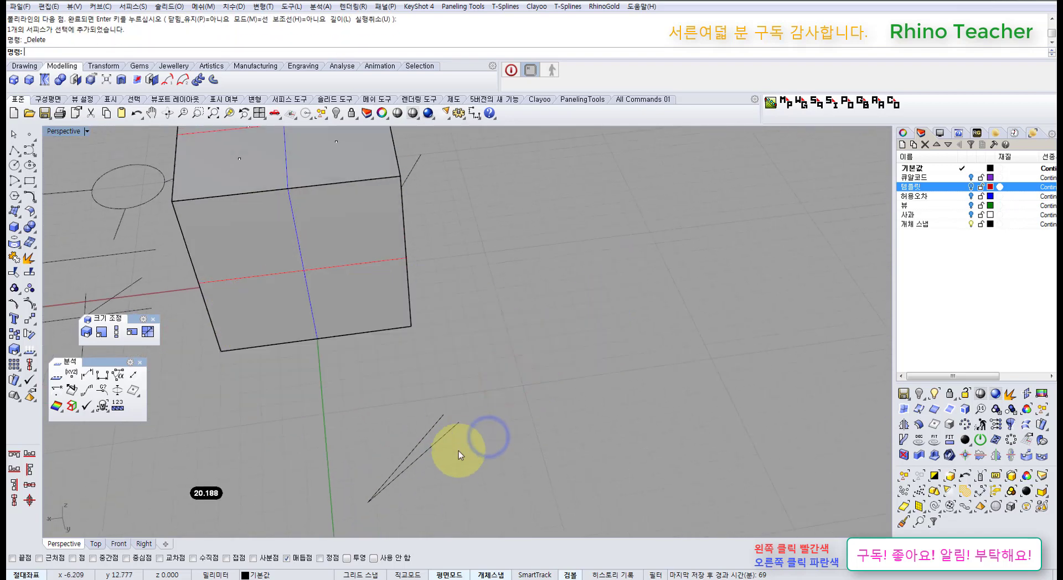
drag(444, 471, 386, 435)
key(ctrl+z)
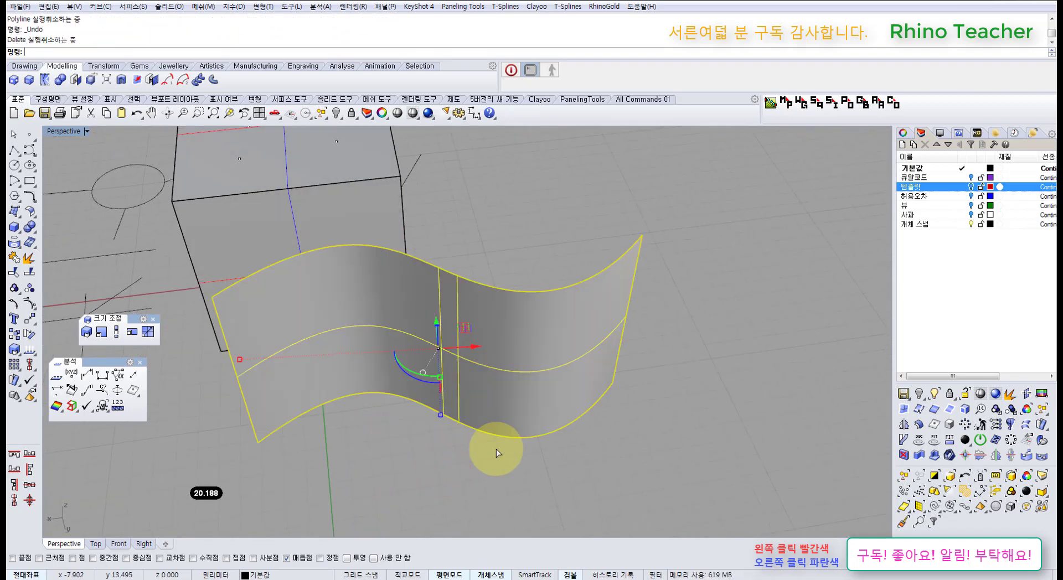
Step: Delete the rotated wavy surface, keeping the curve below it
click(483, 475)
click(474, 379)
right_drag(474, 402, 470, 427)
key(Delete)
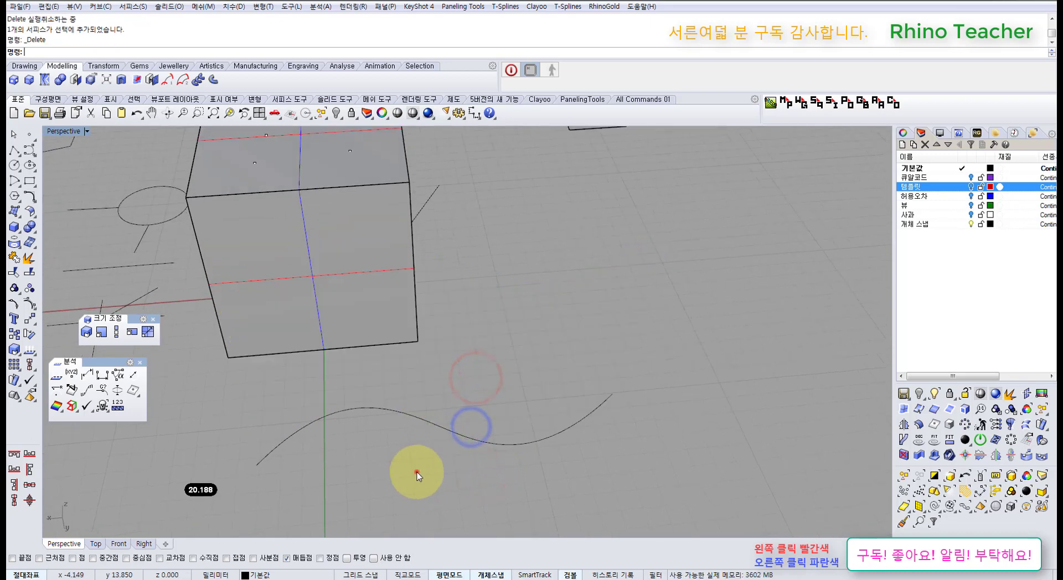
Step: Display the wavy curve's edit points to inspect where they lie, and turn them off
drag(416, 472, 382, 376)
right_drag(273, 385, 107, 324)
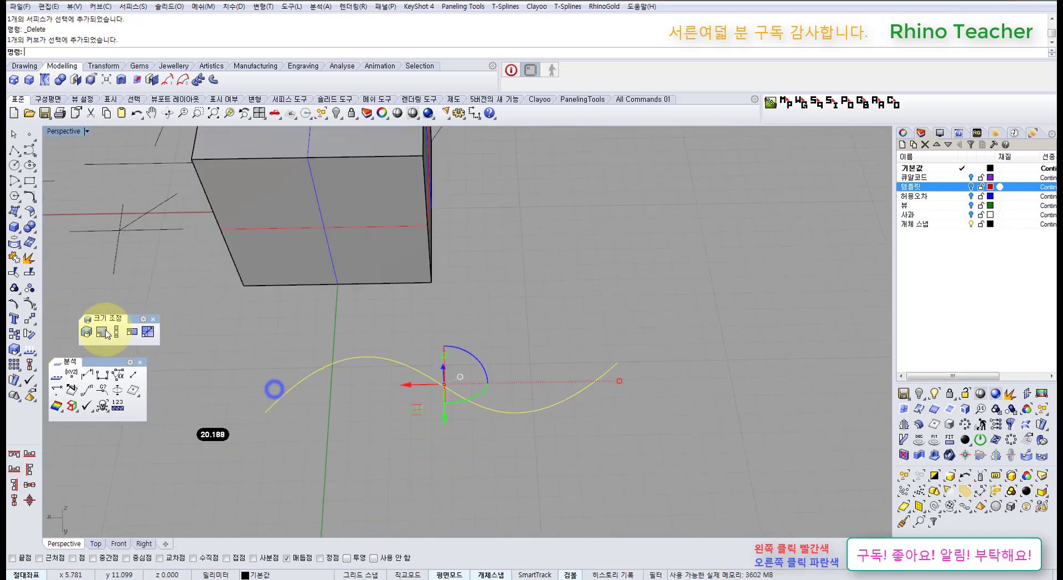
click(15, 305)
right_drag(379, 421, 423, 403)
key(Escape)
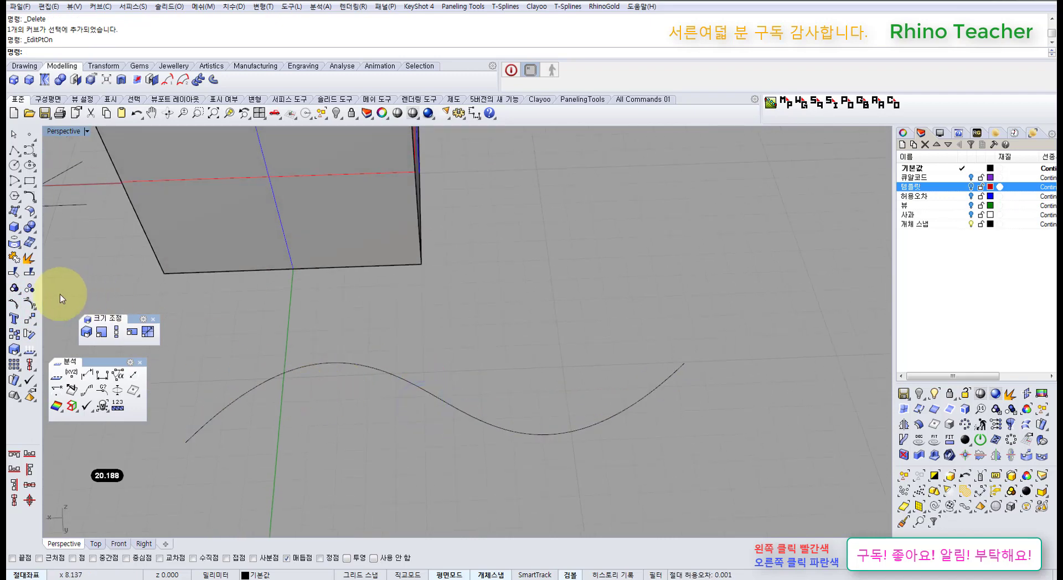
Step: Extrude the wavy curve straight upward again as a one-sided open surface
mouse_move(491, 506)
right_down()
mouse_move(463, 486)
mouse_move(463, 462)
mouse_move(417, 467)
mouse_move(518, 460)
right_up()
drag(517, 449, 472, 504)
right_drag(465, 492, 442, 469)
key(space)
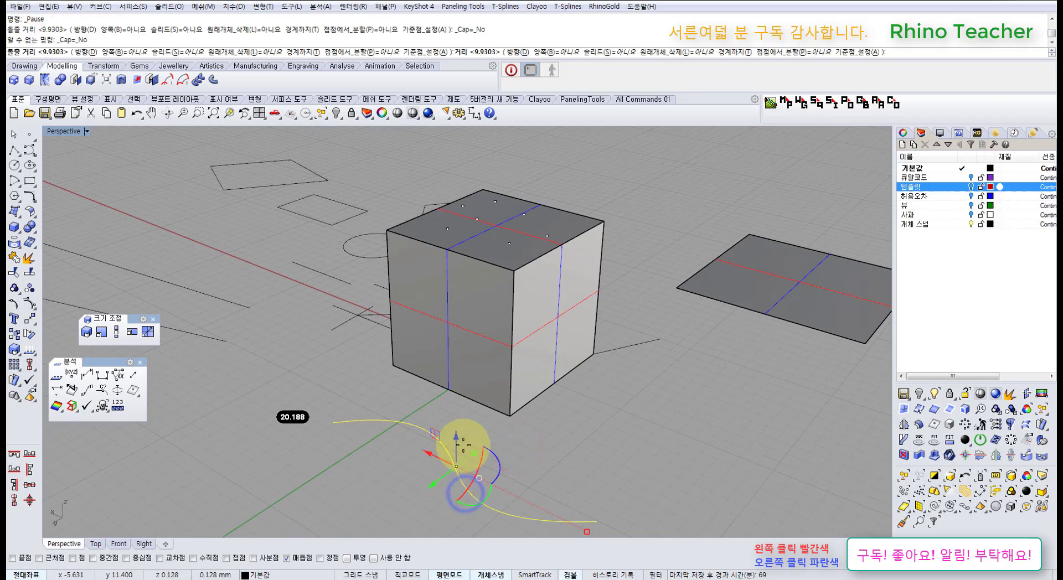
click(454, 351)
right_drag(453, 304, 320, 317)
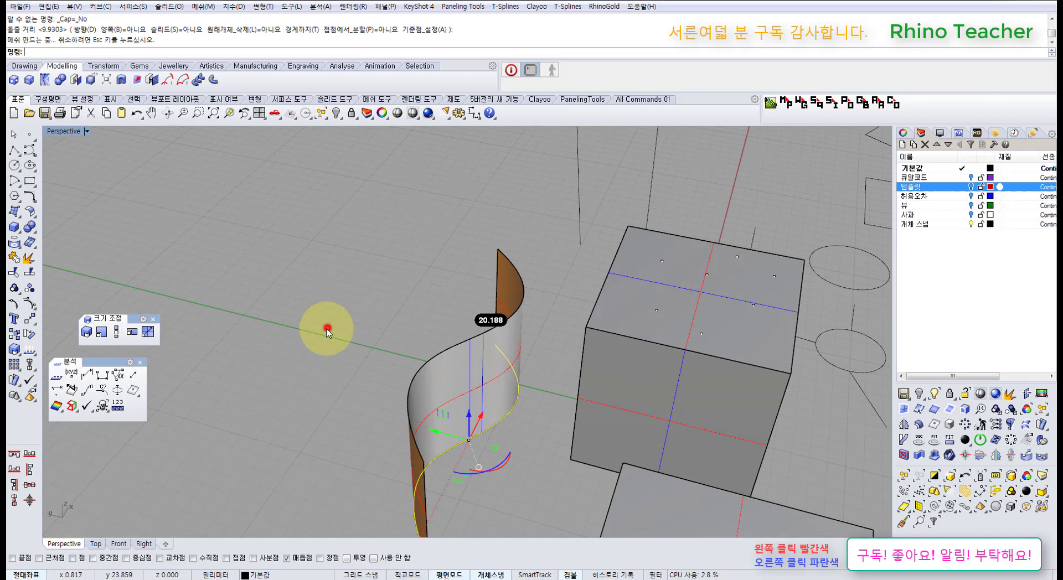
Step: Delete the newly extruded wavy surface, leaving only its base curve
click(327, 332)
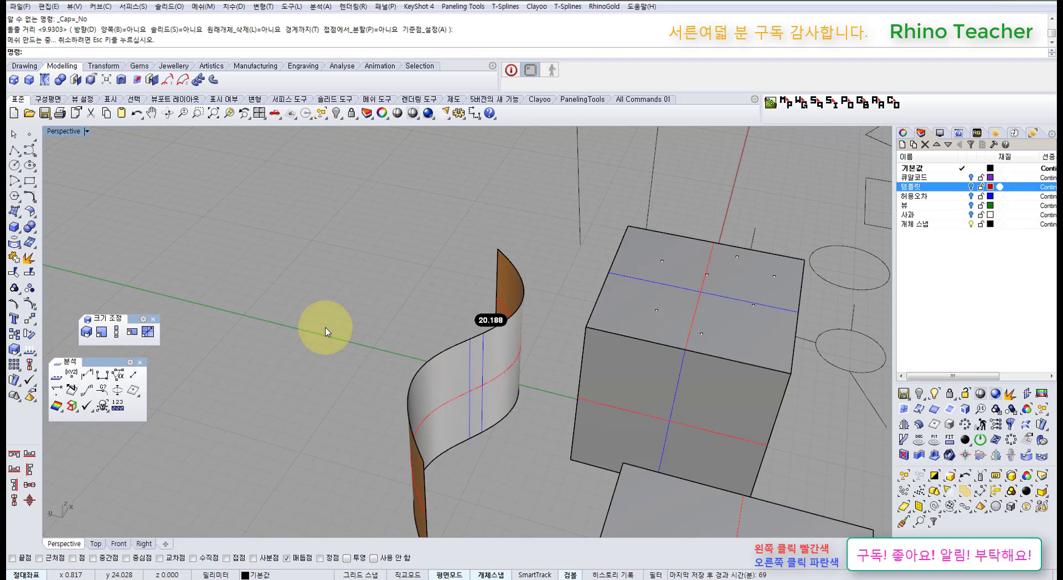
click(451, 374)
scroll(401, 421, up, 2)
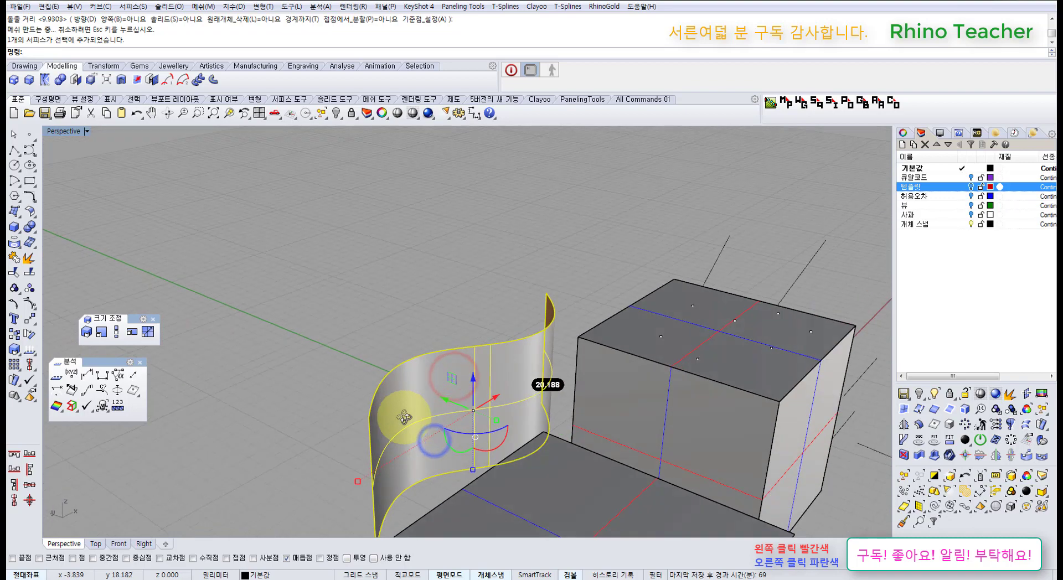
key(Delete)
right_drag(375, 429, 472, 427)
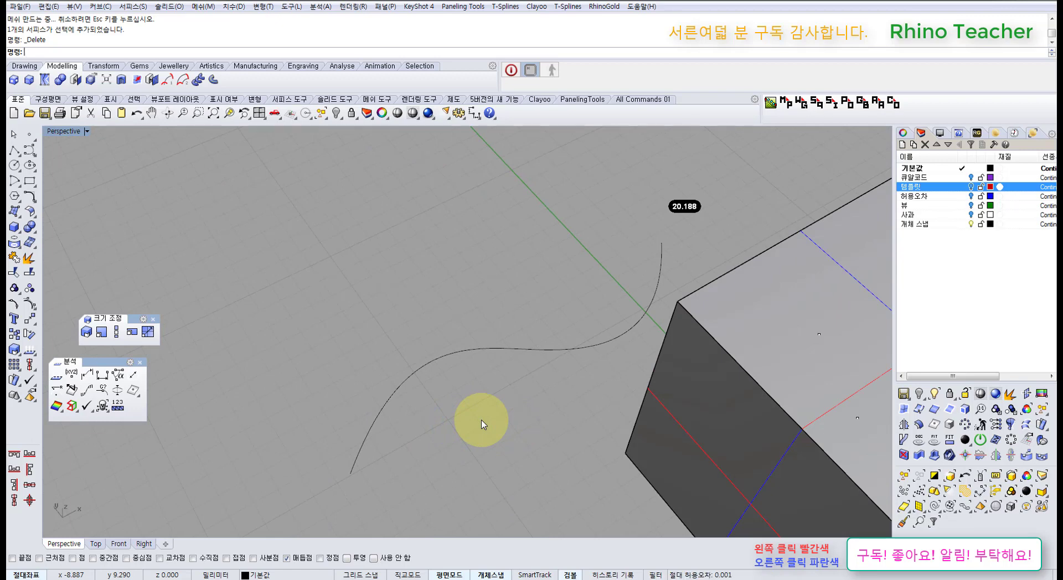
drag(486, 415, 438, 335)
right_drag(396, 373, 576, 351)
right_drag(493, 415, 549, 411)
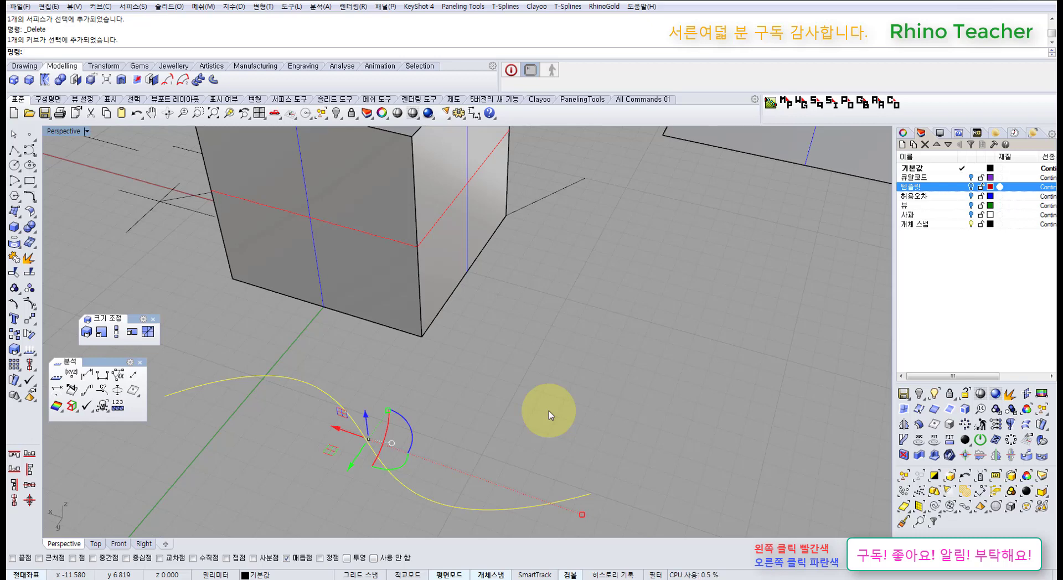
right_drag(542, 460, 597, 402)
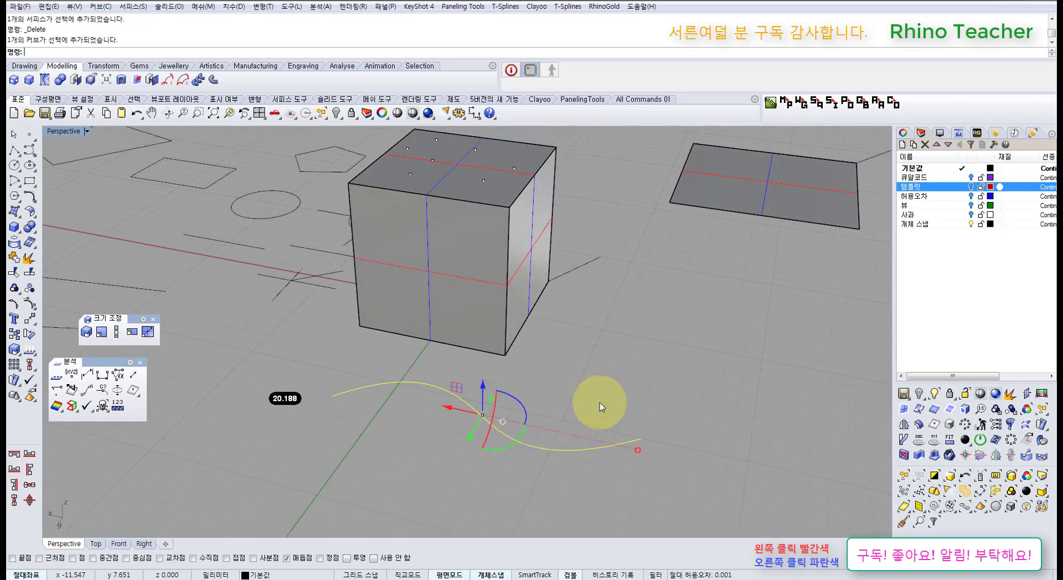
right_drag(568, 448, 520, 455)
scroll(535, 443, up, 5)
click(462, 459)
scroll(459, 459, down, 5)
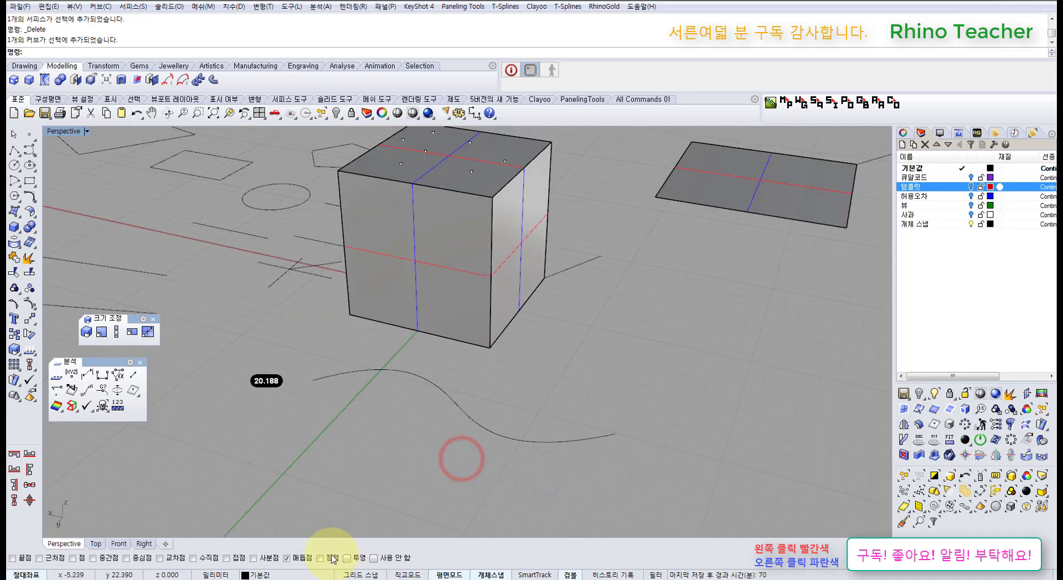
Step: Extrude the wavy curve straight up about 6.3 mm as an open surface, and delete that surface
right_drag(426, 437, 472, 459)
drag(565, 486, 520, 429)
right_drag(517, 427, 503, 408)
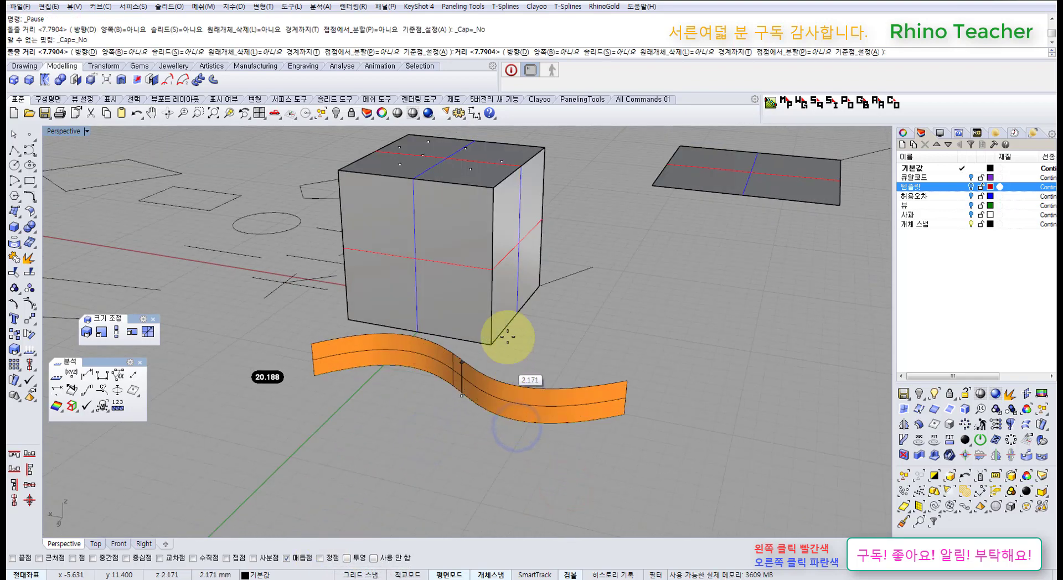
click(512, 293)
right_drag(548, 333, 600, 397)
click(600, 397)
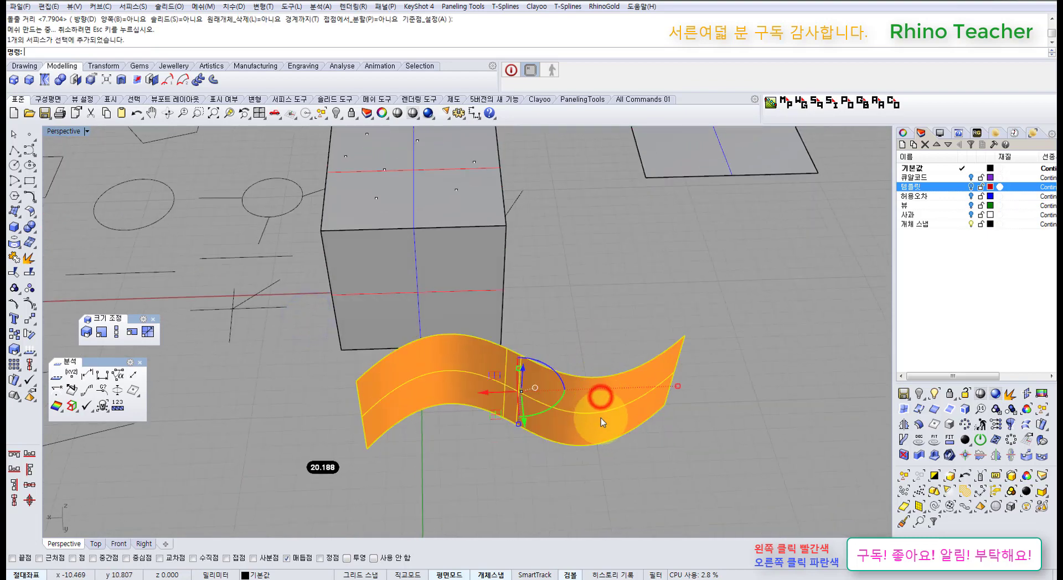
key(Delete)
click(594, 399)
right_drag(563, 513, 535, 486)
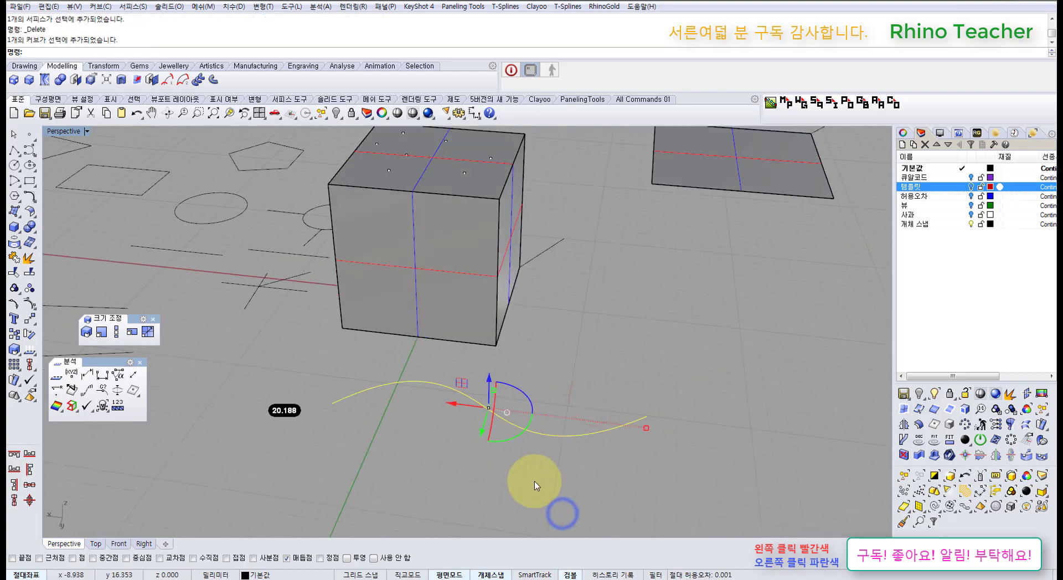
key(space)
key(Escape)
Step: Turn on the wavy curve's control points, try moving a control point near its middle, and undo the move
right_drag(552, 432, 485, 490)
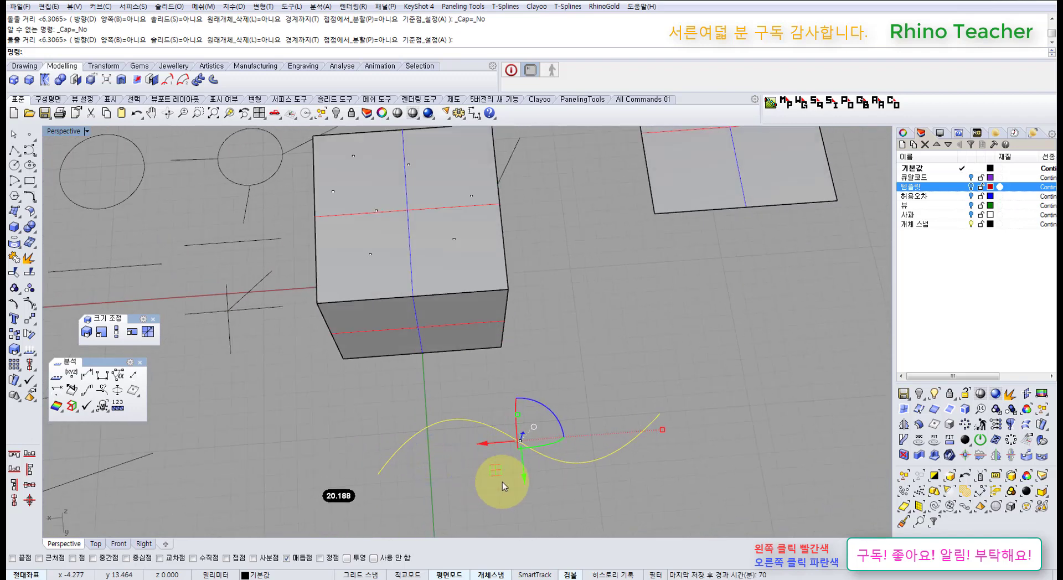
key(F10)
scroll(519, 442, up, 4)
click(530, 434)
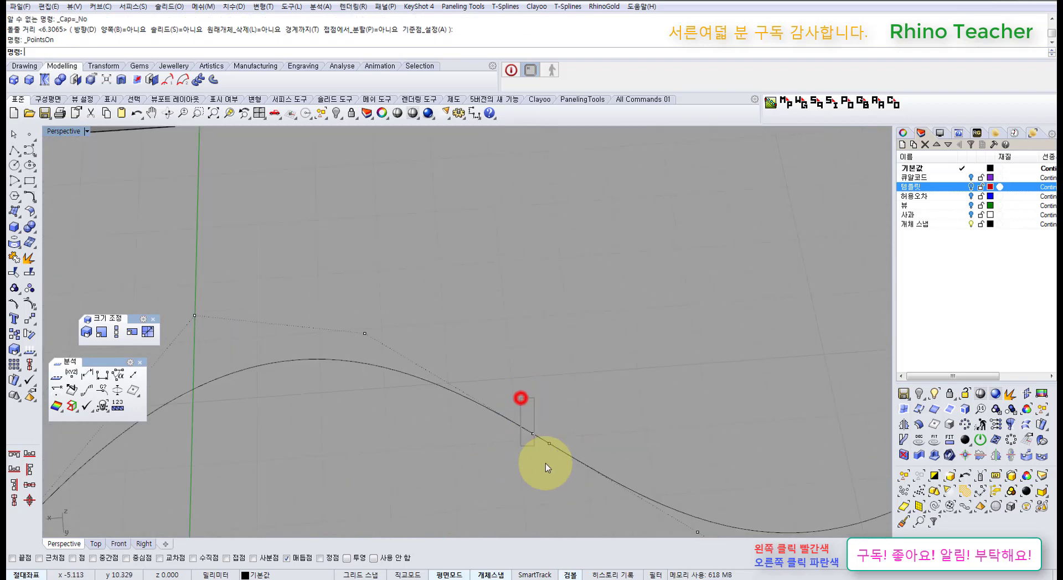
scroll(550, 448, down, 3)
drag(513, 470, 465, 486)
key(ctrl+z)
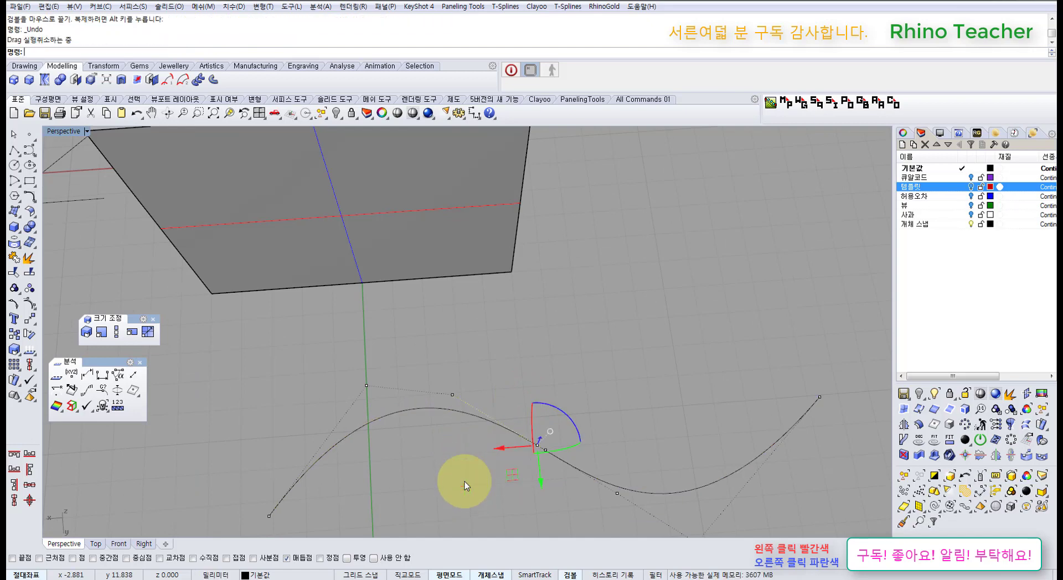
Step: Turn off the wavy curve's control points and select the whole curve
click(514, 347)
scroll(410, 443, down, 3)
right_drag(556, 474, 520, 442)
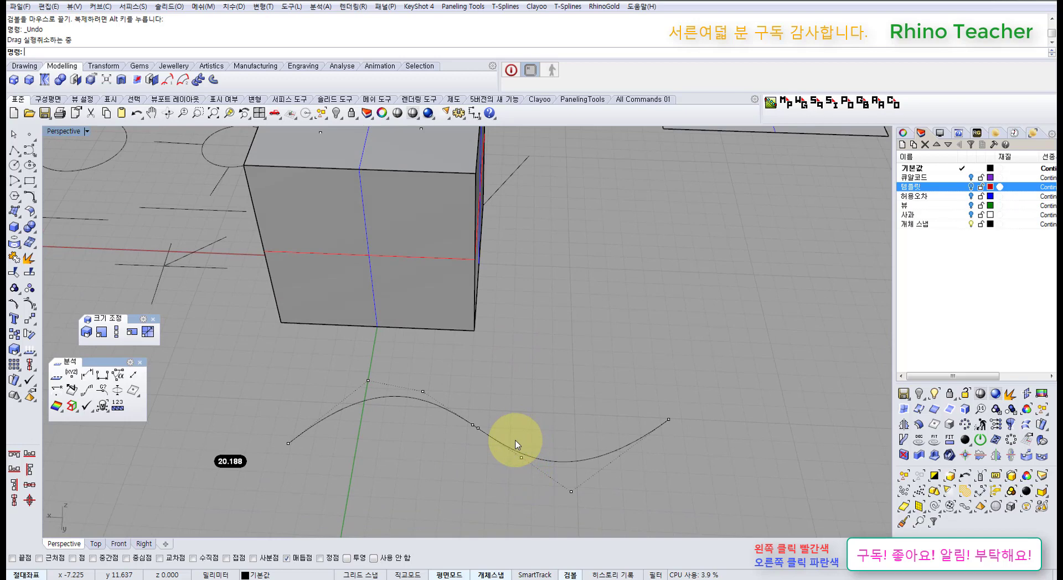
click(515, 438)
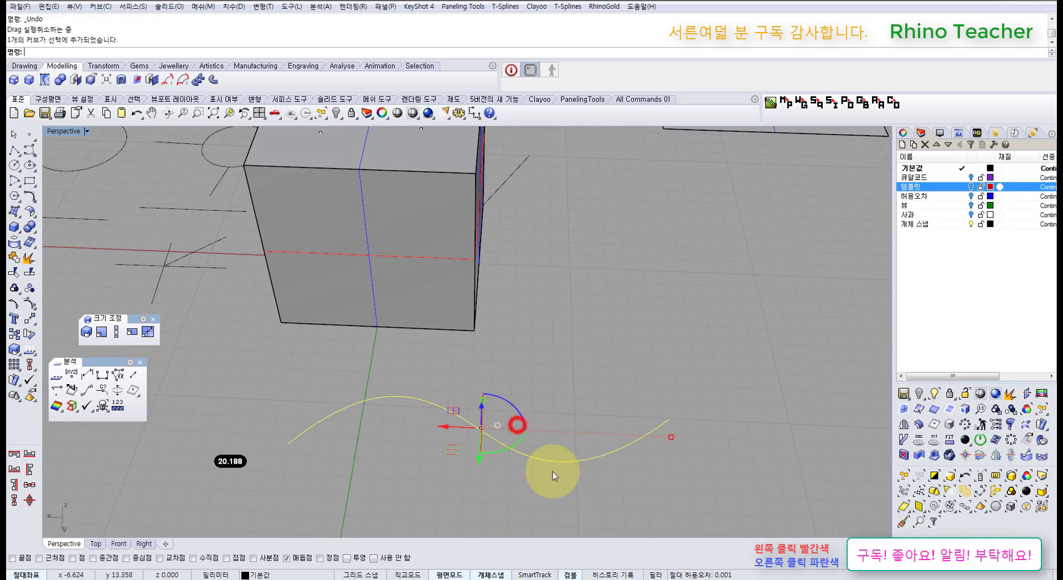
Step: Make Vertex (정점) the only active object snap in place of Knot, and clear the curve selection
right_drag(552, 474, 410, 525)
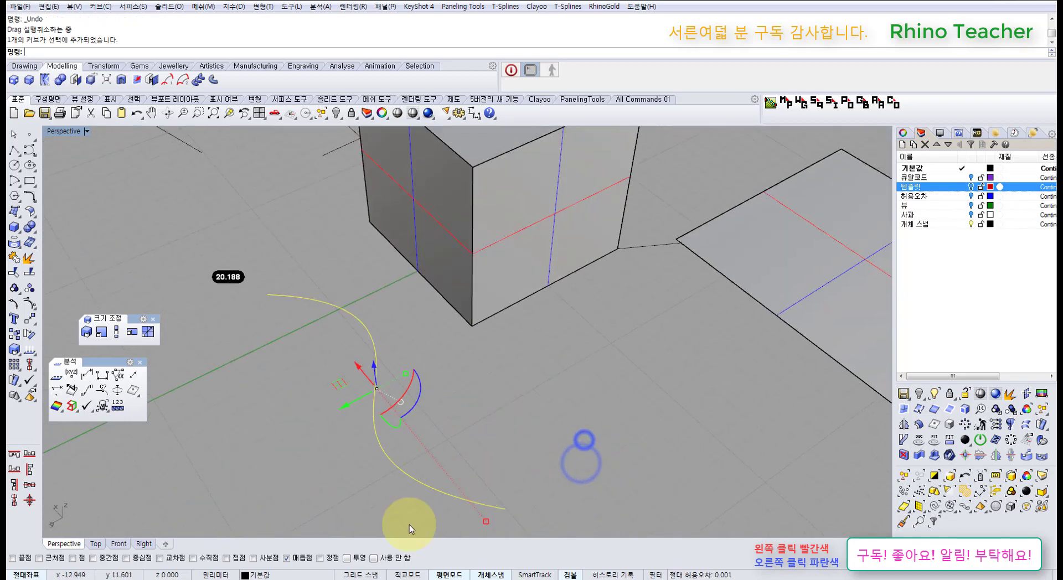
right_click(321, 560)
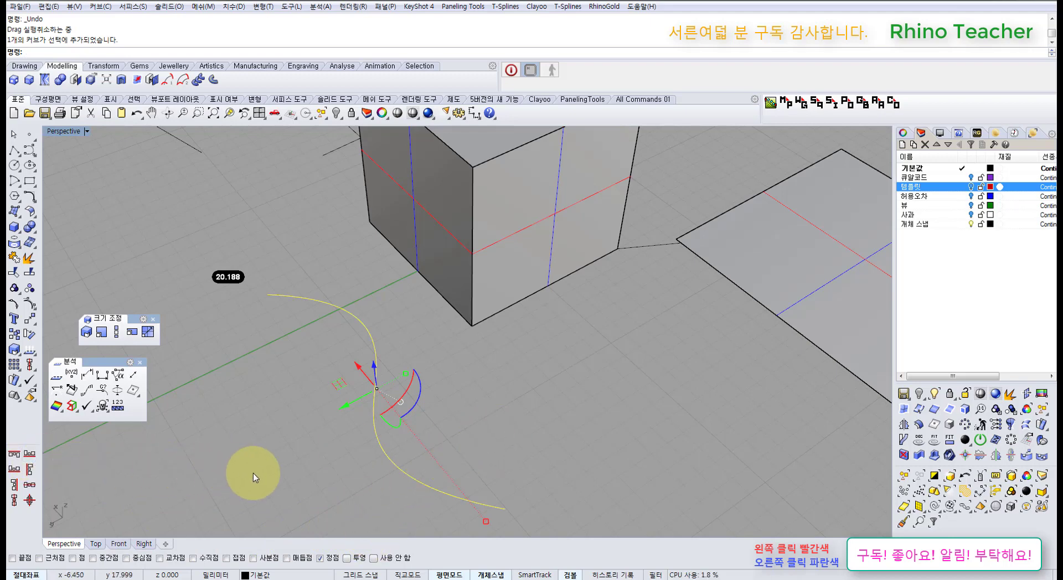
right_drag(412, 463, 366, 458)
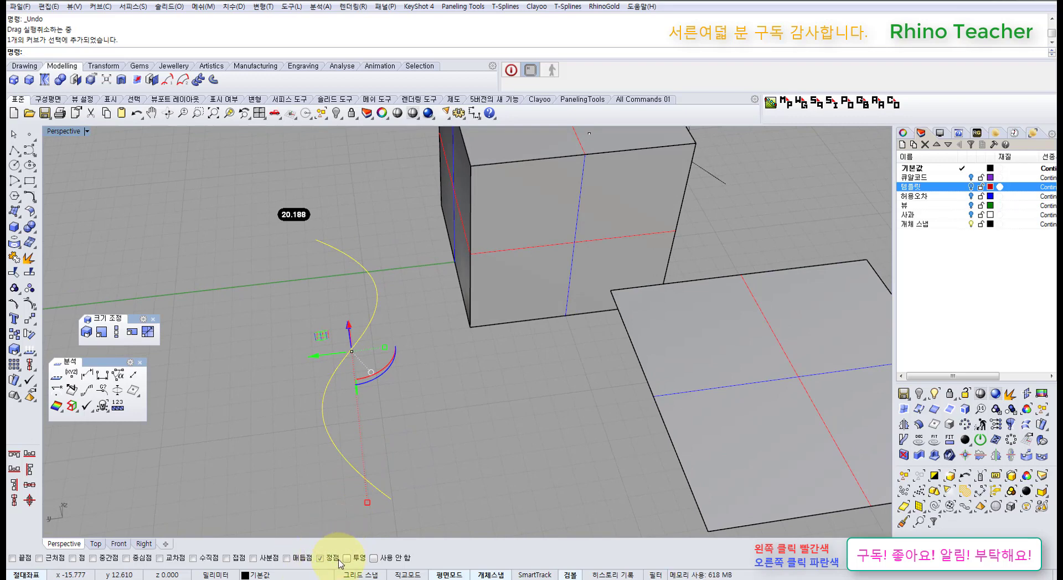
click(447, 476)
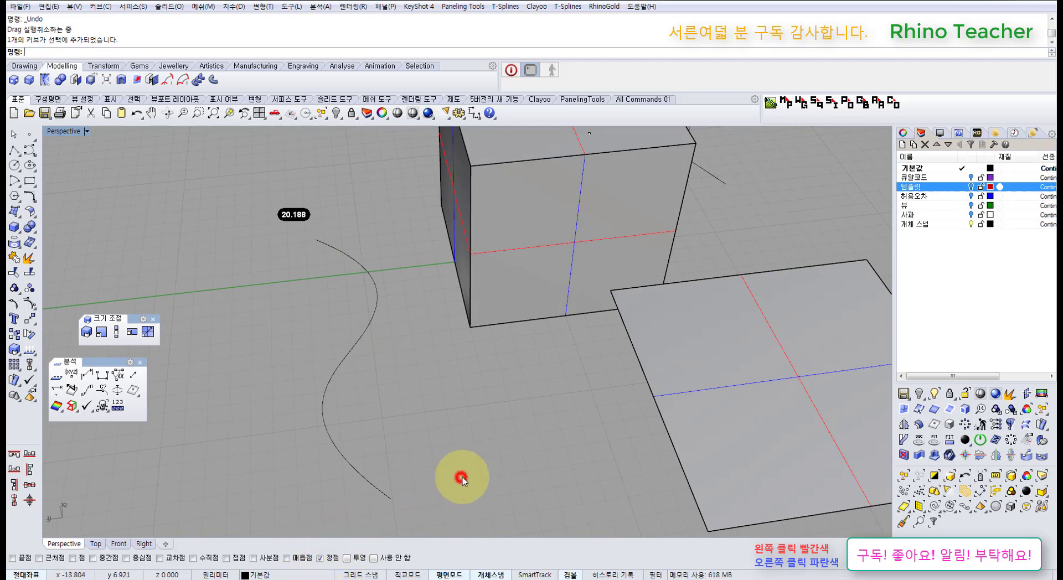
right_drag(447, 476, 507, 466)
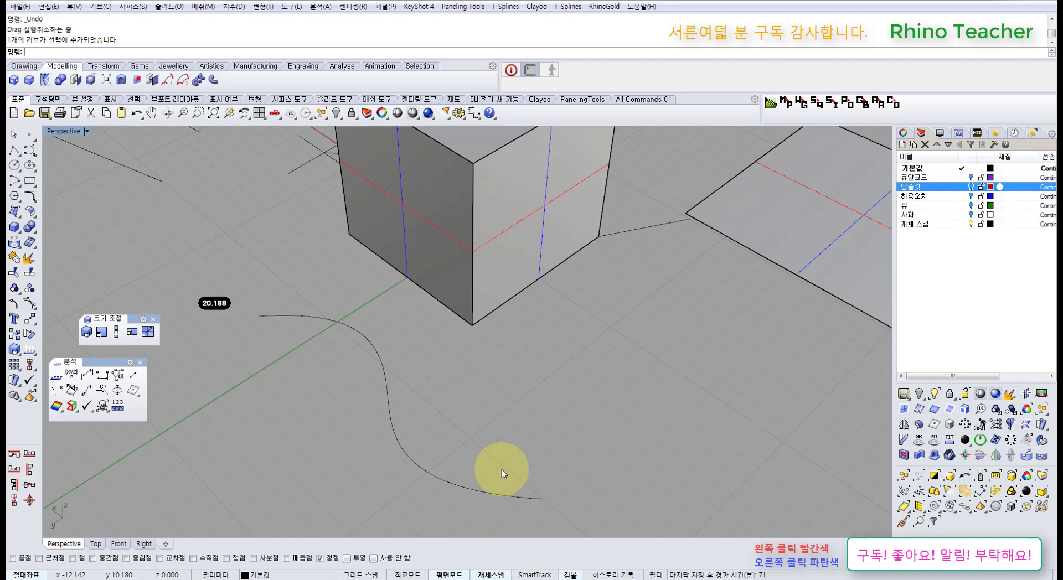
Step: Delete the wavy curve as a trial and undo the deletion
drag(492, 470, 408, 486)
right_drag(403, 493, 427, 491)
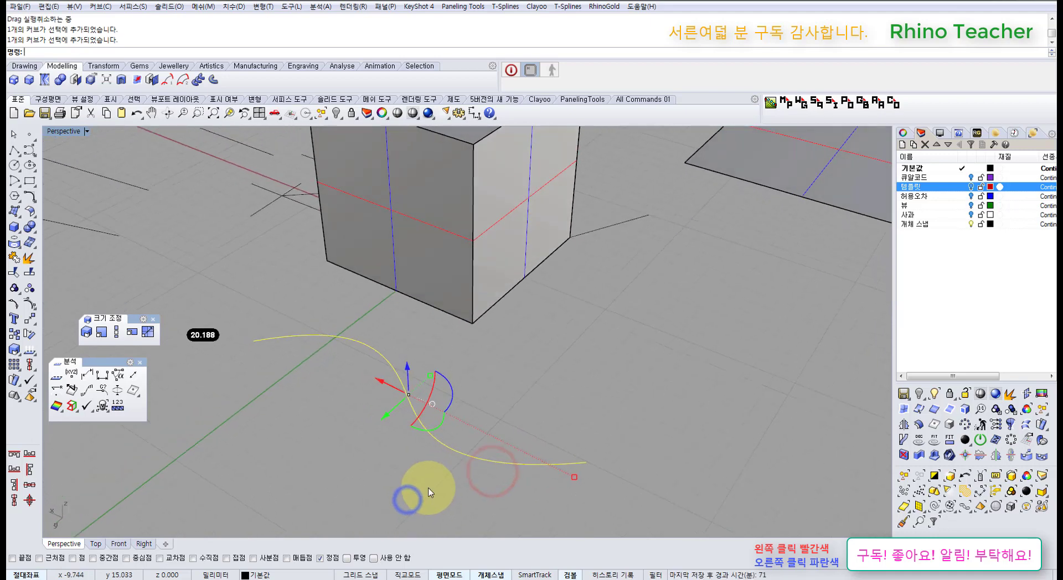
key(Delete)
right_drag(431, 443, 494, 477)
key(ctrl+z)
scroll(604, 444, down, 6)
right_drag(604, 443, 553, 477)
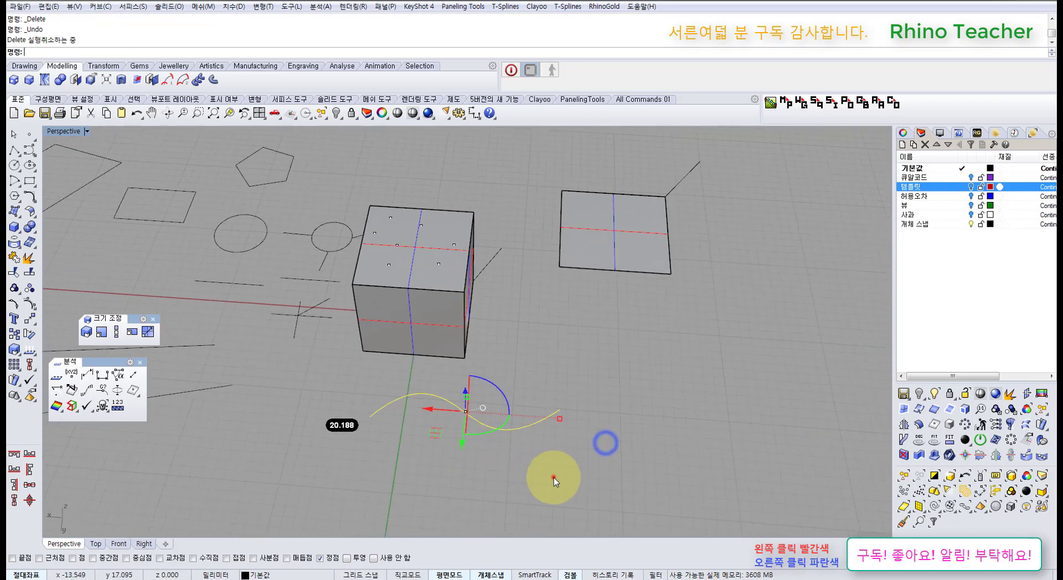
Step: Delete the wavy curve in front of the box
drag(553, 478, 507, 384)
key(Delete)
right_drag(505, 410, 526, 311)
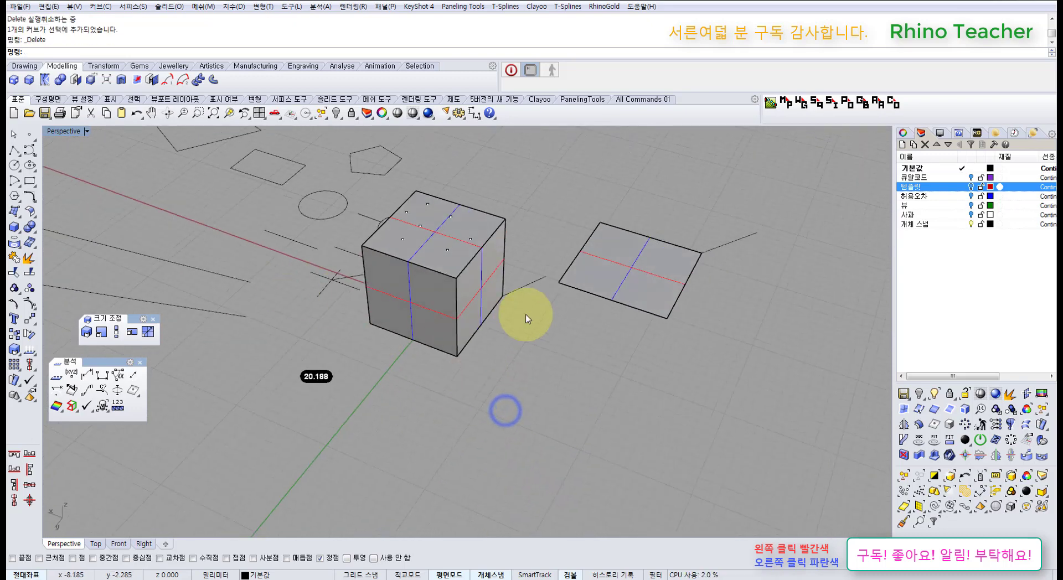
Step: Create a solid sphere from its center in the empty area in front of the box
click(15, 228)
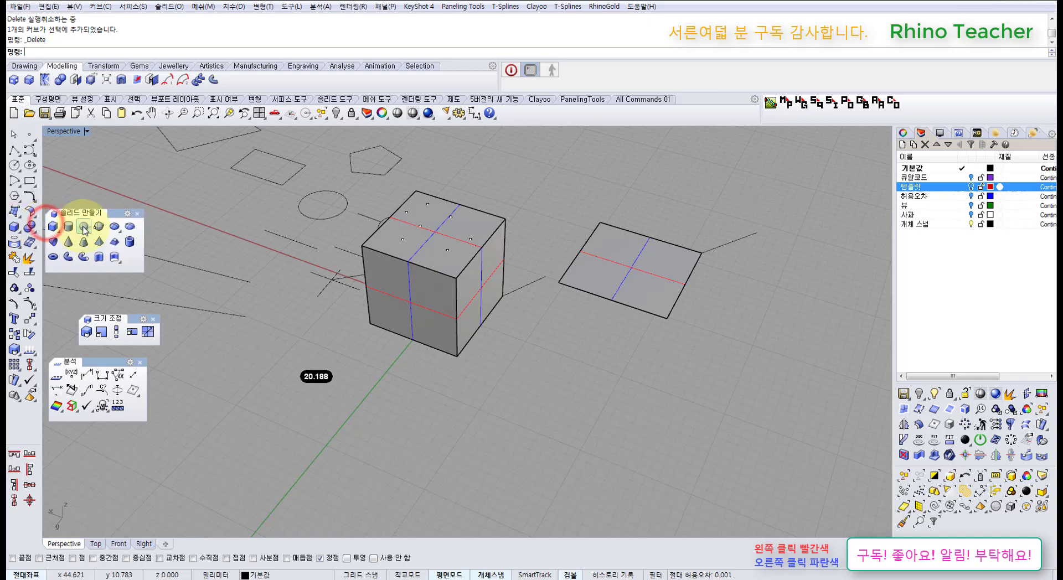
click(84, 227)
scroll(589, 415, down, 2)
click(522, 438)
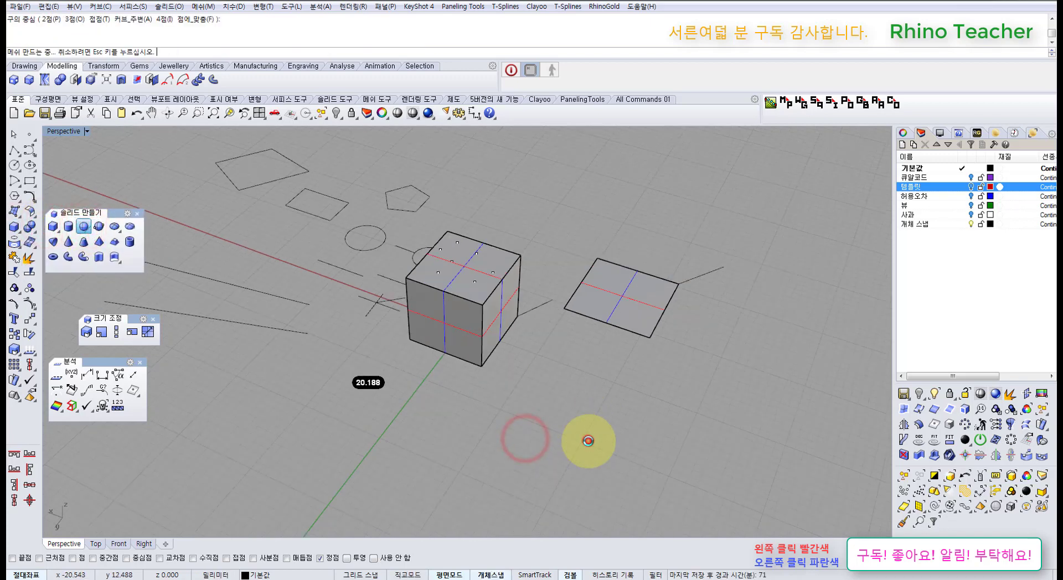
scroll(588, 440, up, 3)
shift+right_drag(563, 451, 479, 375)
Step: Convert the sphere to a polygon mesh with the preset density and delete the original sphere
click(476, 370)
right_drag(542, 350, 348, 387)
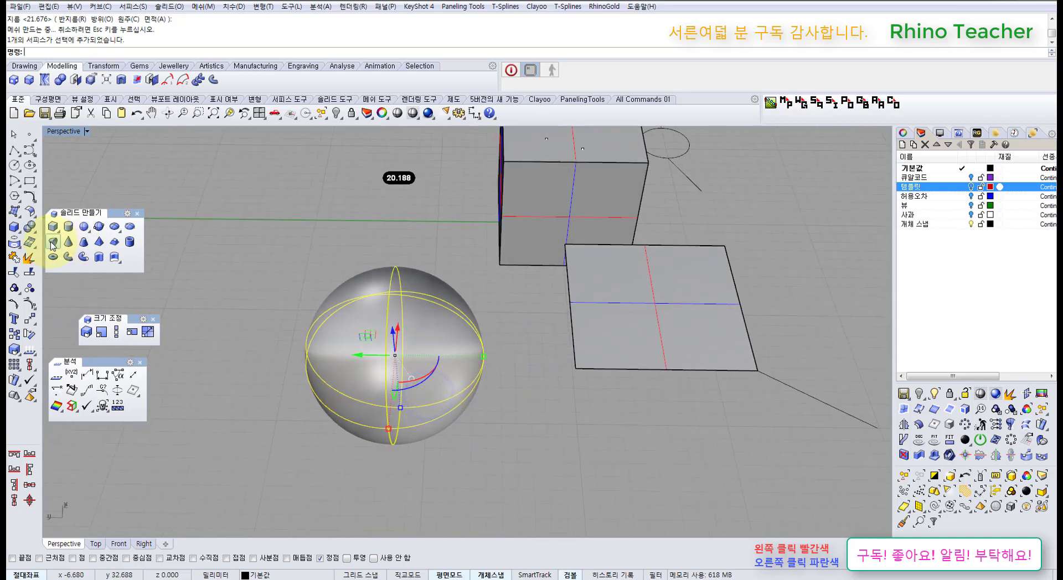
click(29, 242)
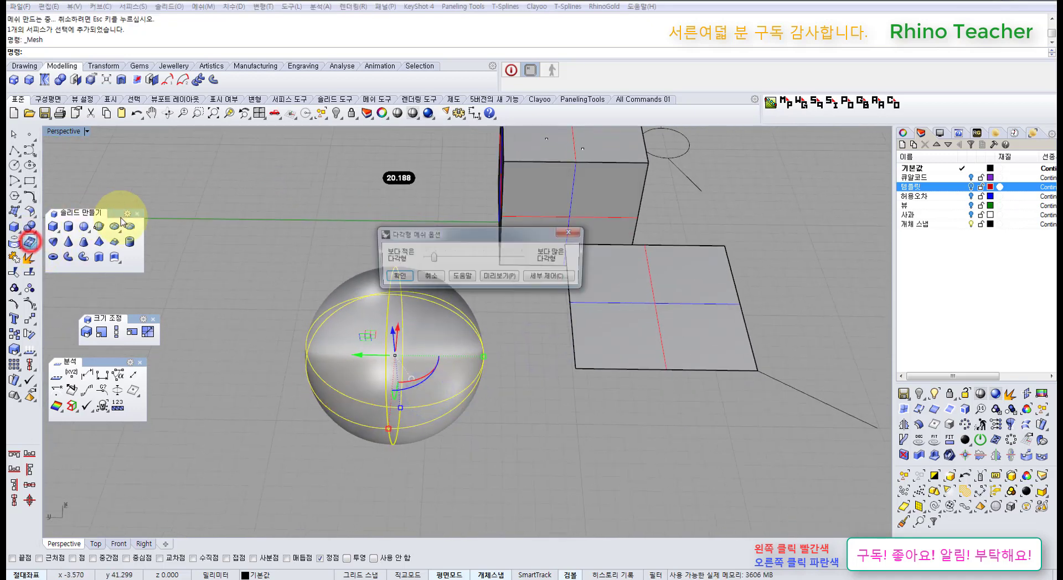
click(395, 277)
key(Delete)
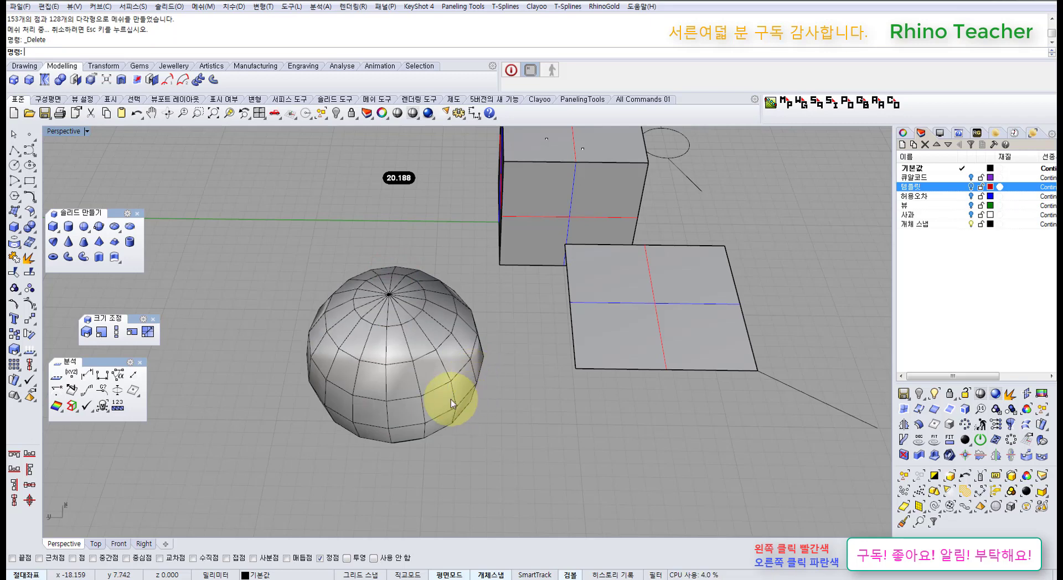
Step: Draw a single-segment polyline from a vertex on the spherical mesh's side to a free point outside it, using the Vertex snap
right_drag(410, 372, 444, 347)
scroll(399, 338, up, 5)
click(444, 348)
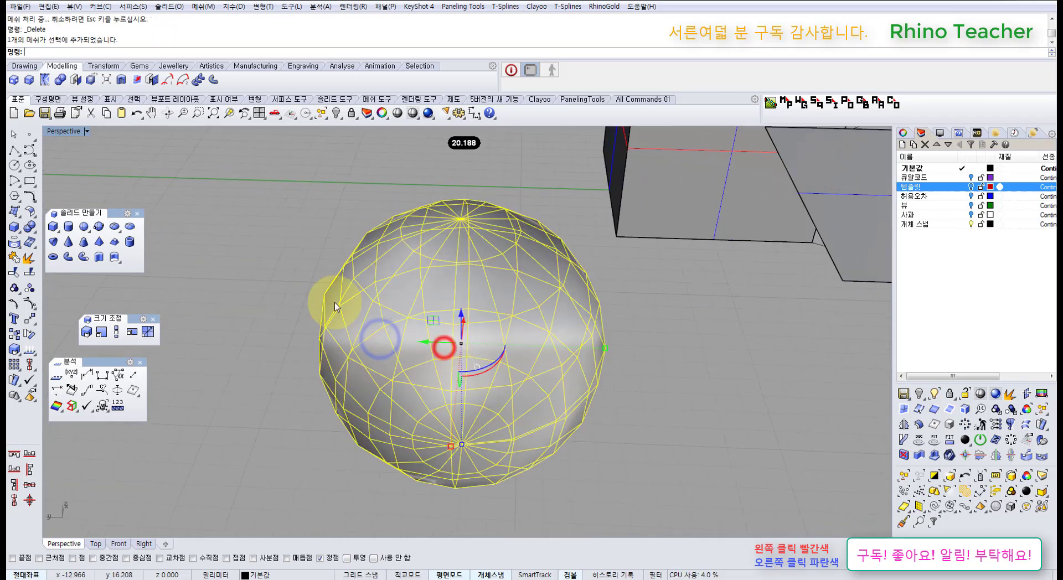
click(271, 288)
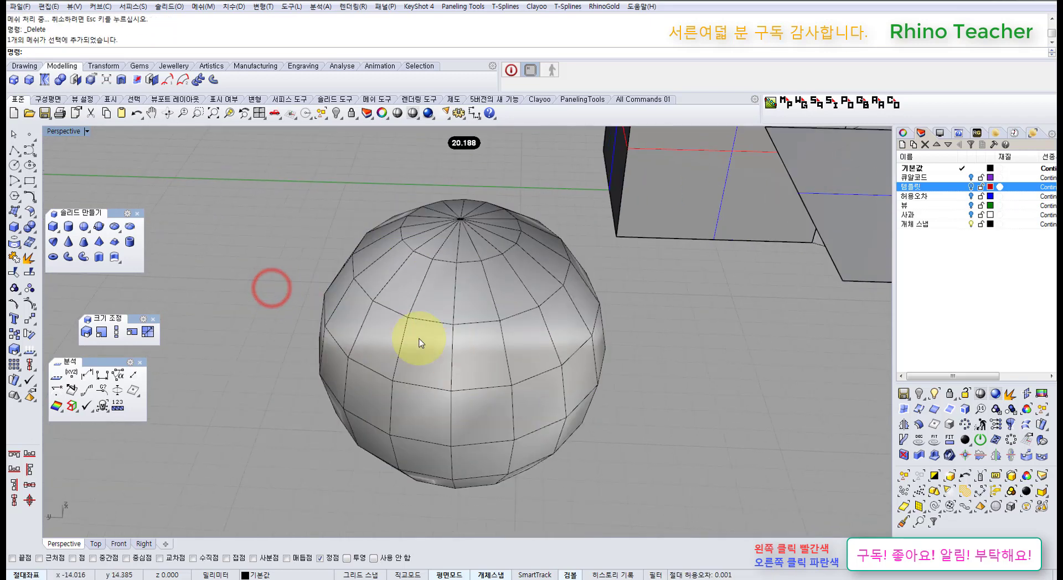
scroll(352, 360, up, 5)
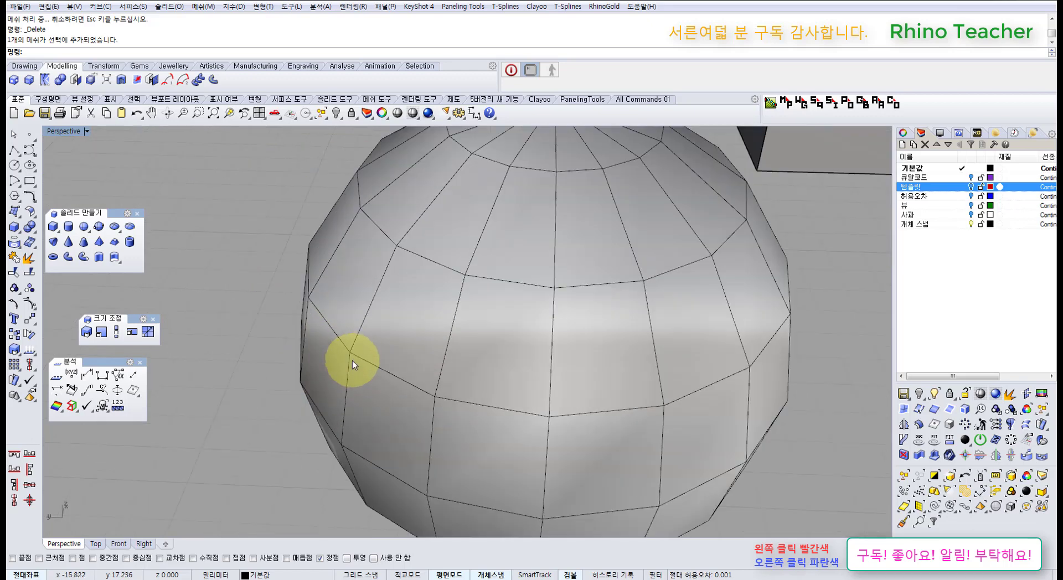
click(13, 149)
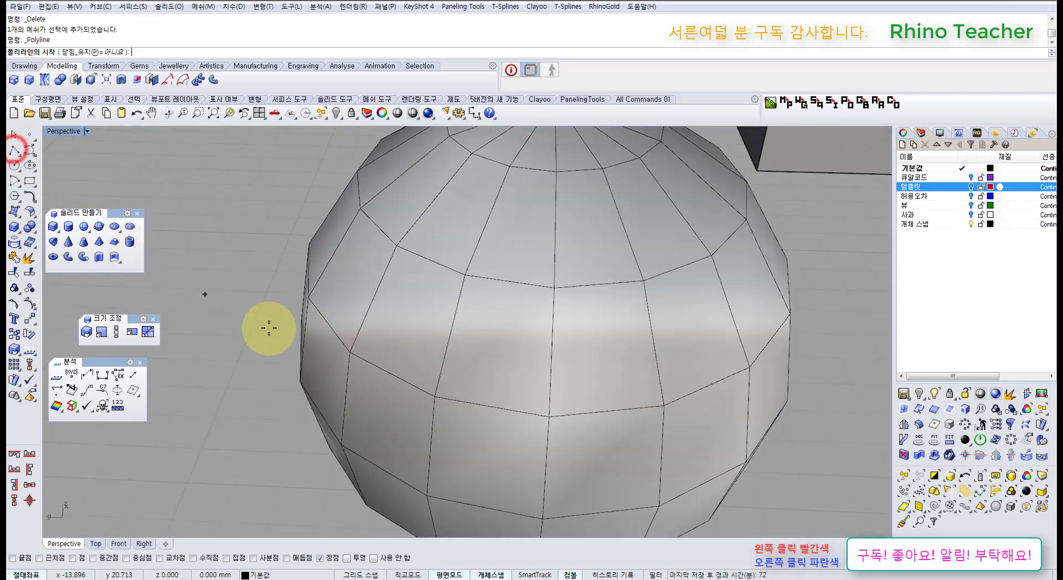
click(352, 353)
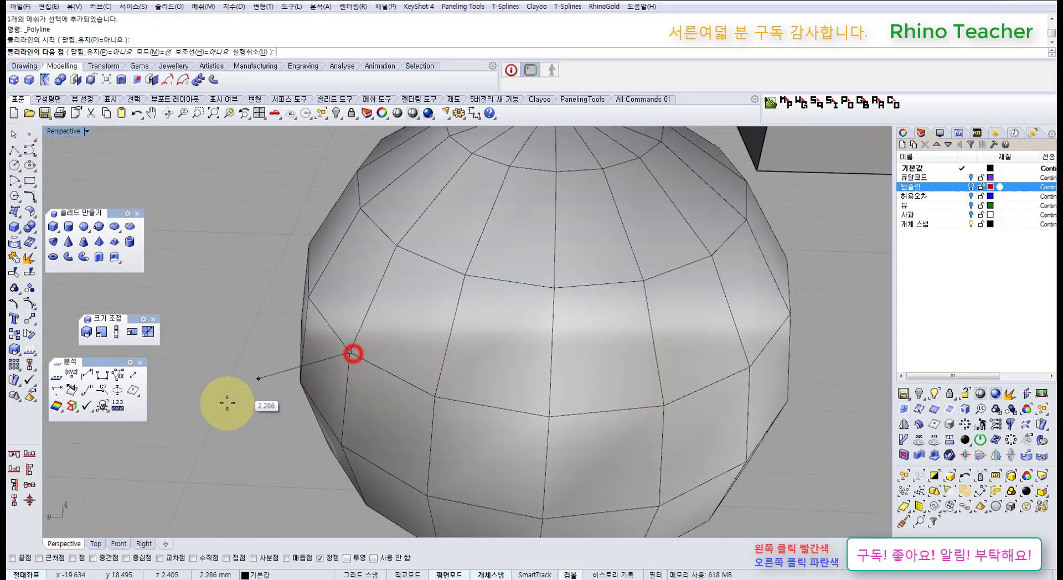
click(171, 437)
right_click(171, 437)
Step: Draw a second single-segment polyline outward from the mesh vertex just below the first line's start
right_drag(338, 462, 324, 439)
right_click(311, 425)
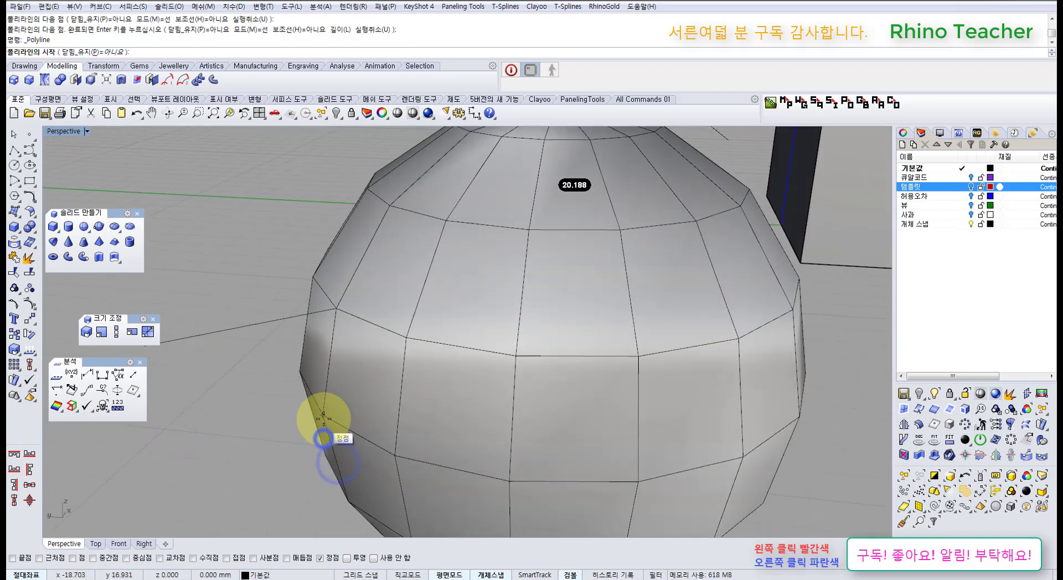
click(318, 416)
scroll(320, 415, down, 3)
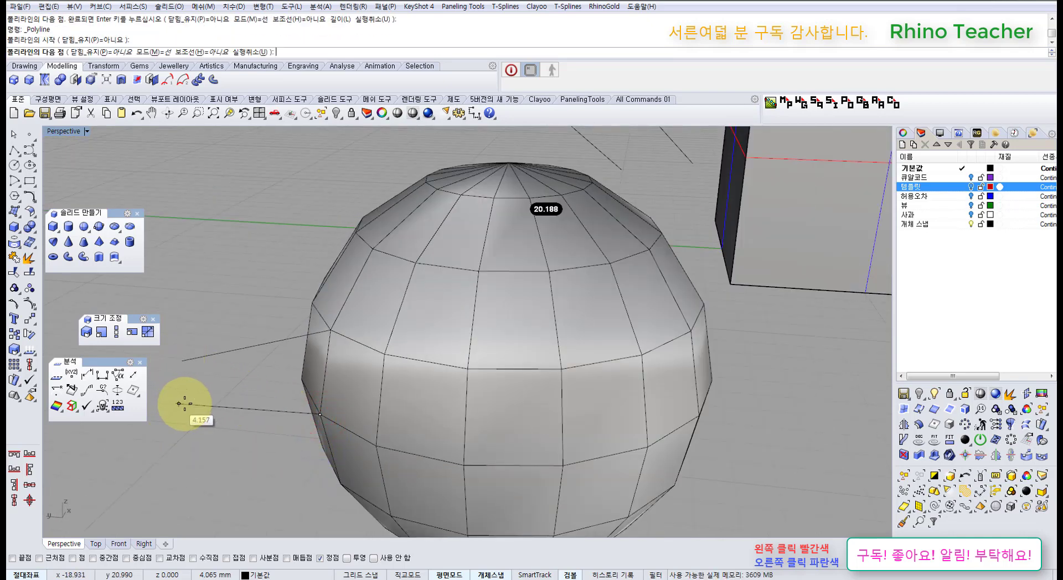
click(199, 435)
right_click(199, 435)
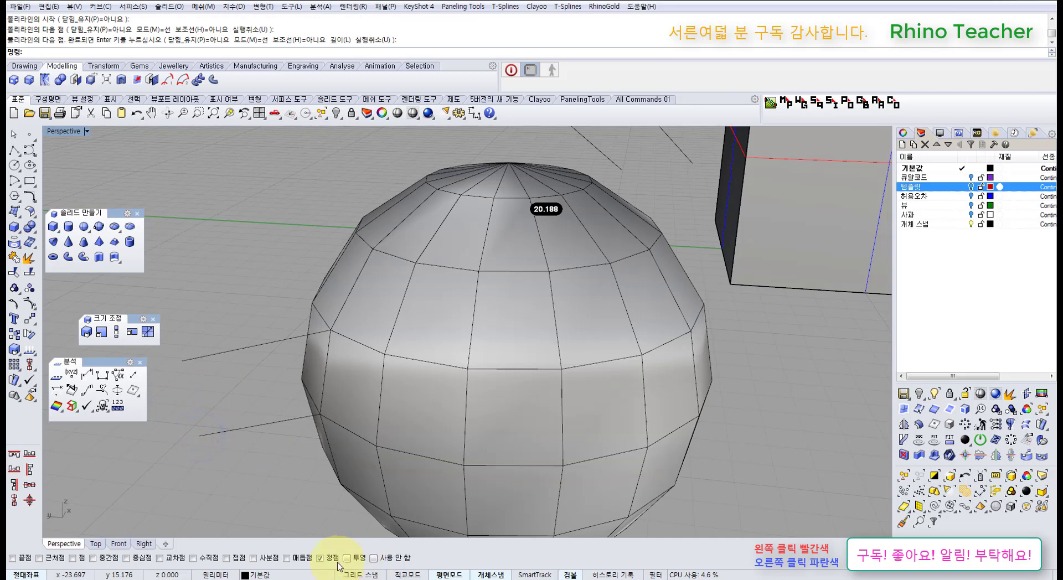
Step: Delete the spherical mesh together with the two lines snapped to its vertices
scroll(339, 390, down, 3)
right_drag(339, 391, 356, 467)
drag(373, 508, 282, 391)
scroll(333, 460, up, 4)
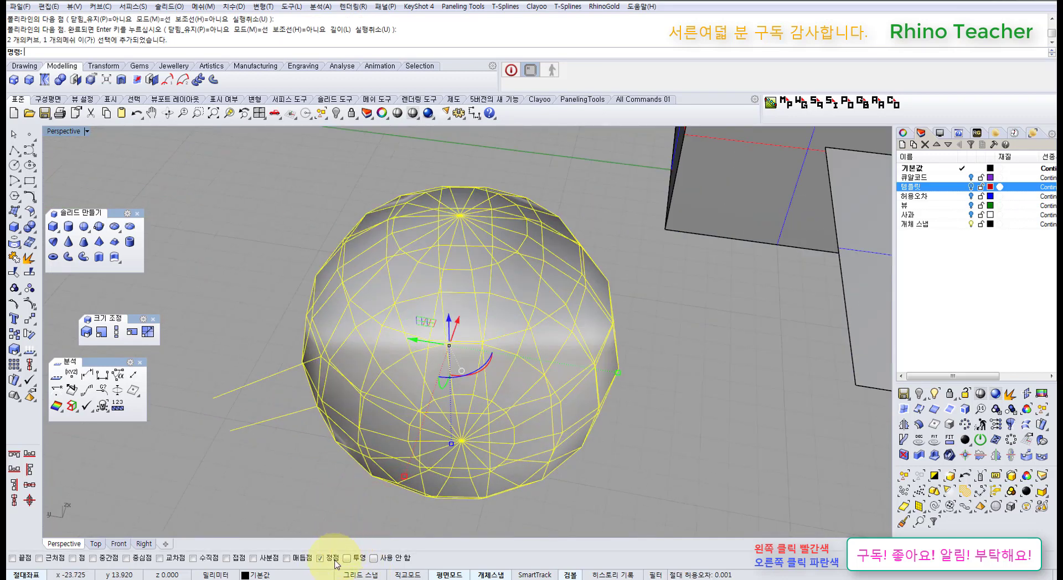
key(Delete)
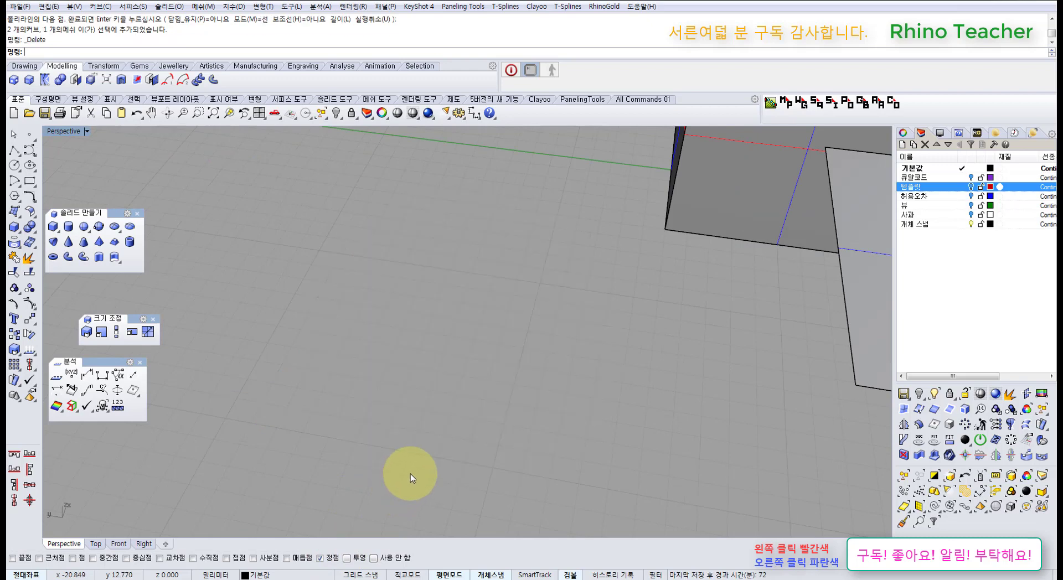
right_drag(410, 474, 368, 510)
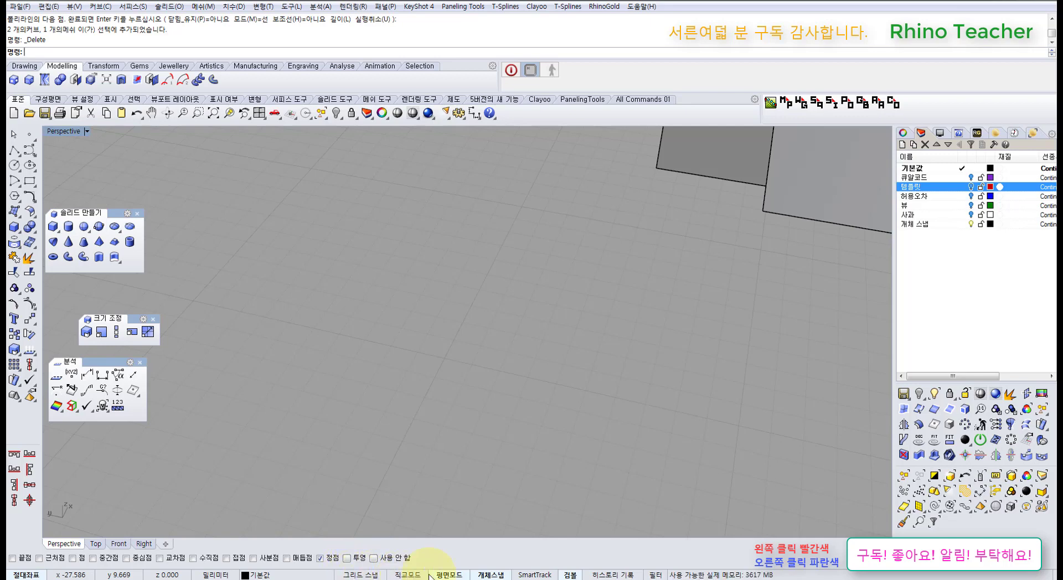
Step: Select the line that extends outward from the near corner of the flat square surface beside the cube
right_drag(393, 450, 426, 316)
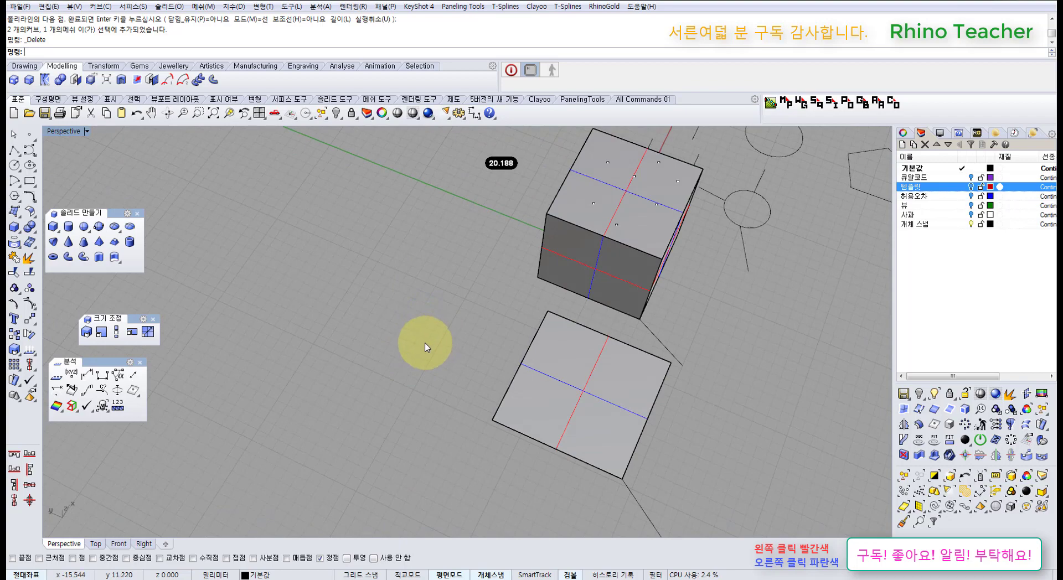
right_drag(439, 375, 422, 350)
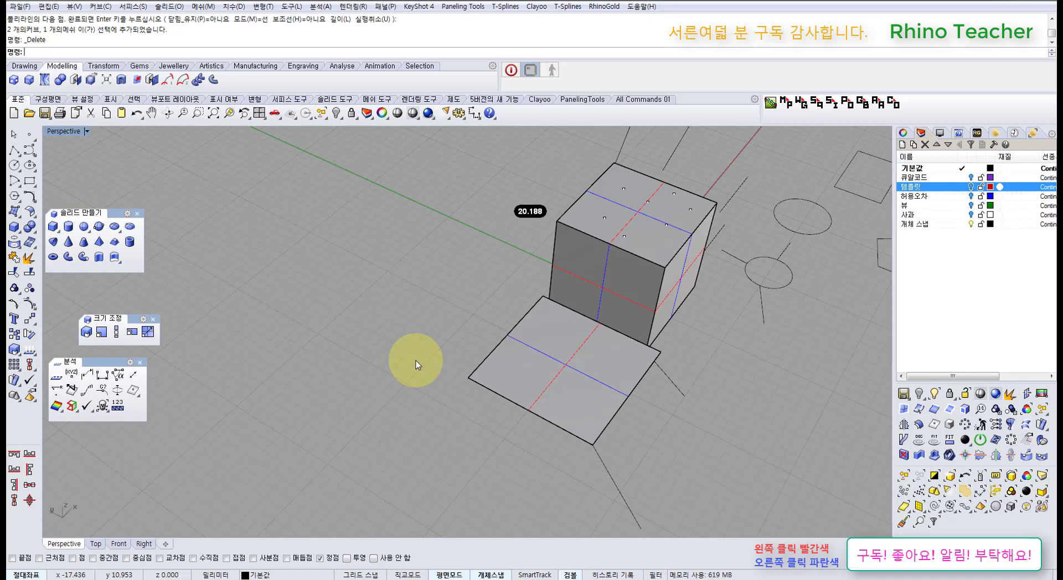
shift+right_drag(416, 360, 406, 385)
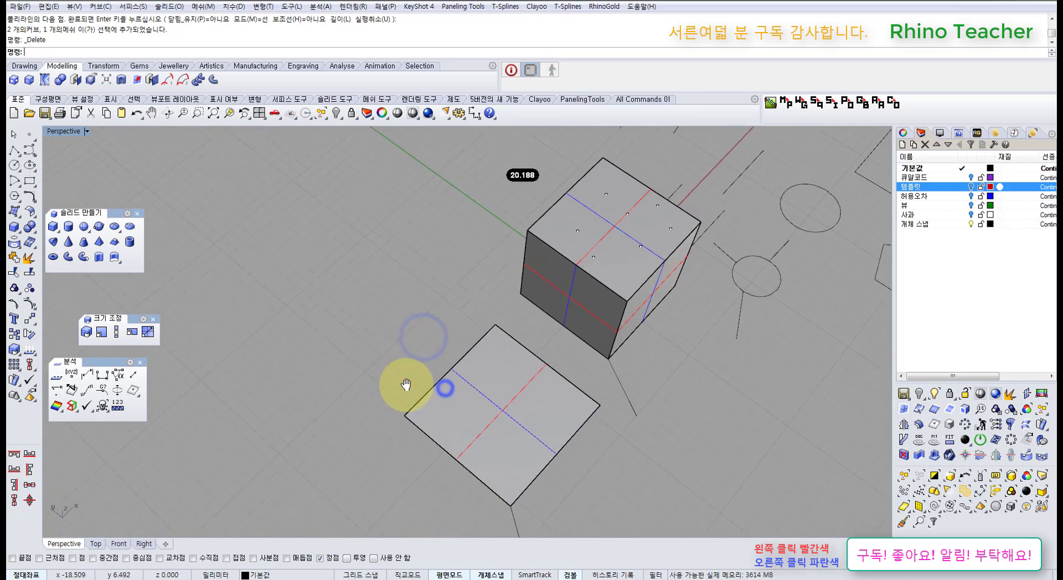
right_drag(427, 422, 418, 408)
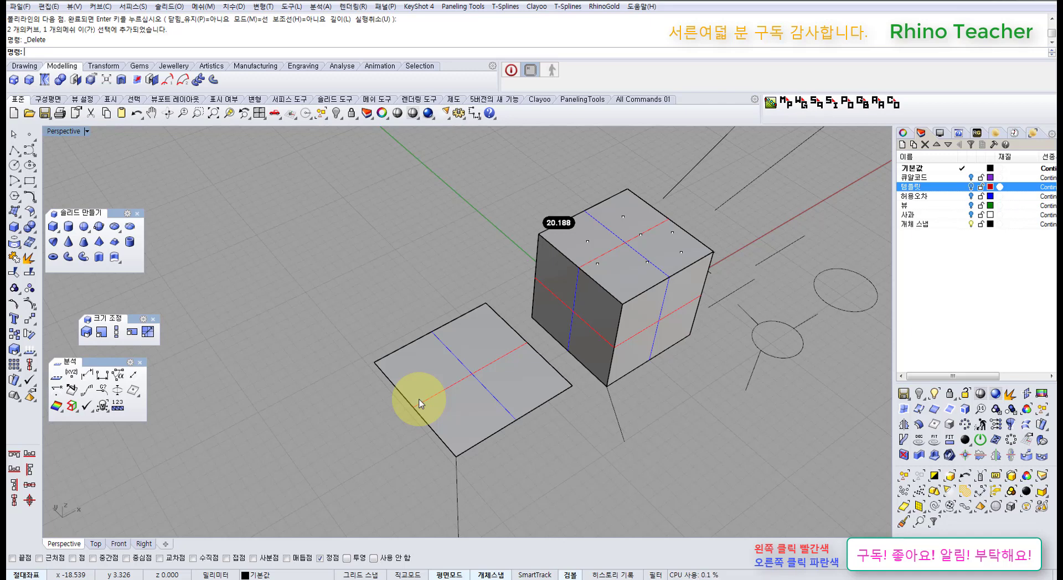
shift+right_drag(440, 407, 416, 352)
drag(485, 418, 380, 461)
right_drag(383, 456, 405, 443)
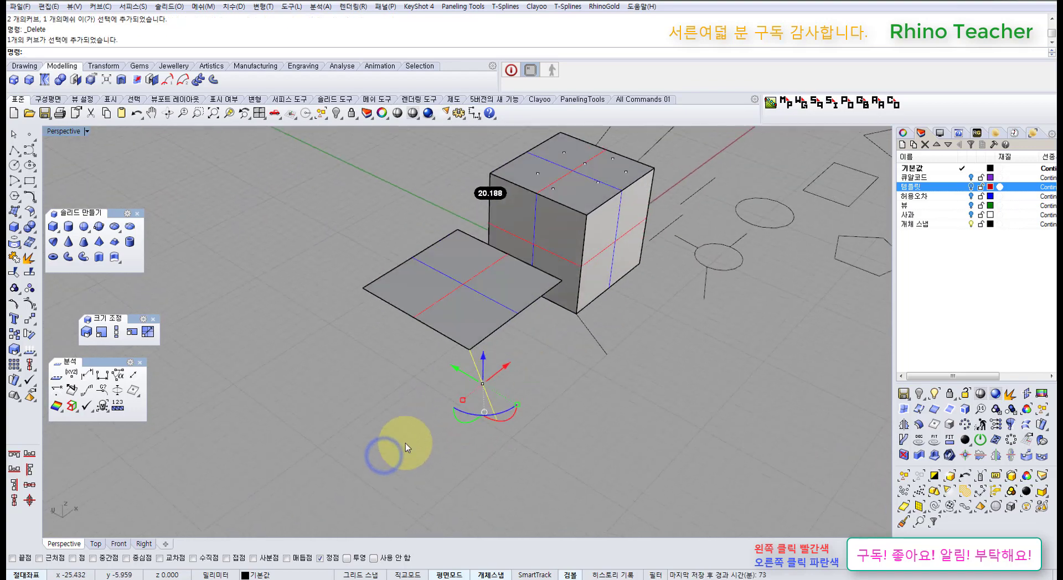
scroll(426, 396, down, 4)
right_drag(432, 370, 253, 446)
scroll(414, 409, up, 4)
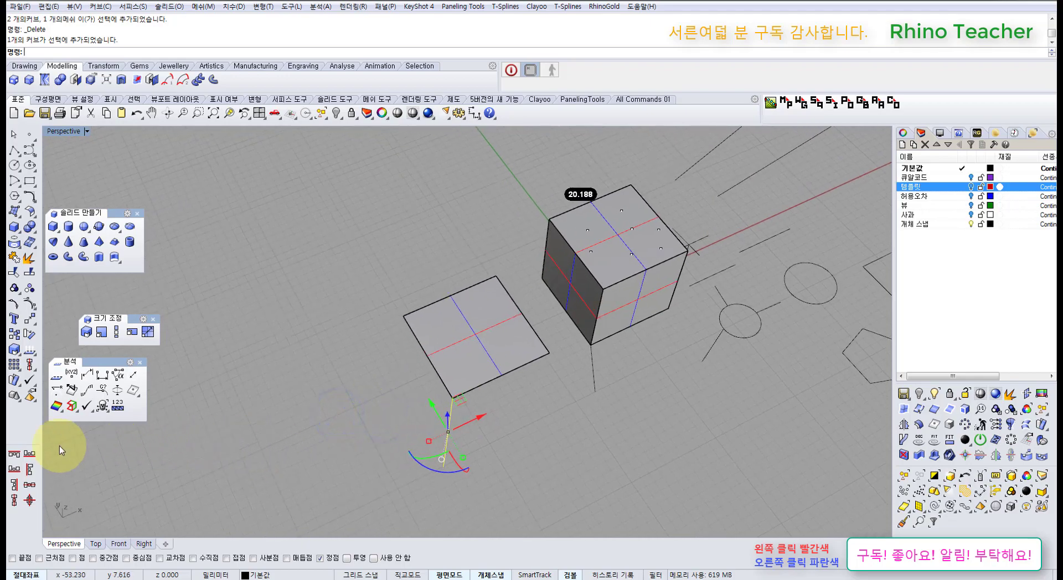